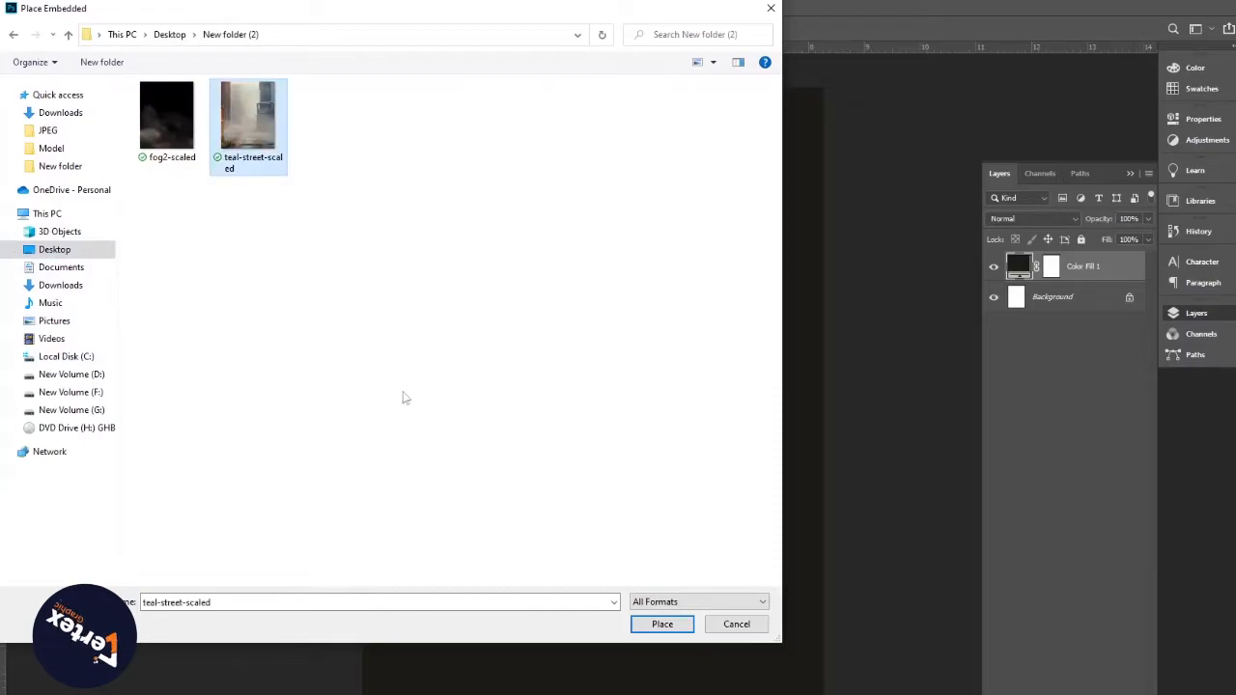
# Place the teal-street-scaled image as an embedded layer and stretch it vertically to cover the full height of the canvas.
pyautogui.click(639, 623)
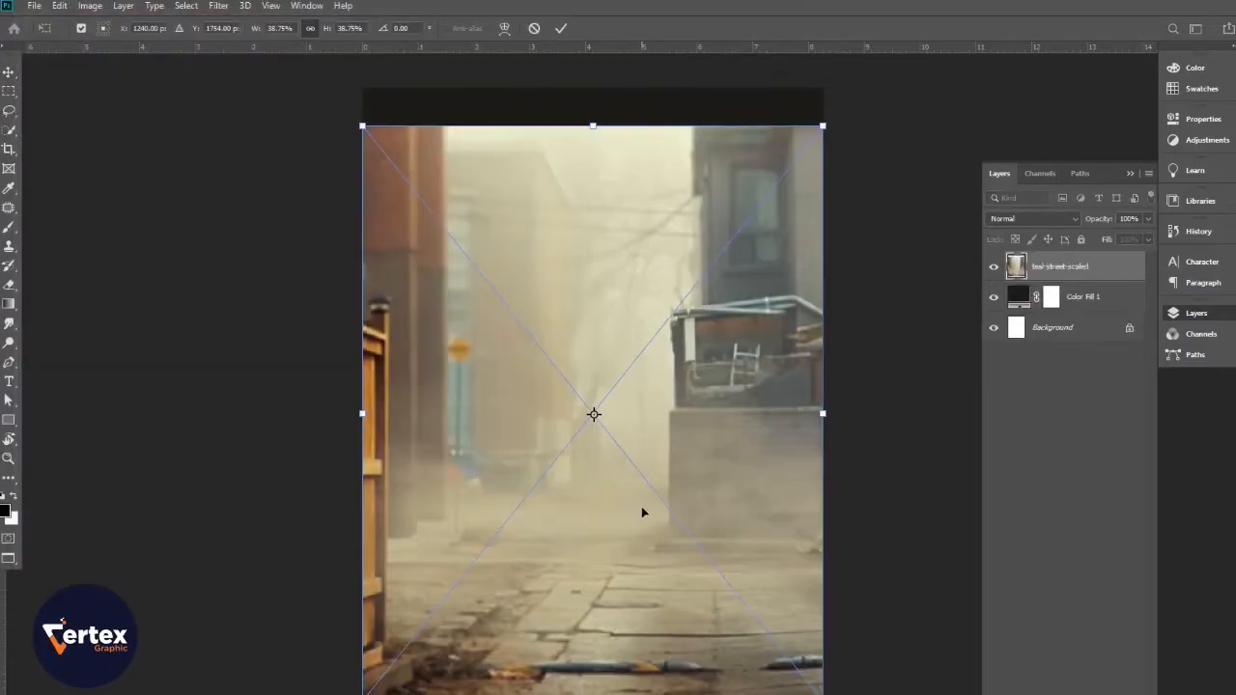
pyautogui.scroll(-1, 655, 422)
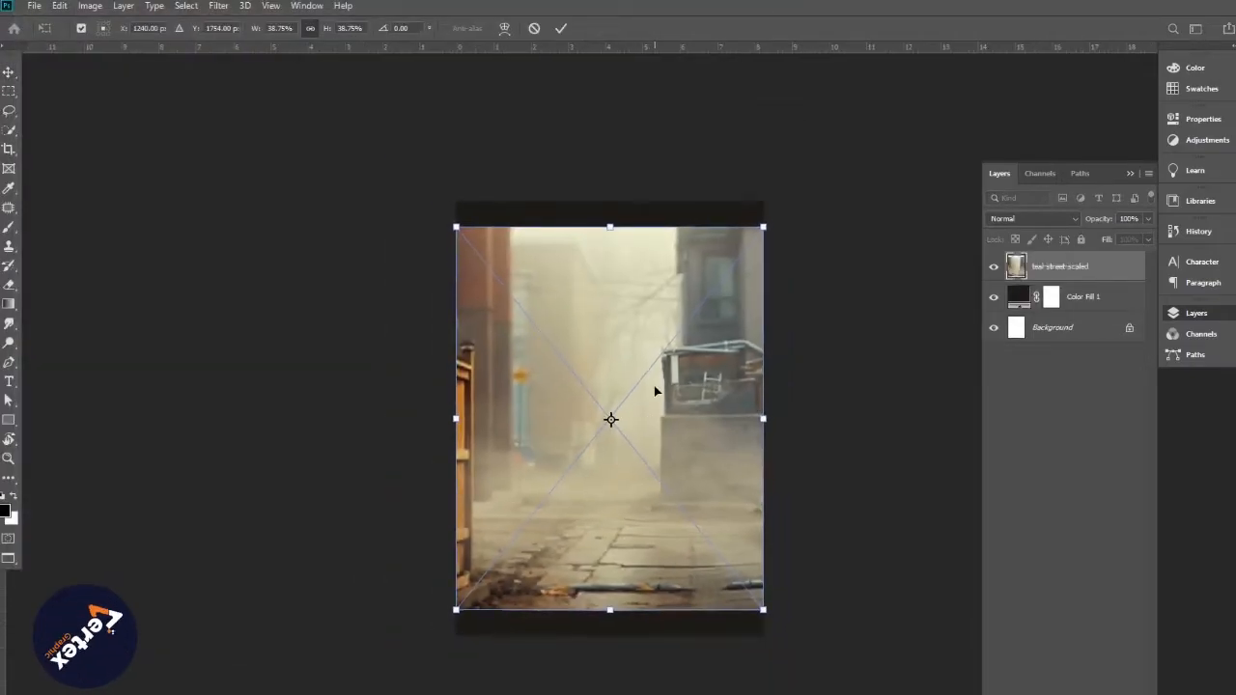
pyautogui.moveTo(615, 225); pyautogui.dragTo(612, 202)
pyautogui.moveTo(611, 612); pyautogui.dragTo(611, 634)
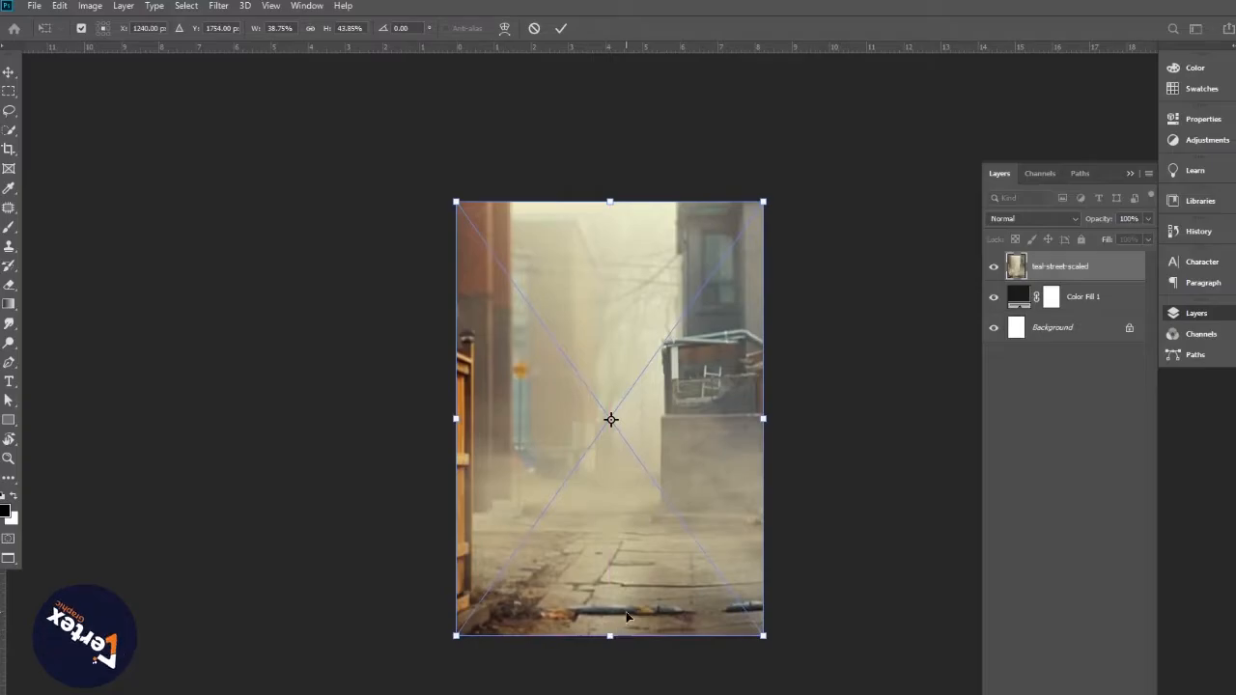
pyautogui.press('Return')
# Rasterize the street layer and patch out the long pole lying across the lower pavement using the clean paving above it.
pyautogui.rightClick(1108, 268)
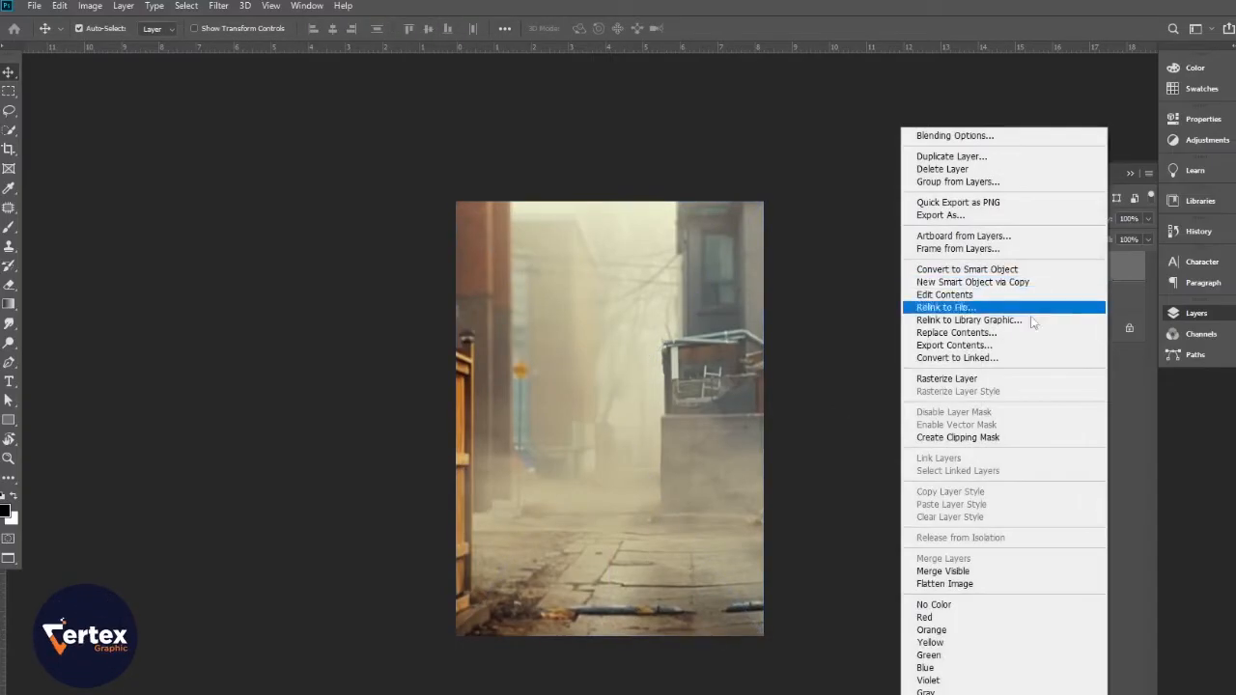
pyautogui.click(946, 379)
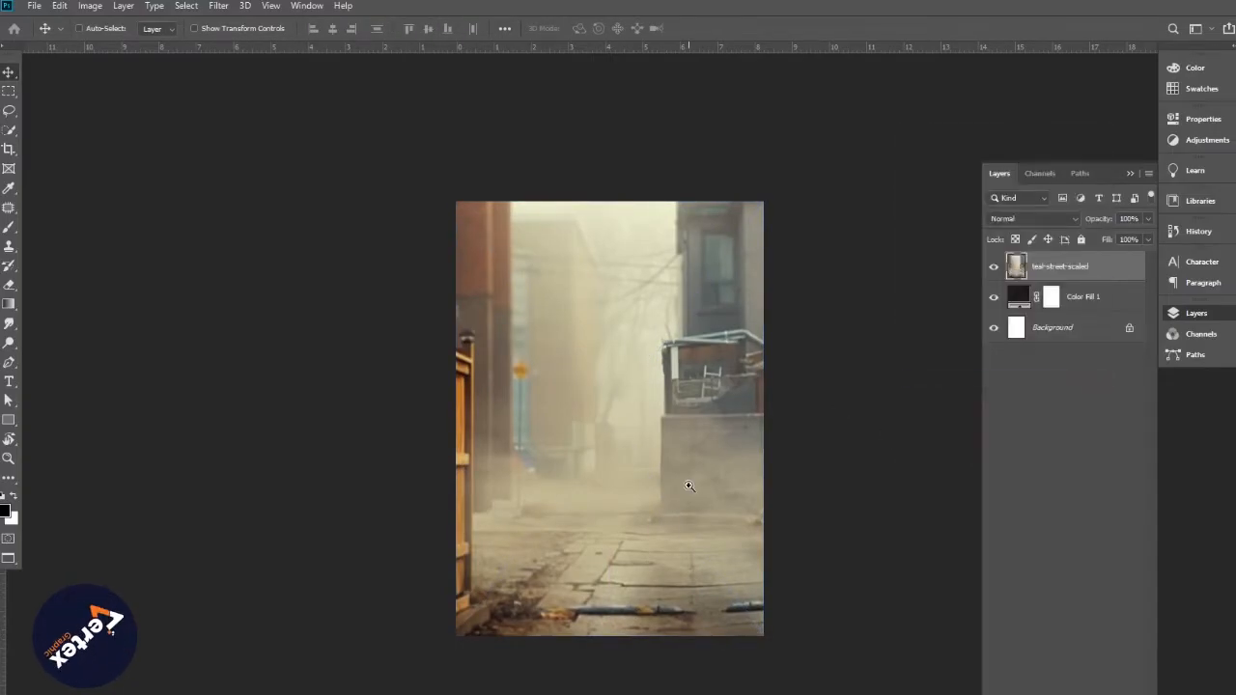
pyautogui.scroll(4, 690, 484)
pyautogui.moveTo(672, 587); pyautogui.dragTo(744, 344)
pyautogui.scroll(2, 678, 477)
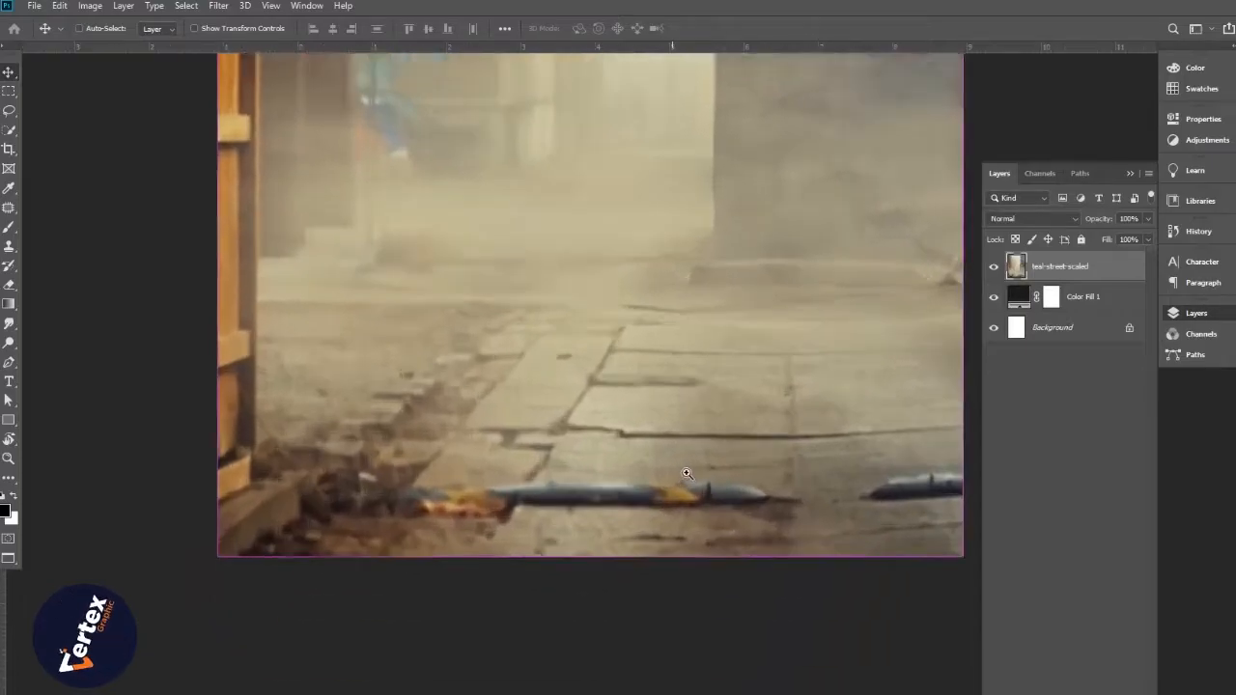
pyautogui.click(10, 209)
pyautogui.moveTo(733, 494)
pyautogui.mouseDown()
pyautogui.moveTo(469, 481)
pyautogui.moveTo(283, 496)
pyautogui.moveTo(294, 526)
pyautogui.moveTo(362, 540)
pyautogui.moveTo(579, 548)
pyautogui.moveTo(736, 541)
pyautogui.moveTo(776, 507)
pyautogui.moveTo(642, 471)
pyautogui.moveTo(647, 441)
pyautogui.mouseUp()
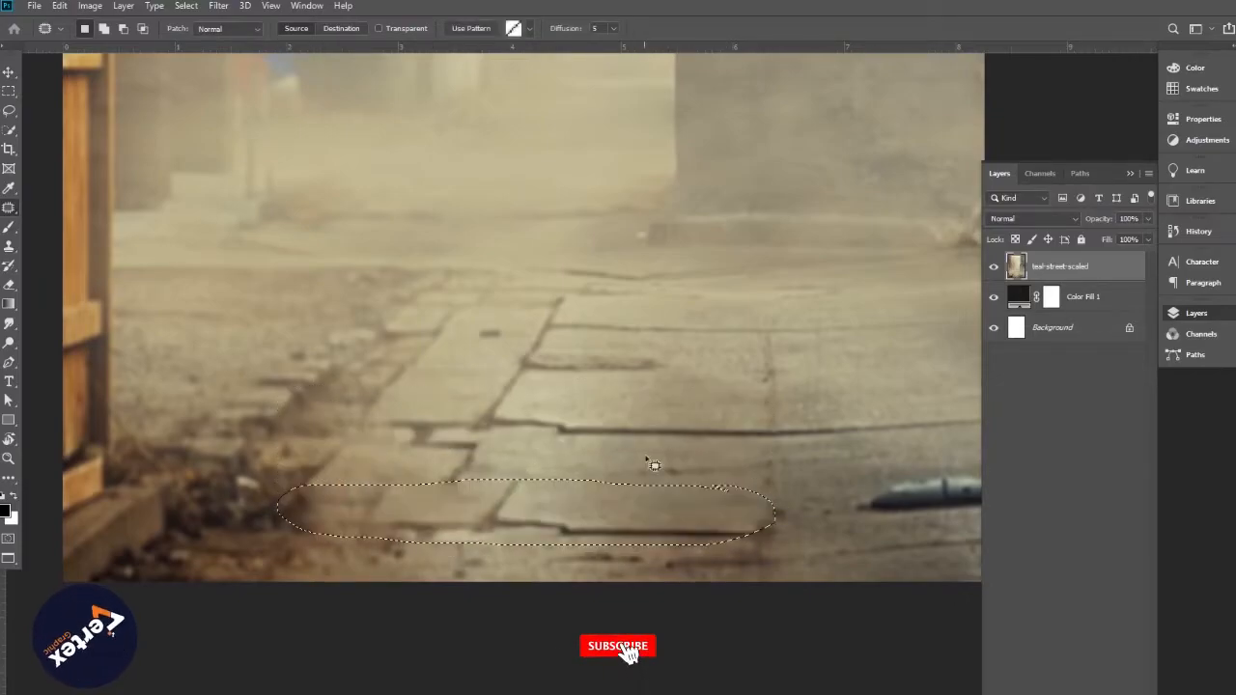
# Patch out the remaining pole piece at the pavement's right edge with clean paving and clear the selection.
pyautogui.moveTo(820, 462); pyautogui.dragTo(543, 500)
pyautogui.moveTo(657, 531)
pyautogui.mouseDown()
pyautogui.moveTo(585, 522)
pyautogui.moveTo(573, 546)
pyautogui.moveTo(666, 560)
pyautogui.moveTo(727, 532)
pyautogui.moveTo(655, 486)
pyautogui.moveTo(648, 522)
pyautogui.moveTo(655, 455)
pyautogui.mouseUp()
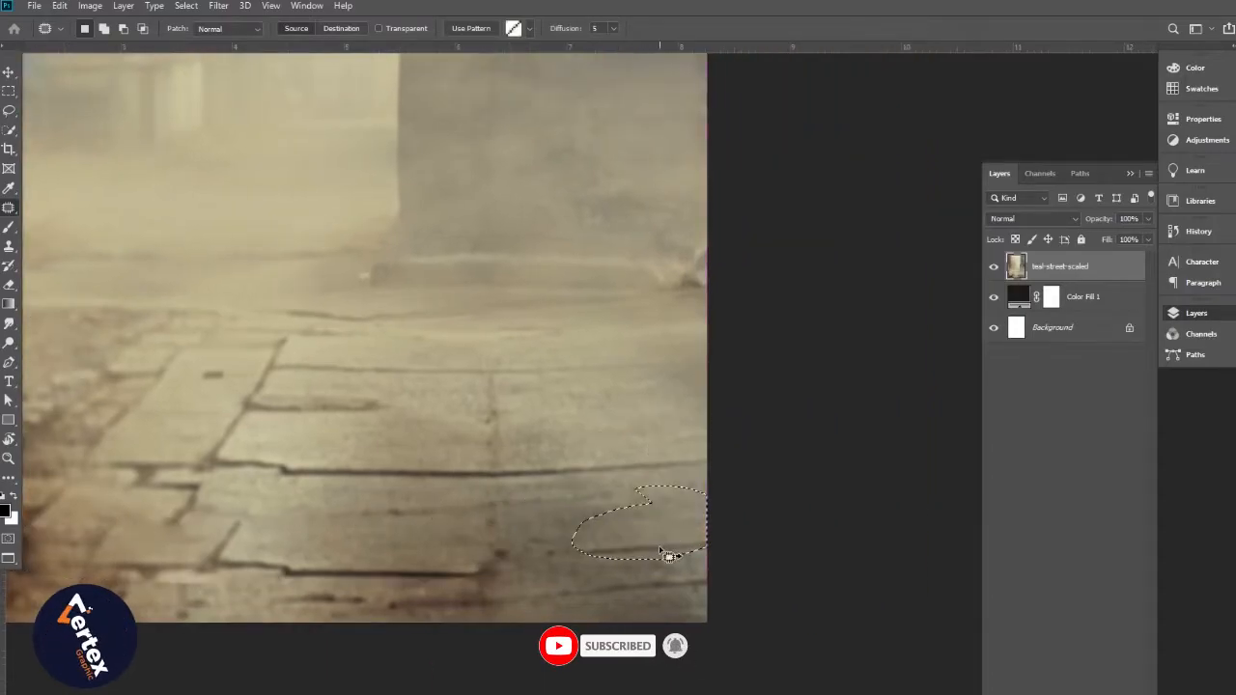
pyautogui.hotkey('ctrl', 'd')
# Apply the Camera Raw filter to the street layer with Temperature +4, Exposure -0.30, Contrast +9, Highlights -33, Shadows -45 and Vibrance -17.
pyautogui.keyDown('alt'); pyautogui.click(495, 422); pyautogui.keyUp('alt')
pyautogui.moveTo(480, 397); pyautogui.dragTo(626, 622)
pyautogui.moveTo(571, 489); pyautogui.dragTo(579, 491)
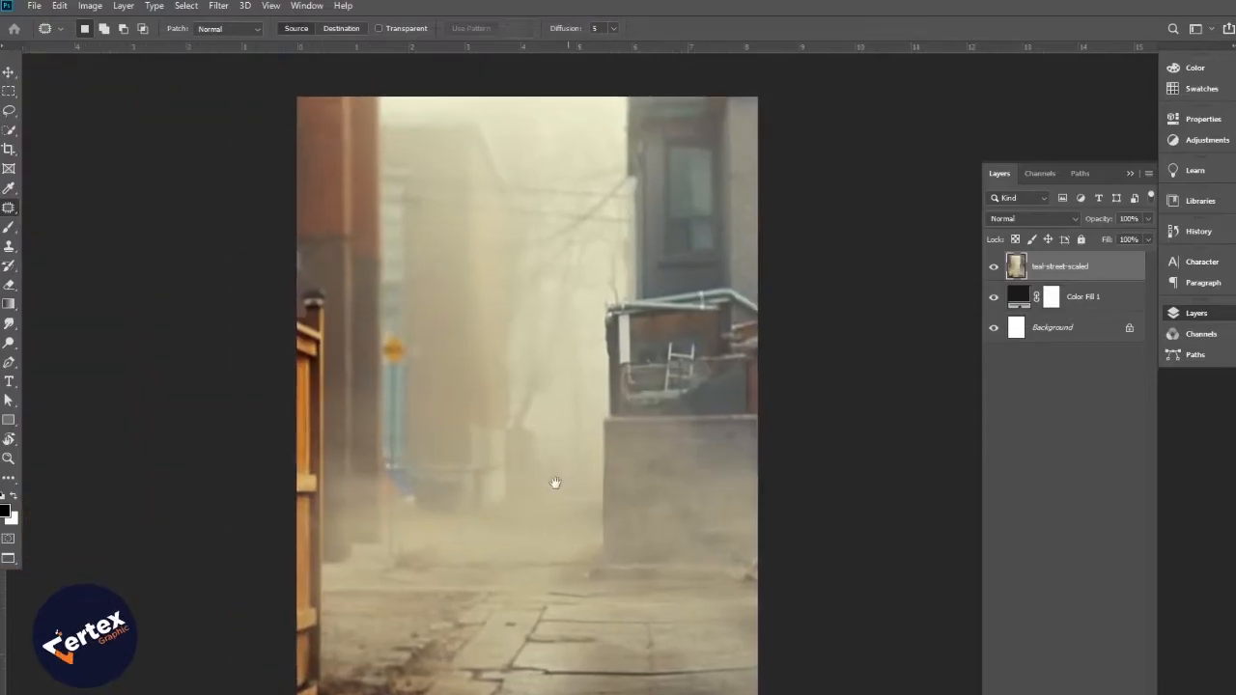
pyautogui.click(8, 73)
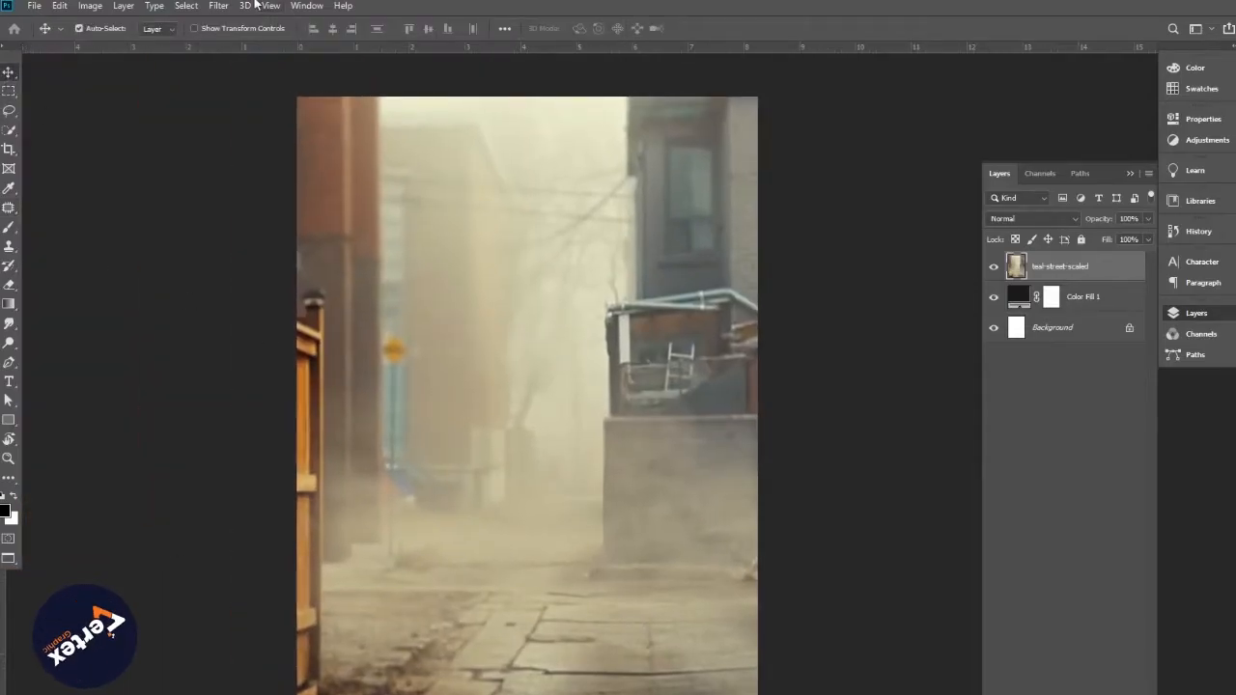
pyautogui.click(220, 6)
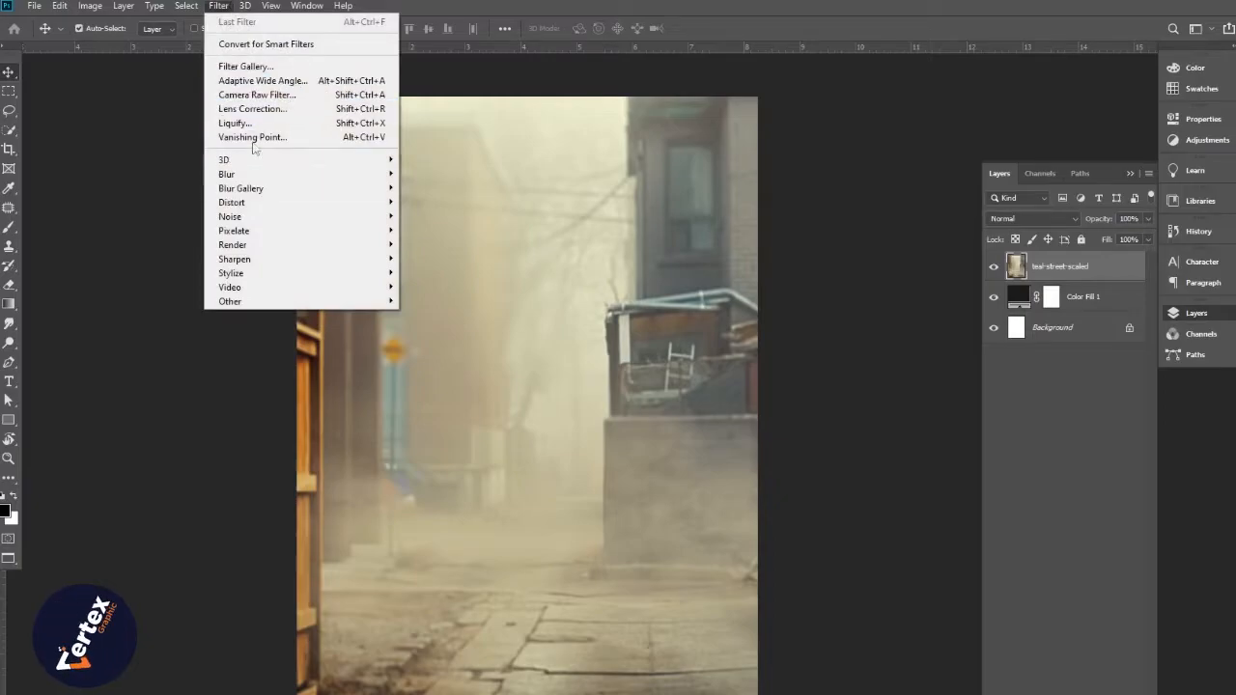
pyautogui.click(253, 94)
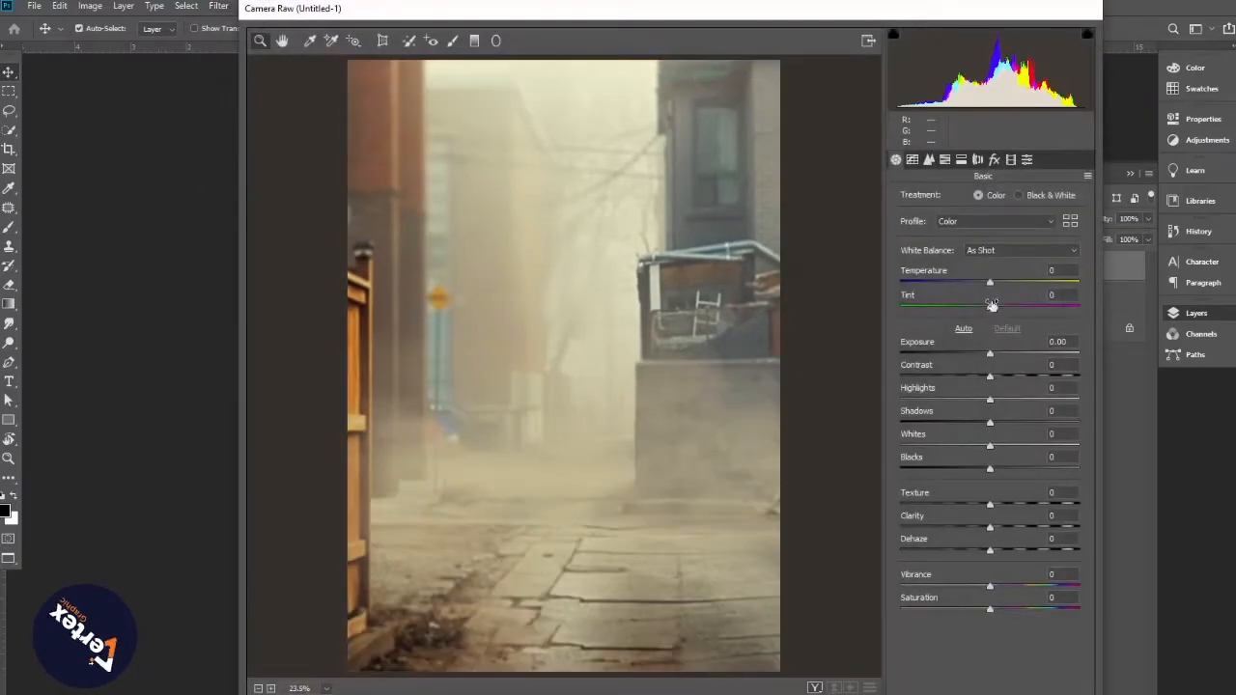
pyautogui.moveTo(990, 281); pyautogui.dragTo(992, 283)
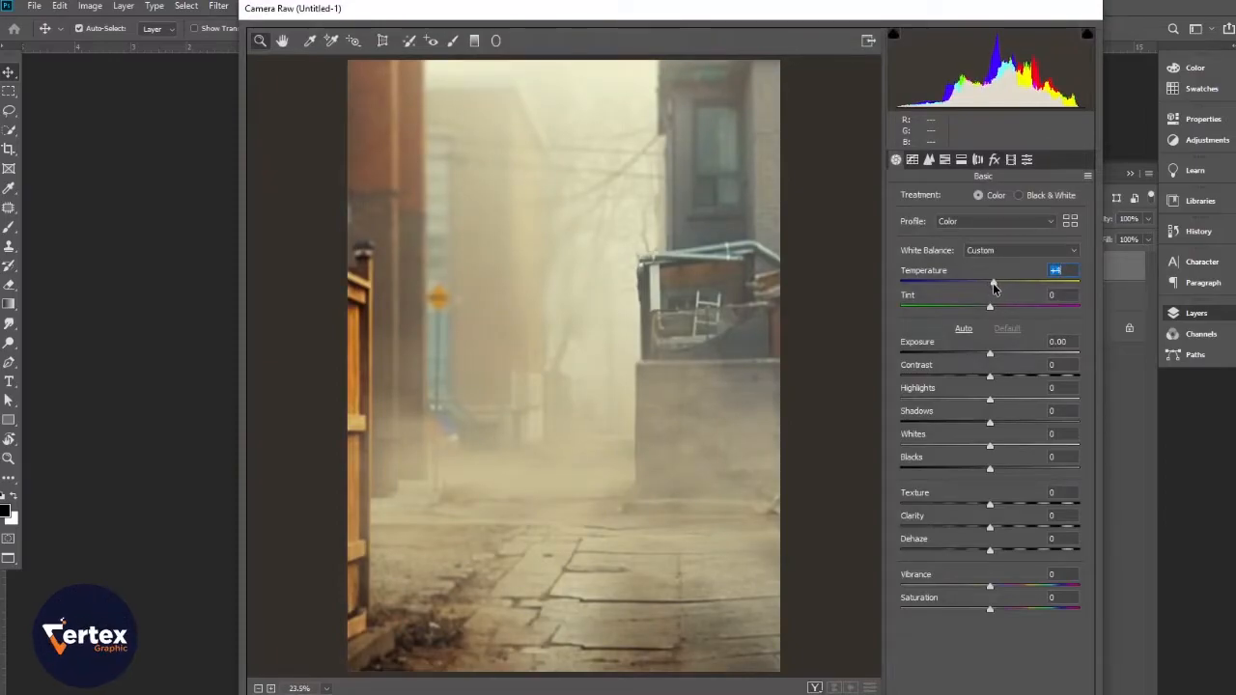
pyautogui.moveTo(990, 355); pyautogui.dragTo(951, 429)
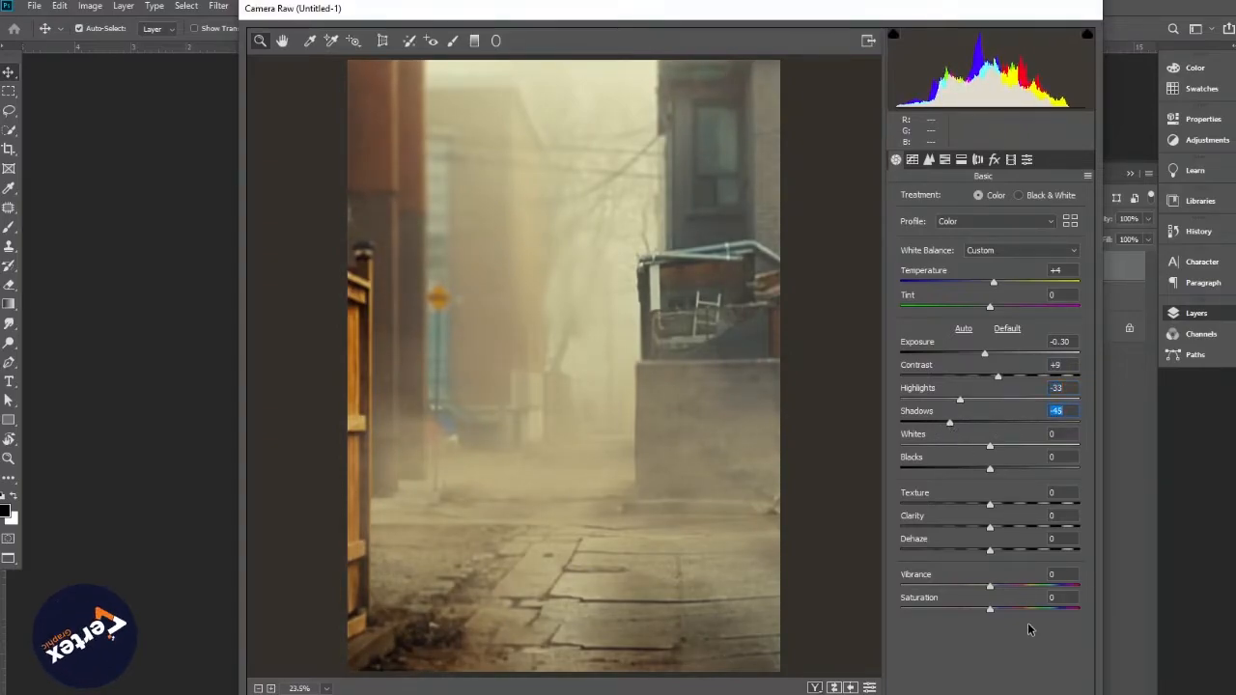
pyautogui.moveTo(989, 587); pyautogui.dragTo(976, 591)
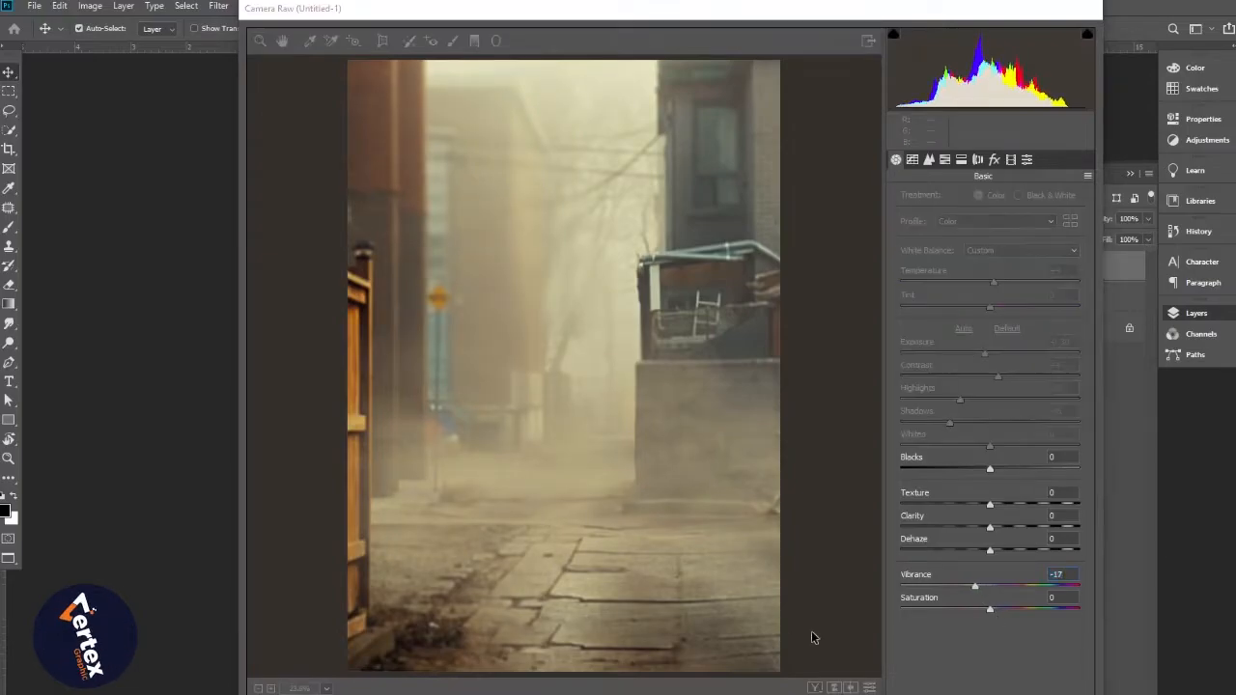
pyautogui.press('Return')
# Darken the street layer with a Brightness/Contrast adjustment, setting the brightness to -8.
pyautogui.keyDown('alt'); pyautogui.click(480, 367); pyautogui.keyUp('alt')
pyautogui.keyDown('ctrl'); pyautogui.click(477, 357); pyautogui.keyUp('ctrl')
pyautogui.moveTo(493, 378); pyautogui.dragTo(493, 371)
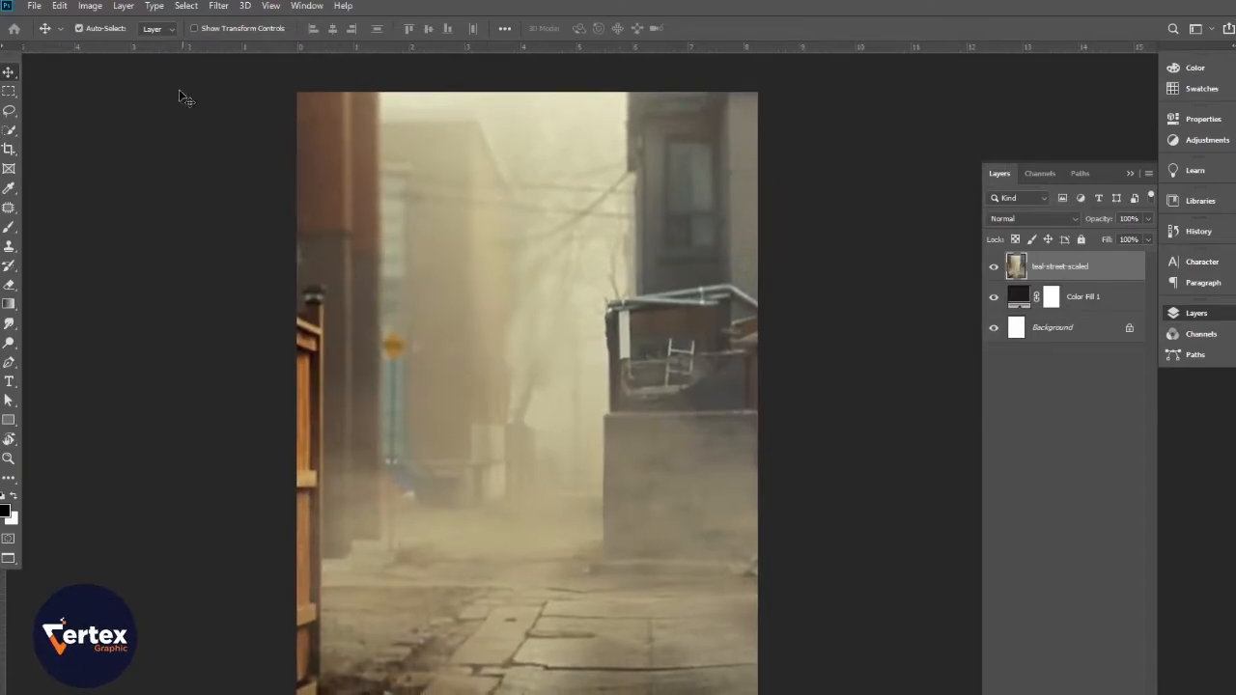
pyautogui.click(100, 12)
pyautogui.moveTo(112, 45)
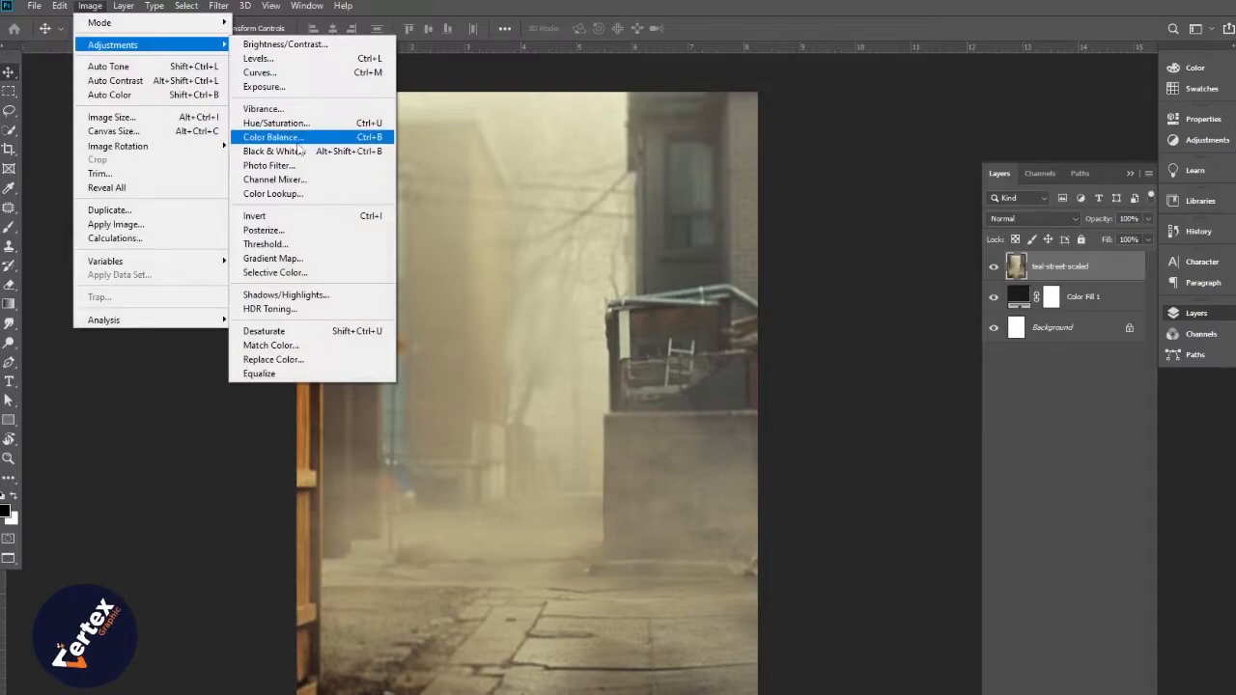
pyautogui.click(287, 44)
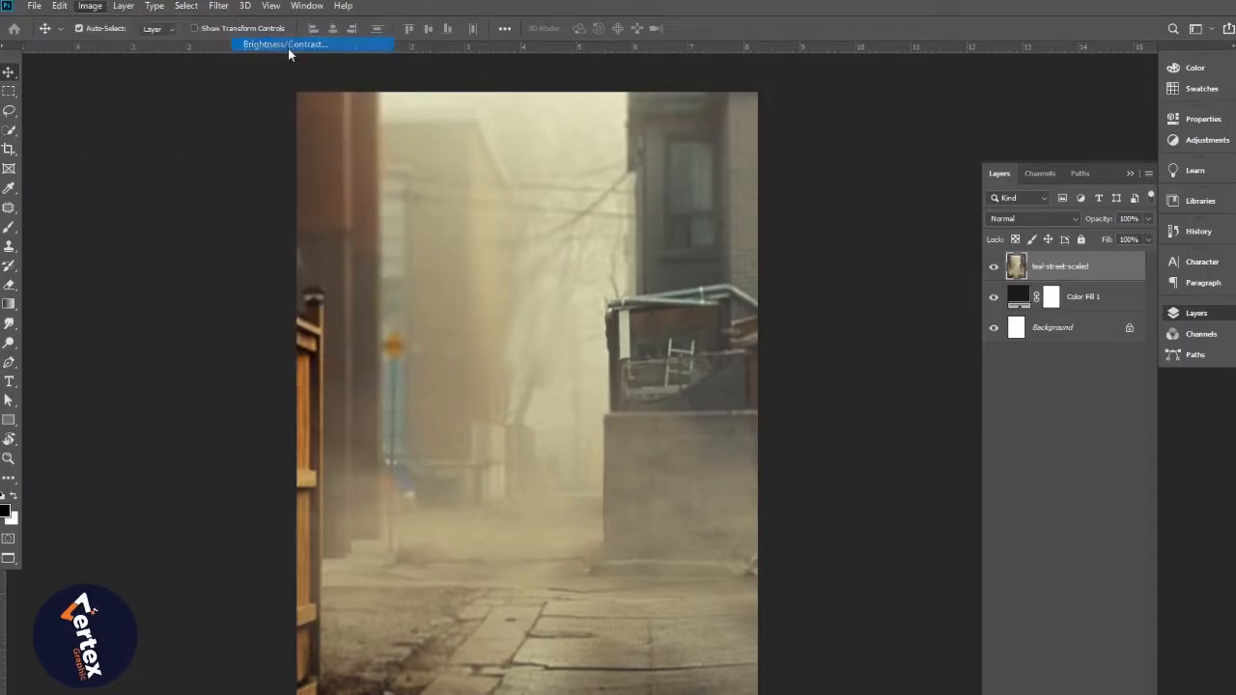
pyautogui.moveTo(576, 235); pyautogui.dragTo(568, 237)
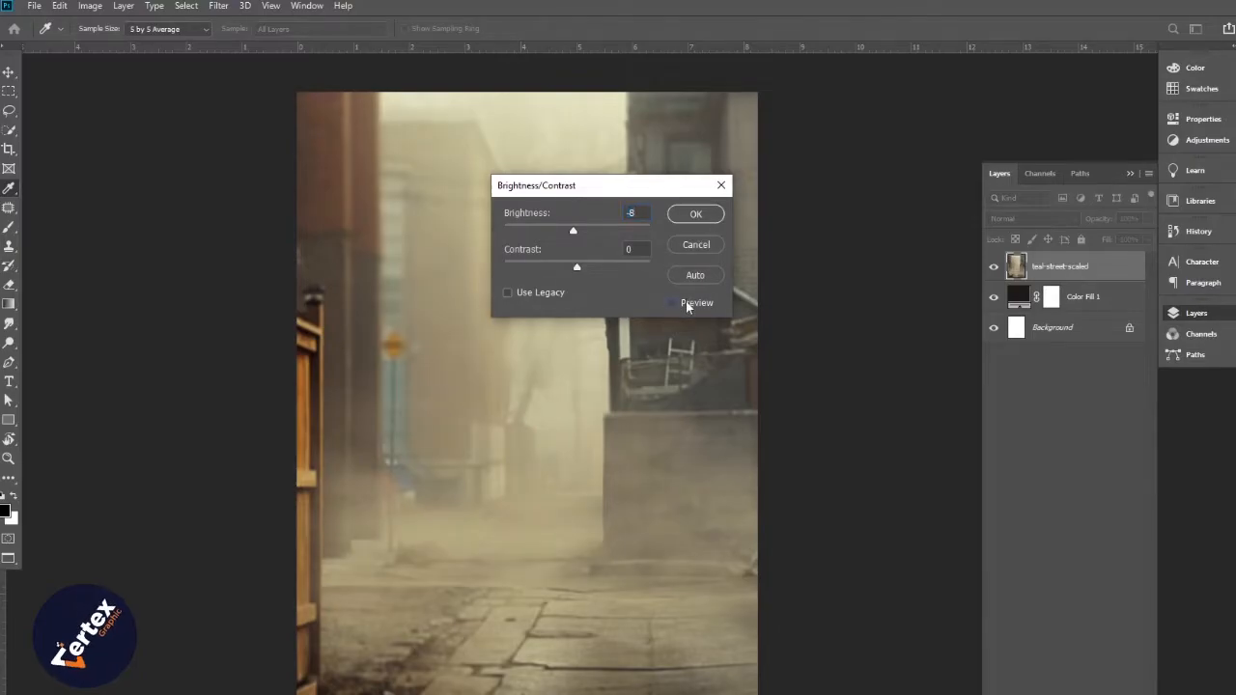
pyautogui.click(695, 214)
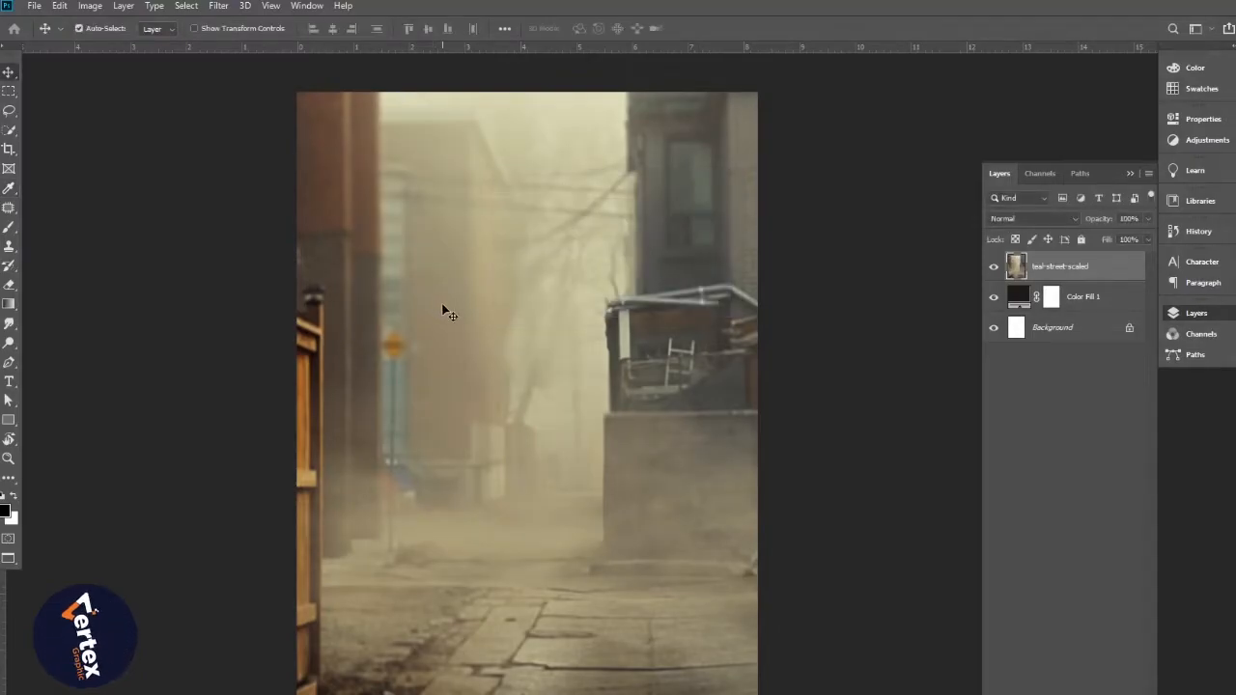
# Apply an Exposure adjustment to the street layer with Exposure -0.24 and Offset +0.0020, comparing the result with the preview off and on.
pyautogui.click(90, 6)
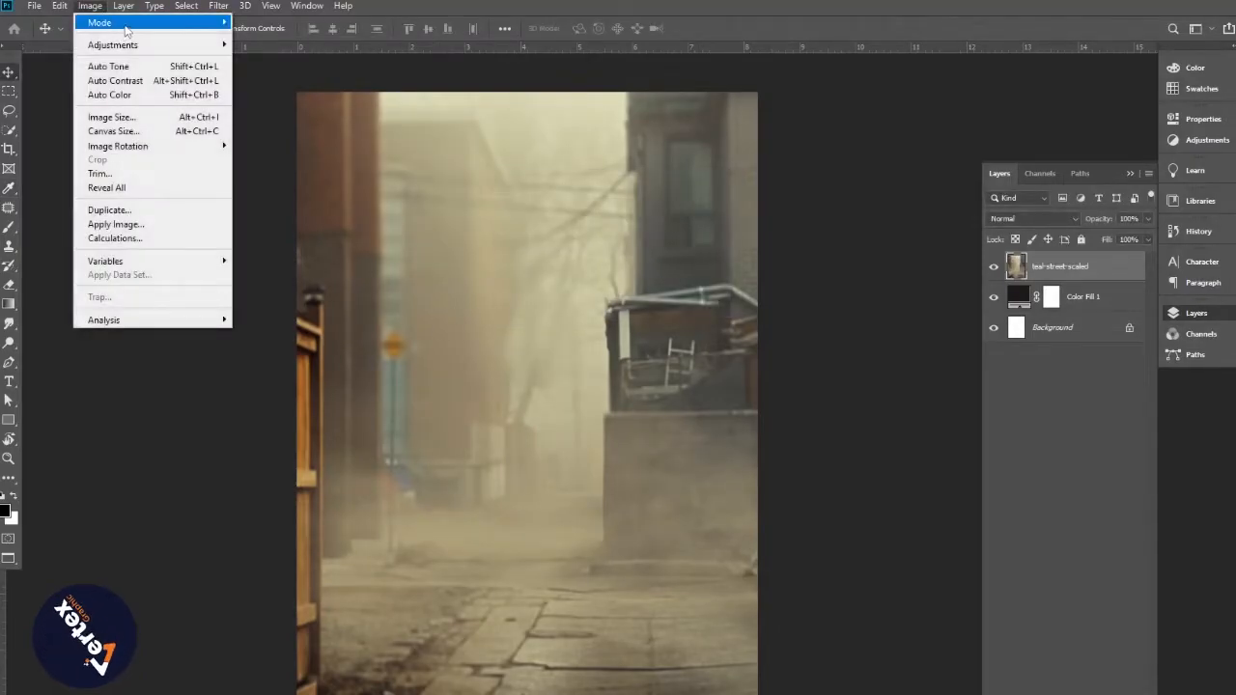
pyautogui.moveTo(138, 45)
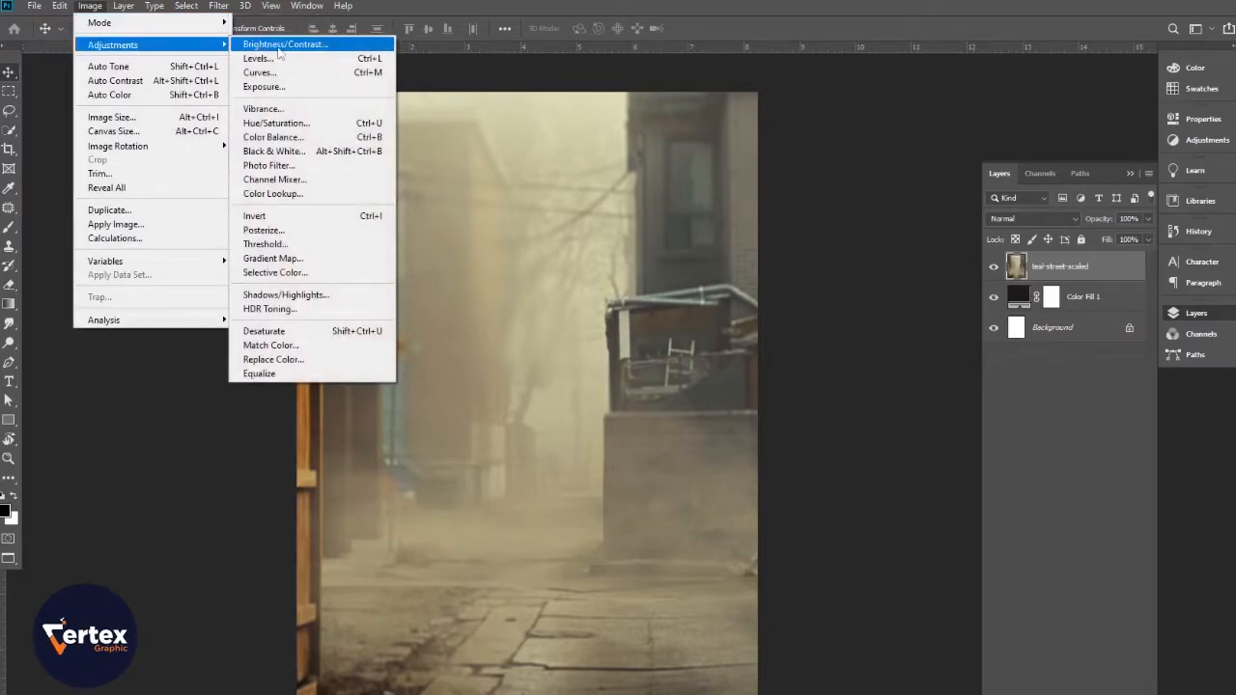
pyautogui.click(289, 88)
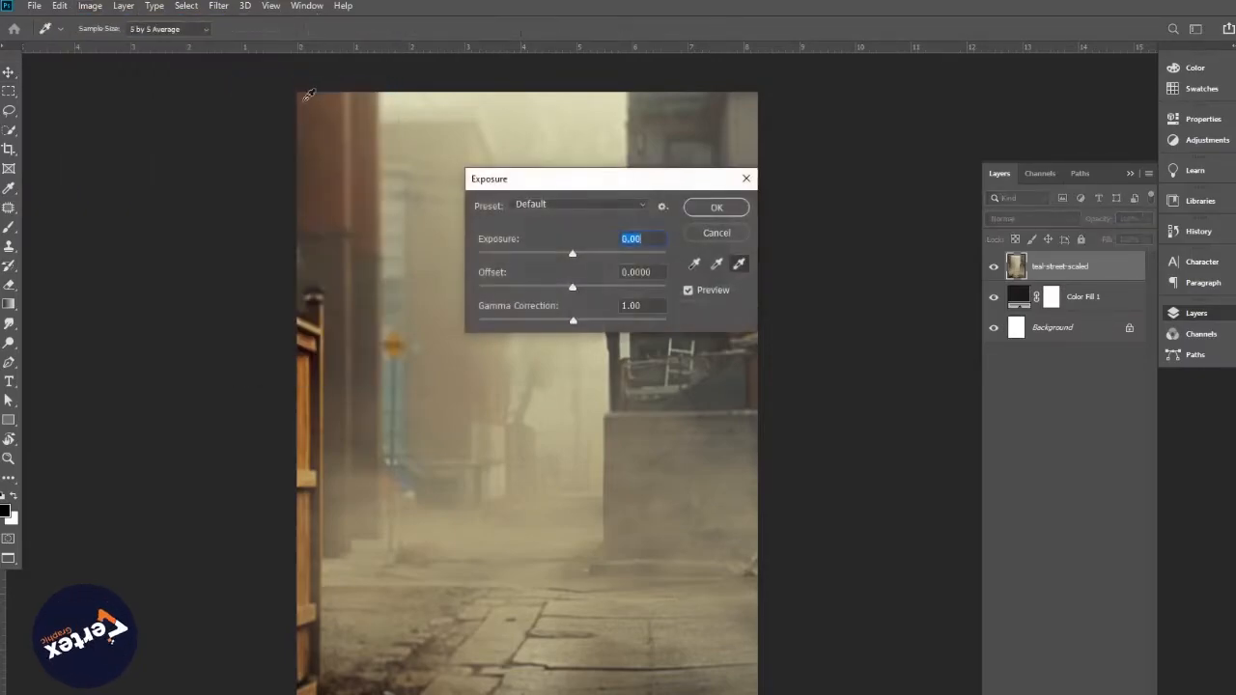
pyautogui.moveTo(573, 255); pyautogui.dragTo(578, 292)
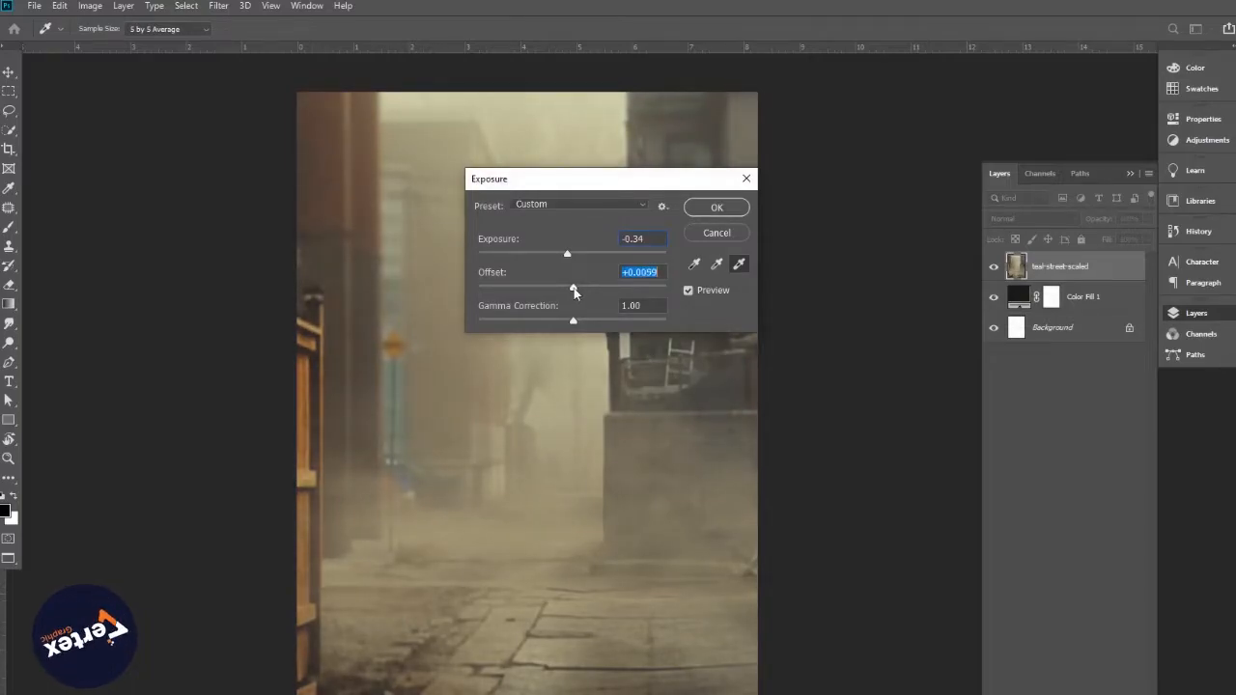
pyautogui.moveTo(574, 292); pyautogui.dragTo(574, 292)
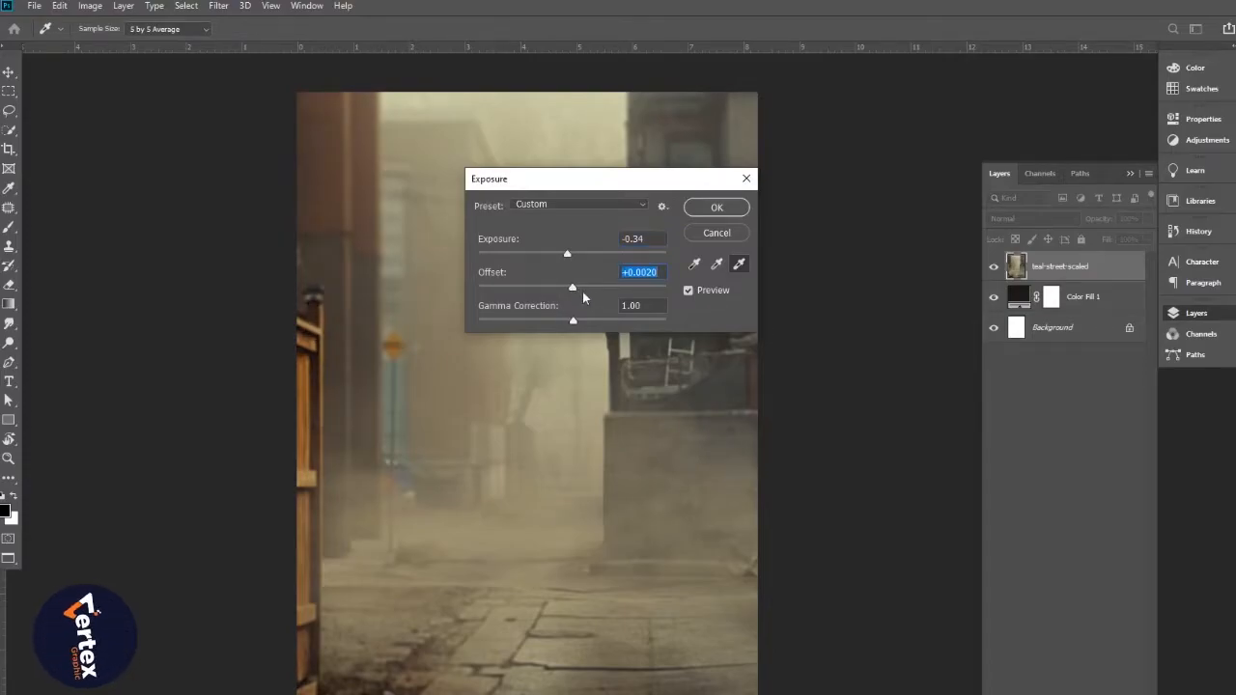
pyautogui.click(695, 293)
pyautogui.click(695, 293)
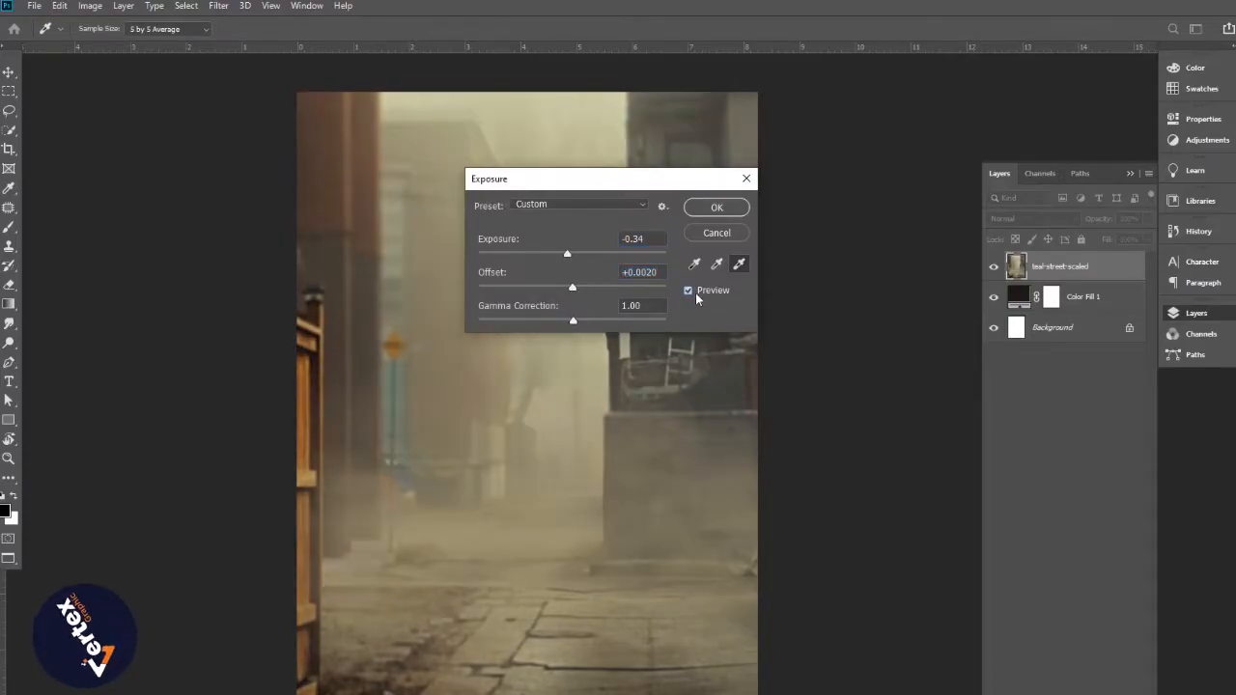
pyautogui.click(696, 293)
pyautogui.click(695, 293)
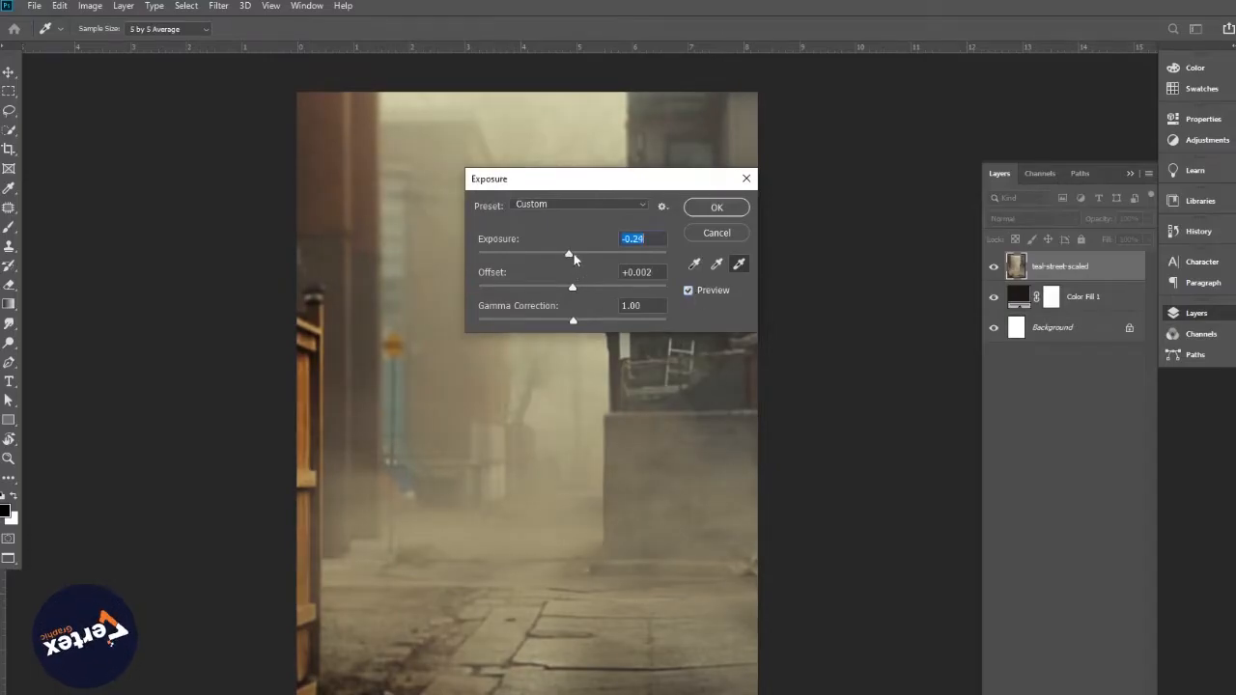
pyautogui.click(691, 297)
pyautogui.click(720, 208)
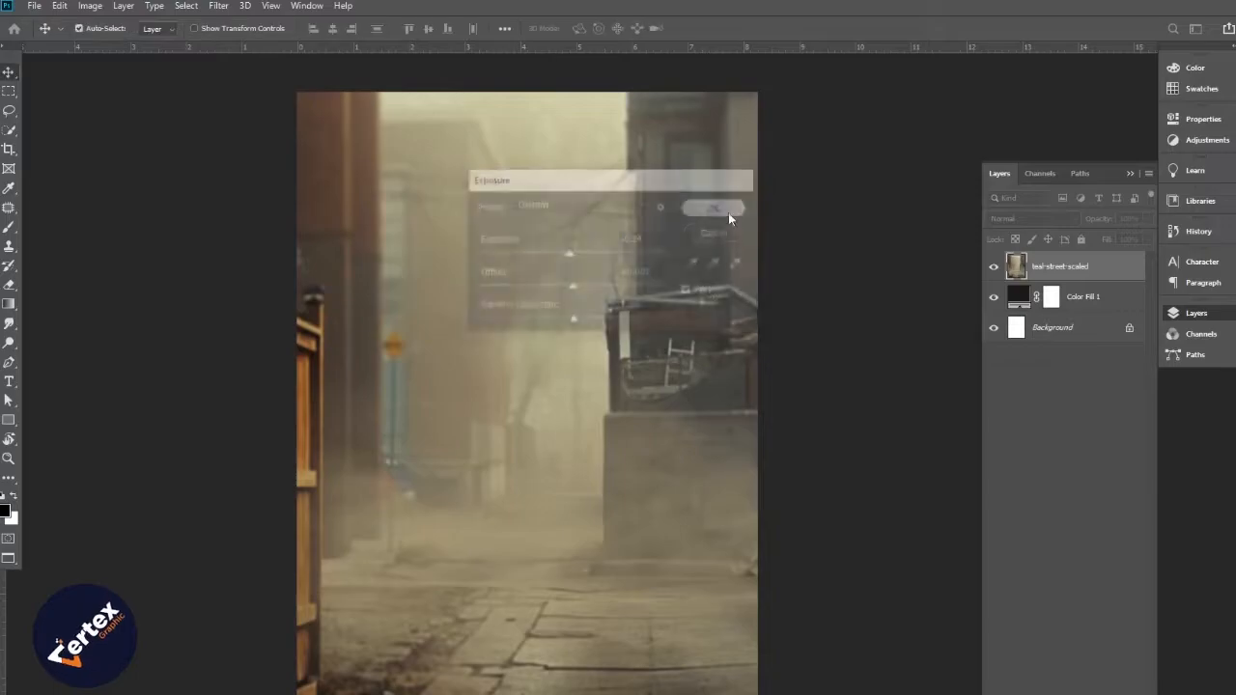
# Add a Curves adjustment layer above the street layer and pull the RGB curve's midtones down to darken the scene strongly.
pyautogui.keyDown('ctrl'); pyautogui.click(454, 373); pyautogui.keyUp('ctrl')
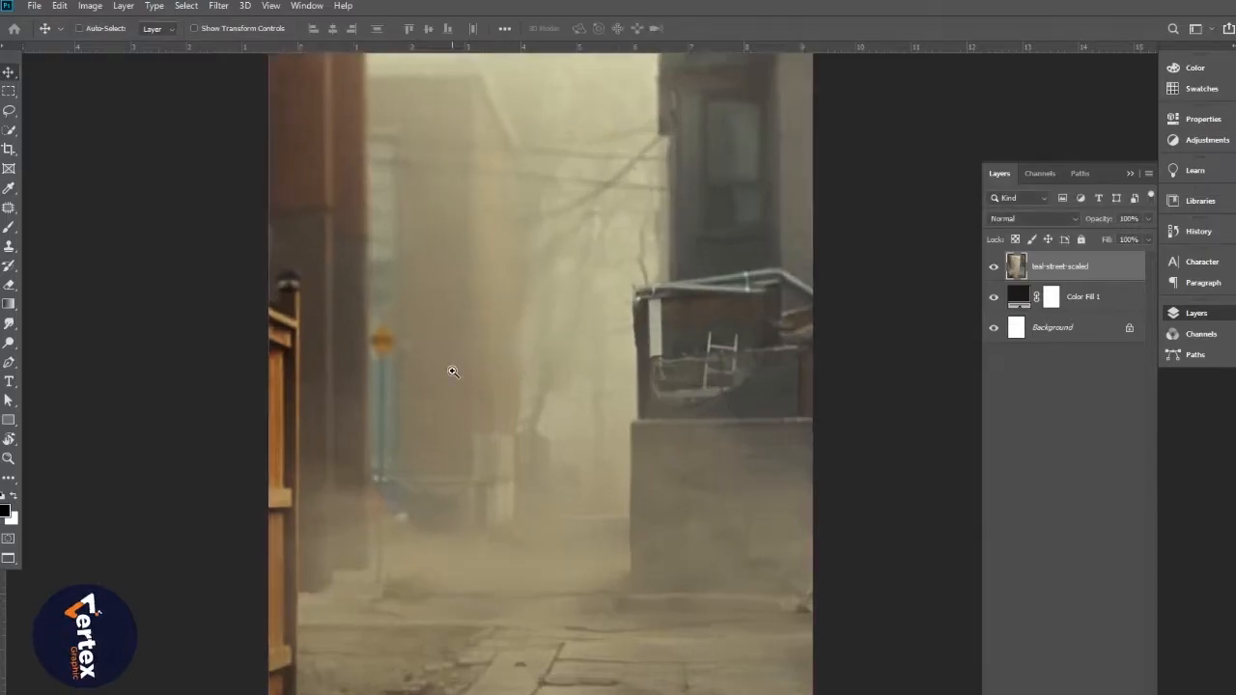
pyautogui.keyDown('alt'); pyautogui.click(477, 381); pyautogui.keyUp('alt')
pyautogui.moveTo(582, 407); pyautogui.dragTo(566, 397)
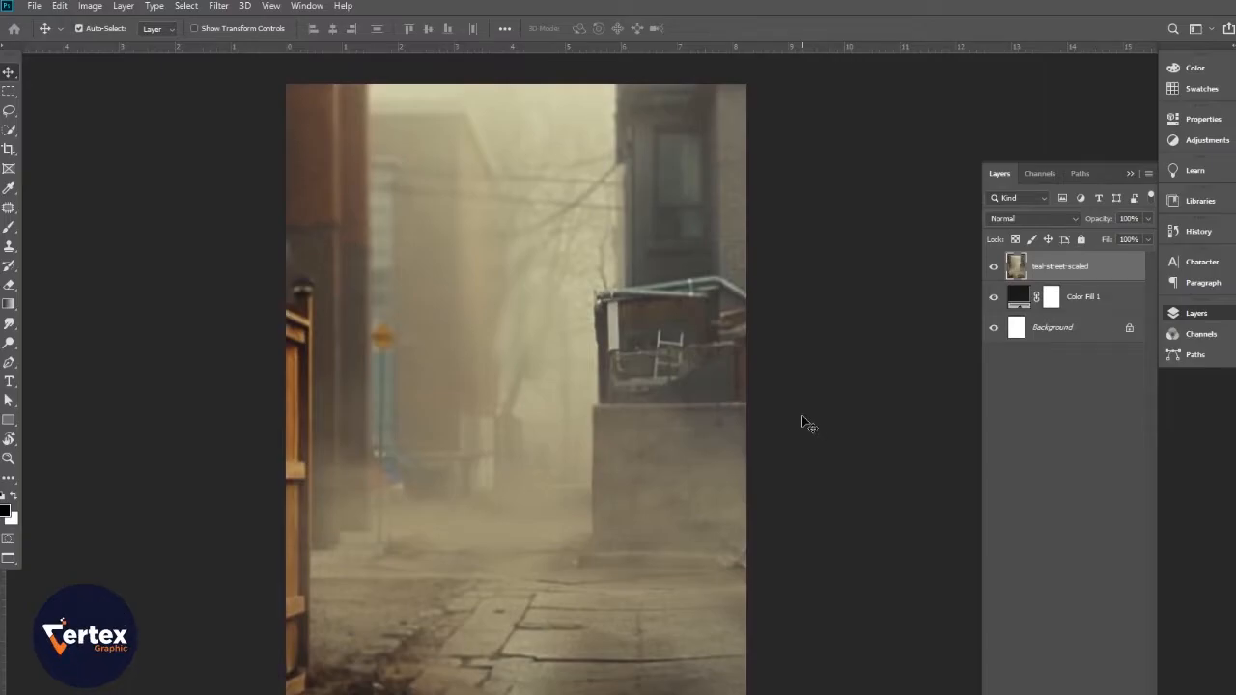
pyautogui.click(1065, 693)
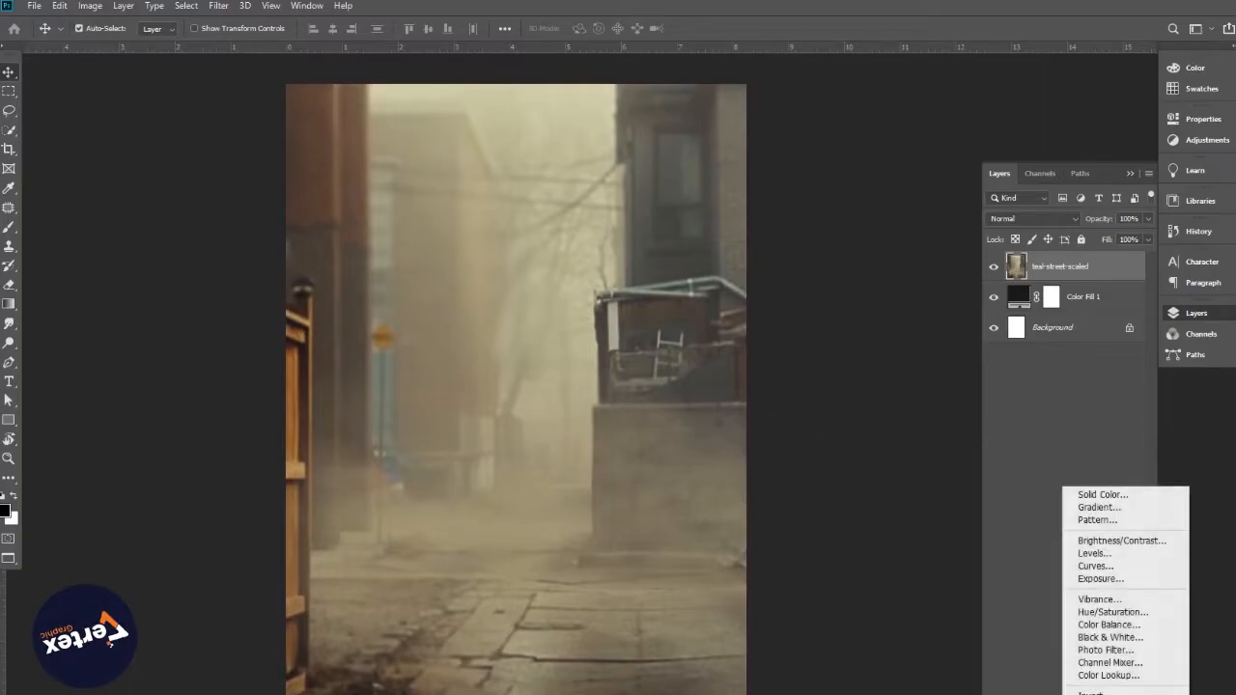
pyautogui.click(1119, 567)
pyautogui.moveTo(1060, 301); pyautogui.dragTo(1077, 307)
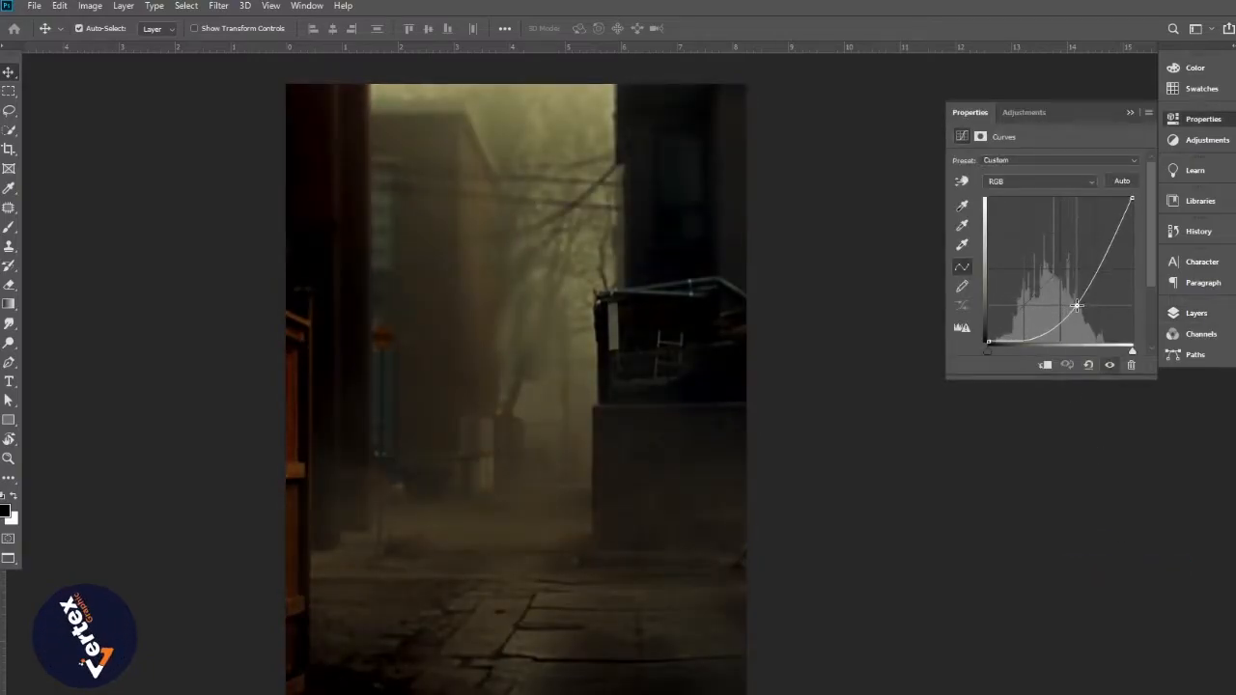
# Invert the Curves layer's mask to black to hide the darkening effect.
pyautogui.click(1129, 113)
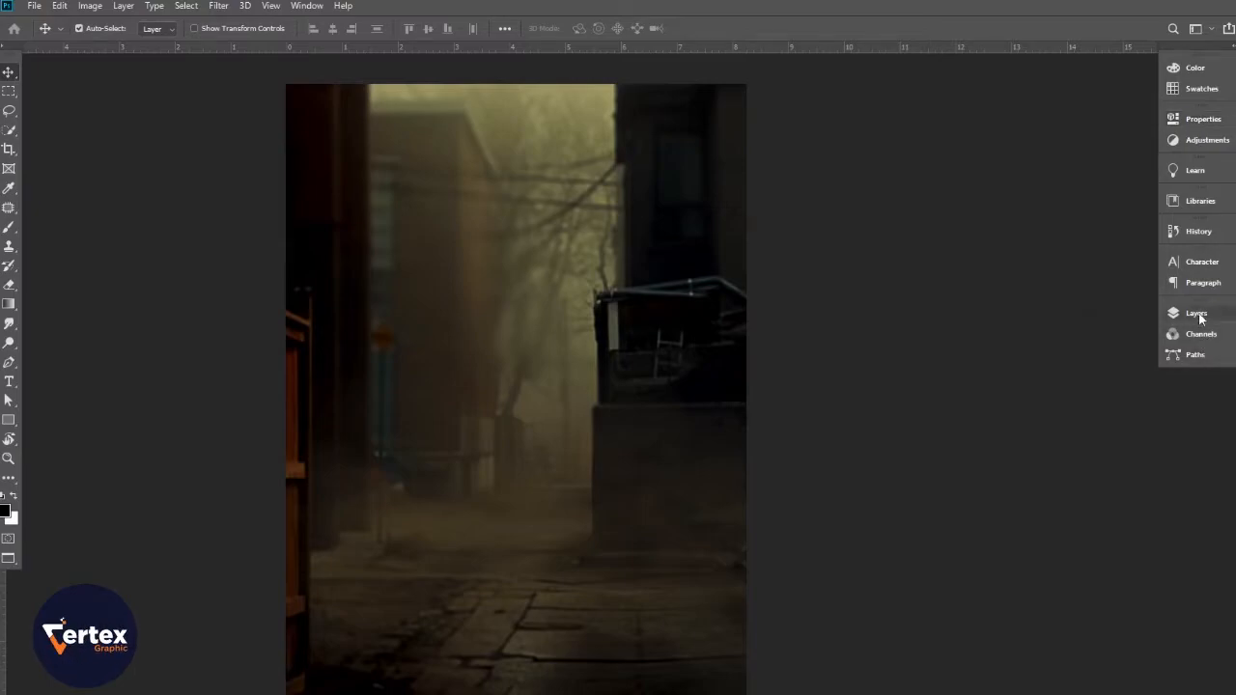
pyautogui.click(1198, 314)
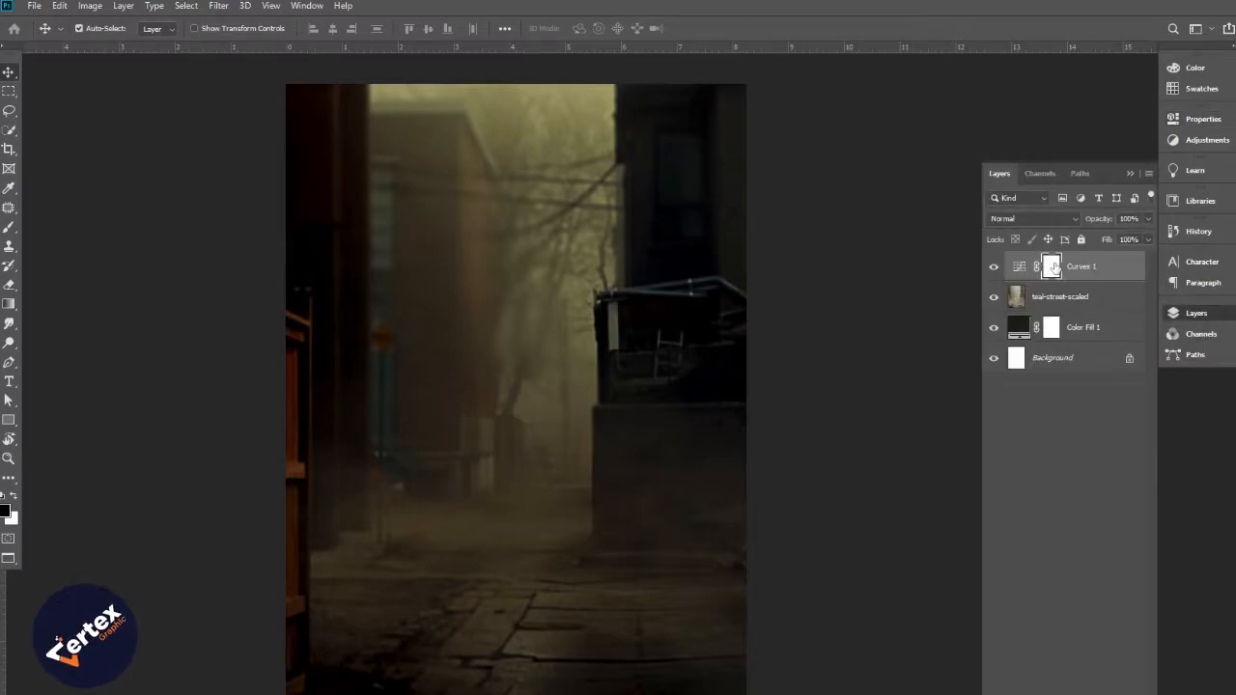
pyautogui.hotkey('ctrl', 'i')
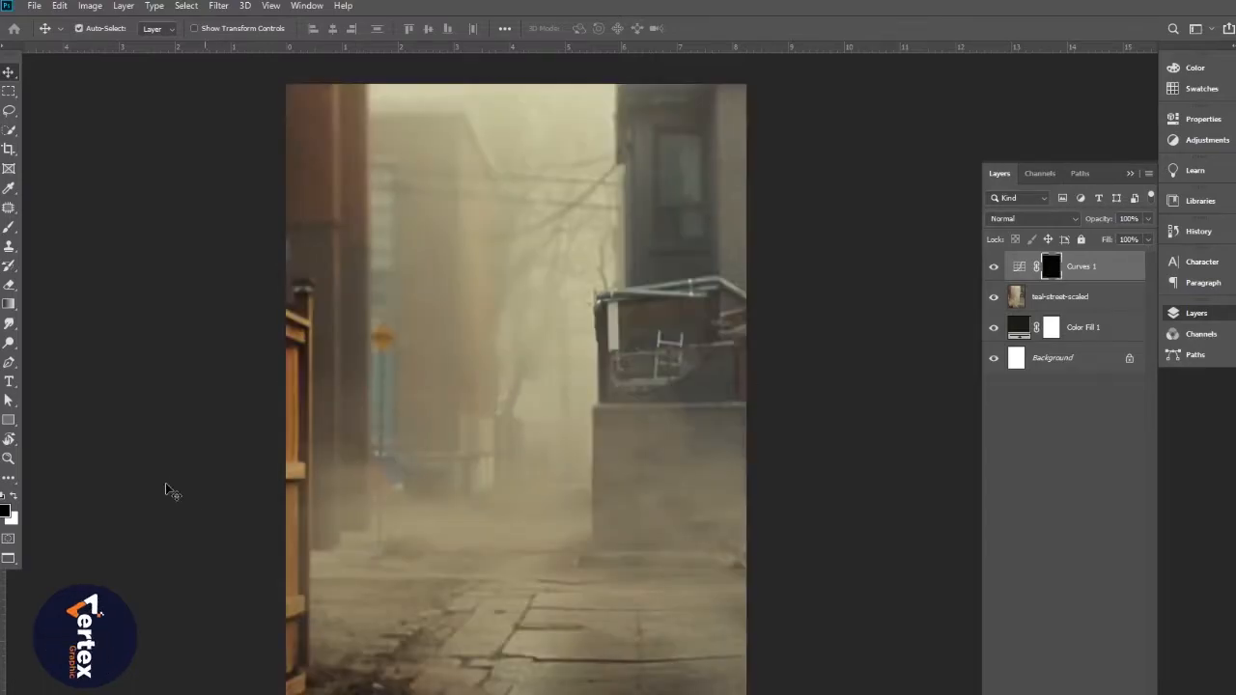
# Set up a white brush at size 900, try a full-opacity stroke on the Curves mask over the lower-right ground, and undo that stroke.
pyautogui.click(9, 226)
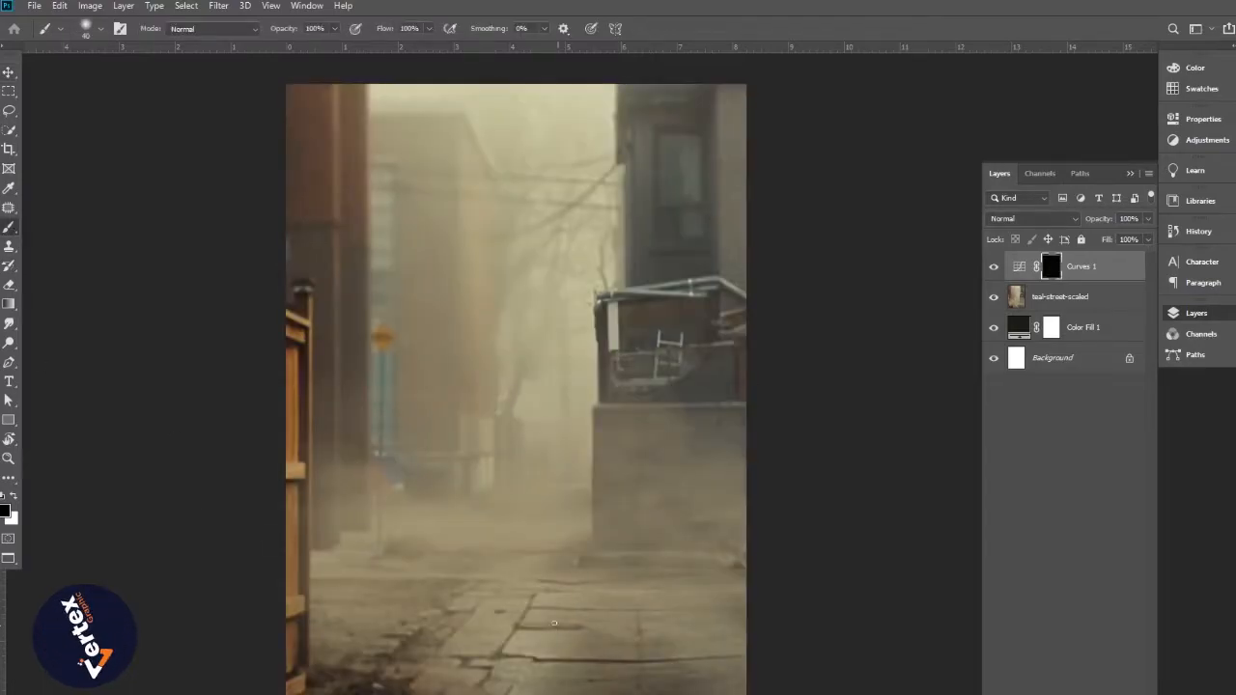
pyautogui.press(']')
pyautogui.press(']')
pyautogui.press(']')
pyautogui.press(']')
pyautogui.press(']')
pyautogui.press(']')
pyautogui.press(']')
pyautogui.press(']')
pyautogui.press(']')
pyautogui.press(']')
pyautogui.press(']')
pyautogui.click(13, 496)
pyautogui.moveTo(740, 689); pyautogui.dragTo(634, 692)
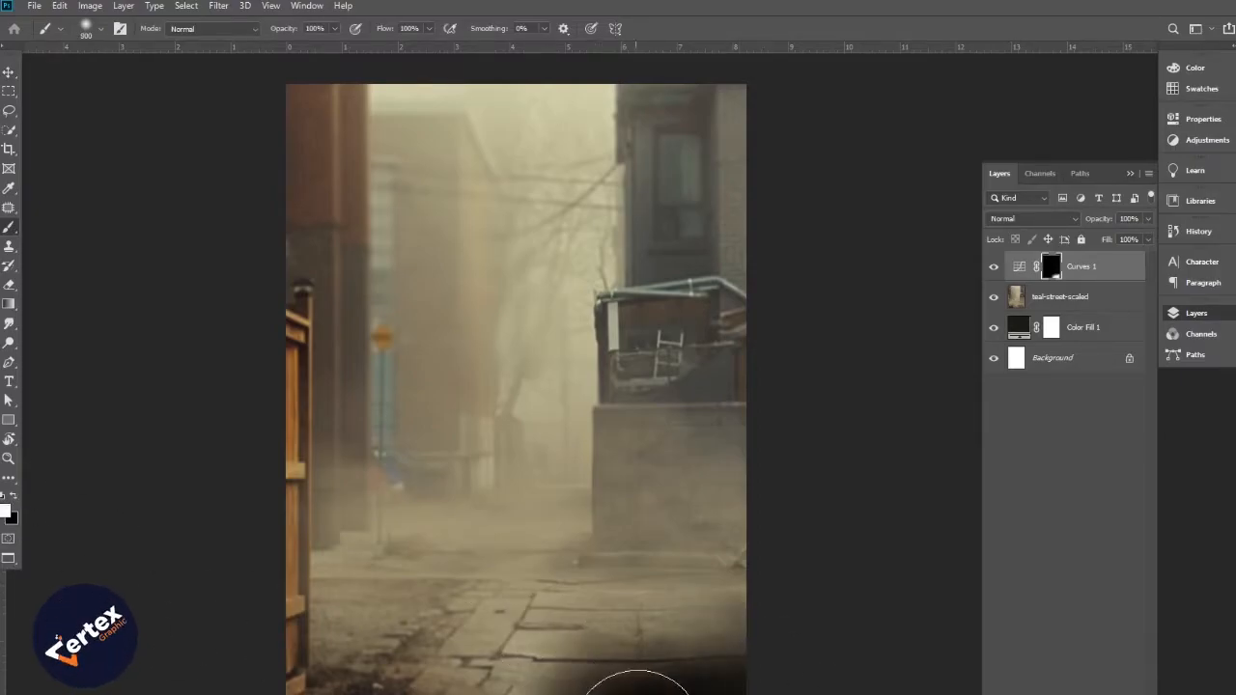
pyautogui.hotkey('ctrl', 'z')
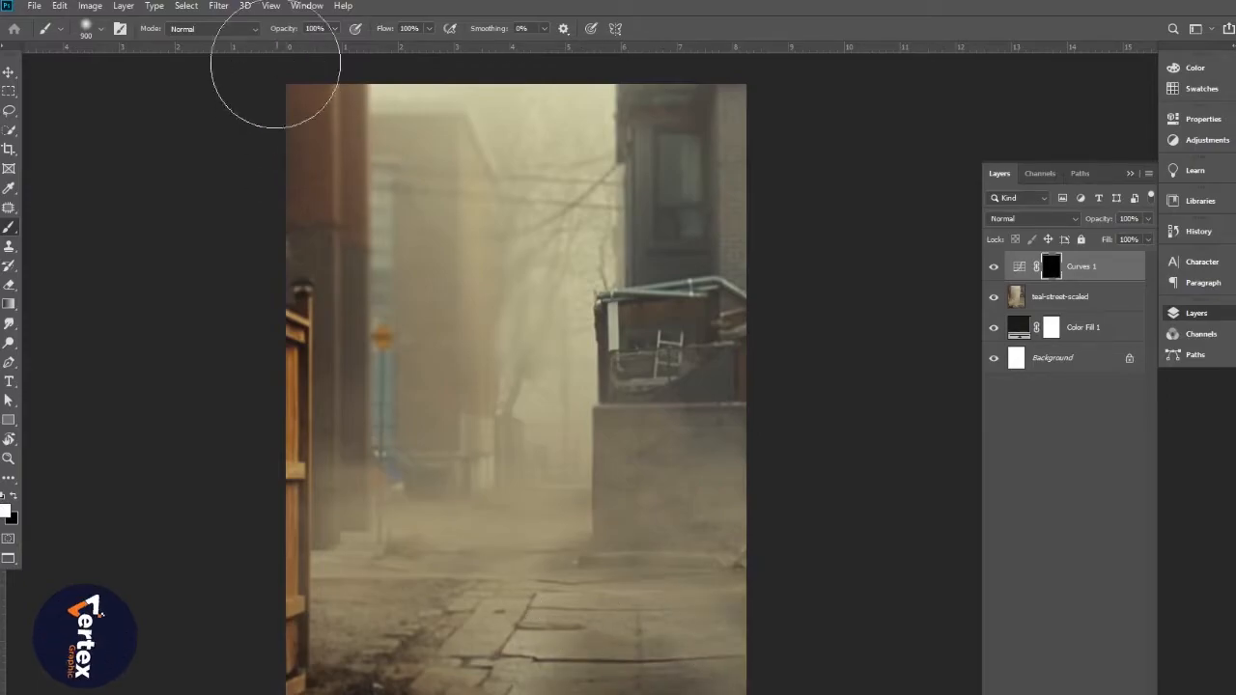
# Paint white on the Curves mask at 24% opacity with a size 1100 brush to softly darken the ground along the image's lower edge.
pyautogui.moveTo(279, 37)
pyautogui.mouseDown()
pyautogui.moveTo(199, 36)
pyautogui.moveTo(212, 37)
pyautogui.mouseUp()
pyautogui.moveTo(584, 543); pyautogui.dragTo(575, 486)
pyautogui.press(']')
pyautogui.press(']')
pyautogui.moveTo(673, 623)
pyautogui.mouseDown()
pyautogui.moveTo(579, 667)
pyautogui.moveTo(261, 676)
pyautogui.moveTo(523, 688)
pyautogui.mouseUp()
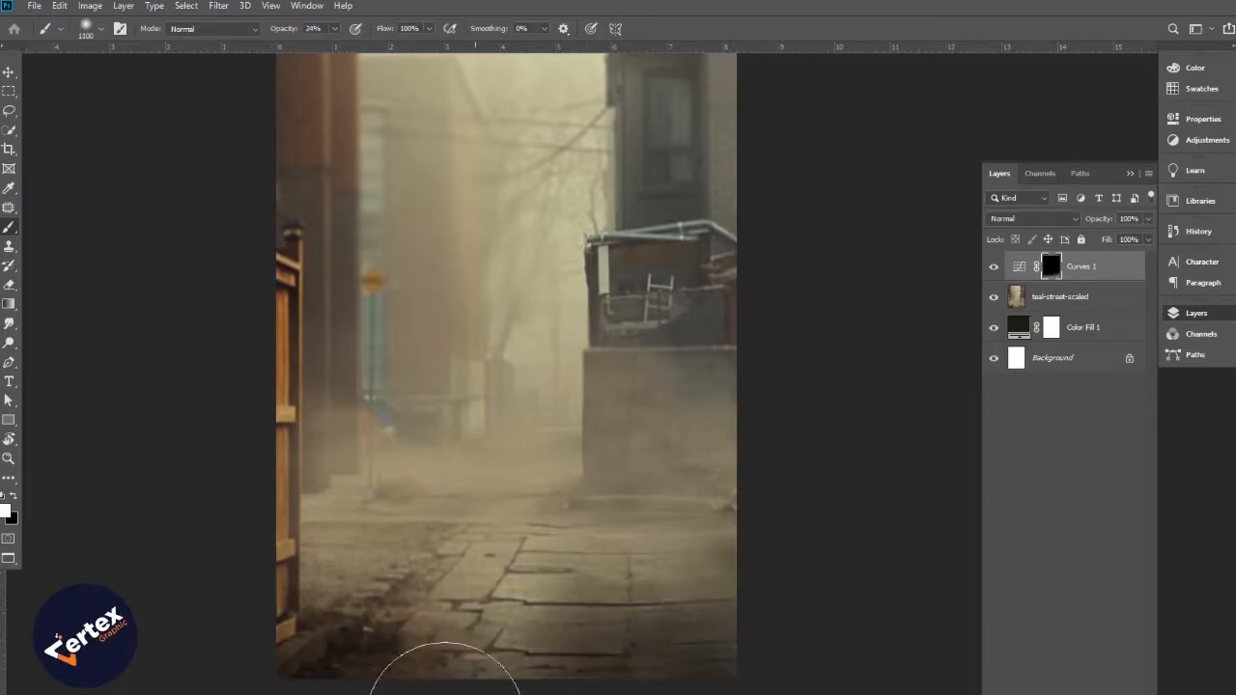
# Bring the cut-out woman into the street document above the Curves layer and convert her layer to a smart object.
pyautogui.click(8, 74)
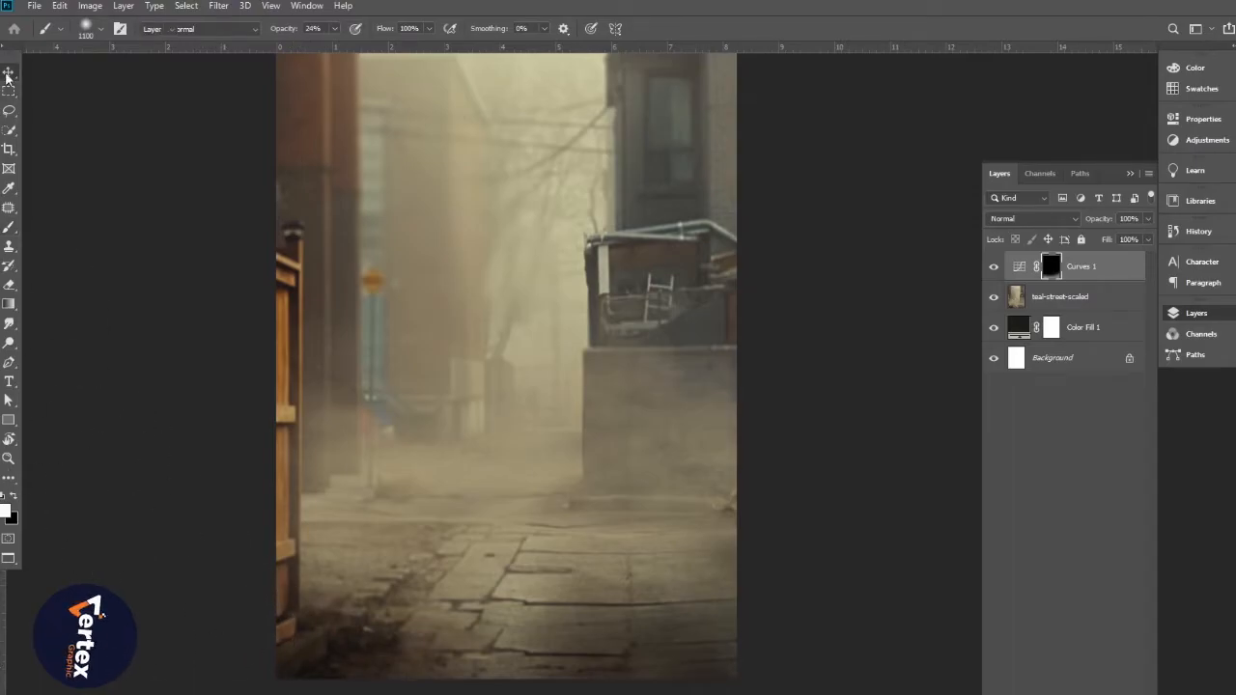
pyautogui.scroll(-1, 499, 470)
pyautogui.moveTo(497, 446); pyautogui.dragTo(532, 481)
pyautogui.scroll(1, 516, 490)
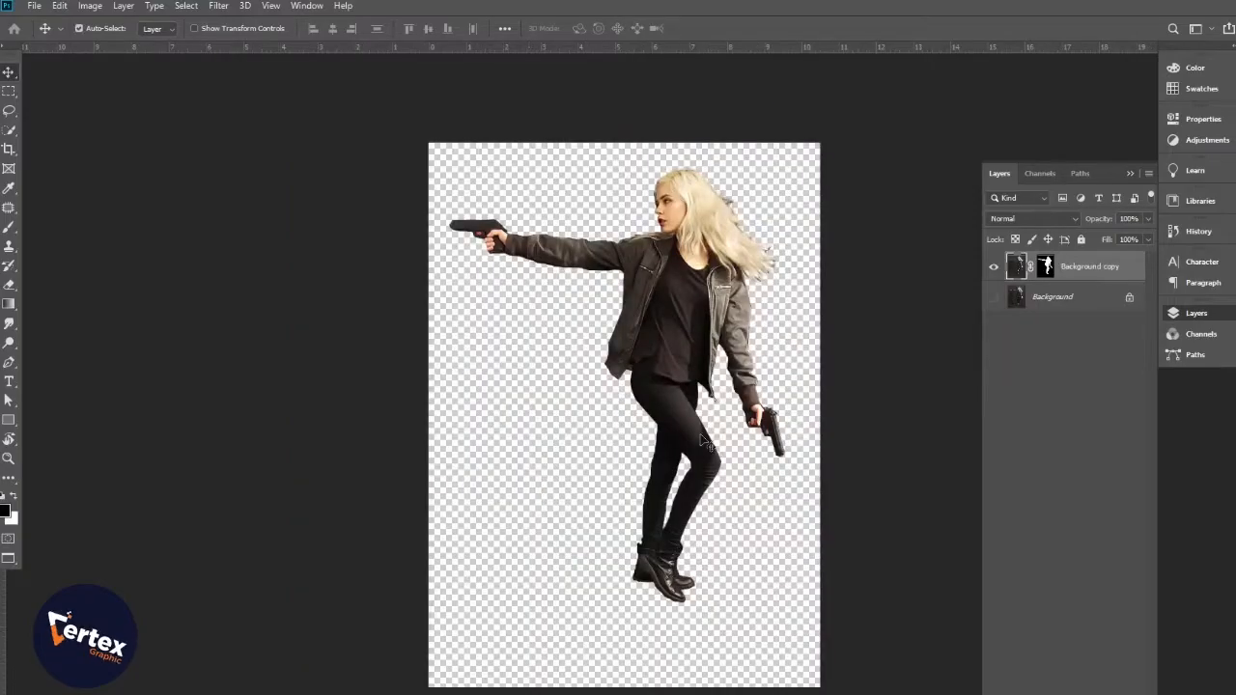
pyautogui.moveTo(710, 298); pyautogui.dragTo(699, 333)
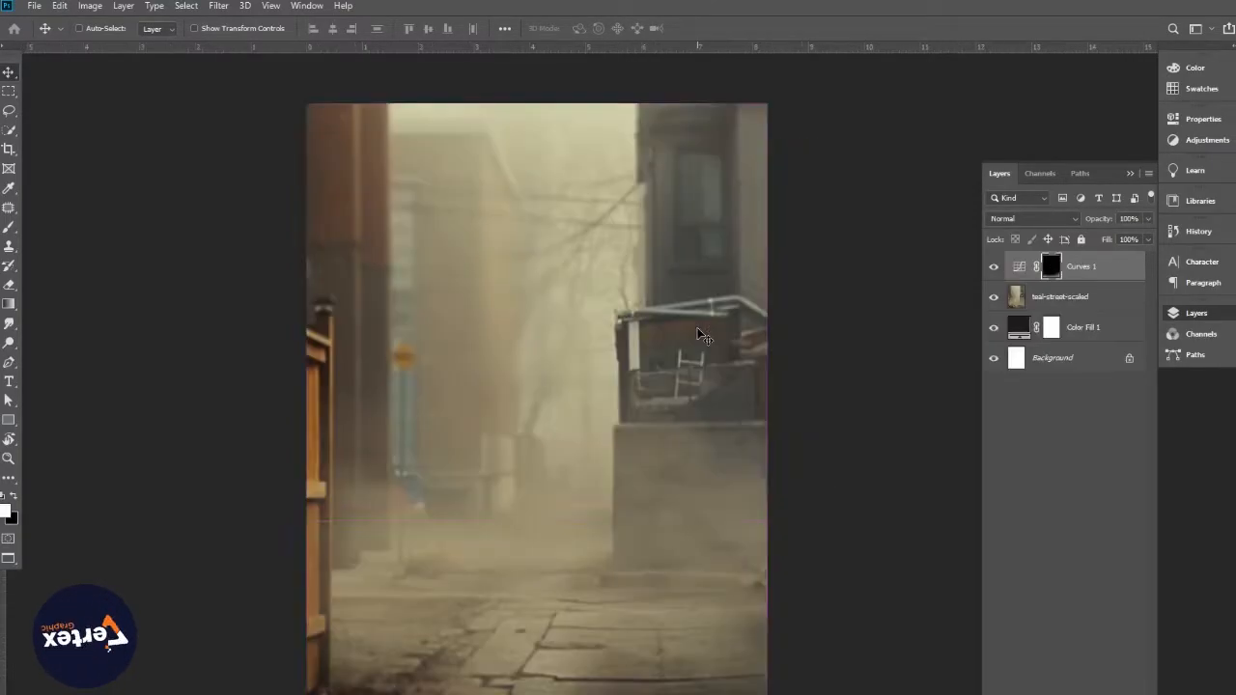
pyautogui.moveTo(699, 333); pyautogui.dragTo(700, 340)
pyautogui.moveTo(656, 277); pyautogui.dragTo(642, 275)
pyautogui.rightClick(1102, 275)
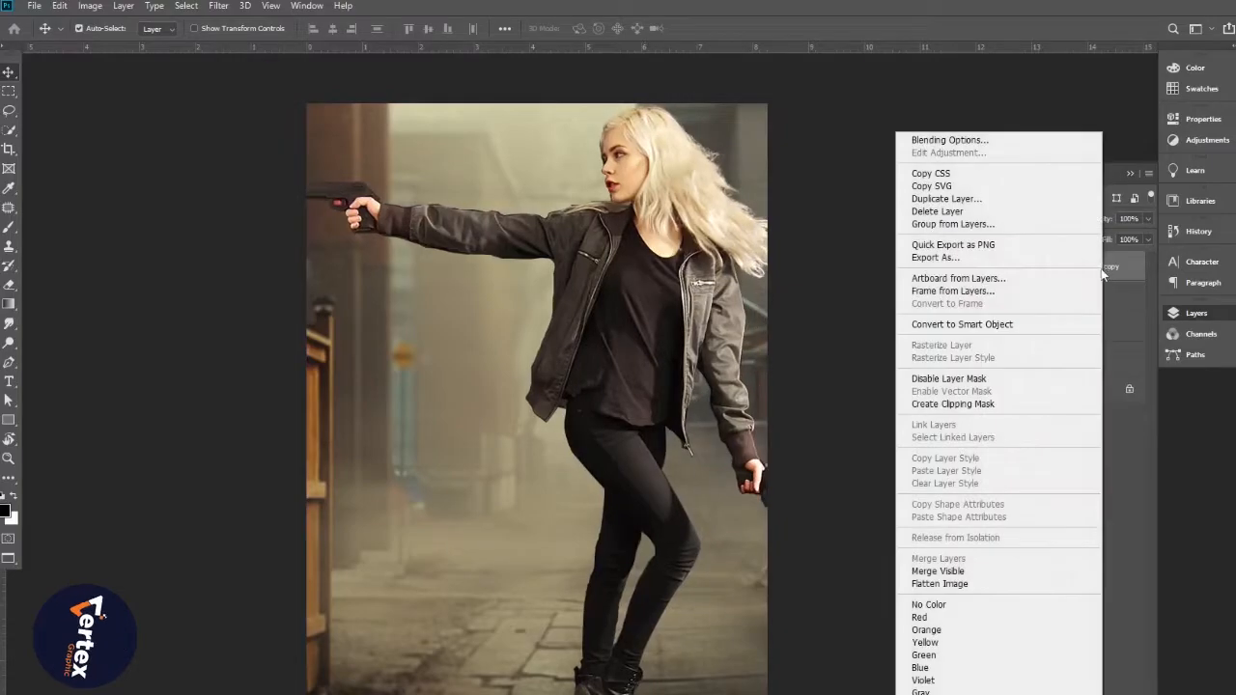
pyautogui.click(962, 325)
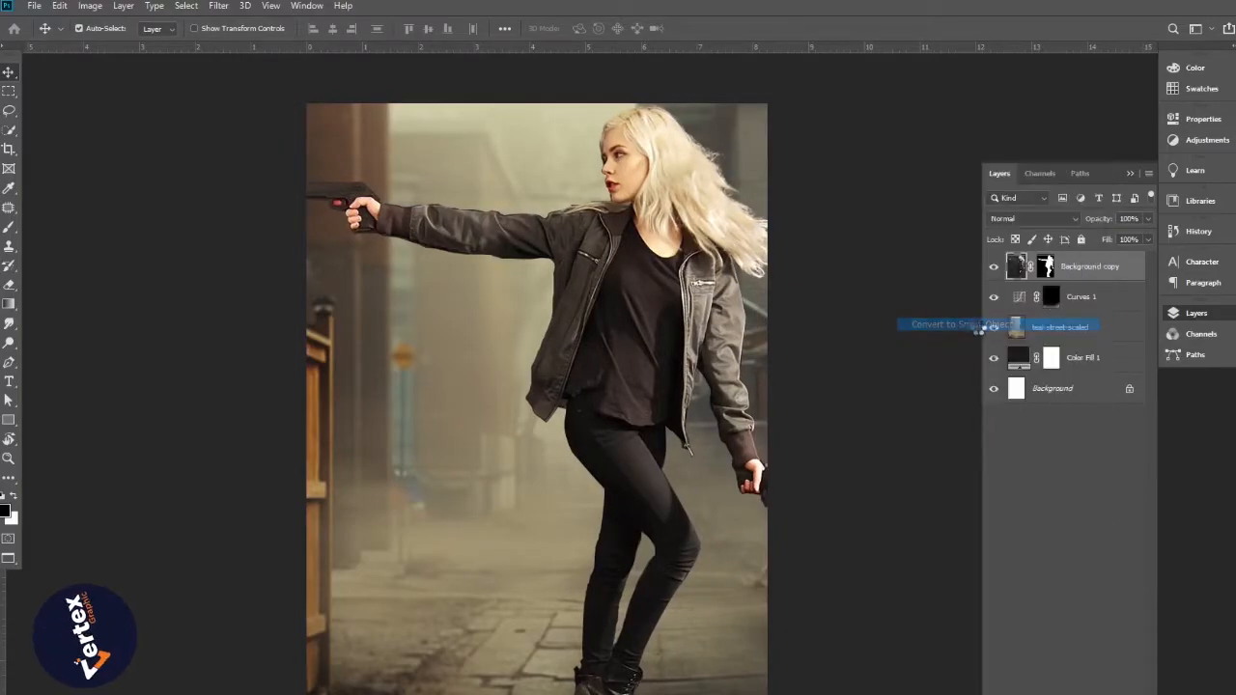
# Flip the woman horizontally, scale her to about 70%, and place her standing on the pavement near the middle of the street.
pyautogui.hotkey('ctrl', 't')
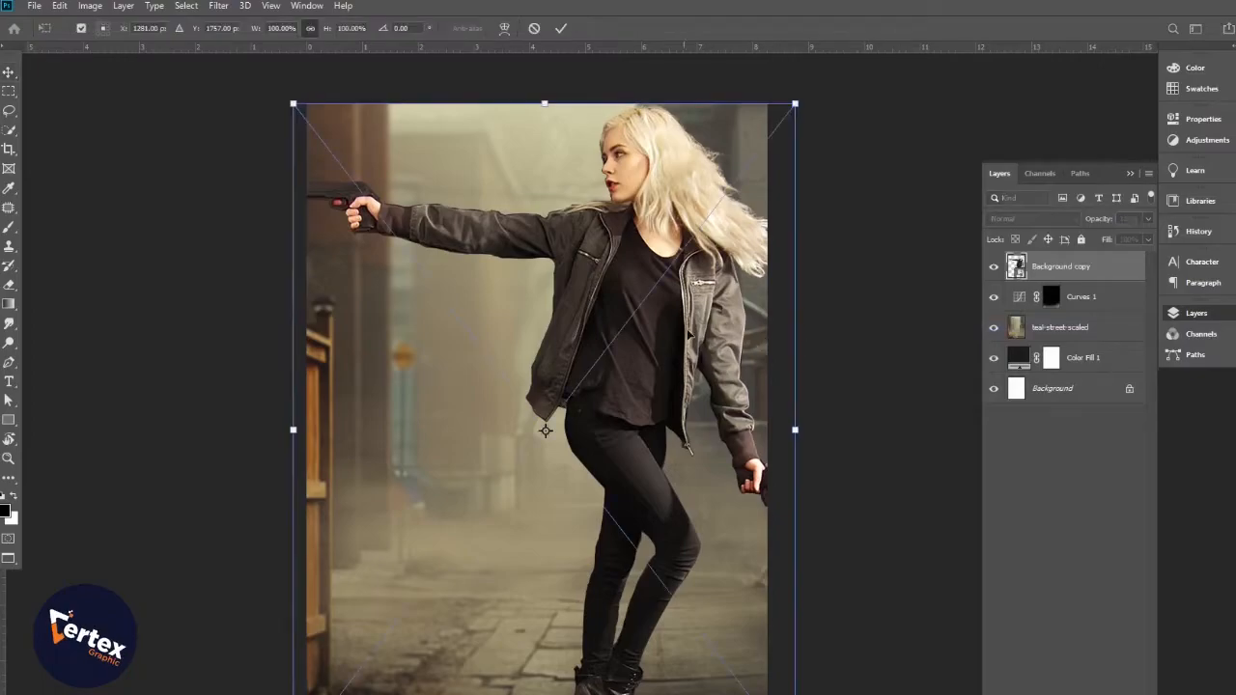
pyautogui.rightClick(624, 230)
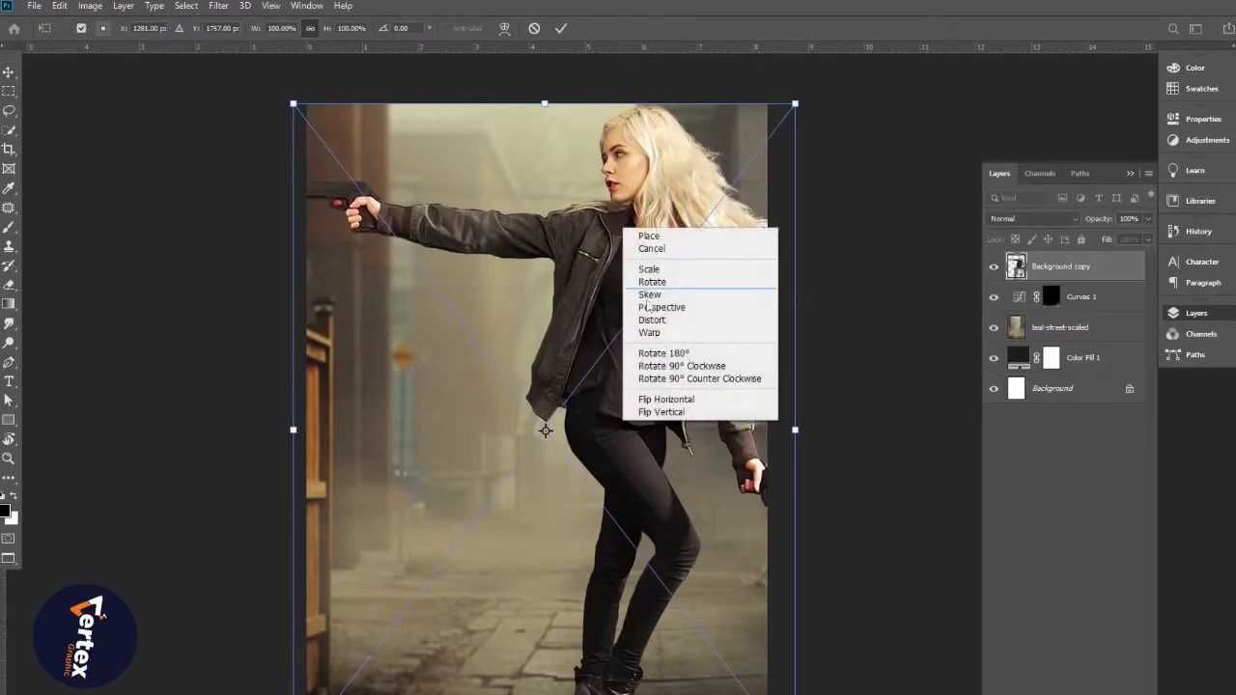
pyautogui.click(667, 400)
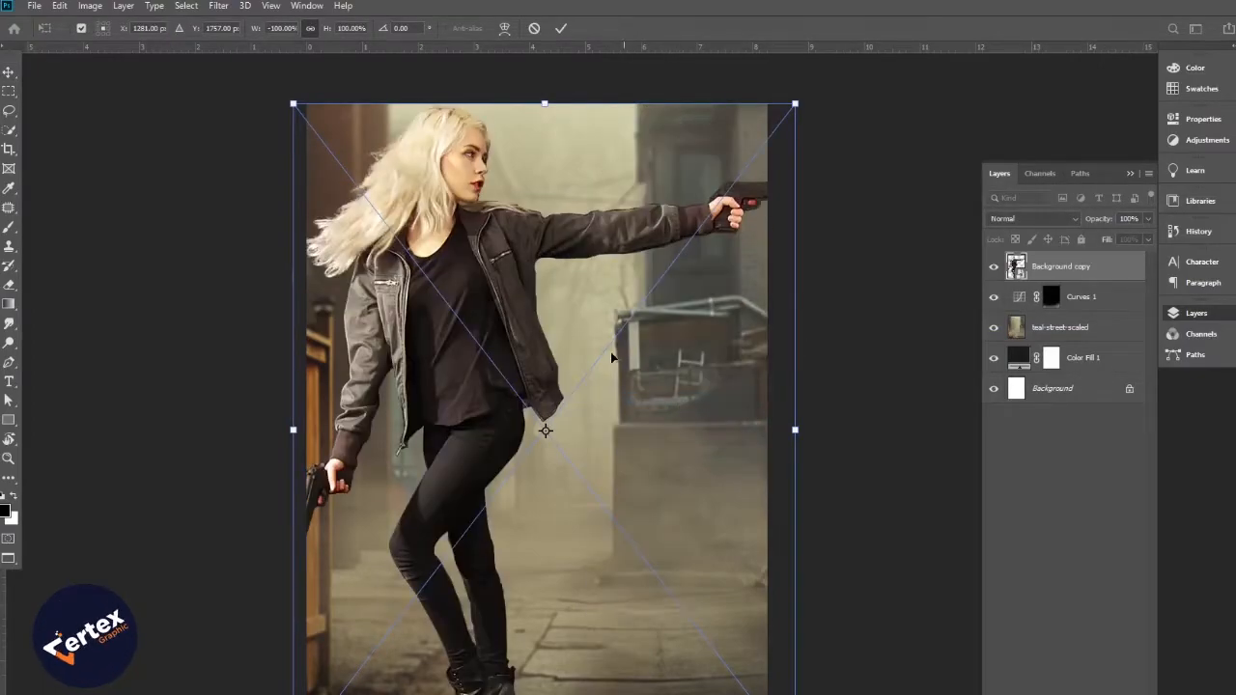
pyautogui.moveTo(292, 105); pyautogui.dragTo(450, 309)
pyautogui.moveTo(580, 468); pyautogui.dragTo(546, 442)
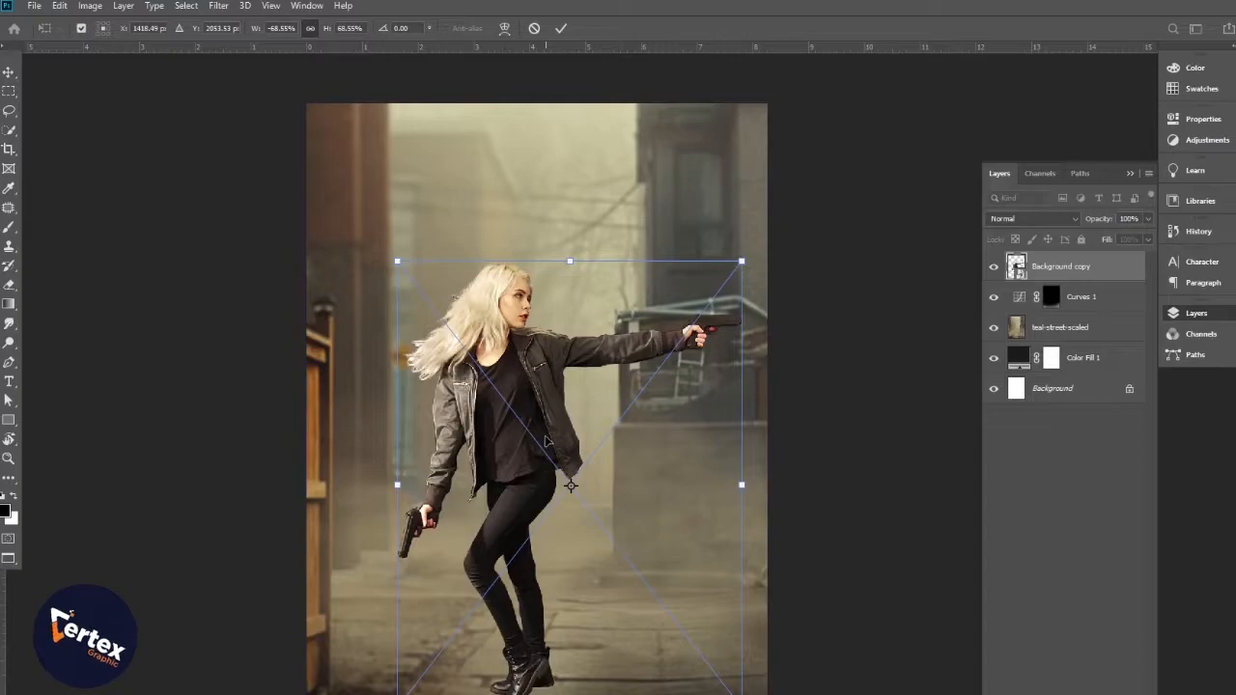
pyautogui.moveTo(401, 264); pyautogui.dragTo(393, 254)
pyautogui.moveTo(465, 381); pyautogui.dragTo(477, 387)
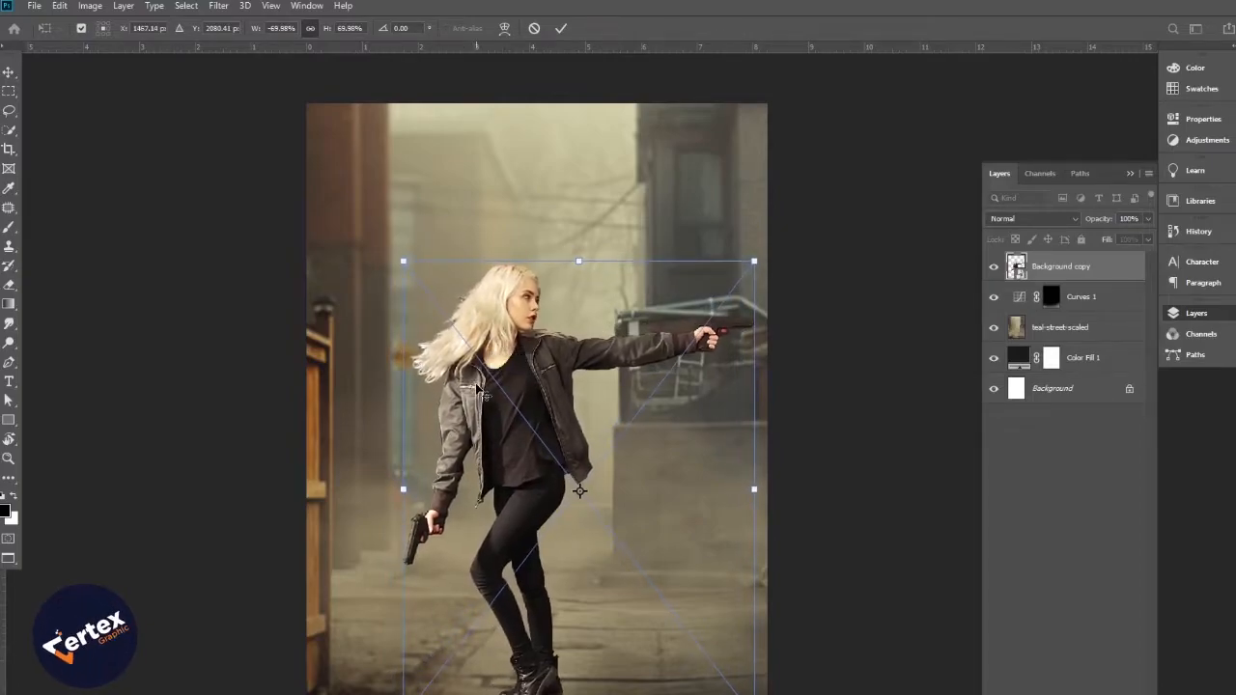
pyautogui.press('Return')
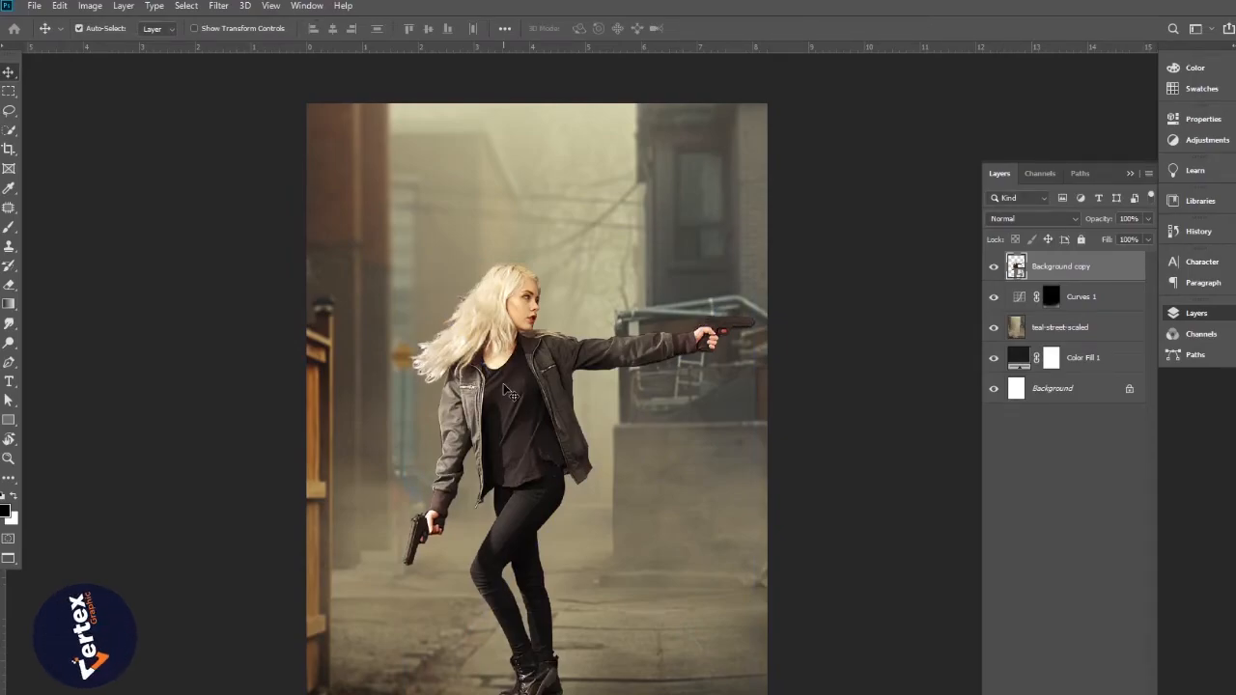
pyautogui.moveTo(496, 391)
pyautogui.mouseDown()
pyautogui.moveTo(475, 391)
pyautogui.moveTo(483, 425)
pyautogui.moveTo(485, 345)
pyautogui.moveTo(487, 397)
pyautogui.mouseUp()
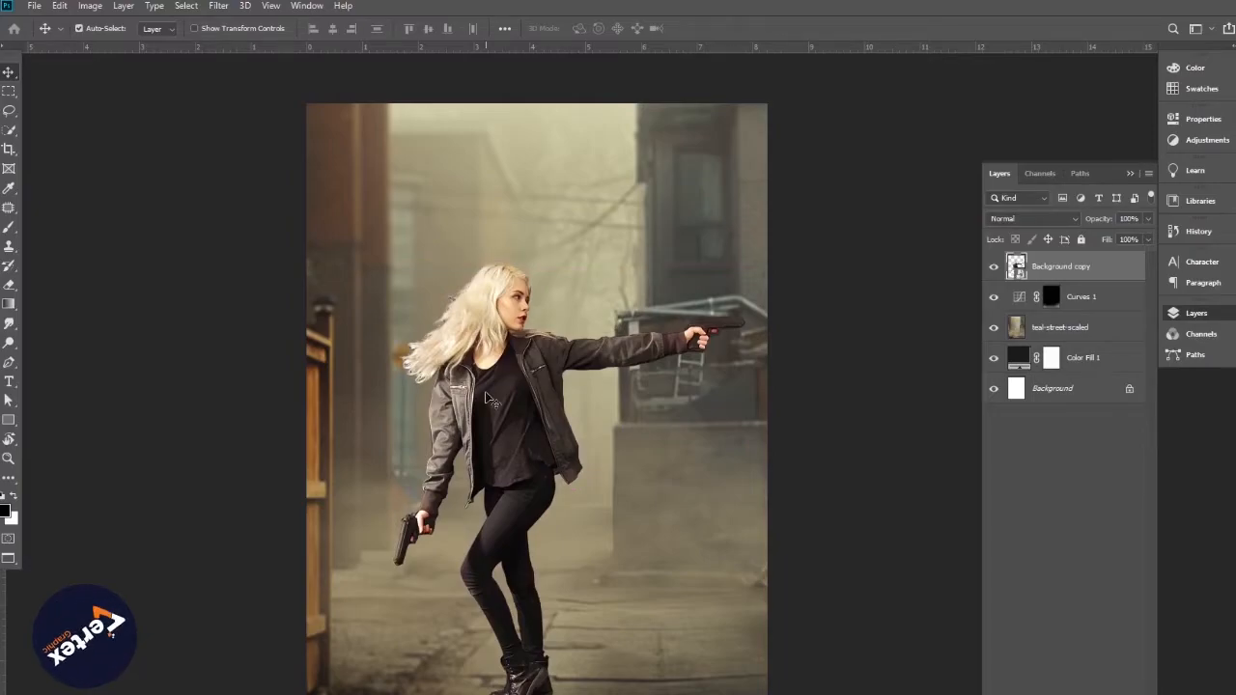
# Apply the Camera Raw Filter to the woman: Temperature +4, Tint -7, Exposure -0.30, Contrast +38, Highlights -68, Shadows +3, and adjust texture, clarity, vibrance and saturation.
pyautogui.click(219, 8)
pyautogui.click(245, 95)
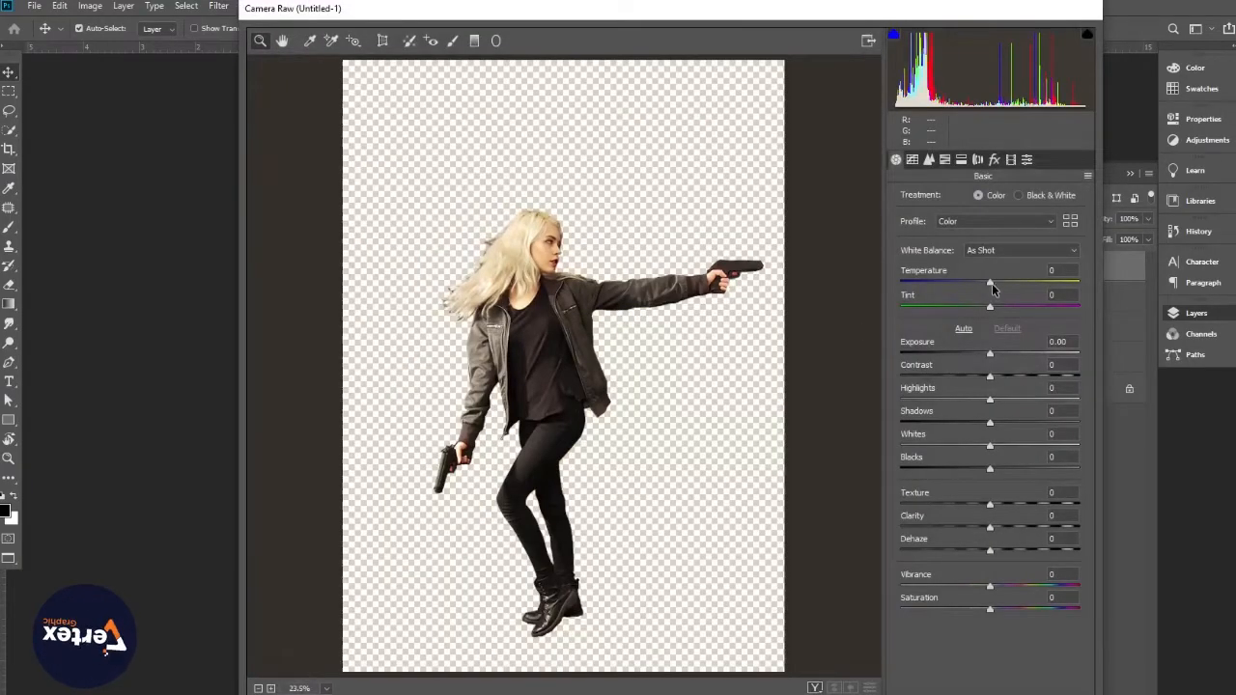
pyautogui.moveTo(992, 283); pyautogui.dragTo(980, 311)
pyautogui.moveTo(980, 311); pyautogui.dragTo(984, 309)
pyautogui.moveTo(988, 354); pyautogui.dragTo(994, 430)
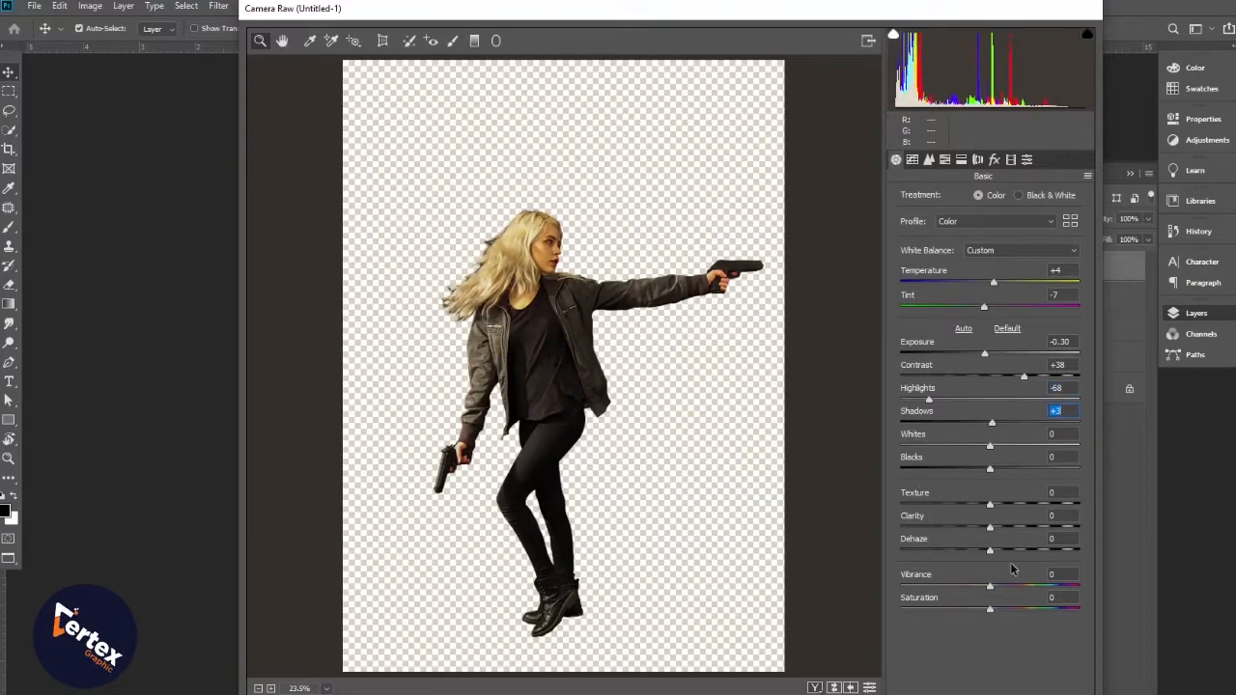
pyautogui.moveTo(989, 509); pyautogui.dragTo(998, 529)
pyautogui.moveTo(990, 589)
pyautogui.mouseDown()
pyautogui.moveTo(960, 588)
pyautogui.moveTo(983, 608)
pyautogui.mouseUp()
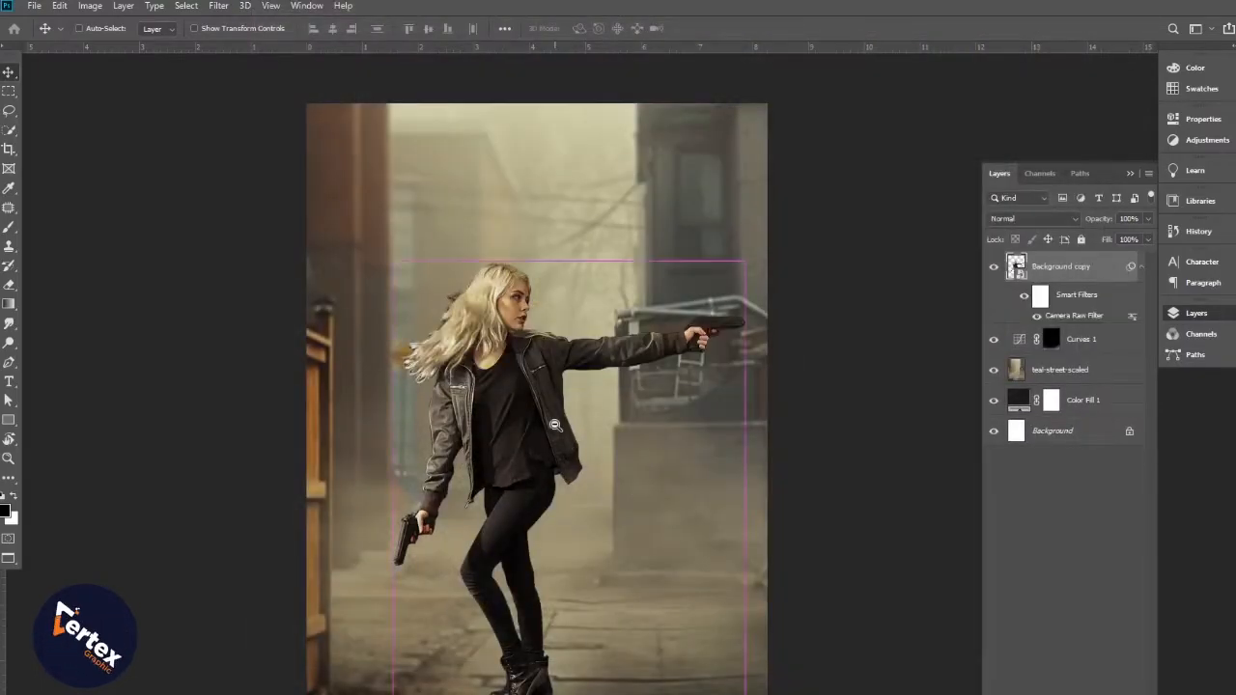
# Nudge the woman slightly to the right and rasterize her smart object layer.
pyautogui.scroll(-4, 556, 423)
pyautogui.scroll(4, 557, 406)
pyautogui.moveTo(514, 397); pyautogui.dragTo(517, 393)
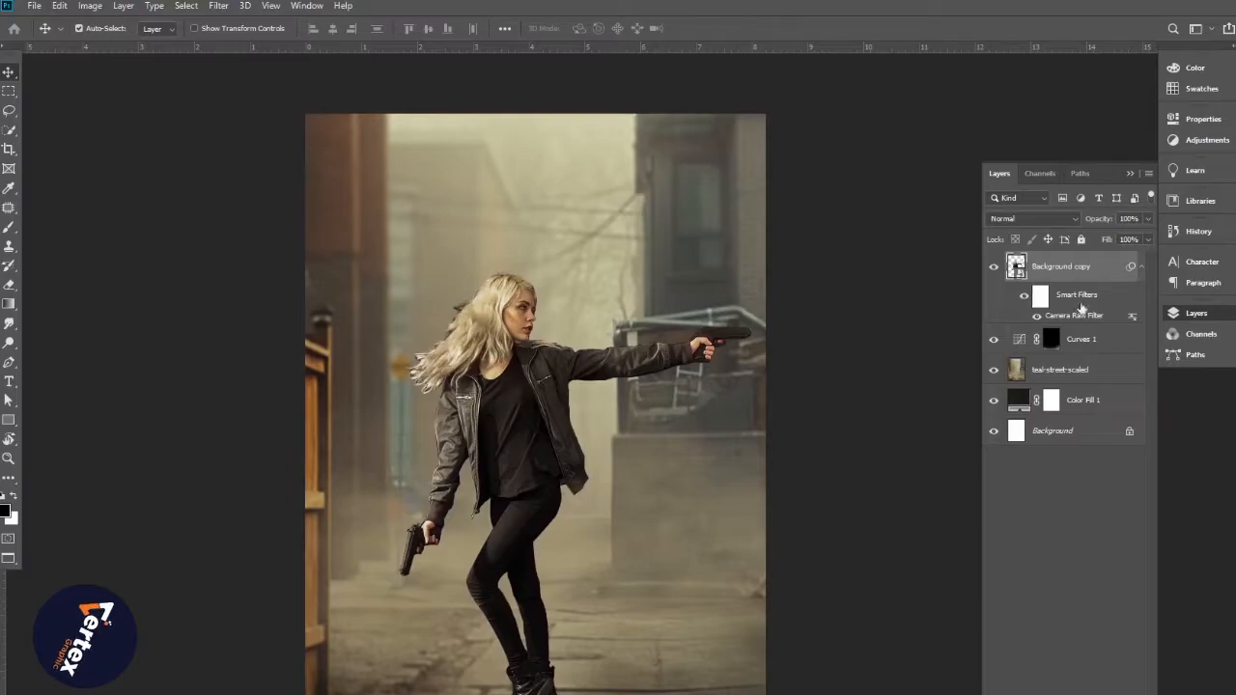
pyautogui.click(1140, 269)
pyautogui.rightClick(1081, 272)
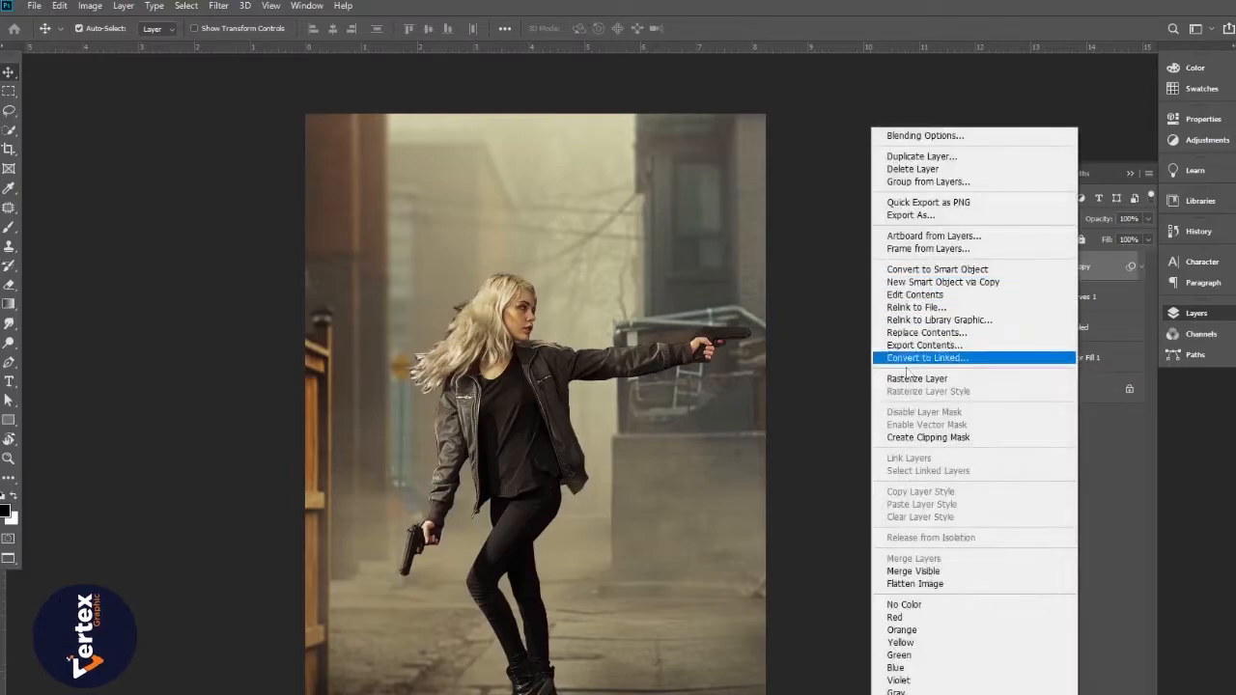
pyautogui.click(927, 376)
# Lasso the dark leftover fringe along the back edge of the woman's hair, delete it, and clear the selection.
pyautogui.scroll(5, 485, 319)
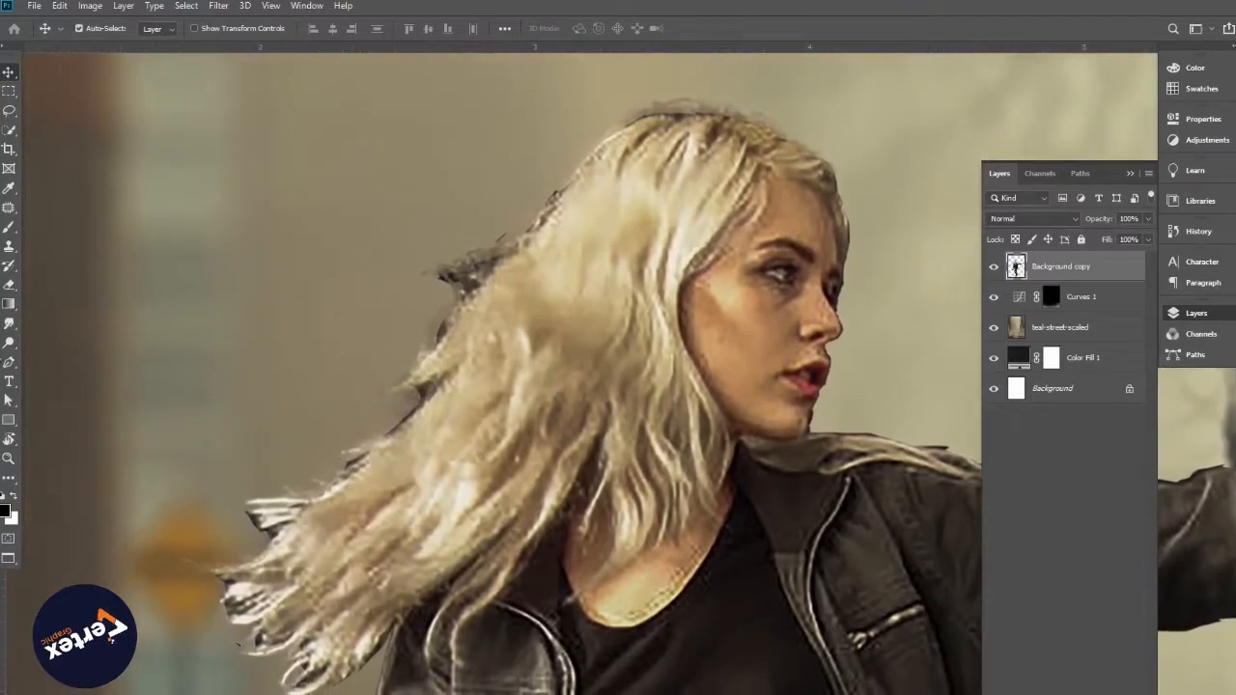
pyautogui.click(9, 110)
pyautogui.moveTo(555, 197); pyautogui.dragTo(474, 293)
pyautogui.moveTo(450, 334)
pyautogui.mouseDown()
pyautogui.moveTo(417, 372)
pyautogui.moveTo(423, 408)
pyautogui.moveTo(317, 499)
pyautogui.moveTo(257, 512)
pyautogui.moveTo(274, 546)
pyautogui.moveTo(224, 581)
pyautogui.moveTo(229, 616)
pyautogui.moveTo(260, 616)
pyautogui.moveTo(266, 649)
pyautogui.moveTo(304, 645)
pyautogui.moveTo(319, 684)
pyautogui.moveTo(379, 659)
pyautogui.moveTo(338, 689)
pyautogui.moveTo(229, 689)
pyautogui.moveTo(172, 526)
pyautogui.moveTo(233, 271)
pyautogui.moveTo(425, 125)
pyautogui.moveTo(473, 122)
pyautogui.moveTo(516, 140)
pyautogui.moveTo(567, 179)
pyautogui.mouseUp()
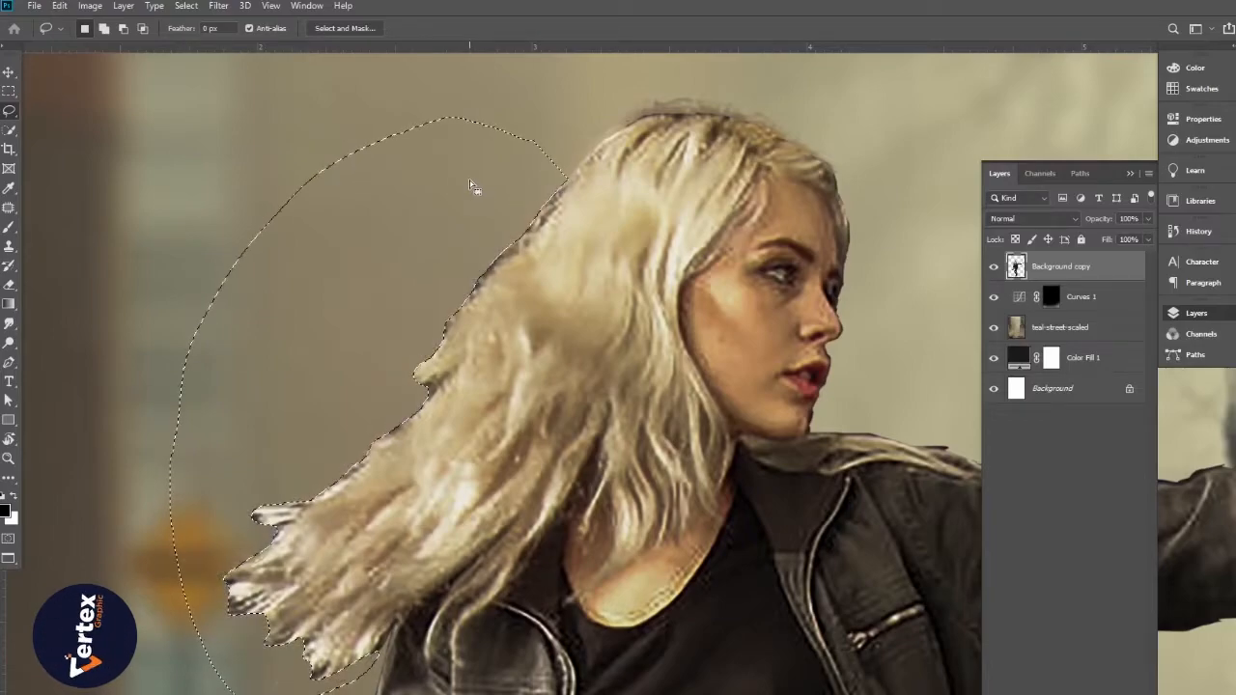
pyautogui.hotkey('ctrl', 'd')
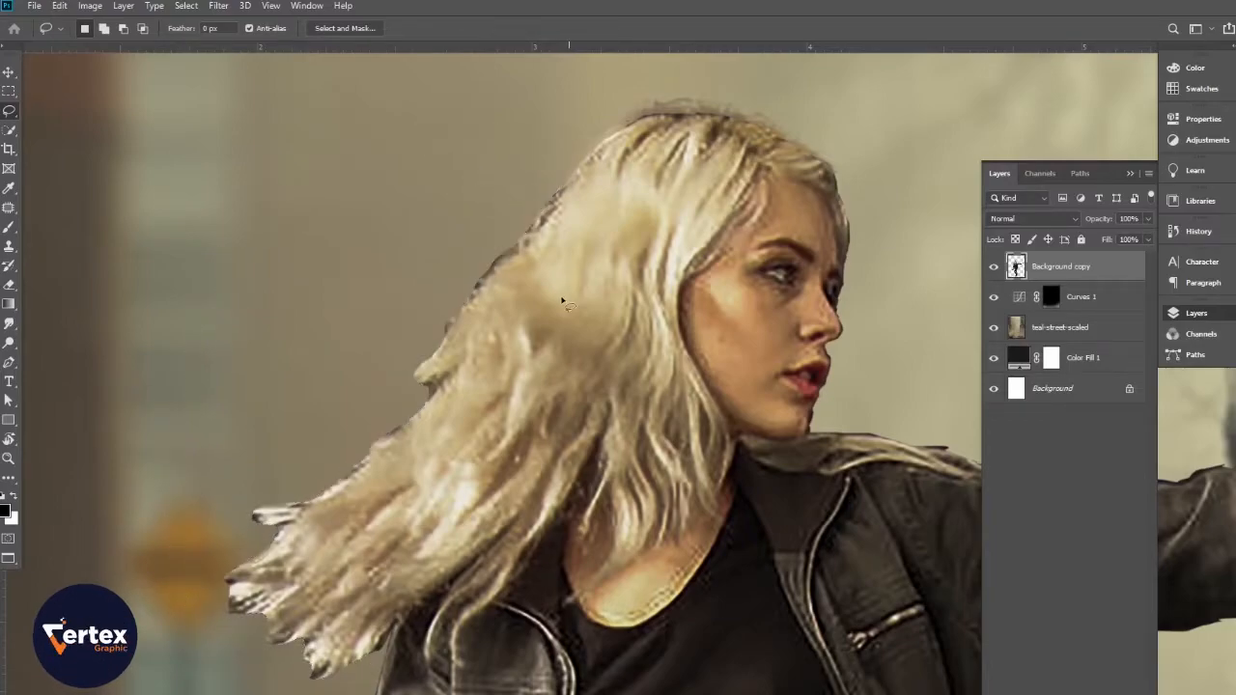
pyautogui.keyDown('alt'); pyautogui.click(477, 283); pyautogui.keyUp('alt')
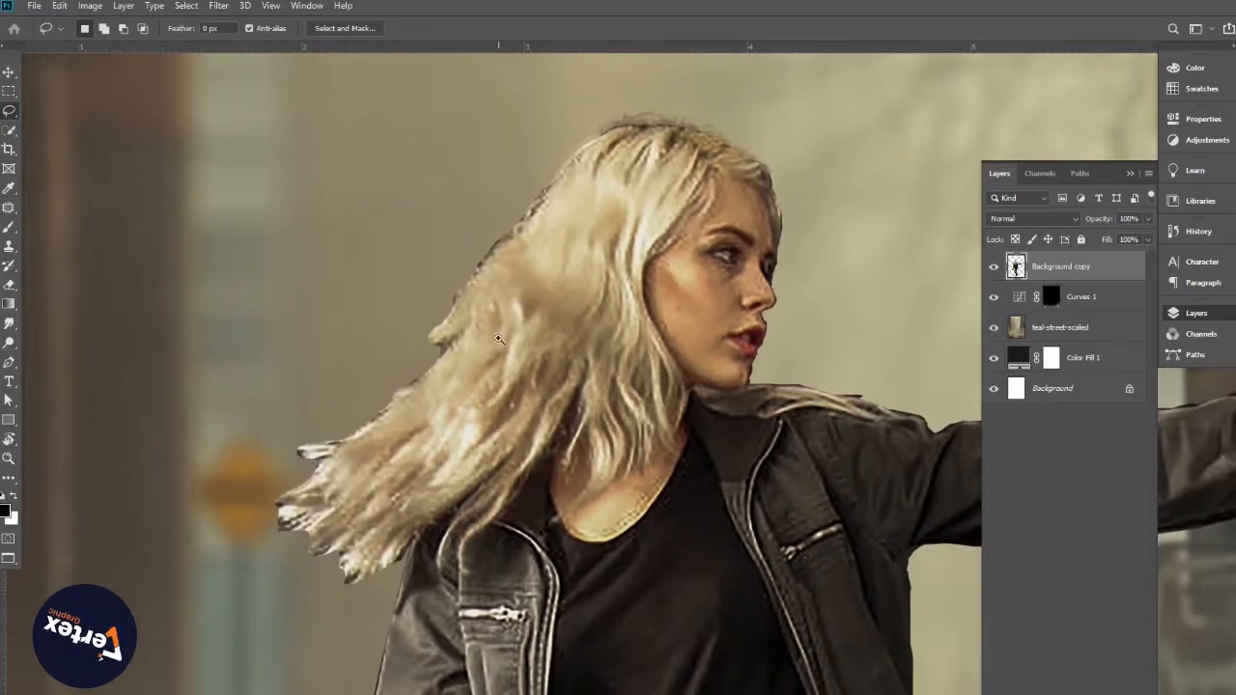
pyautogui.keyDown('alt'); pyautogui.click(500, 337); pyautogui.keyUp('alt')
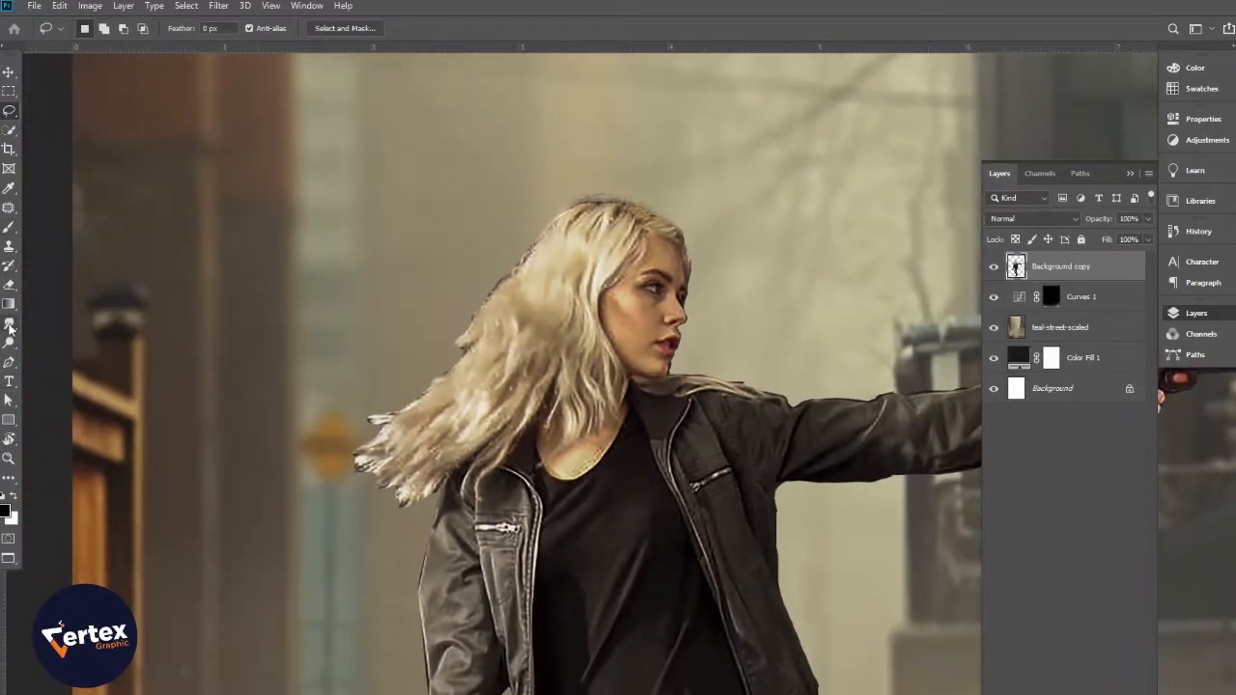
# Smudge the upper back edge of the hair outward into soft wisps with the Smudge tool at 89% strength.
pyautogui.rightClick(9, 329)
pyautogui.click(60, 352)
pyautogui.scroll(3, 552, 321)
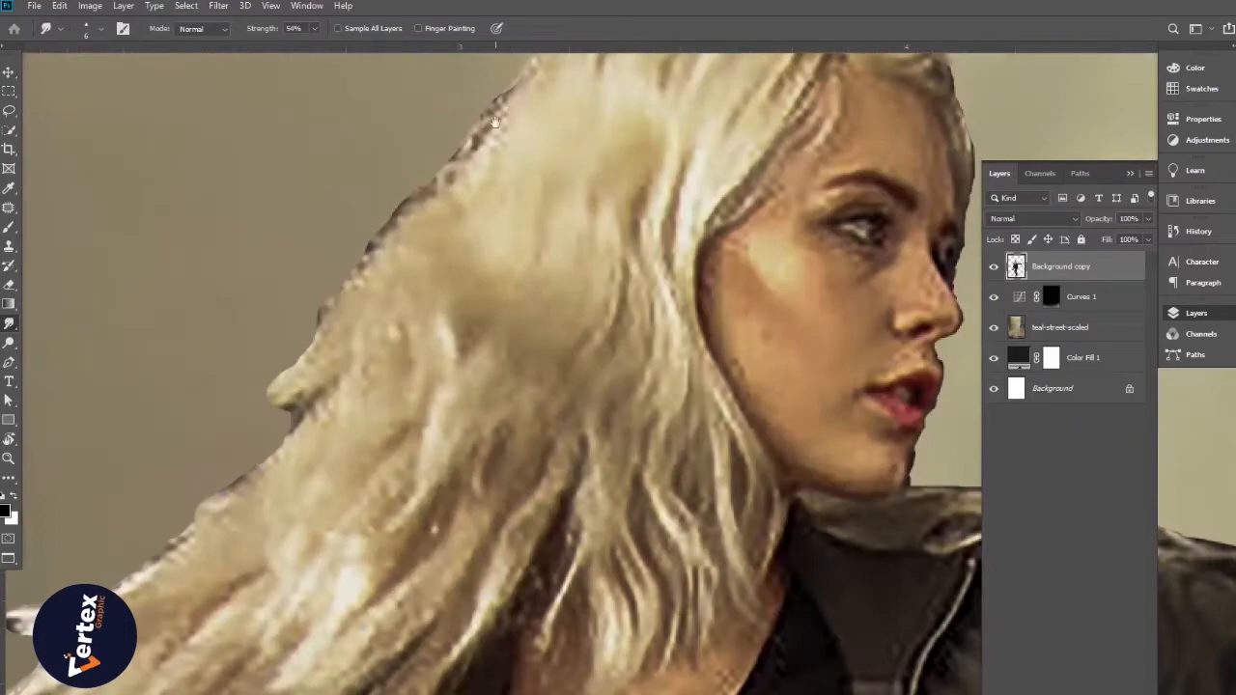
pyautogui.moveTo(494, 122); pyautogui.dragTo(558, 184)
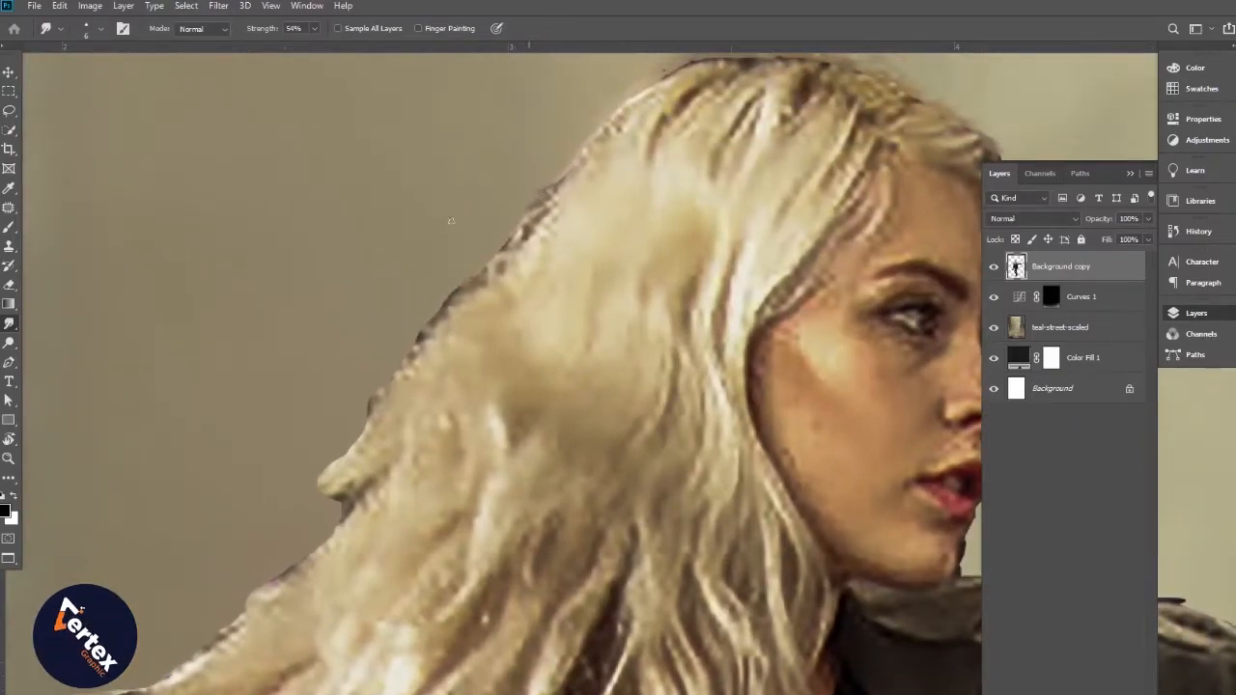
pyautogui.moveTo(262, 30); pyautogui.dragTo(284, 30)
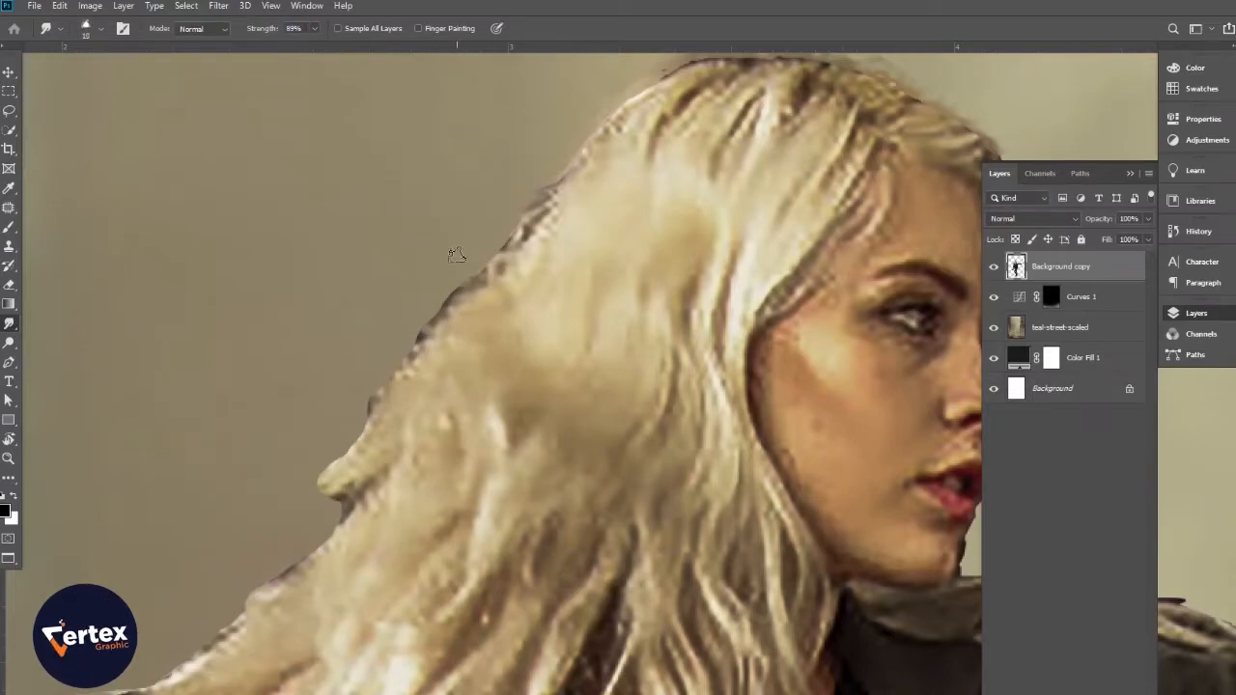
pyautogui.moveTo(560, 174); pyautogui.dragTo(423, 245)
pyautogui.moveTo(528, 217); pyautogui.dragTo(416, 270)
pyautogui.moveTo(515, 234); pyautogui.dragTo(433, 274)
pyautogui.moveTo(510, 257)
pyautogui.mouseDown()
pyautogui.moveTo(394, 302)
pyautogui.moveTo(391, 314)
pyautogui.mouseUp()
pyautogui.moveTo(459, 293)
pyautogui.mouseDown()
pyautogui.moveTo(383, 345)
pyautogui.moveTo(412, 355)
pyautogui.moveTo(361, 391)
pyautogui.mouseUp()
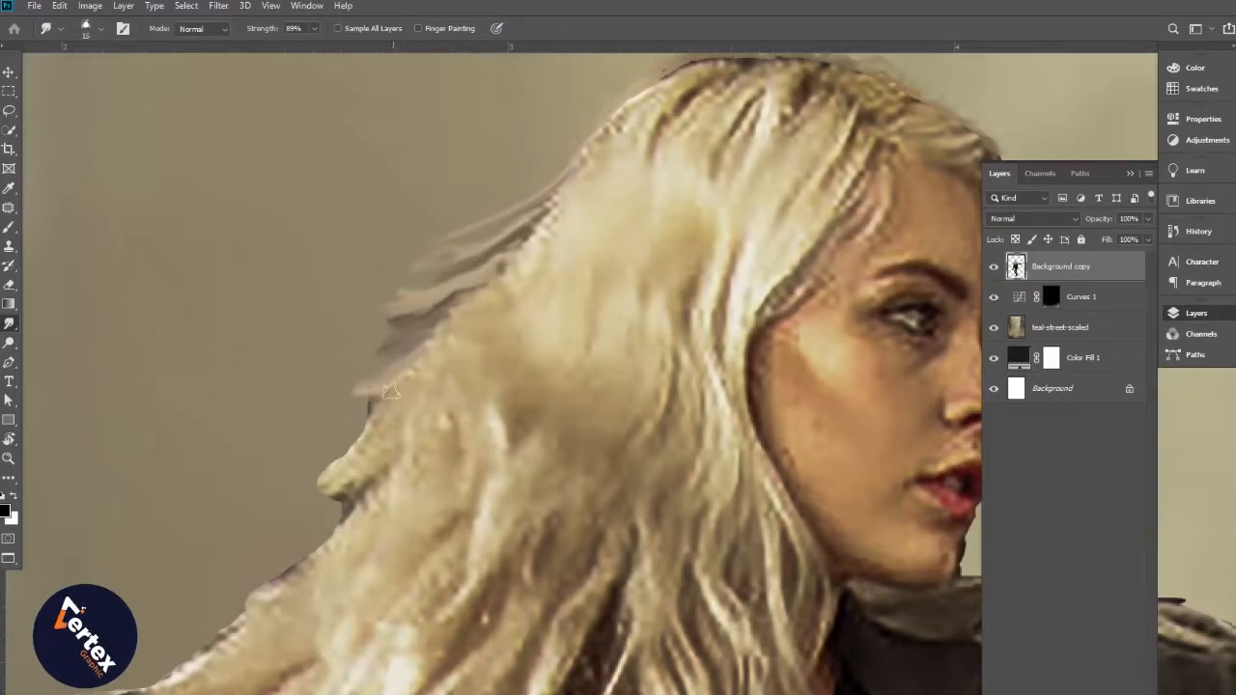
# Lower the Smudge strength to 70% and pull wisps out along the middle and lower back edge of the hair.
pyautogui.moveTo(259, 29); pyautogui.dragTo(242, 30)
pyautogui.moveTo(440, 471); pyautogui.dragTo(490, 381)
pyautogui.moveTo(413, 296)
pyautogui.mouseDown()
pyautogui.moveTo(427, 298)
pyautogui.moveTo(377, 378)
pyautogui.moveTo(373, 419)
pyautogui.moveTo(336, 461)
pyautogui.moveTo(408, 394)
pyautogui.moveTo(458, 295)
pyautogui.mouseUp()
pyautogui.moveTo(440, 340)
pyautogui.mouseDown()
pyautogui.moveTo(348, 394)
pyautogui.moveTo(354, 410)
pyautogui.moveTo(220, 464)
pyautogui.moveTo(172, 498)
pyautogui.mouseUp()
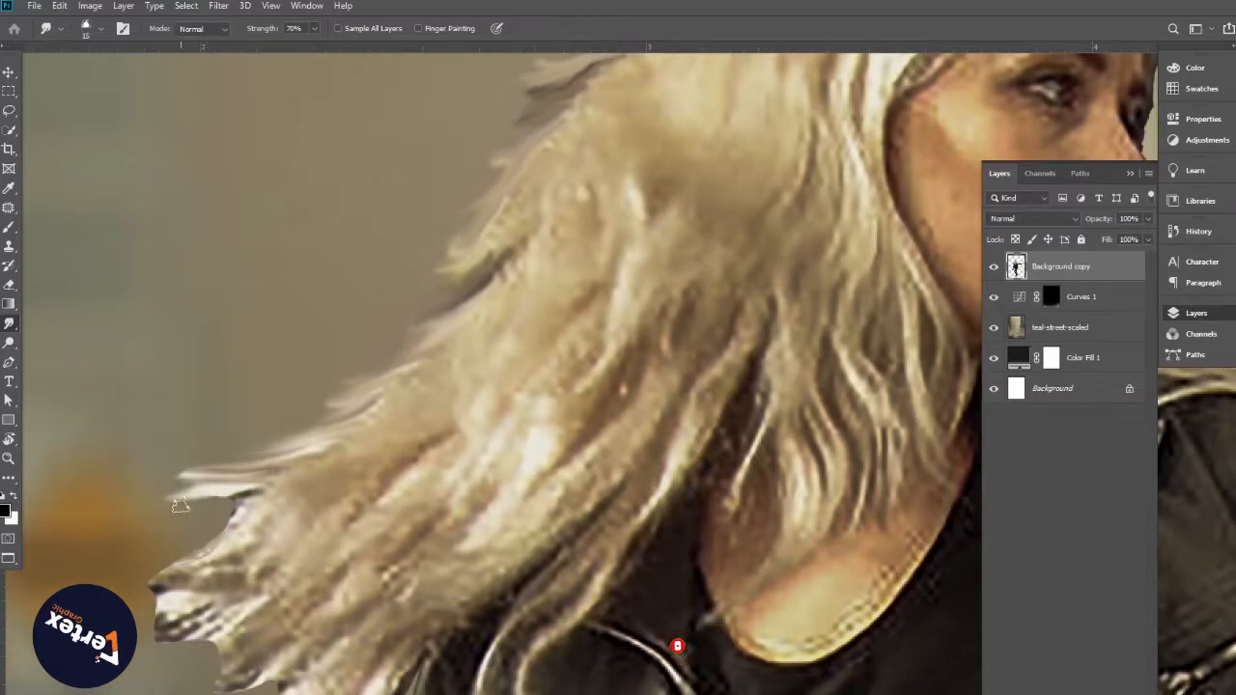
# Smudge the lower back tips and underside of the woman's hair outward into fine wisps with a smaller, about 8 px Smudge brush.
pyautogui.press('[')
pyautogui.press('[')
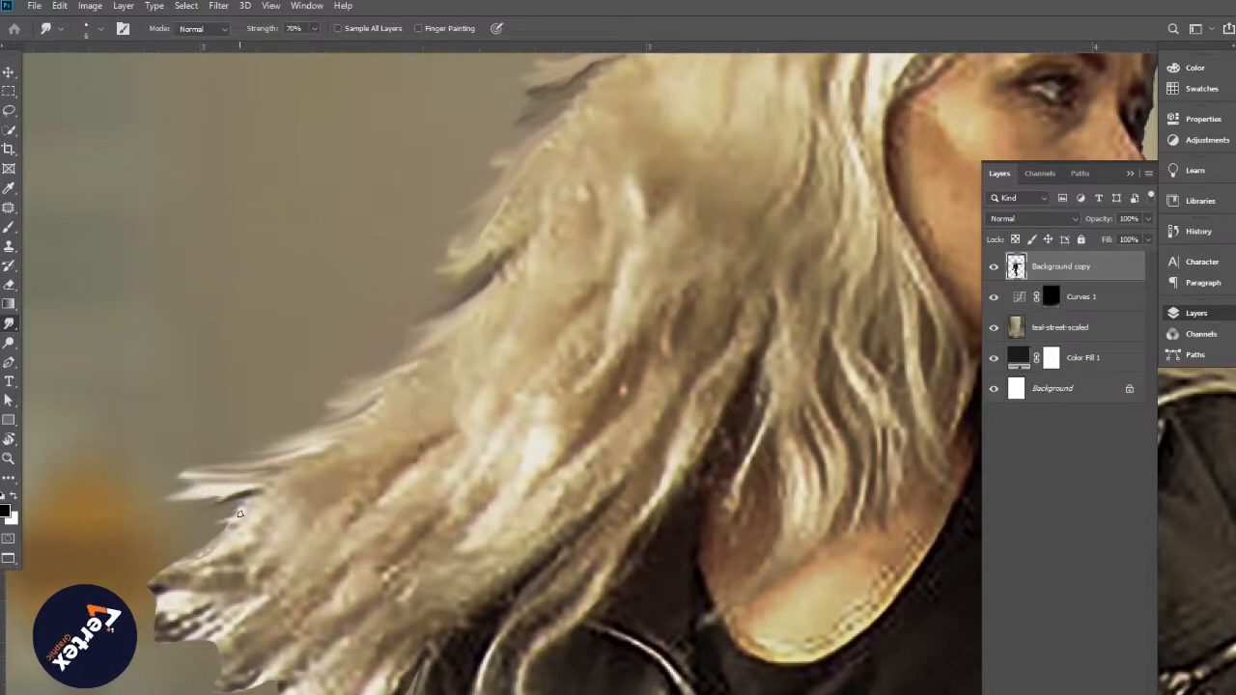
pyautogui.moveTo(250, 512); pyautogui.dragTo(163, 554)
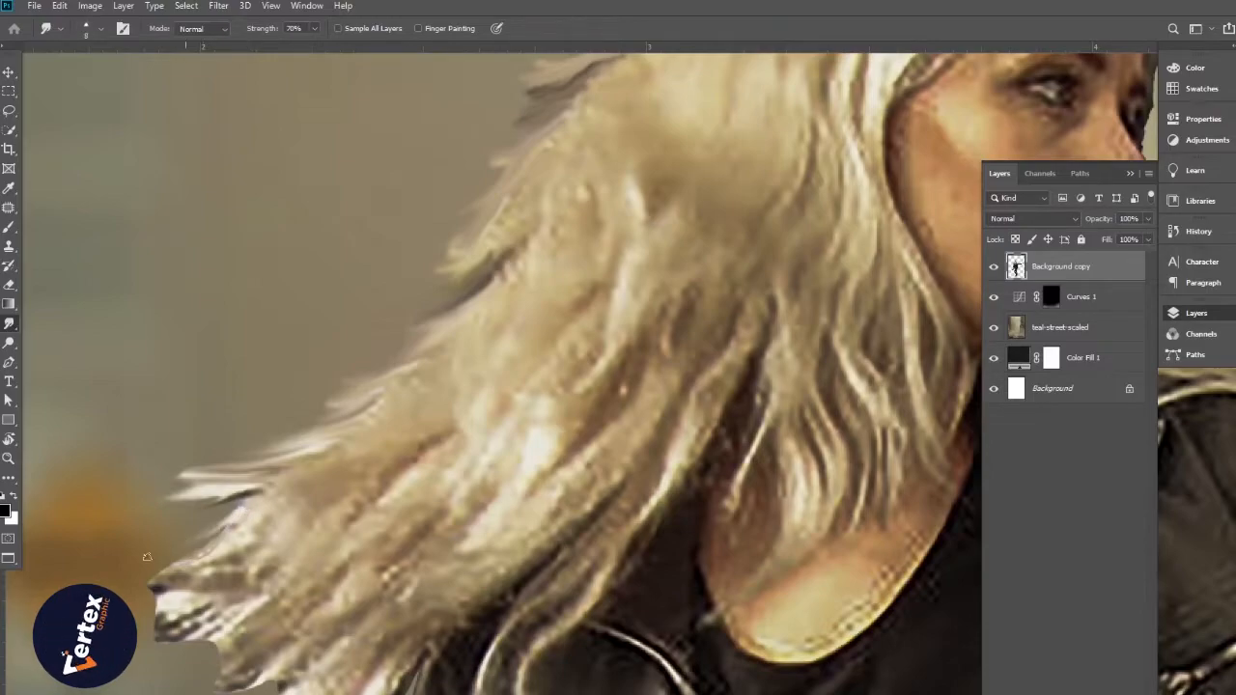
pyautogui.moveTo(244, 513); pyautogui.dragTo(416, 251)
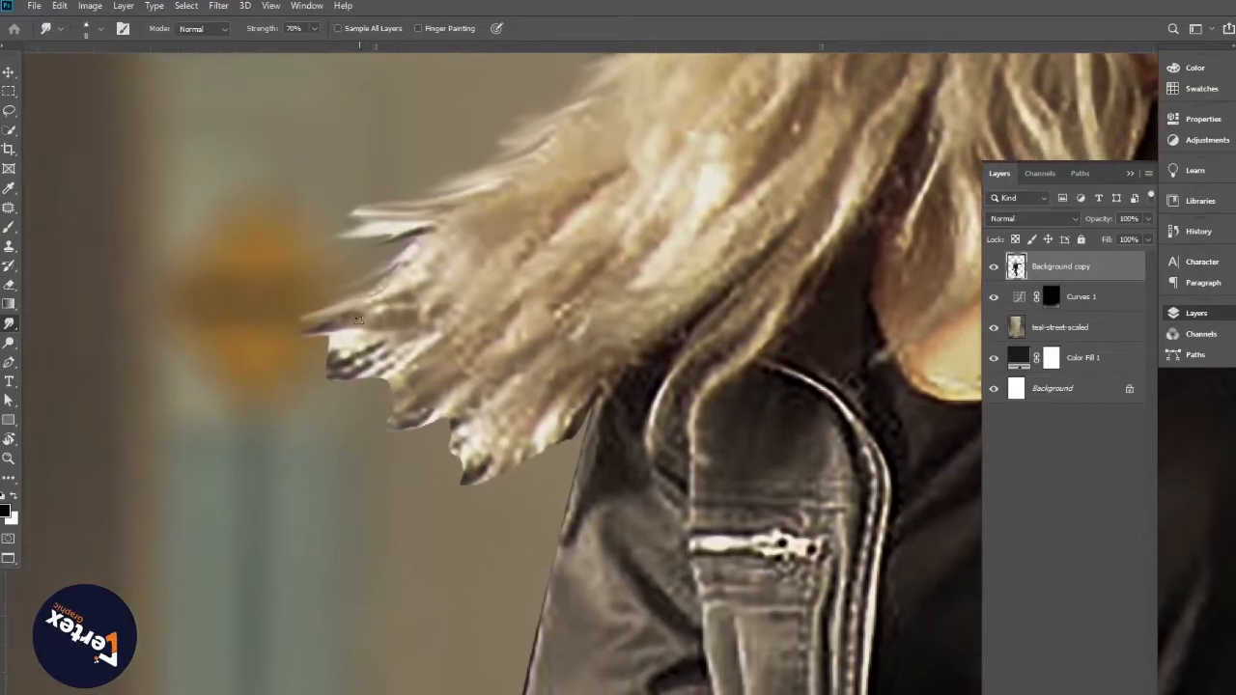
pyautogui.moveTo(345, 365); pyautogui.dragTo(317, 382)
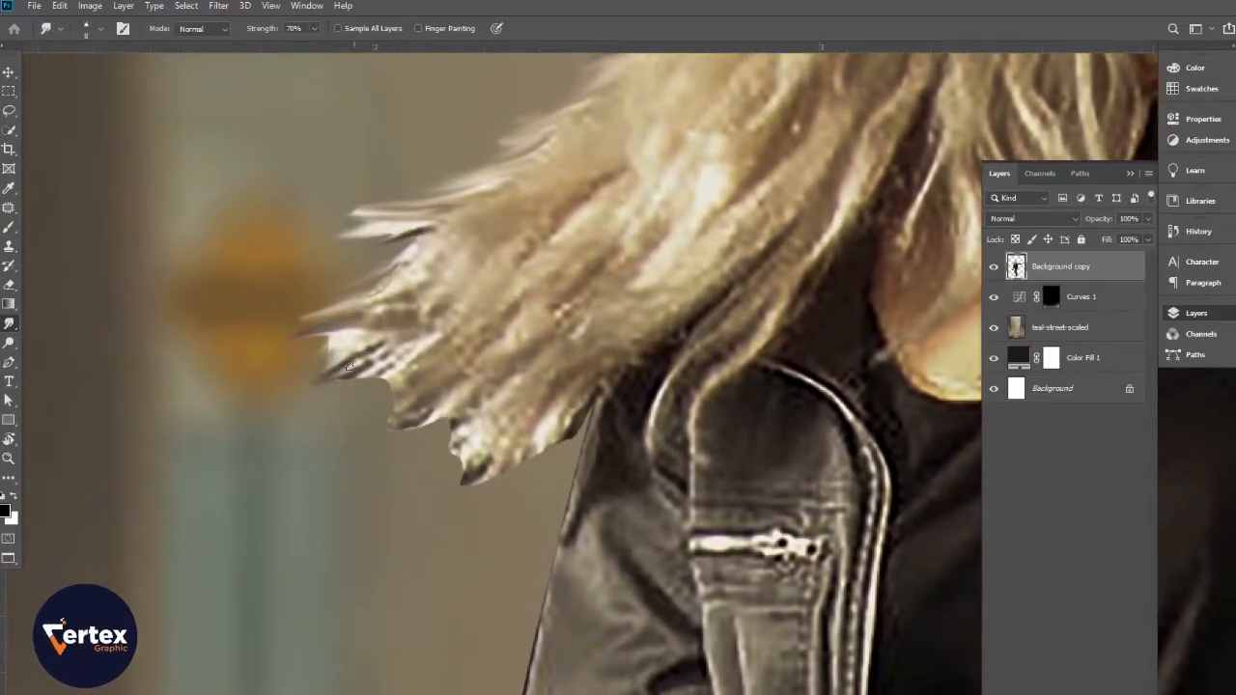
pyautogui.moveTo(403, 370); pyautogui.dragTo(365, 392)
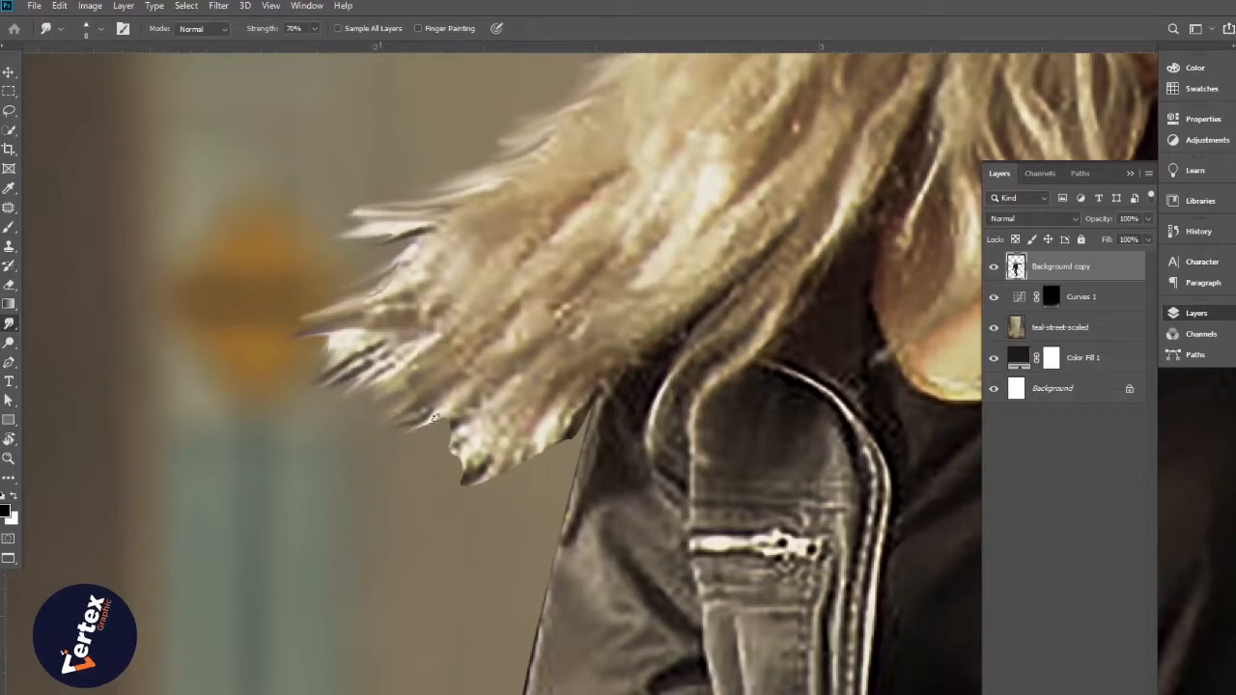
pyautogui.moveTo(431, 416)
pyautogui.mouseDown()
pyautogui.moveTo(399, 440)
pyautogui.moveTo(433, 438)
pyautogui.moveTo(465, 496)
pyautogui.moveTo(498, 454)
pyautogui.moveTo(587, 406)
pyautogui.moveTo(569, 454)
pyautogui.mouseUp()
# Smudge the hair edge at the upper back of the head and the crown into soft strands that follow the hair's flow.
pyautogui.moveTo(528, 384); pyautogui.dragTo(465, 379)
pyautogui.moveTo(516, 289); pyautogui.dragTo(465, 372)
pyautogui.moveTo(568, 368); pyautogui.dragTo(581, 367)
pyautogui.click(580, 367)
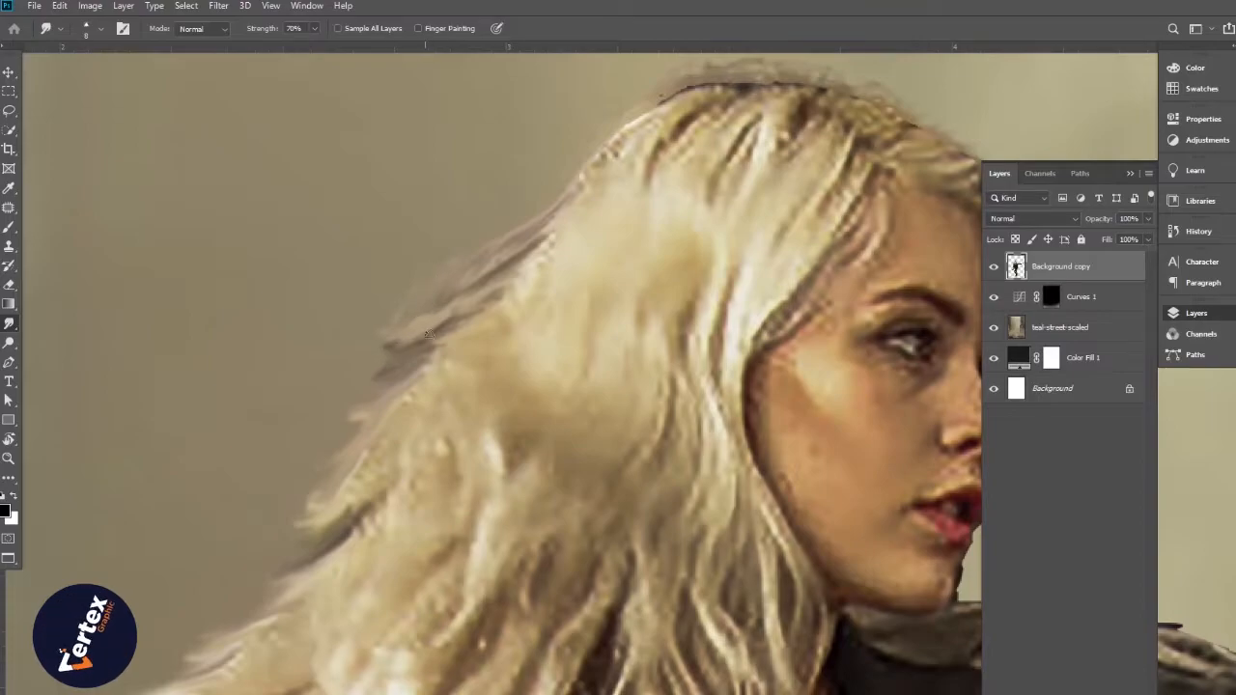
pyautogui.moveTo(609, 210); pyautogui.dragTo(558, 311)
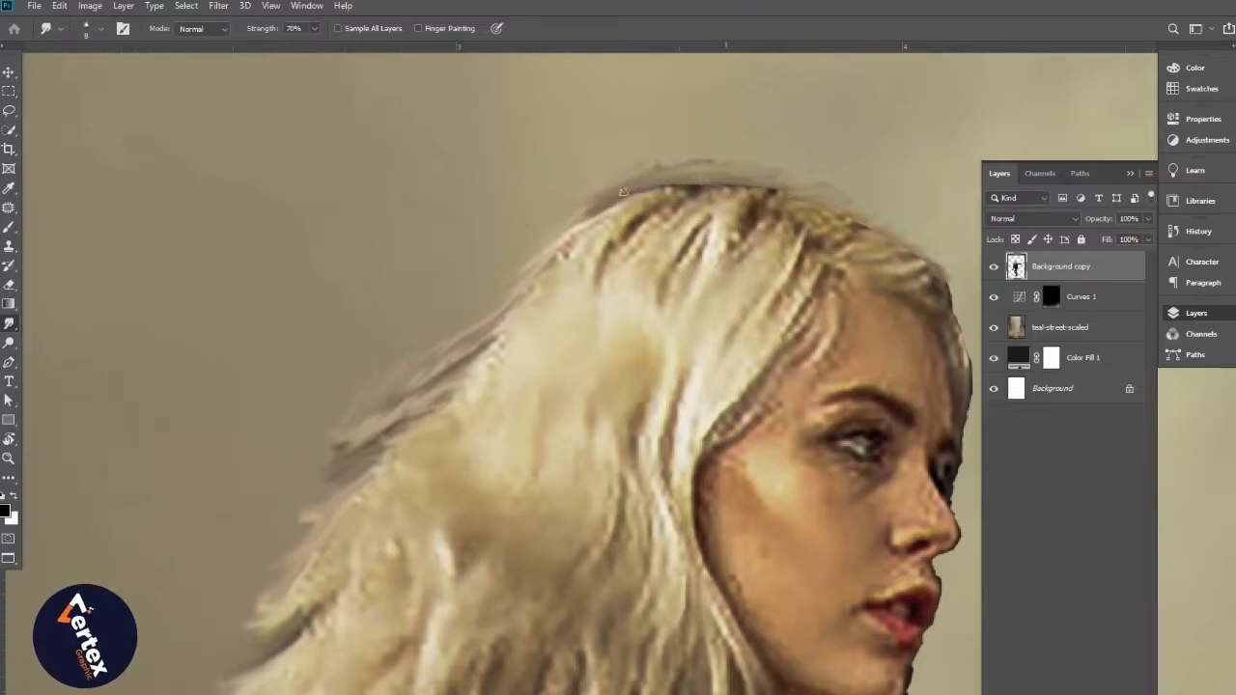
pyautogui.moveTo(609, 197); pyautogui.dragTo(568, 233)
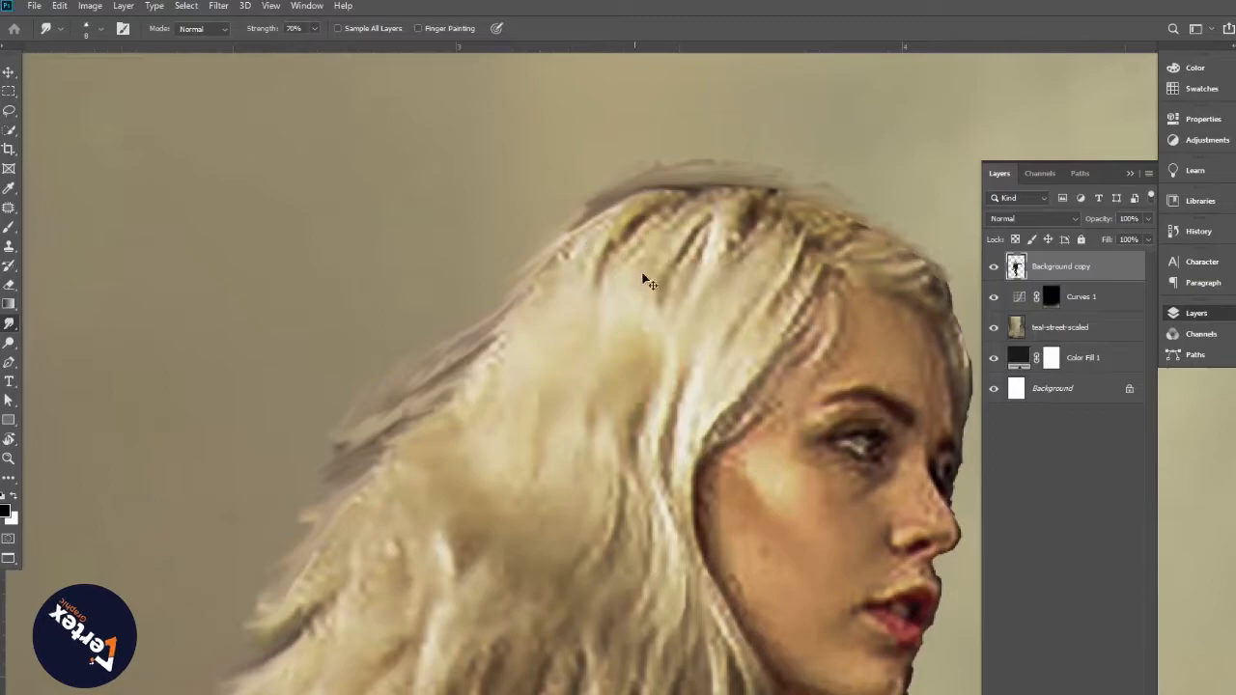
# Review the smudged hair edges and the whole figure against the street background.
pyautogui.scroll(-4, 646, 278)
pyautogui.moveTo(603, 338); pyautogui.dragTo(599, 316)
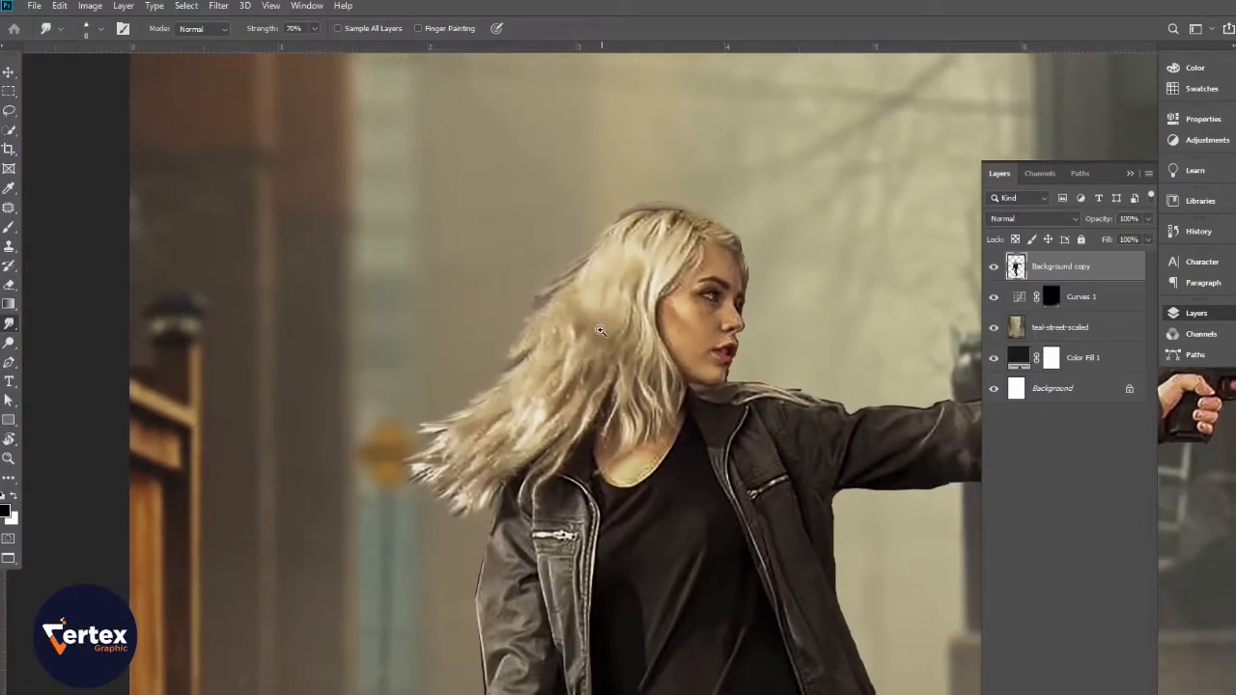
pyautogui.keyDown('ctrl'); pyautogui.click(600, 328); pyautogui.keyUp('ctrl')
pyautogui.keyDown('alt'); pyautogui.click(586, 351); pyautogui.keyUp('alt')
pyautogui.keyDown('alt'); pyautogui.click(584, 352); pyautogui.keyUp('alt')
pyautogui.click(6, 75)
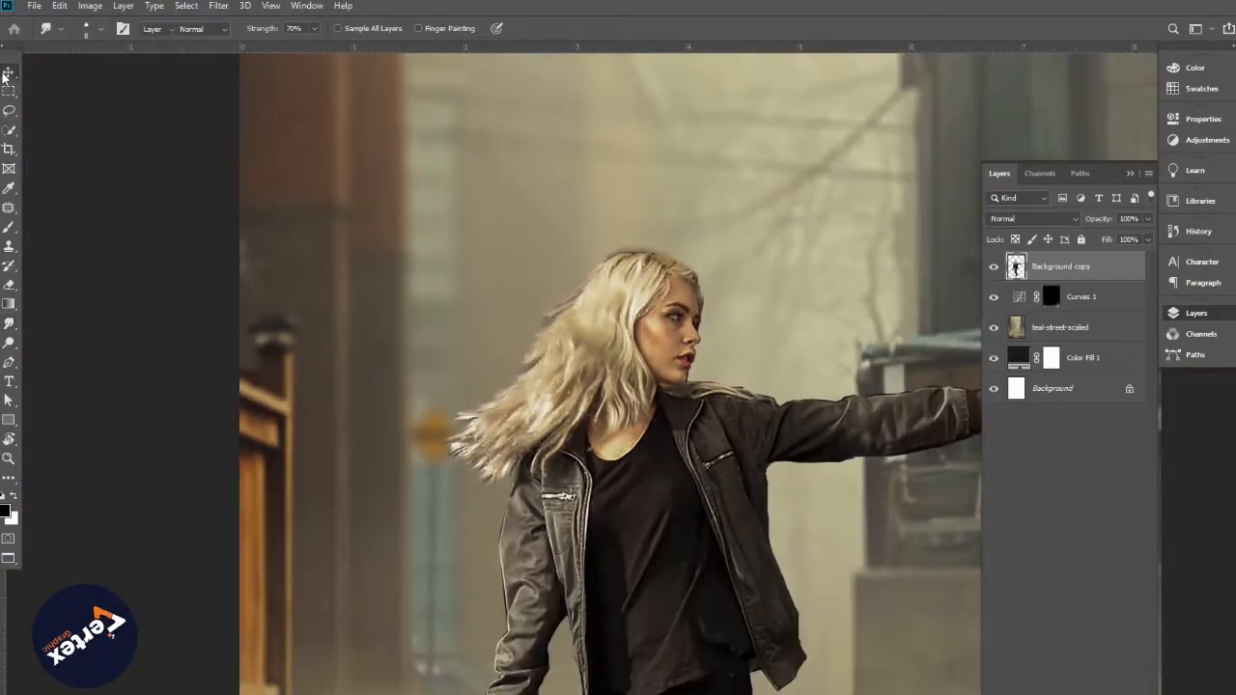
pyautogui.keyDown('alt'); pyautogui.click(577, 343); pyautogui.keyUp('alt')
pyautogui.moveTo(578, 354); pyautogui.dragTo(487, 318)
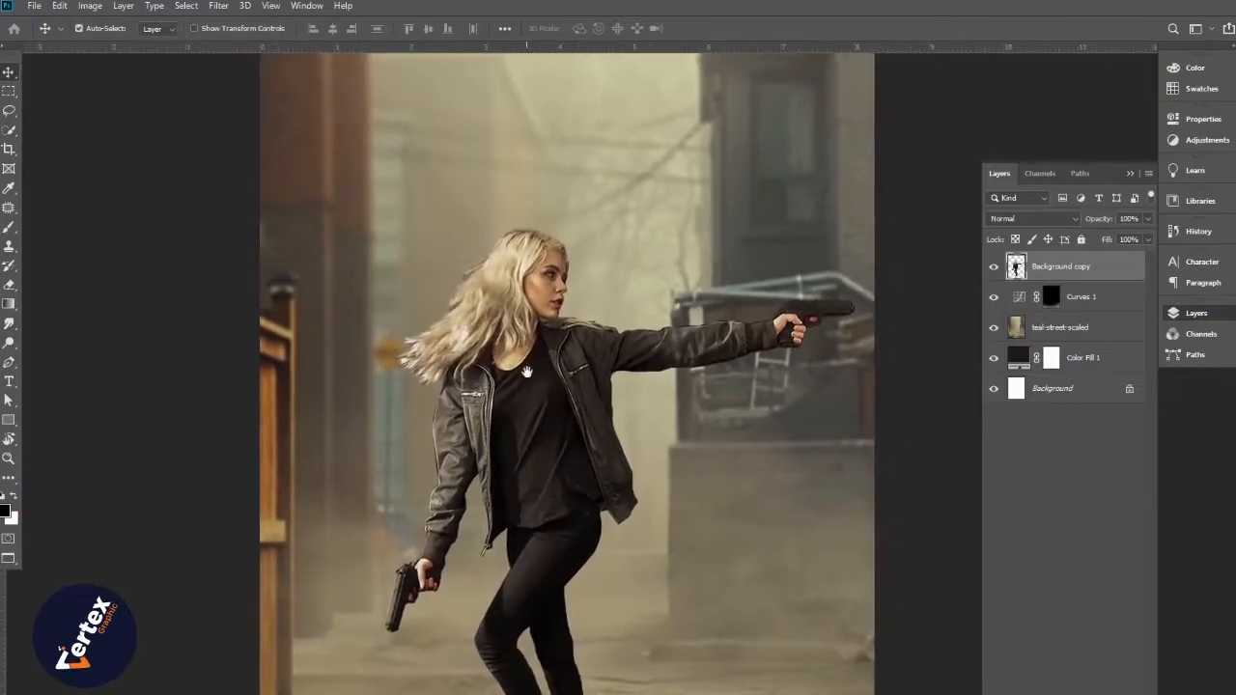
pyautogui.keyDown('alt'); pyautogui.click(528, 372); pyautogui.keyUp('alt')
pyautogui.moveTo(541, 380); pyautogui.dragTo(523, 357)
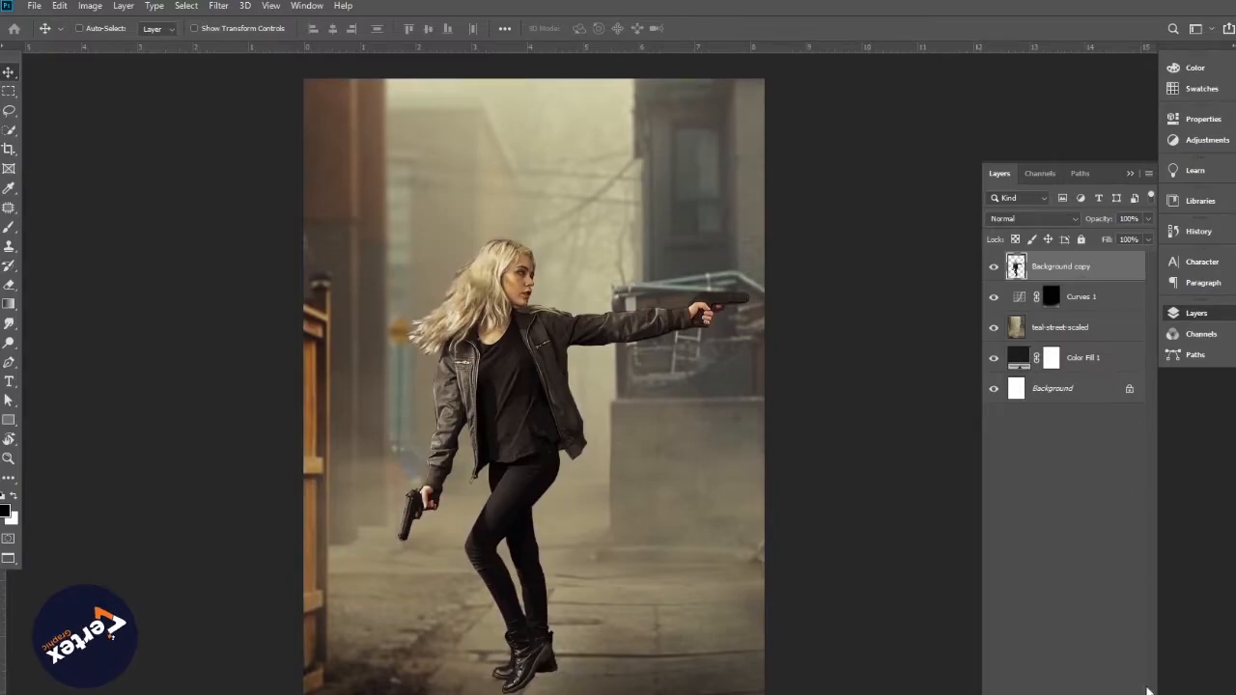
# Add a new layer beneath the woman, fill her silhouette on it with black, and clear the selection.
pyautogui.keyDown('ctrl'); pyautogui.click(1115, 694); pyautogui.keyUp('ctrl')
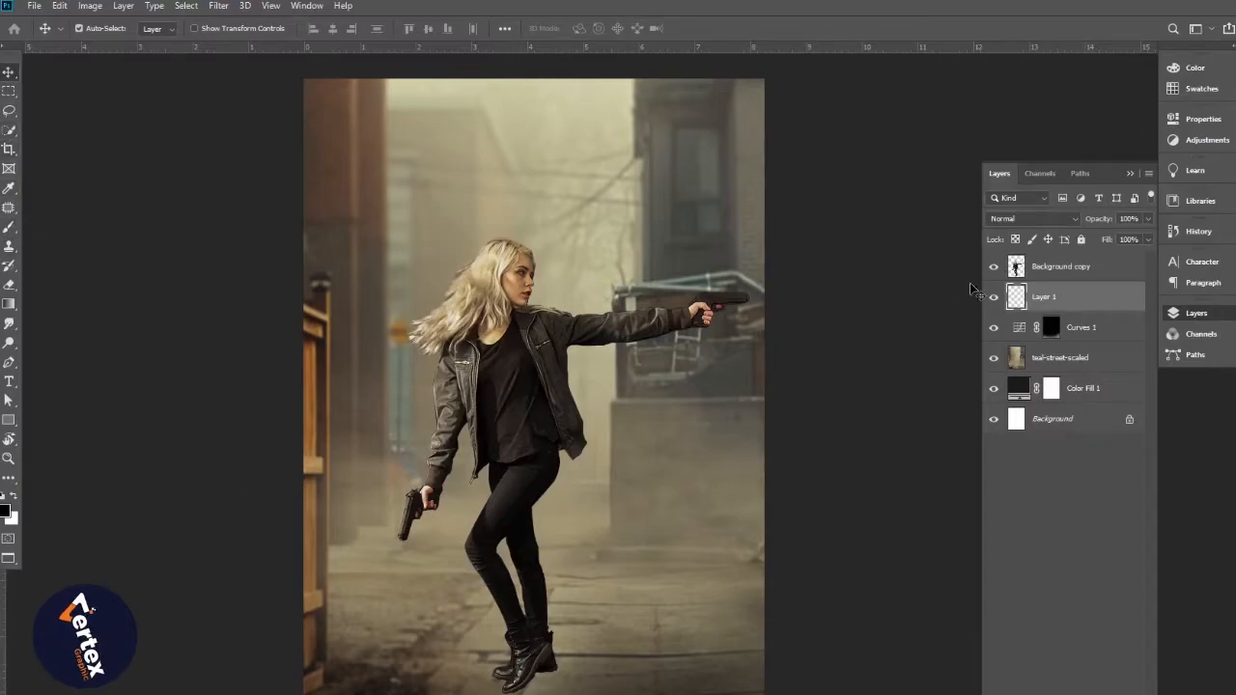
pyautogui.keyDown('ctrl'); pyautogui.click(1016, 269); pyautogui.keyUp('ctrl')
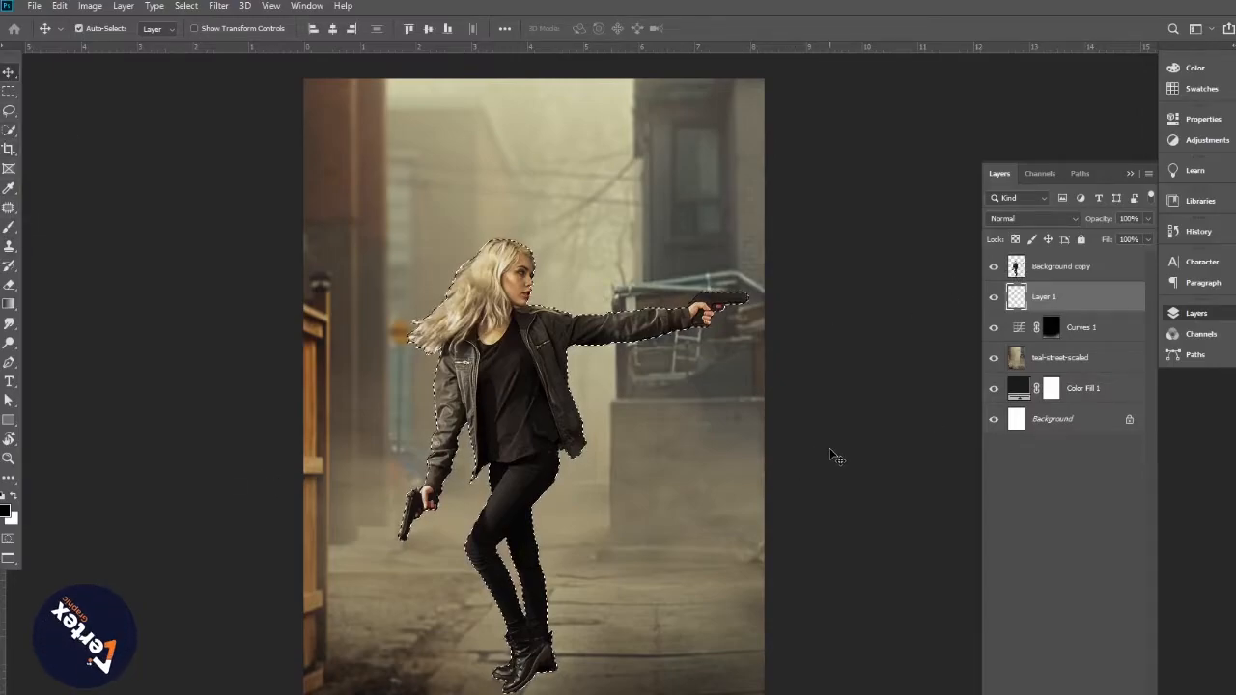
pyautogui.hotkey('alt', 'BackSpace')
pyautogui.hotkey('ctrl', 'd')
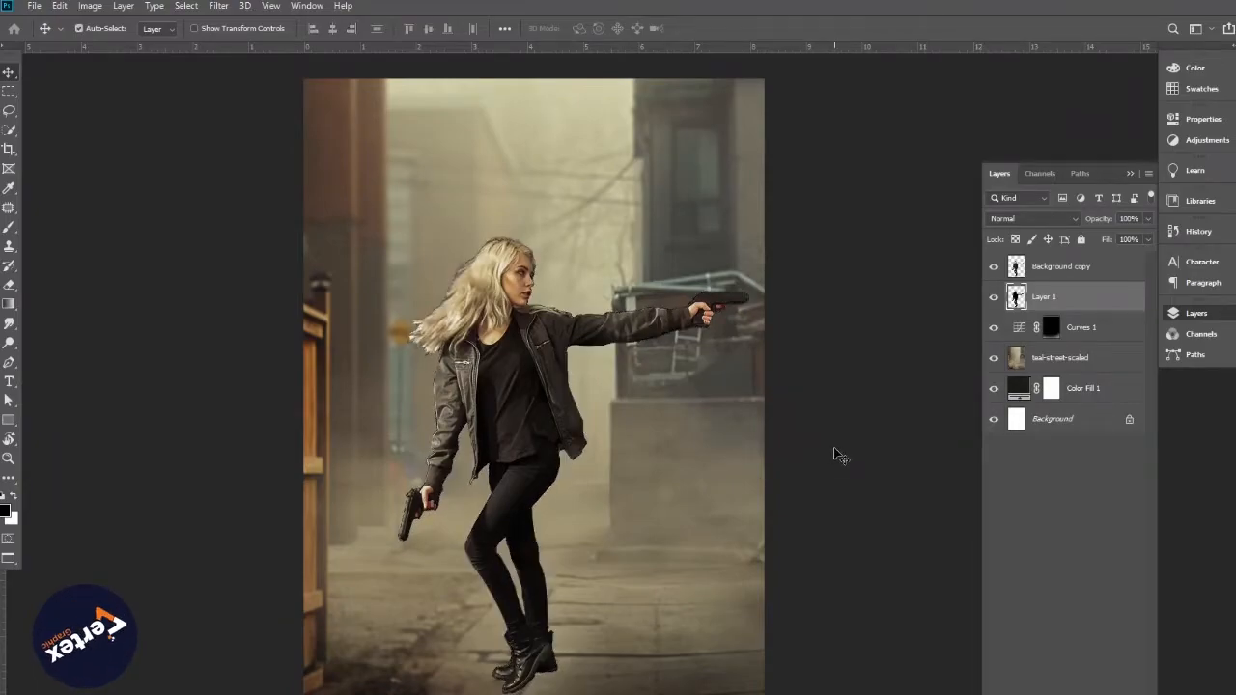
# Flip the black silhouette downward, flatten it into a ground shadow below the boots, and narrow its lower edge with Perspective.
pyautogui.hotkey('ctrl', 't')
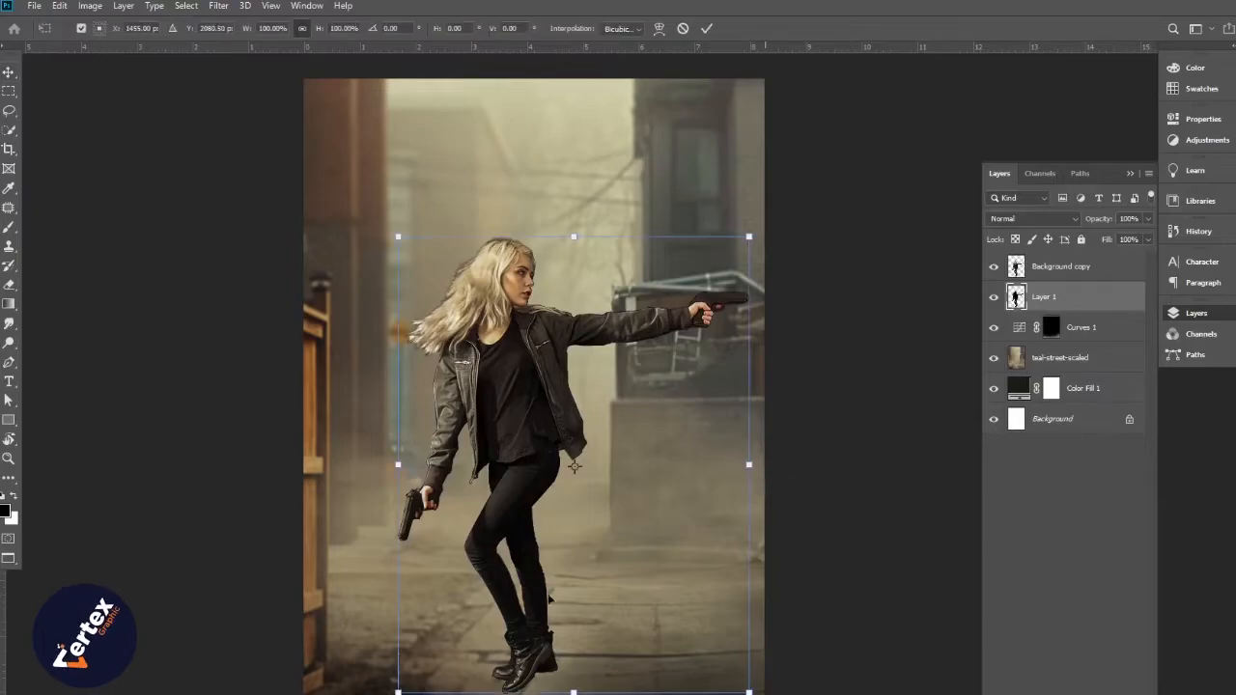
pyautogui.moveTo(574, 237); pyautogui.dragTo(612, 254)
pyautogui.rightClick(603, 253)
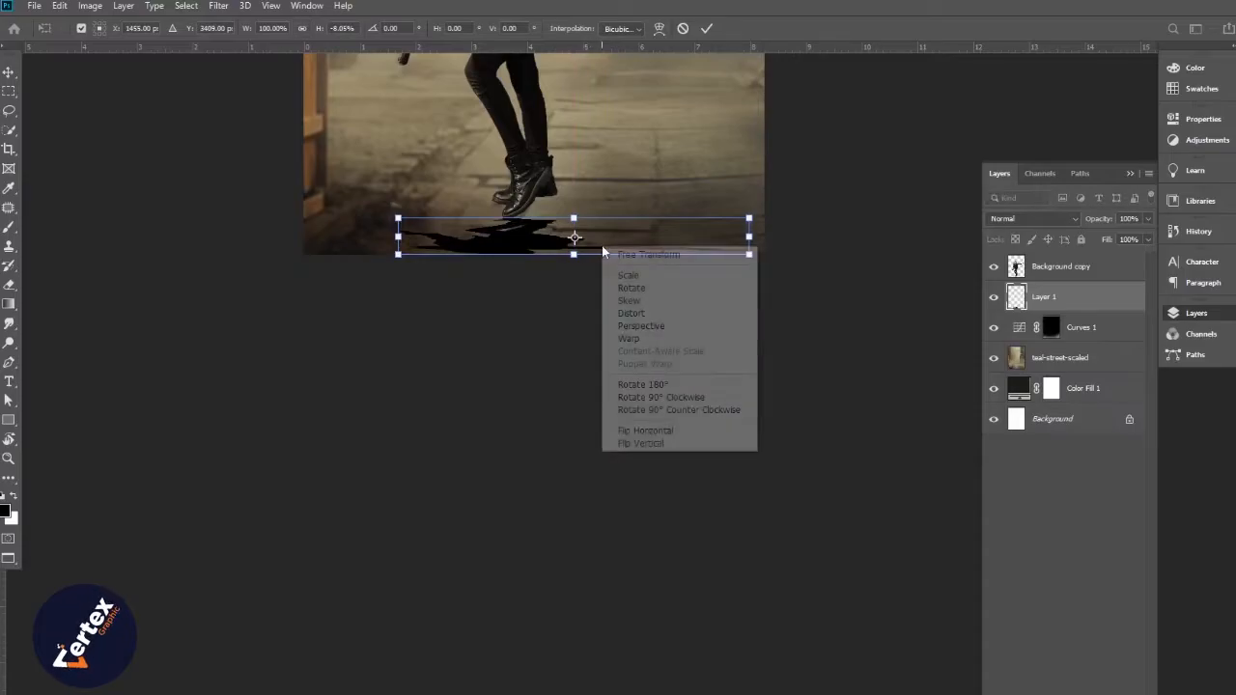
pyautogui.click(642, 328)
pyautogui.moveTo(753, 257); pyautogui.dragTo(683, 265)
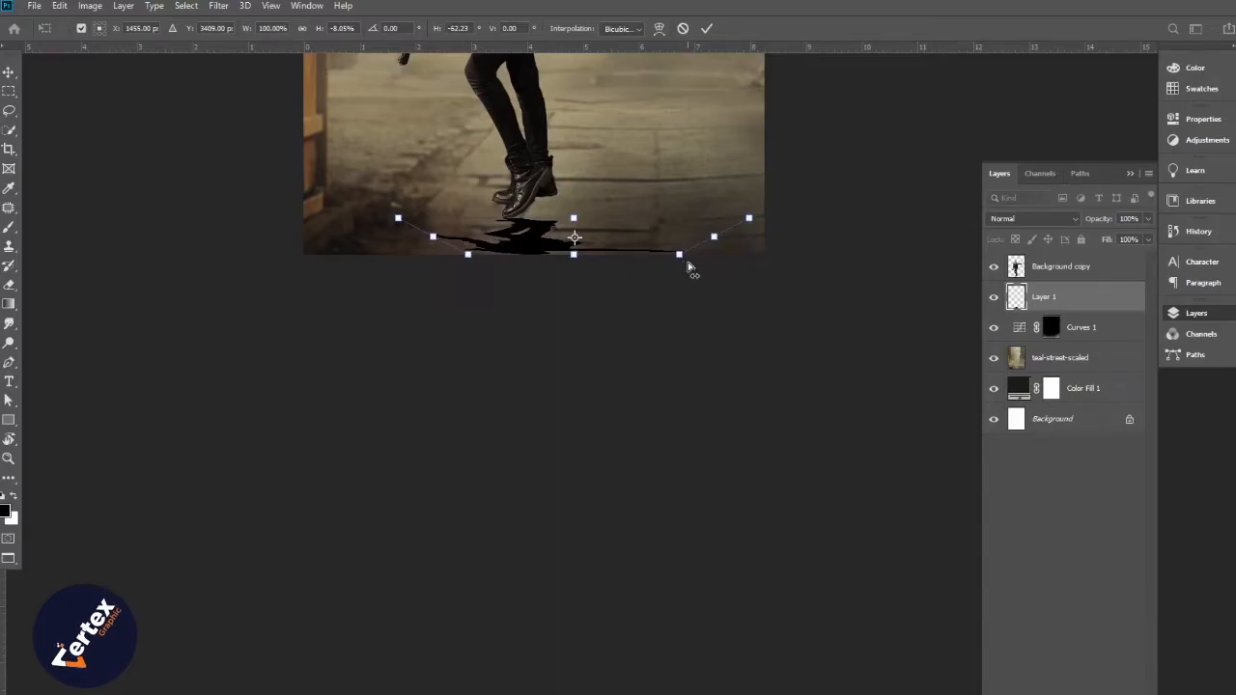
# Stretch the shadow's upper edge up to the boots, shift its lower edge slightly right, and apply the transform.
pyautogui.rightClick(576, 232)
pyautogui.click(571, 233)
pyautogui.moveTo(576, 214); pyautogui.dragTo(580, 190)
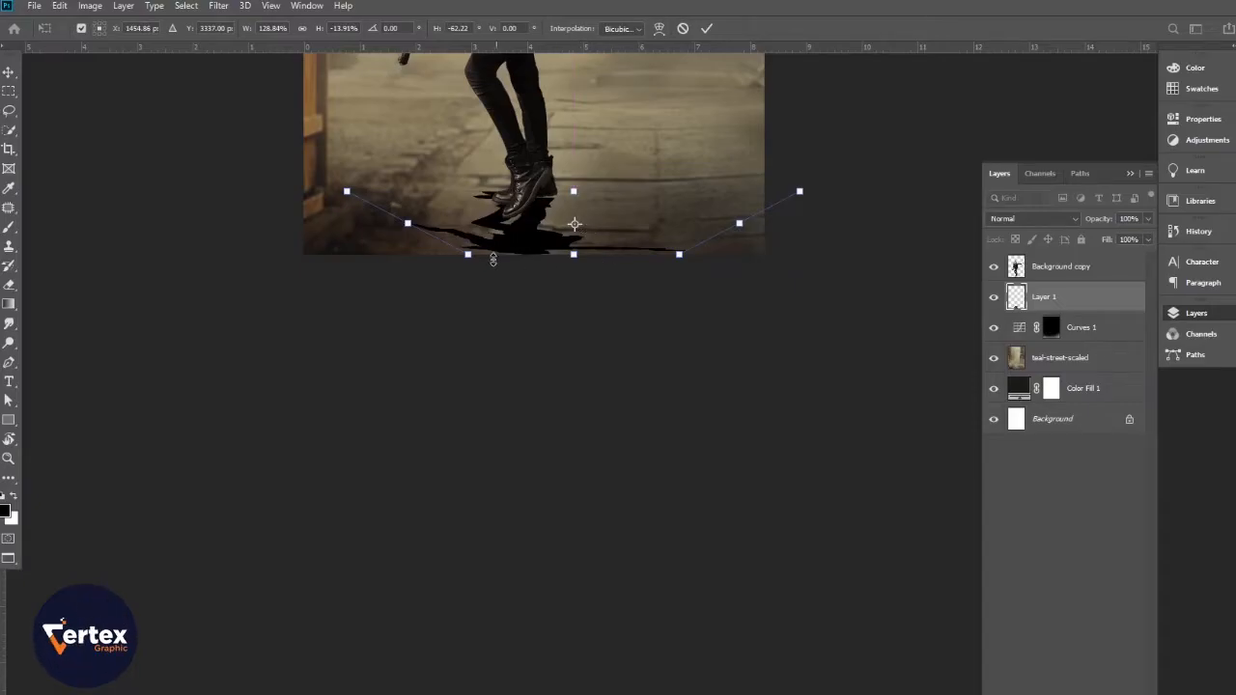
pyautogui.moveTo(470, 261)
pyautogui.mouseDown()
pyautogui.moveTo(507, 261)
pyautogui.moveTo(490, 256)
pyautogui.mouseUp()
pyautogui.press('Return')
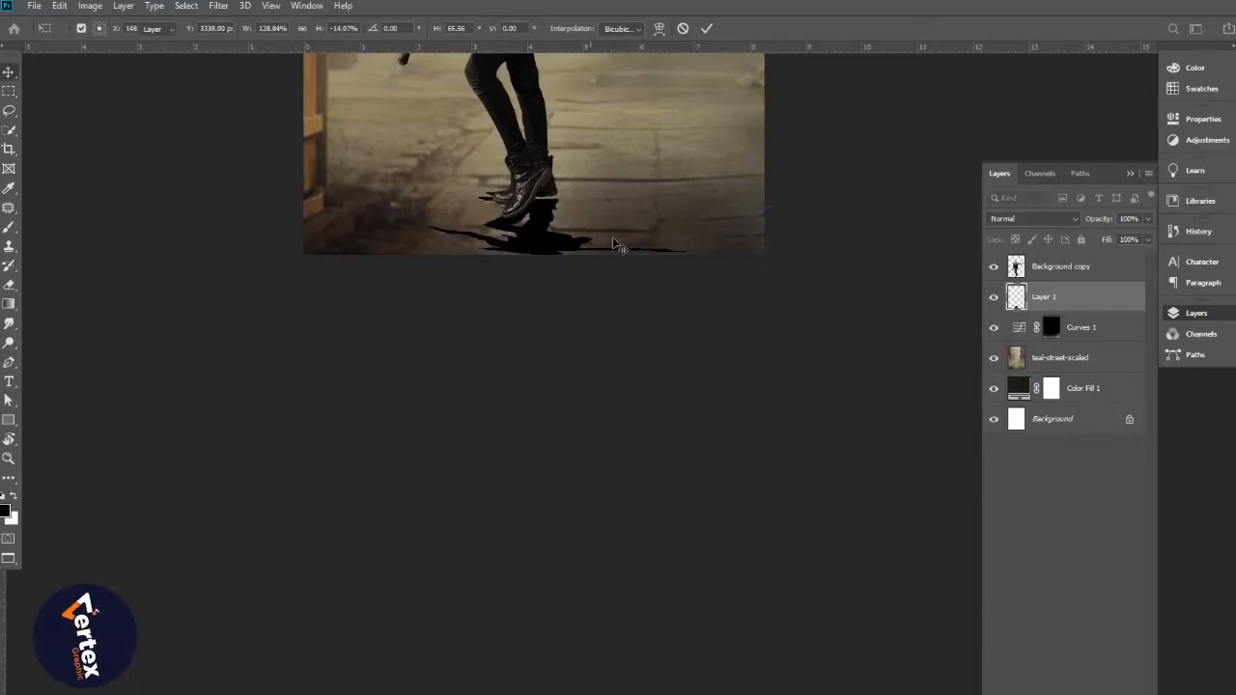
# Compress the shadow to about 90% height, slant its lower edge to the right, apply it, and nudge it up under the boots.
pyautogui.hotkey('ctrl', 't')
pyautogui.moveTo(558, 252); pyautogui.dragTo(557, 247)
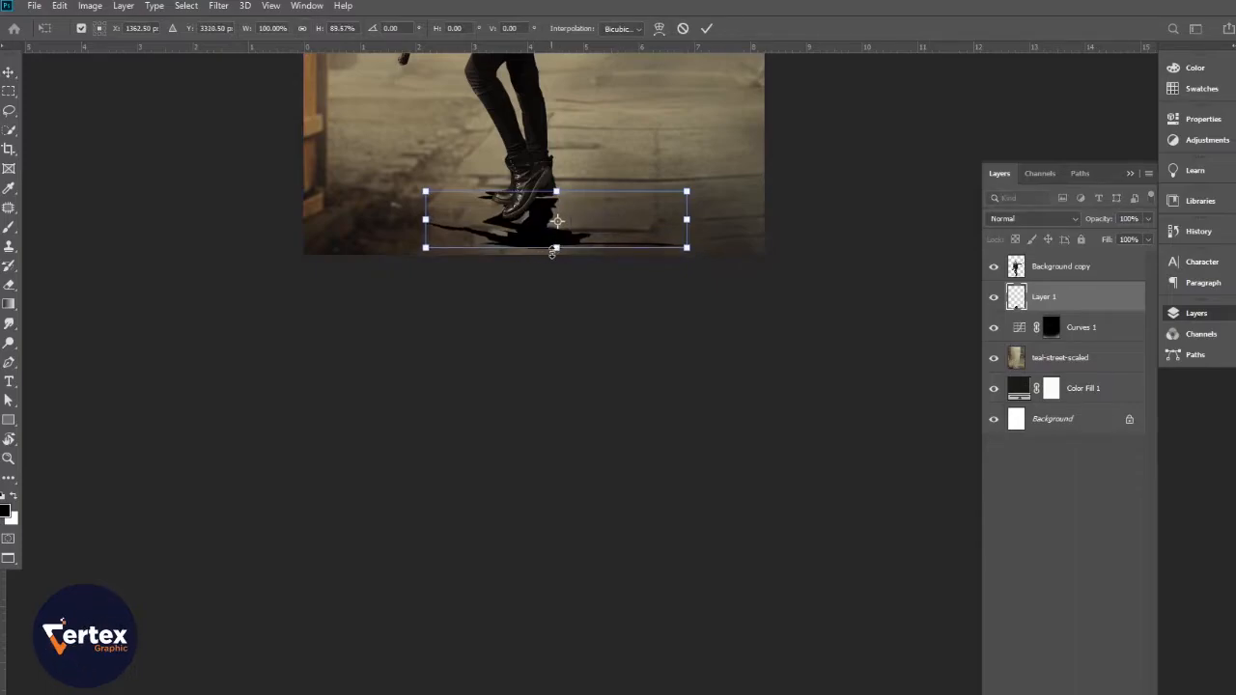
pyautogui.rightClick(600, 237)
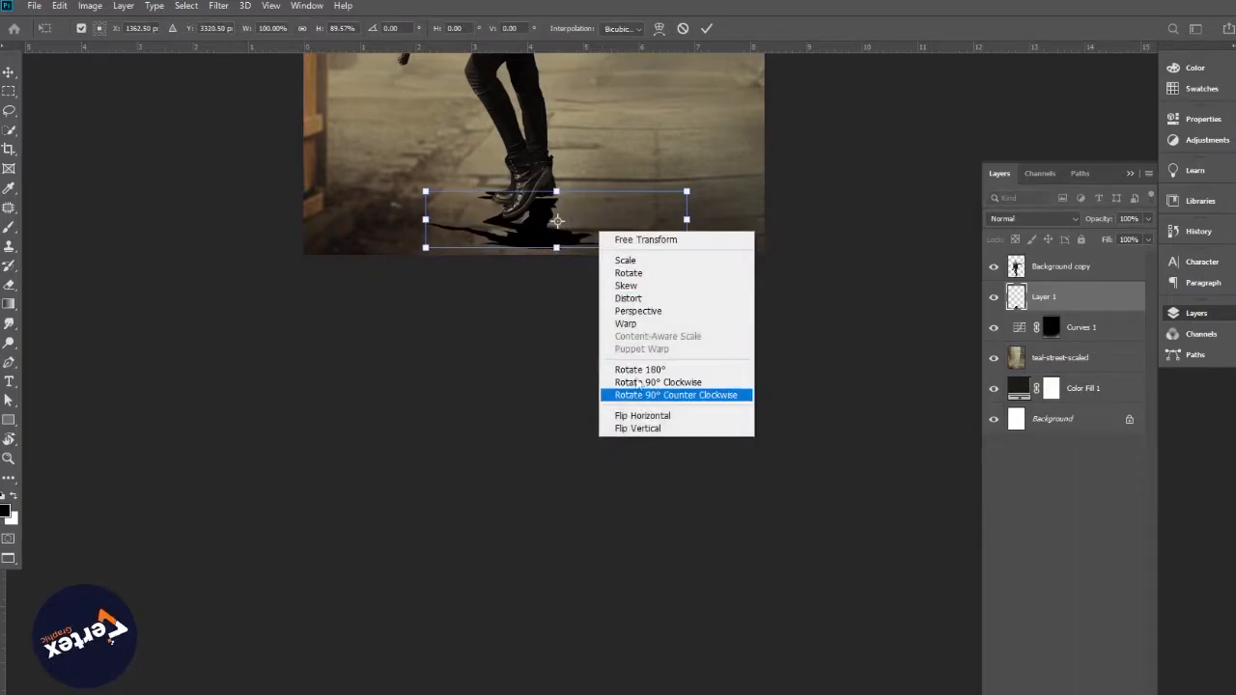
pyautogui.click(618, 311)
pyautogui.moveTo(557, 248); pyautogui.dragTo(619, 548)
pyautogui.press('Return')
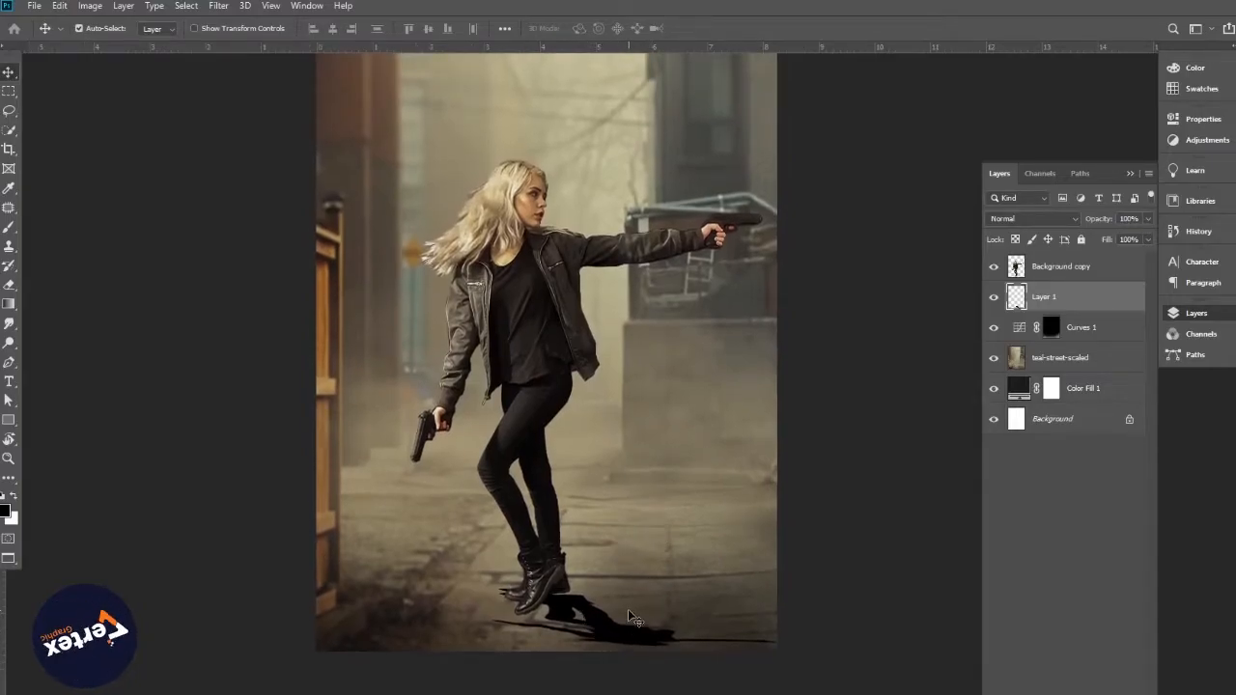
pyautogui.press('Up')
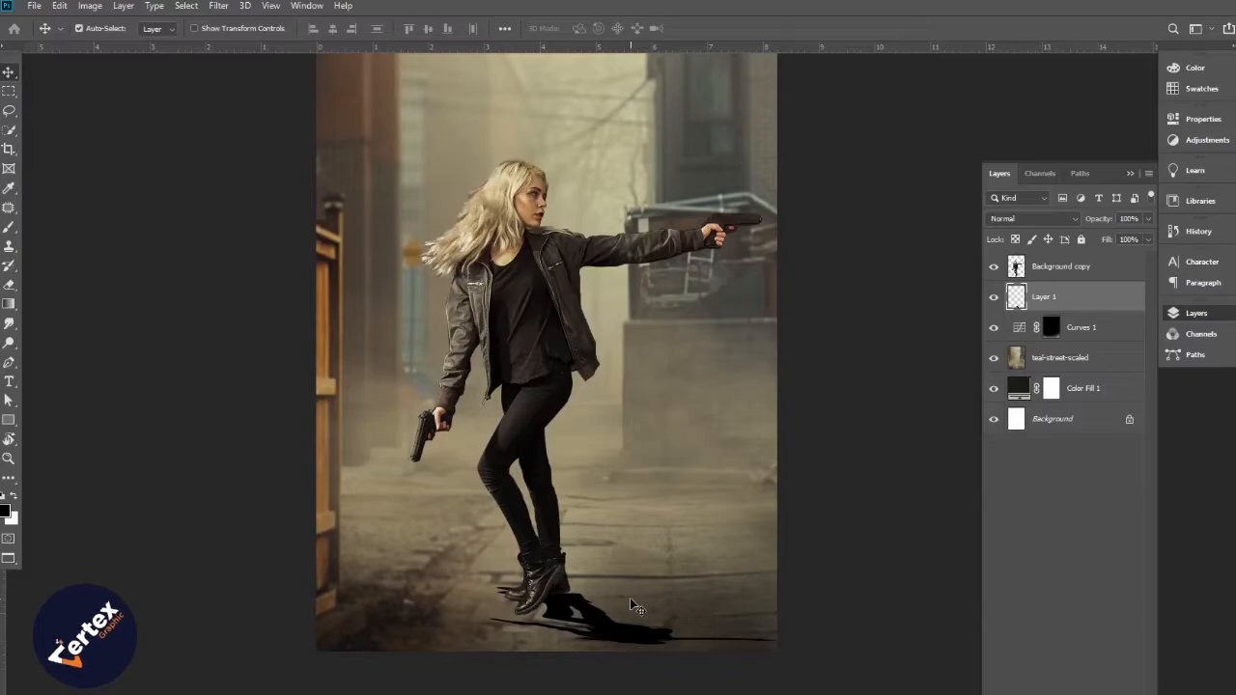
# Soften the shadow with a Gaussian Blur of 8.6 pixels.
pyautogui.click(225, 5)
pyautogui.moveTo(260, 177)
pyautogui.click(439, 230)
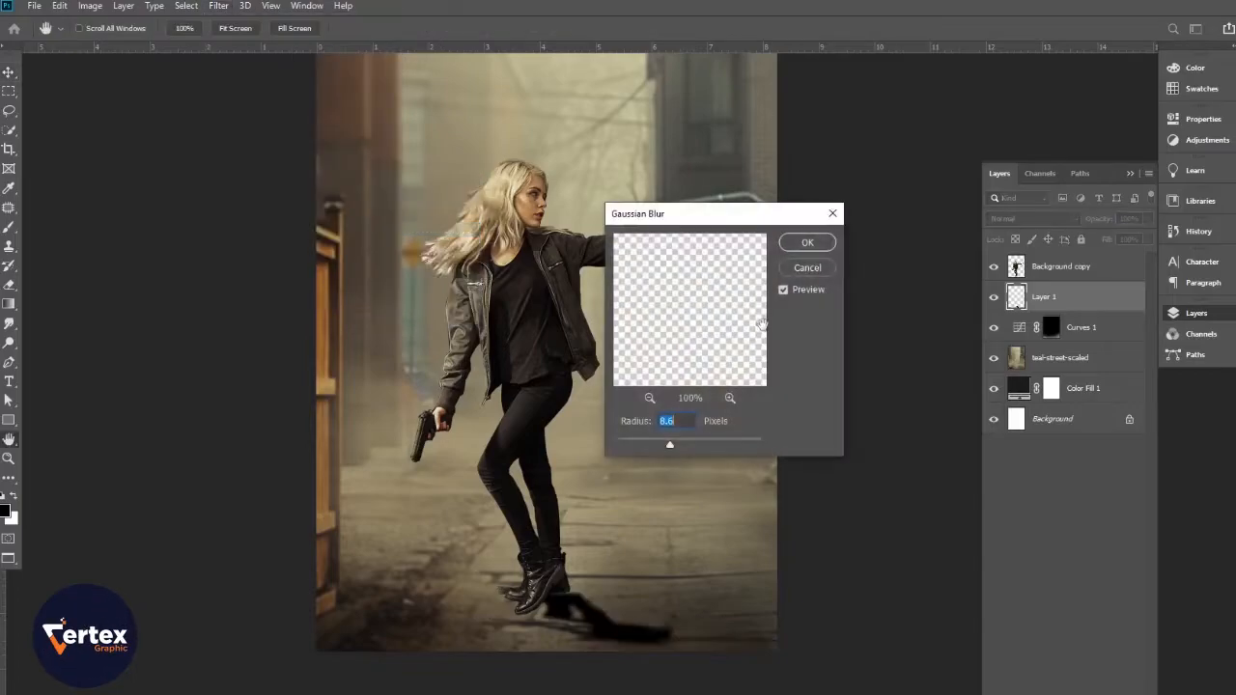
pyautogui.click(814, 250)
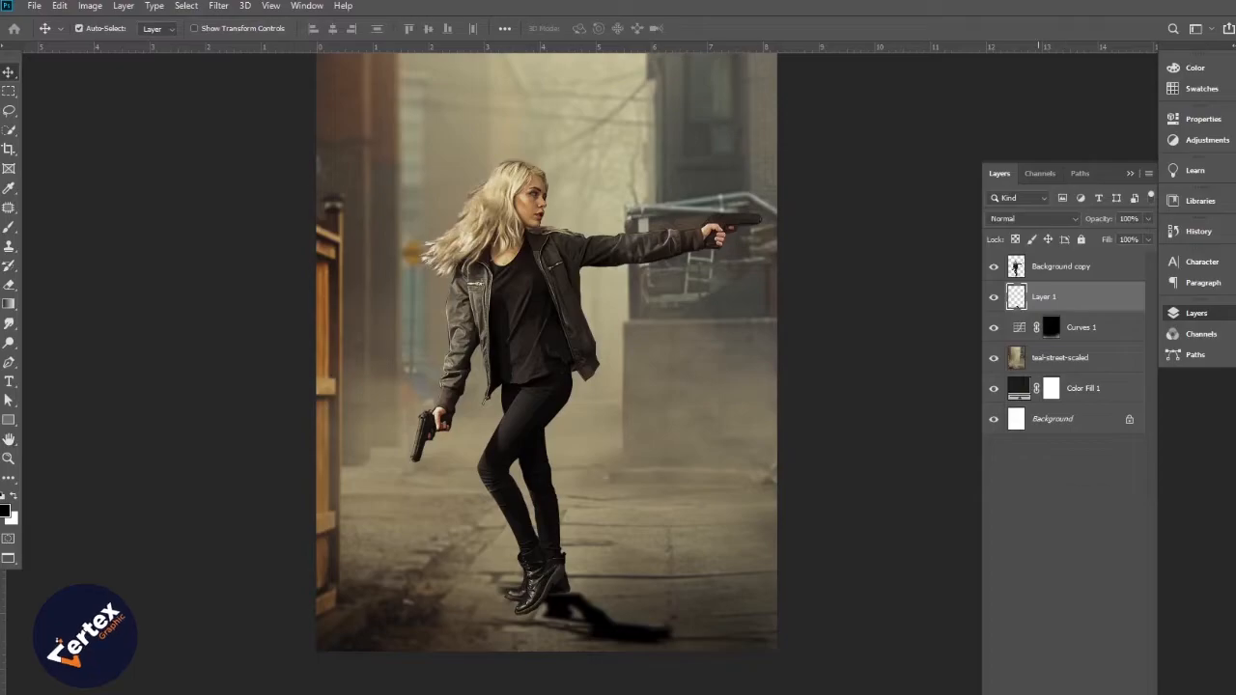
# Add a mask to the shadow layer and paint out the stray shadow beside the boots with a soft black brush at 100% opacity.
pyautogui.click(1048, 692)
pyautogui.click(9, 228)
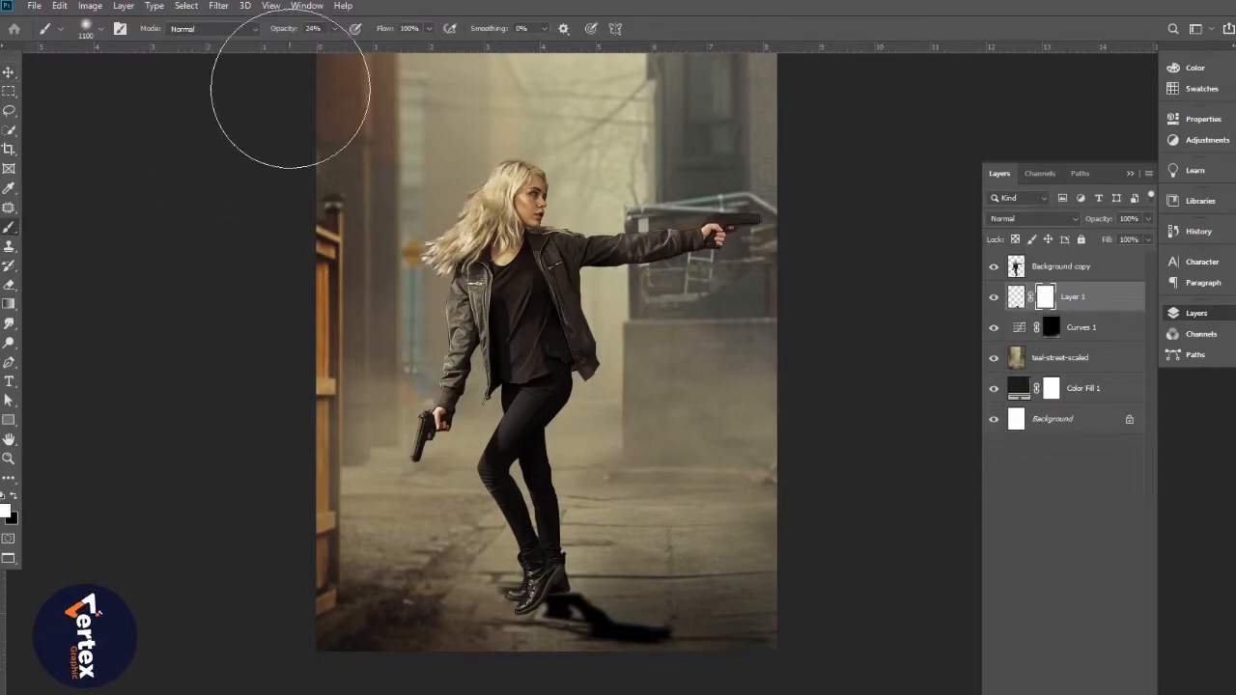
pyautogui.moveTo(283, 35); pyautogui.dragTo(357, 33)
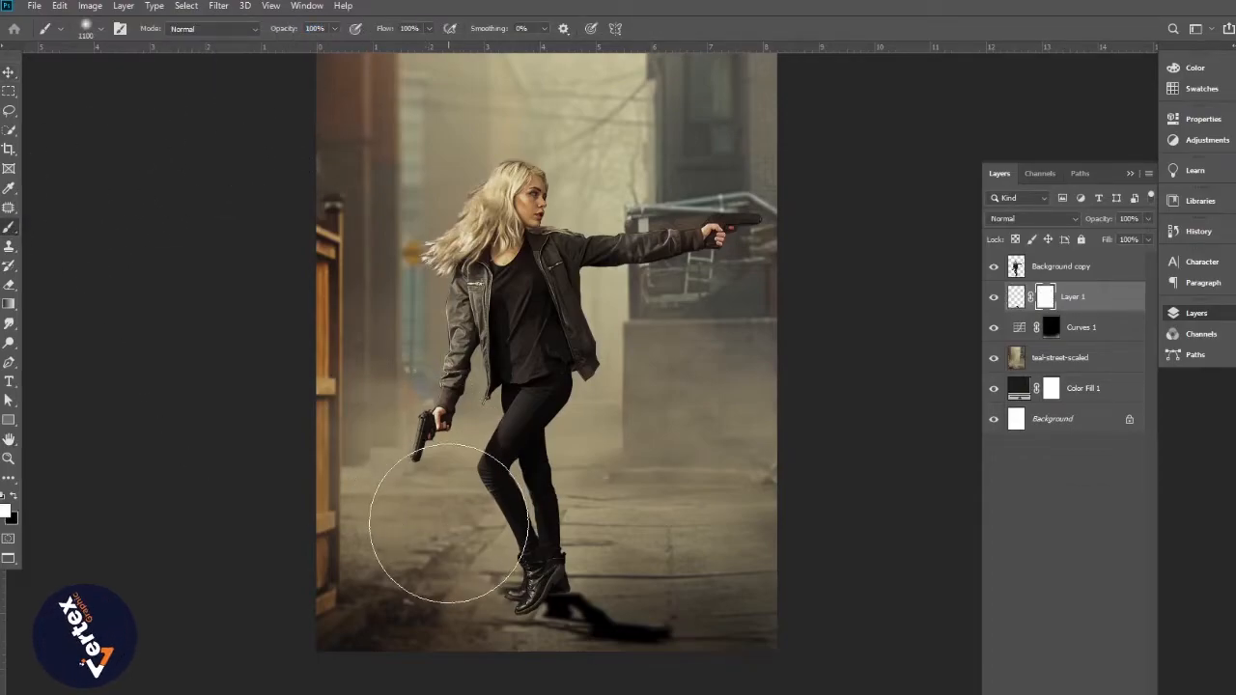
pyautogui.click(14, 495)
pyautogui.click(474, 538)
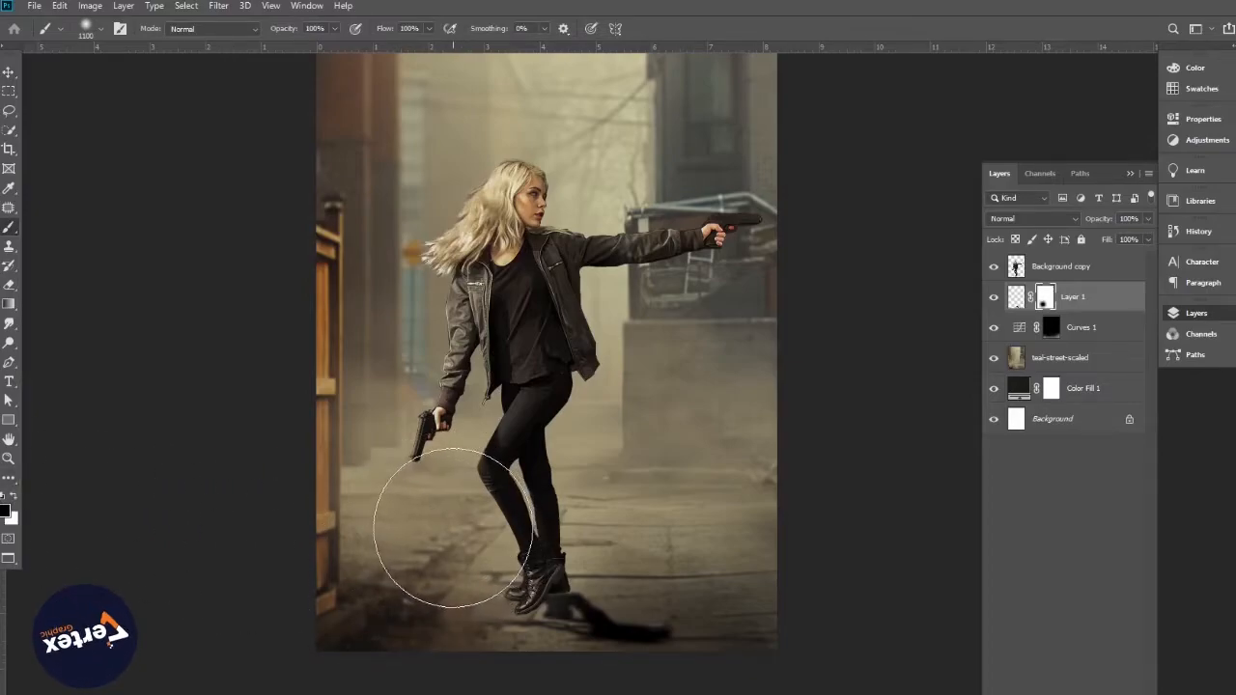
pyautogui.press('[')
pyautogui.press('[')
pyautogui.press('[')
pyautogui.press('[')
pyautogui.press('[')
pyautogui.press('[')
pyautogui.press('[')
pyautogui.press('[')
pyautogui.press('[')
pyautogui.press('[')
pyautogui.press('[')
pyautogui.press('[')
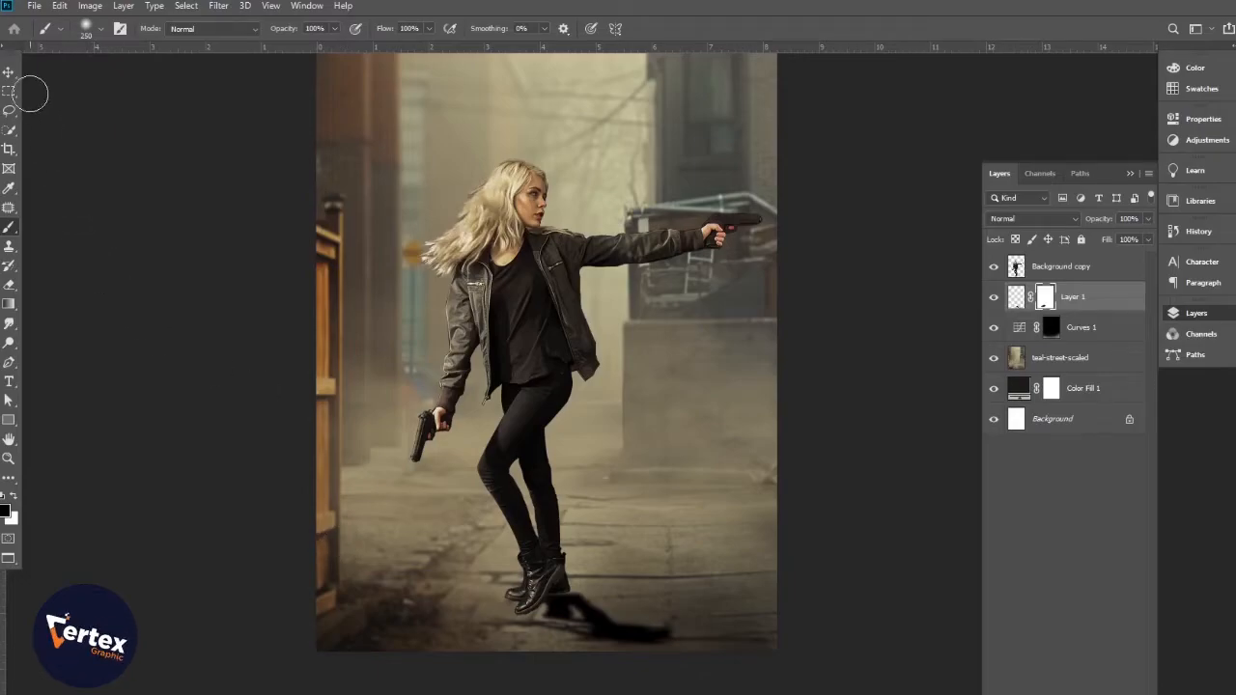
# Slant the masked shadow farther to the right, realign it with the boots, and apply the transform.
pyautogui.click(9, 73)
pyautogui.hotkey('ctrl', 't')
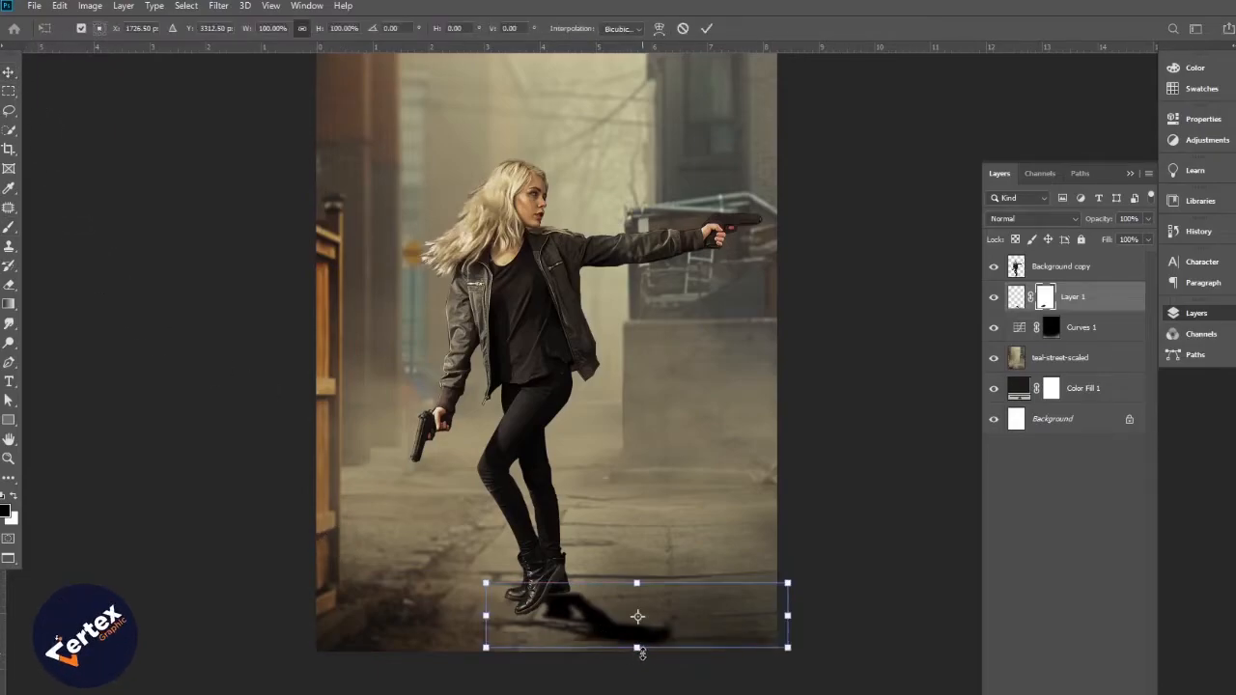
pyautogui.rightClick(668, 645)
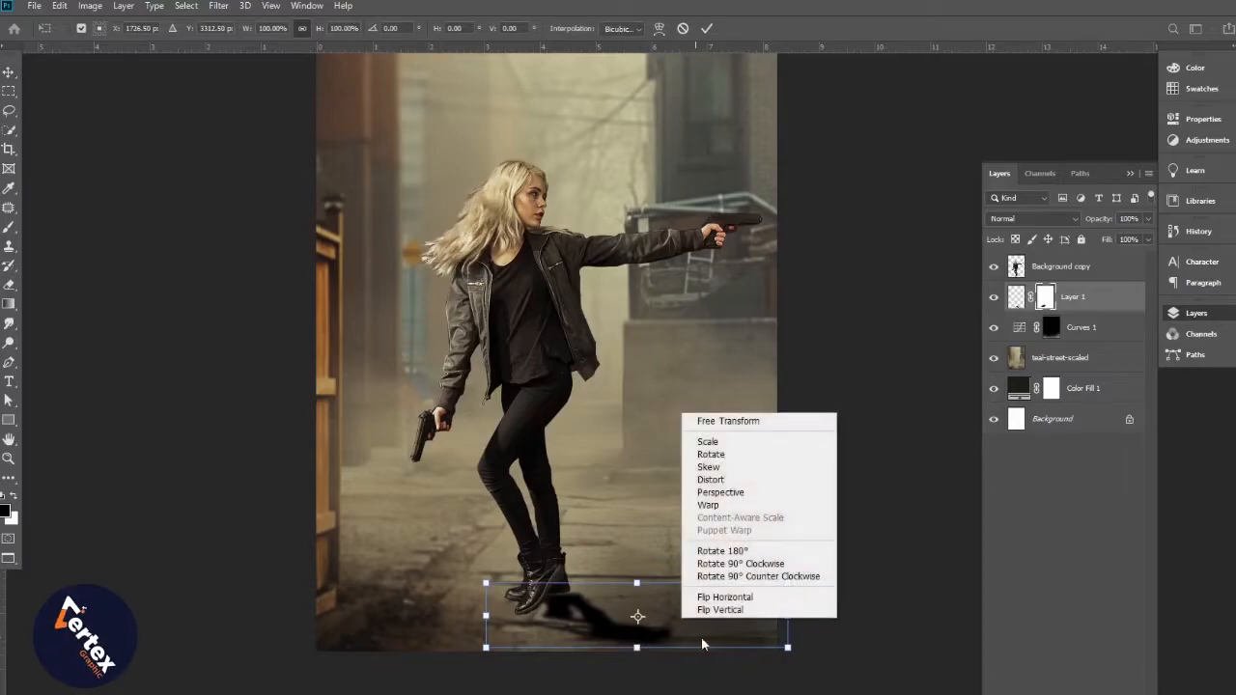
pyautogui.click(734, 492)
pyautogui.moveTo(639, 653); pyautogui.dragTo(715, 653)
pyautogui.moveTo(616, 615); pyautogui.dragTo(588, 615)
pyautogui.press('Return')
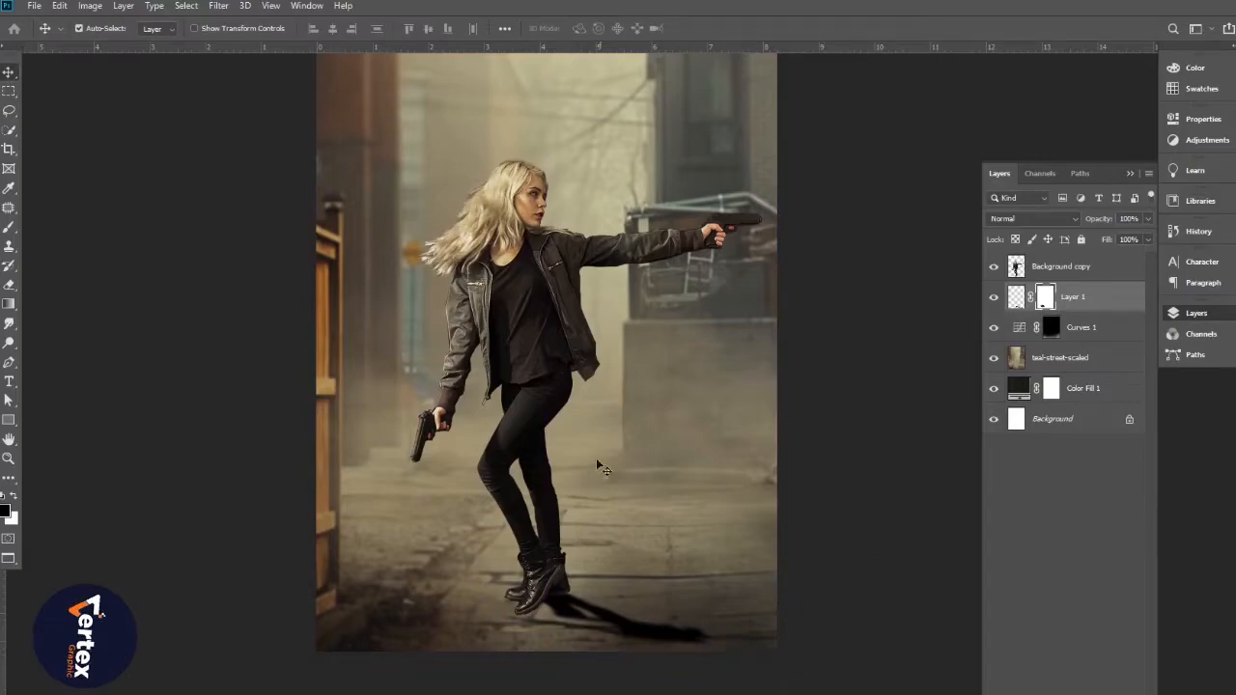
# Lower the shadow layer's opacity to 79% and add a new empty layer directly beneath it.
pyautogui.scroll(3, 620, 463)
pyautogui.moveTo(620, 460); pyautogui.dragTo(637, 415)
pyautogui.moveTo(1110, 222); pyautogui.dragTo(1094, 223)
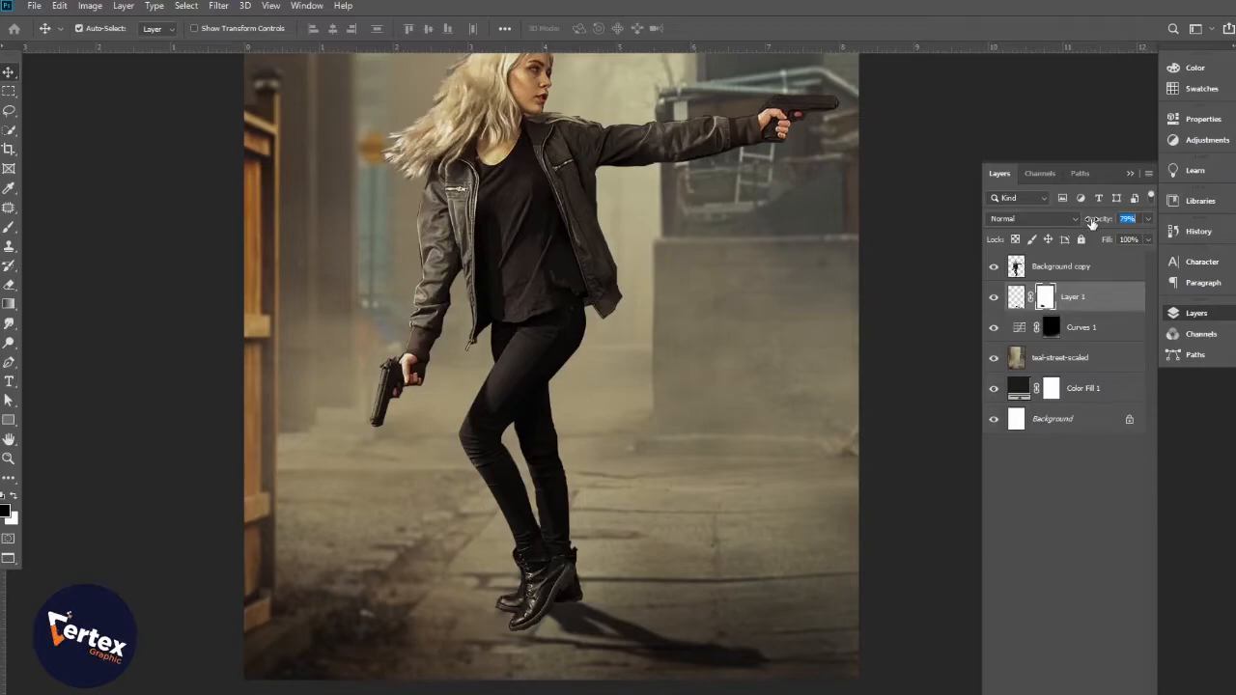
pyautogui.click(1079, 311)
pyautogui.keyDown('ctrl'); pyautogui.click(1124, 692); pyautogui.keyUp('ctrl')
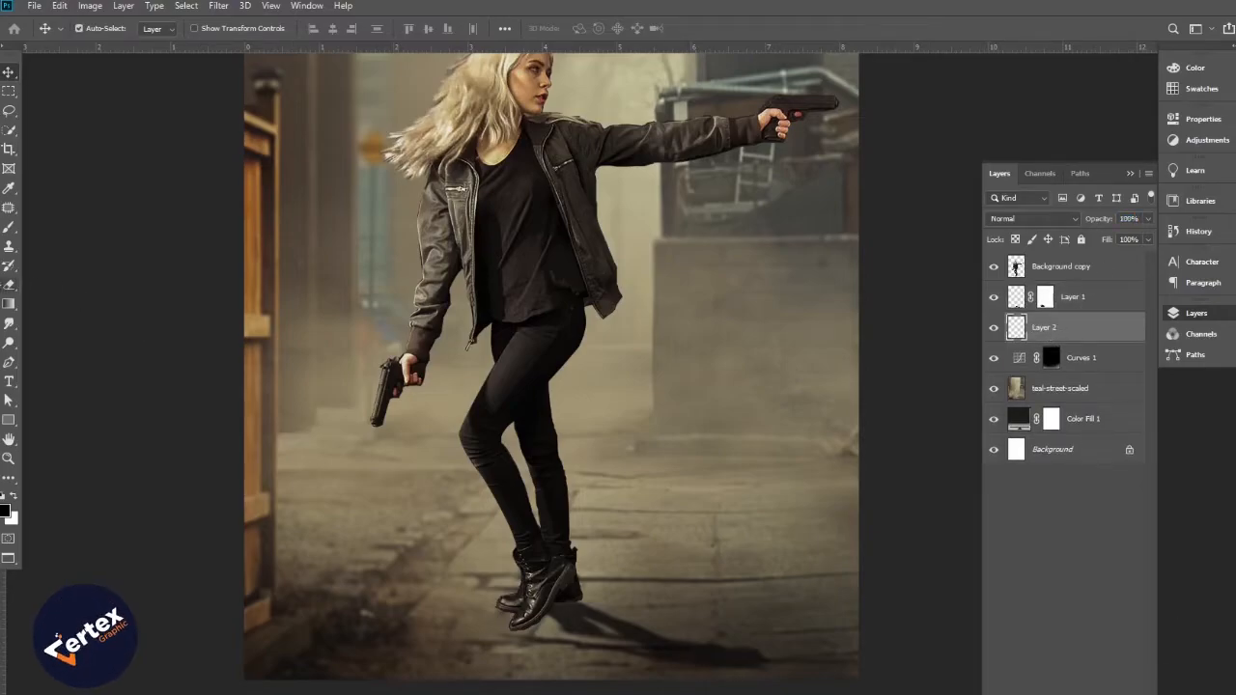
# Paint contact shadows beneath the soles of both boots on the new layer with a small soft black brush, undoing stray strokes.
pyautogui.click(8, 228)
pyautogui.scroll(4, 610, 558)
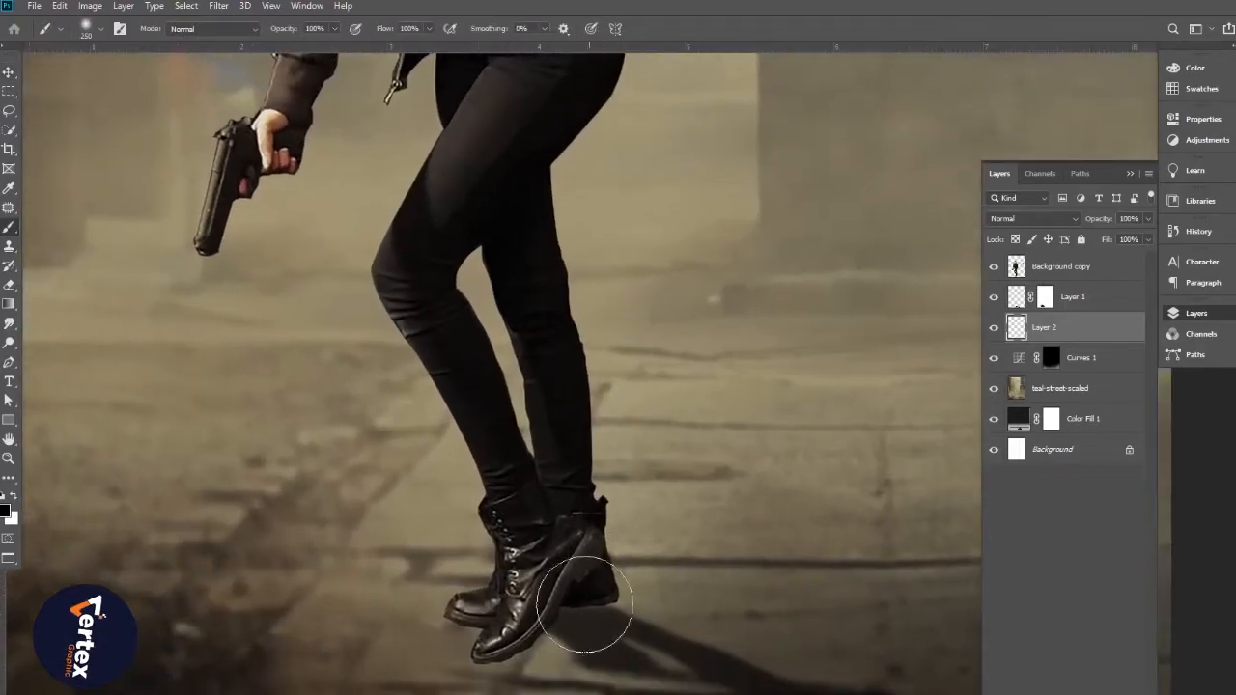
pyautogui.press('[')
pyautogui.press('[')
pyautogui.press('[')
pyautogui.press('[')
pyautogui.press('[')
pyautogui.press('[')
pyautogui.press('[')
pyautogui.press('[')
pyautogui.press('[')
pyautogui.press('[')
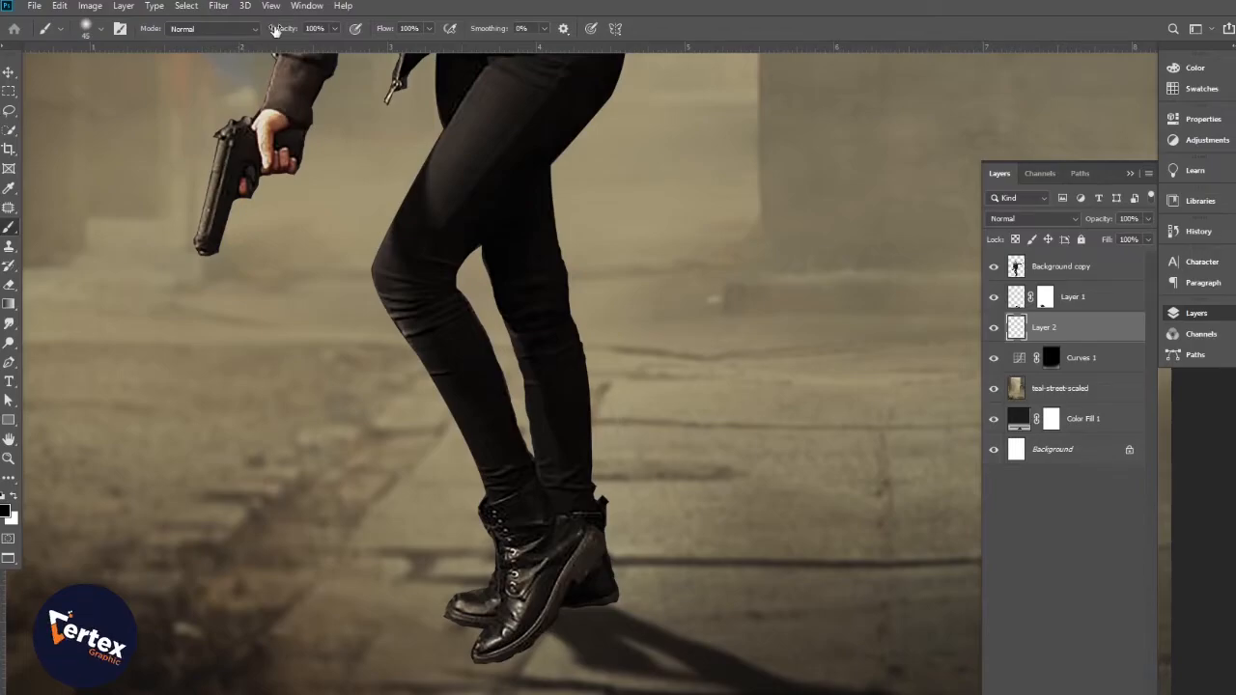
pyautogui.moveTo(550, 617)
pyautogui.mouseDown()
pyautogui.moveTo(531, 645)
pyautogui.moveTo(474, 661)
pyautogui.mouseUp()
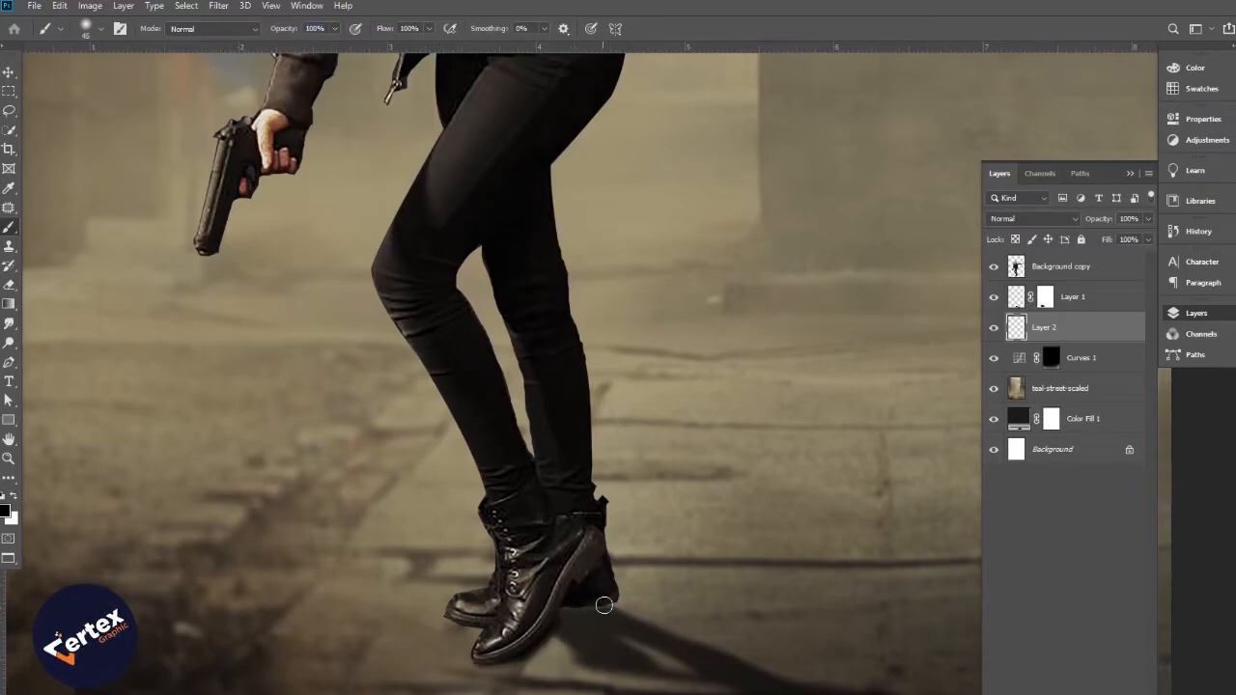
pyautogui.moveTo(610, 597)
pyautogui.mouseDown()
pyautogui.moveTo(496, 624)
pyautogui.moveTo(444, 618)
pyautogui.moveTo(475, 636)
pyautogui.moveTo(505, 624)
pyautogui.moveTo(512, 636)
pyautogui.moveTo(502, 620)
pyautogui.moveTo(458, 625)
pyautogui.mouseUp()
pyautogui.hotkey('ctrl', 'z')
pyautogui.hotkey('ctrl', 'z')
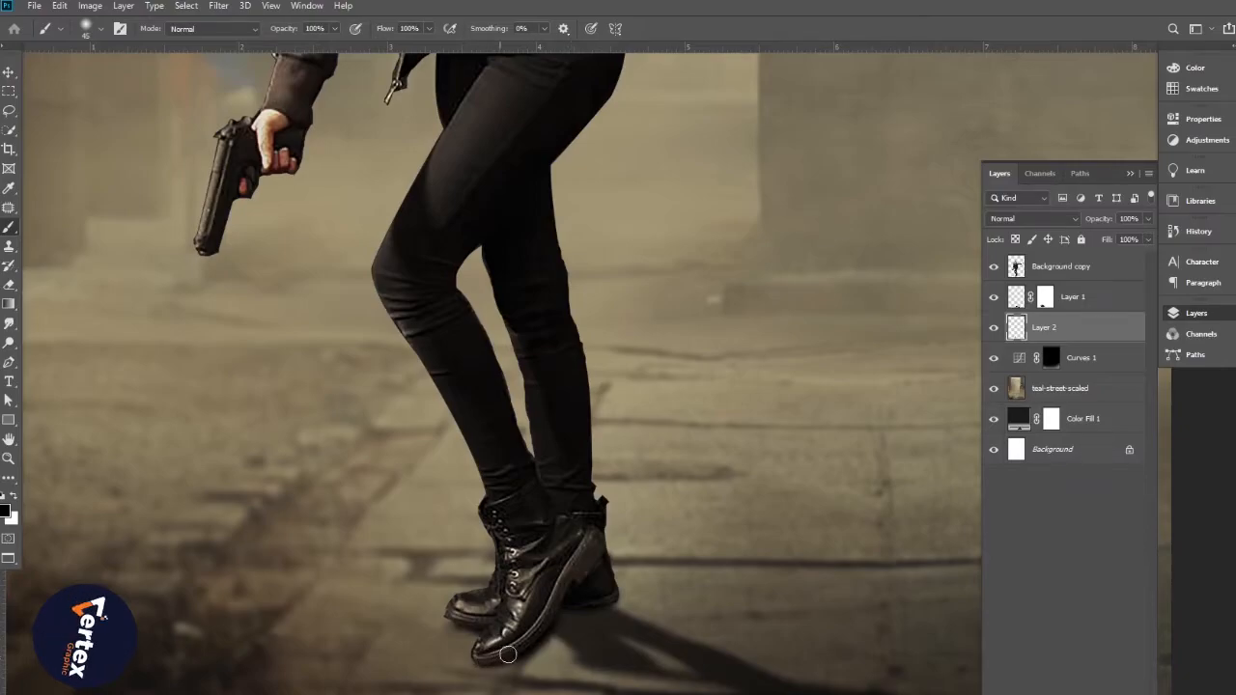
pyautogui.keyDown('alt'); pyautogui.click(574, 441); pyautogui.keyUp('alt')
pyautogui.moveTo(557, 416); pyautogui.dragTo(532, 504)
pyautogui.click(7, 72)
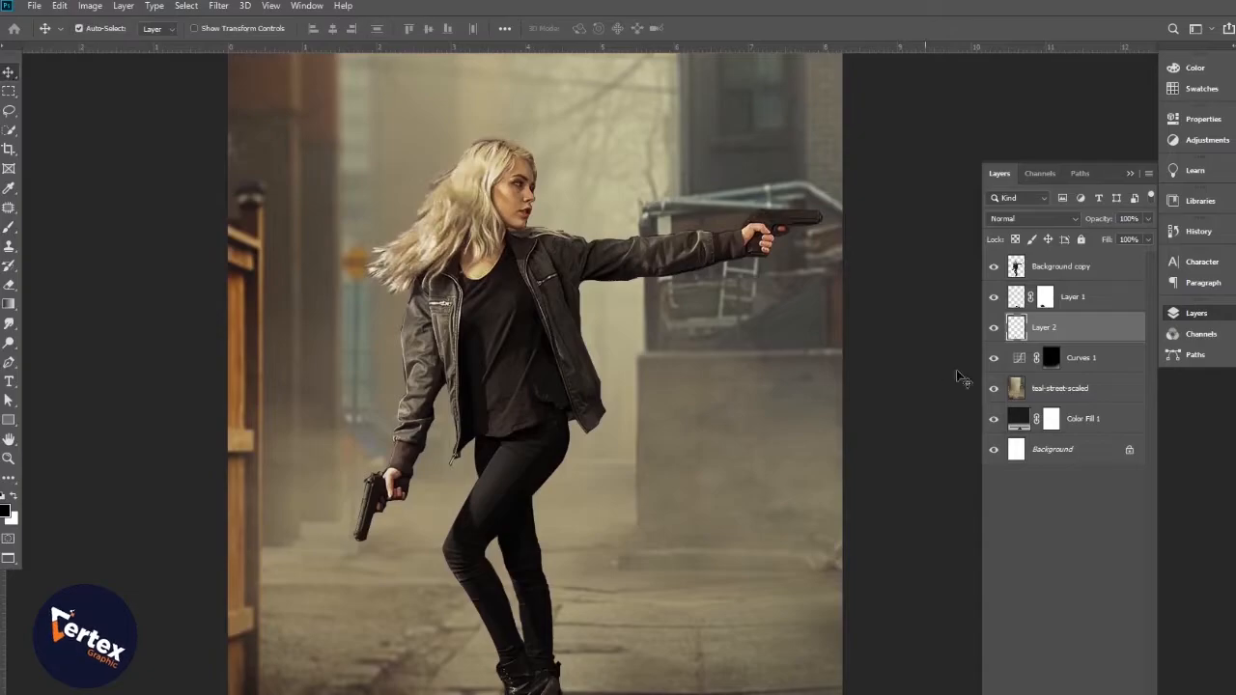
# Add a Levels adjustment clipped to the woman's layer, with the black input at 76 and midtones at 0.85.
pyautogui.click(1081, 270)
pyautogui.click(1063, 691)
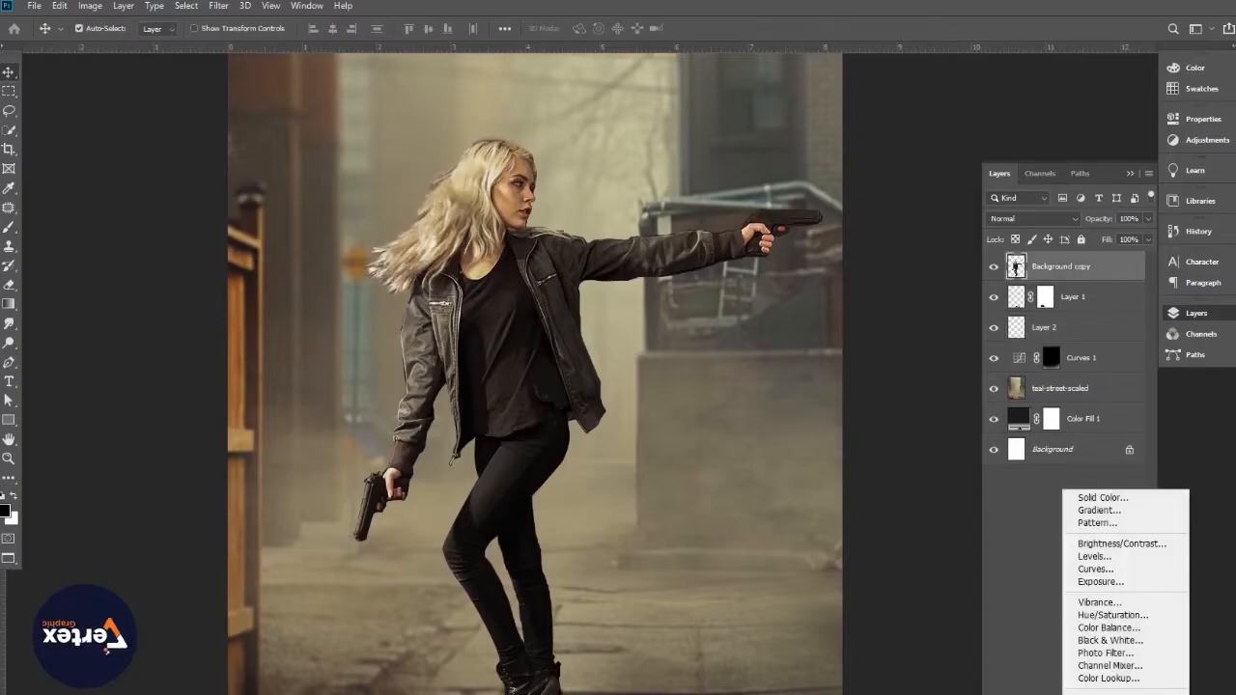
pyautogui.click(1074, 556)
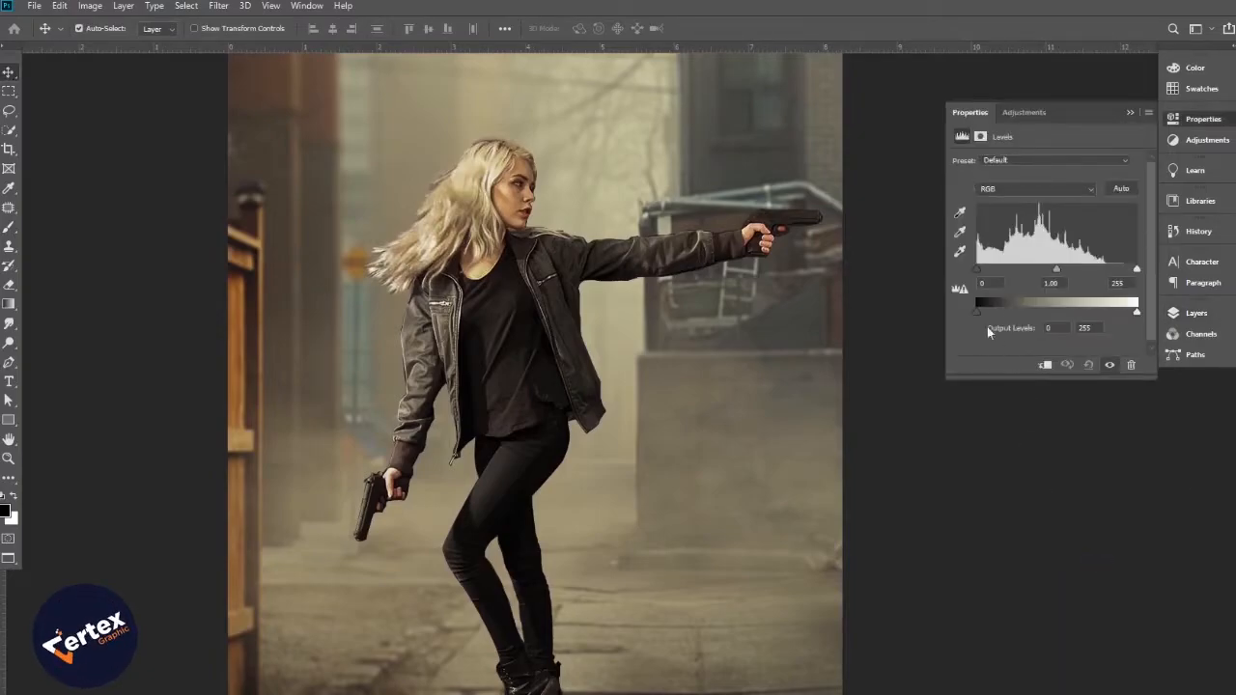
pyautogui.moveTo(977, 269); pyautogui.dragTo(1087, 276)
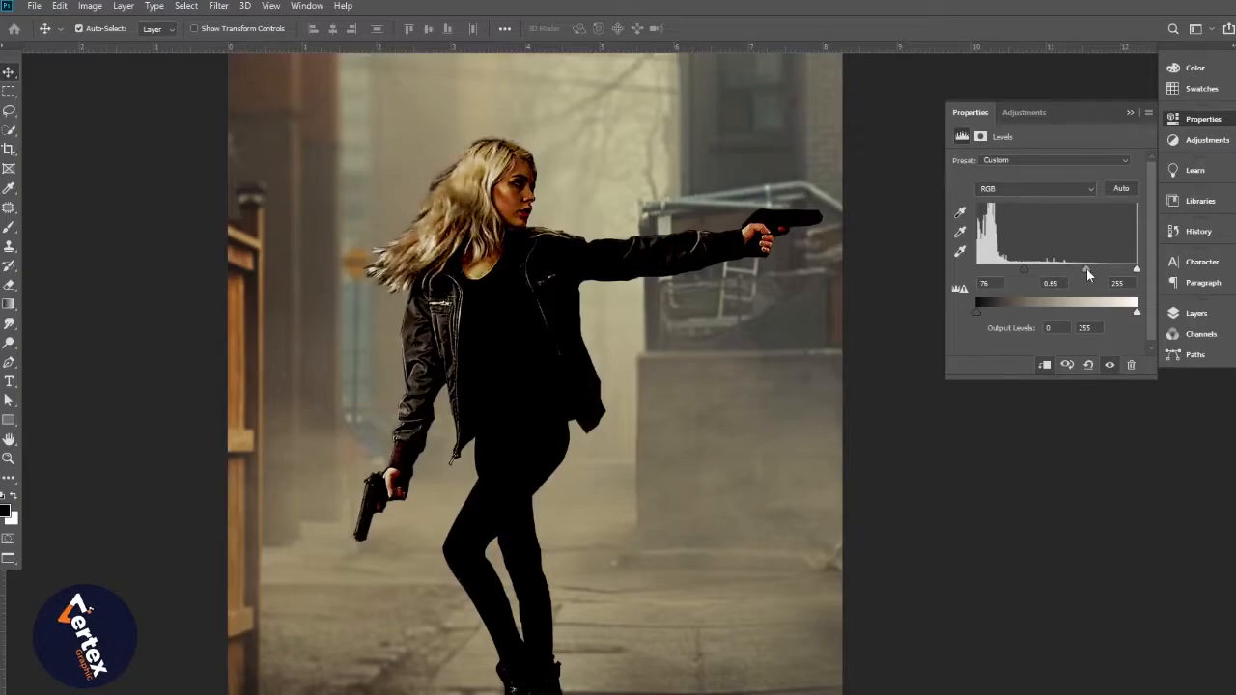
pyautogui.click(1136, 114)
# Invert the Levels mask and reveal the darkening on her boots and lower legs with upward white-to-transparent linear gradients.
pyautogui.click(1184, 318)
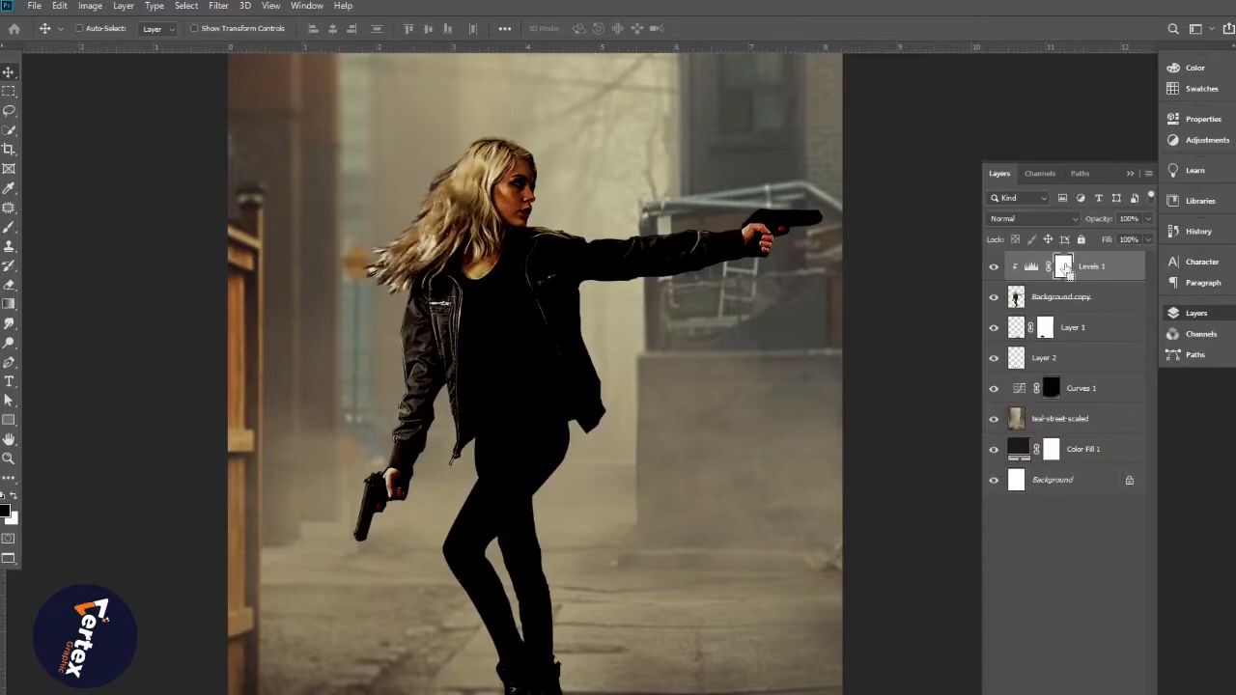
pyautogui.hotkey('ctrl', 'i')
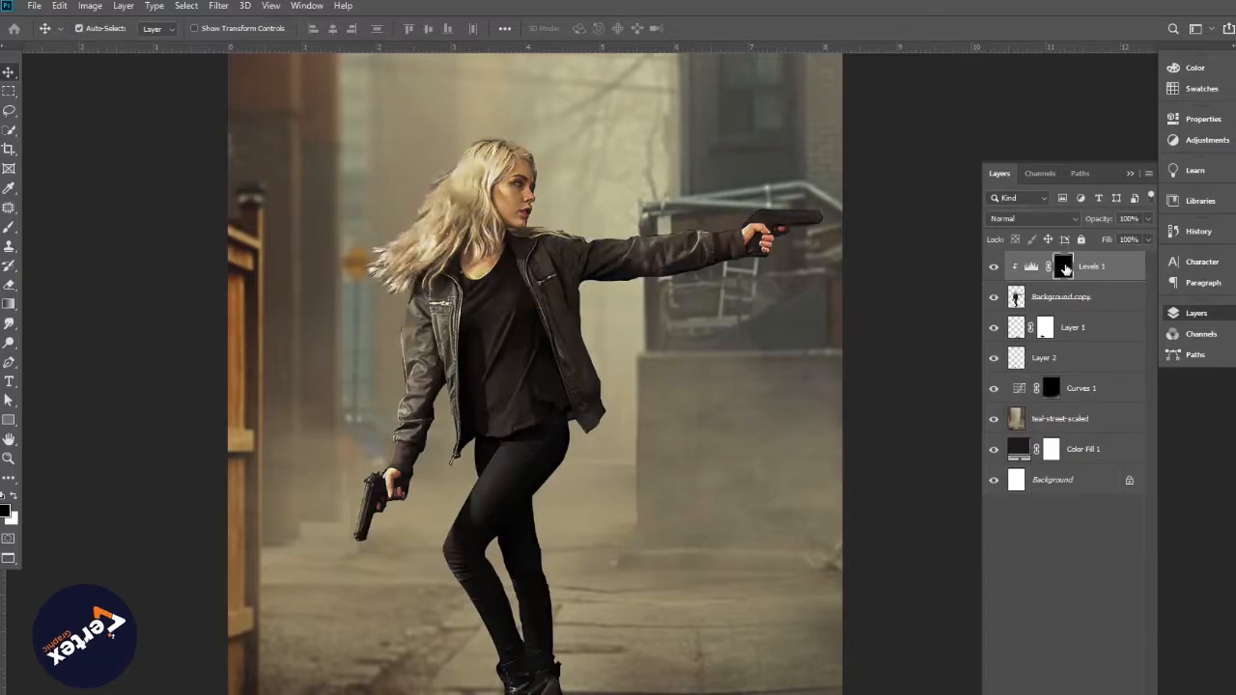
pyautogui.click(9, 304)
pyautogui.click(15, 501)
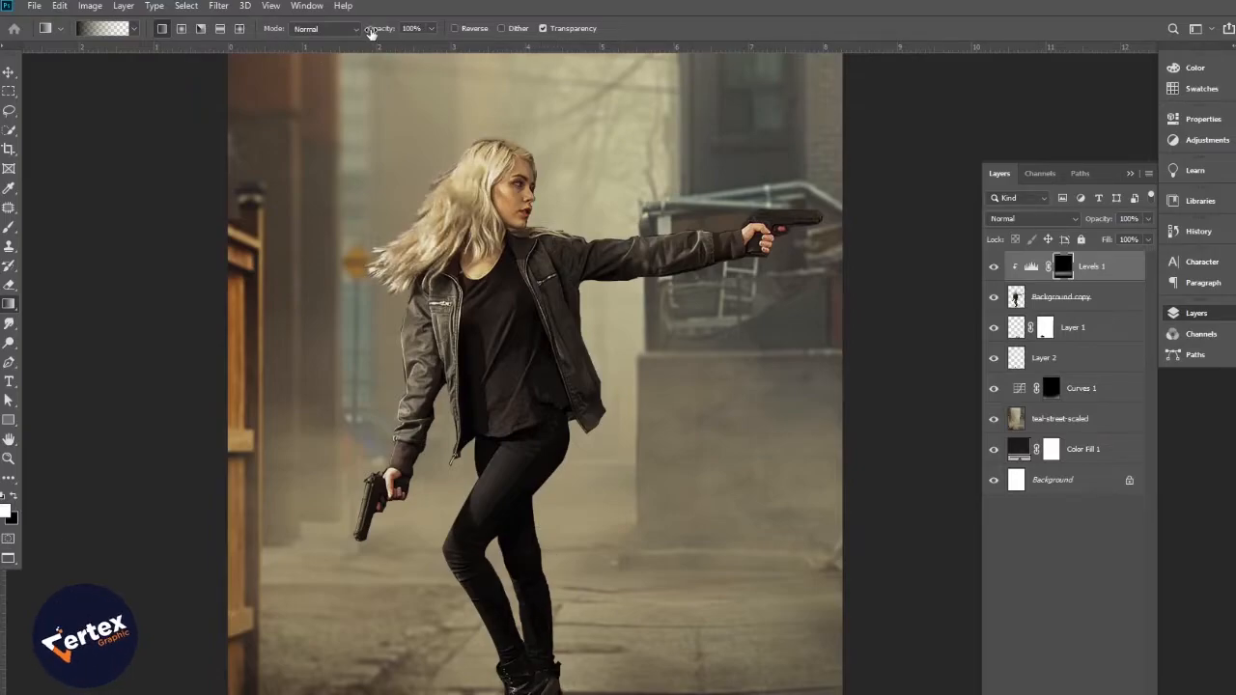
pyautogui.moveTo(509, 552); pyautogui.dragTo(522, 441)
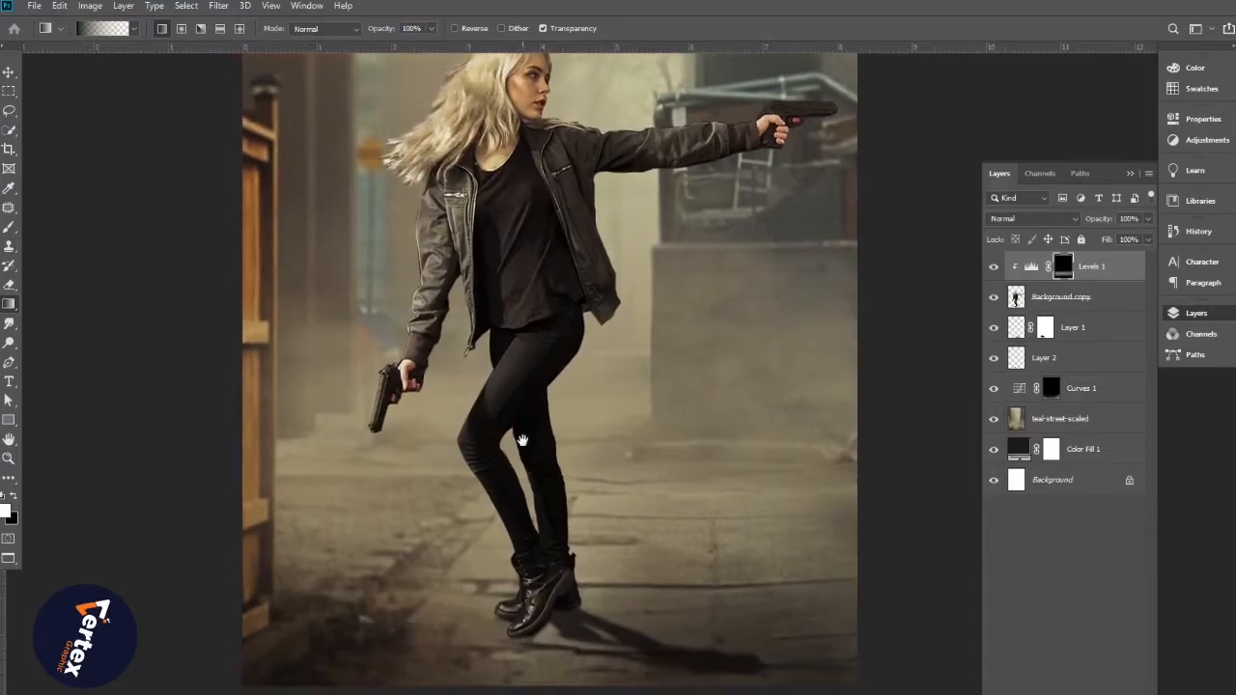
pyautogui.moveTo(559, 682); pyautogui.dragTo(555, 302)
pyautogui.moveTo(549, 674); pyautogui.dragTo(550, 404)
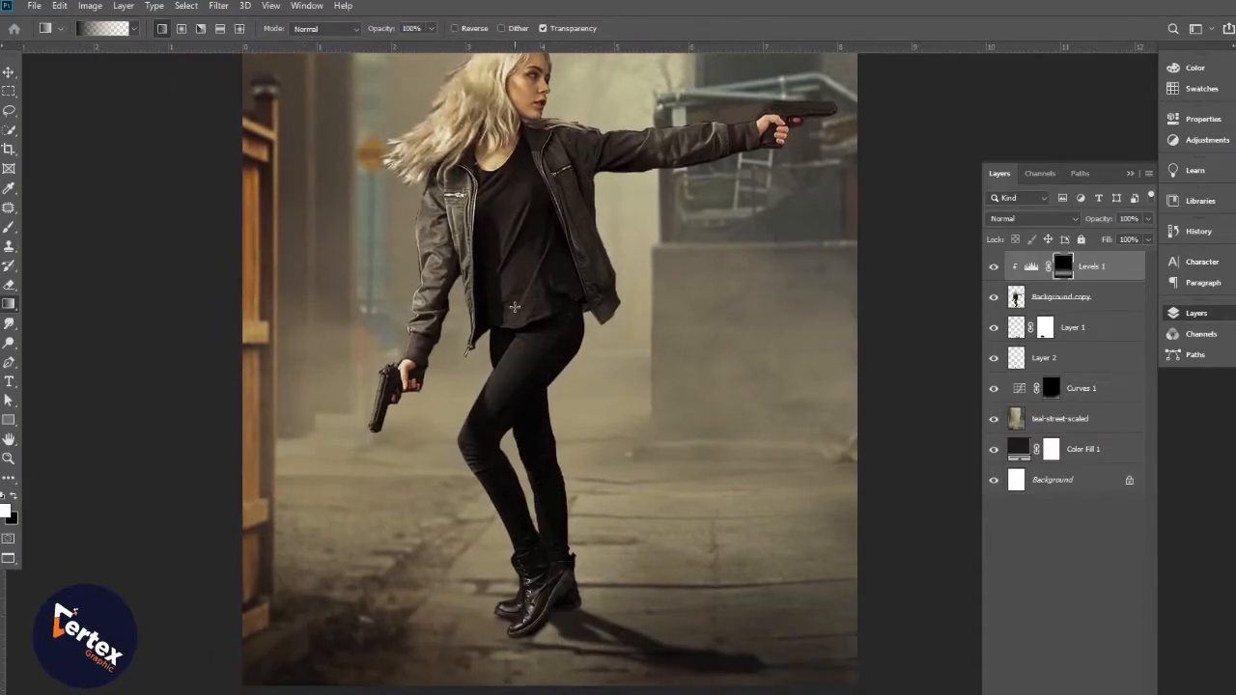
pyautogui.moveTo(540, 580)
pyautogui.mouseDown()
pyautogui.moveTo(552, 415)
pyautogui.moveTo(556, 488)
pyautogui.mouseUp()
pyautogui.moveTo(535, 635); pyautogui.dragTo(546, 507)
pyautogui.moveTo(535, 675); pyautogui.dragTo(535, 563)
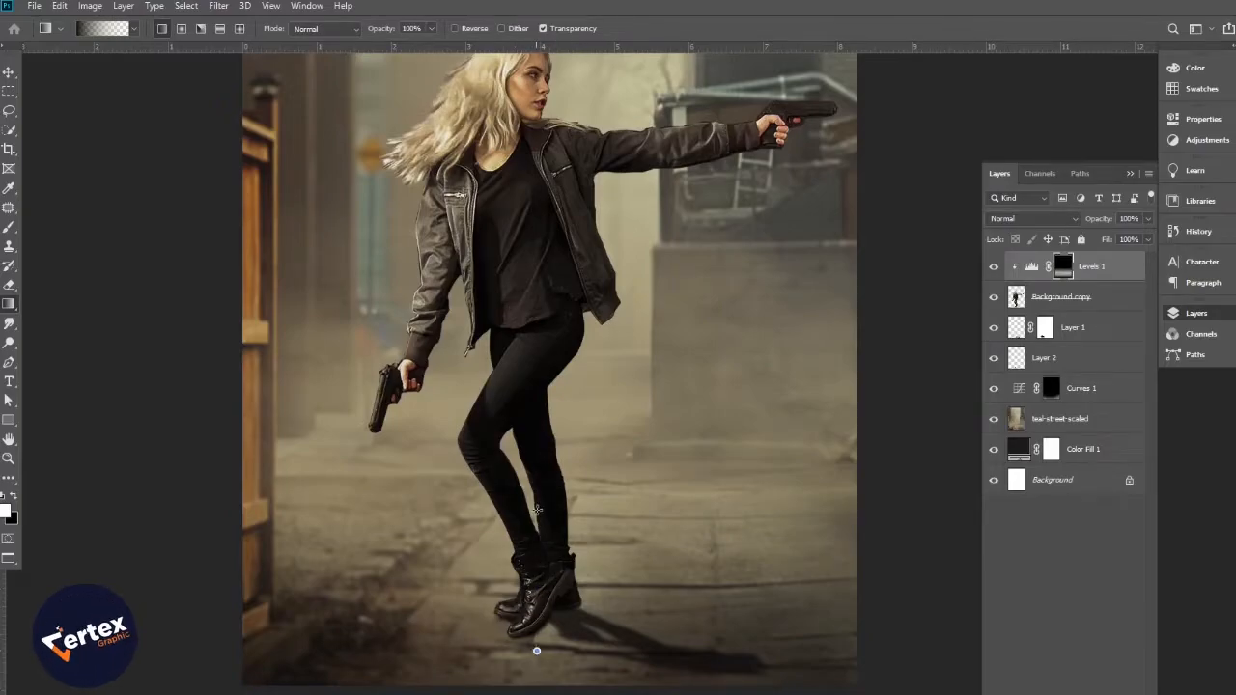
pyautogui.moveTo(551, 628); pyautogui.dragTo(553, 549)
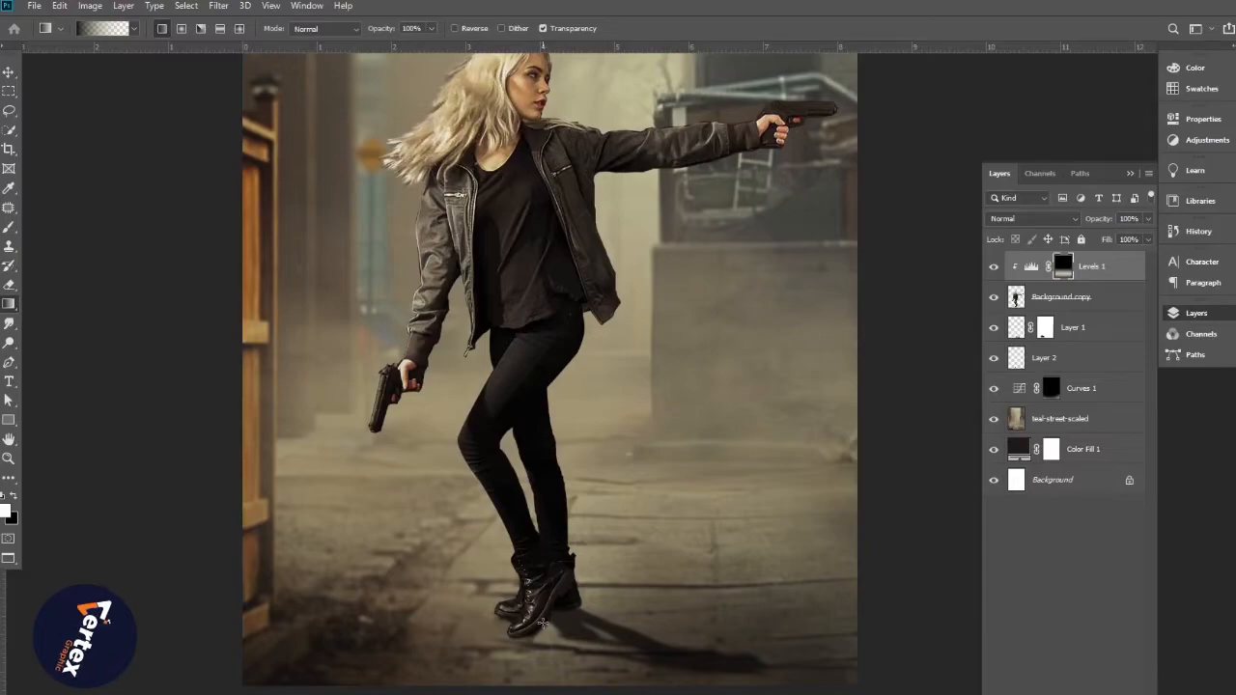
pyautogui.moveTo(538, 647); pyautogui.dragTo(538, 488)
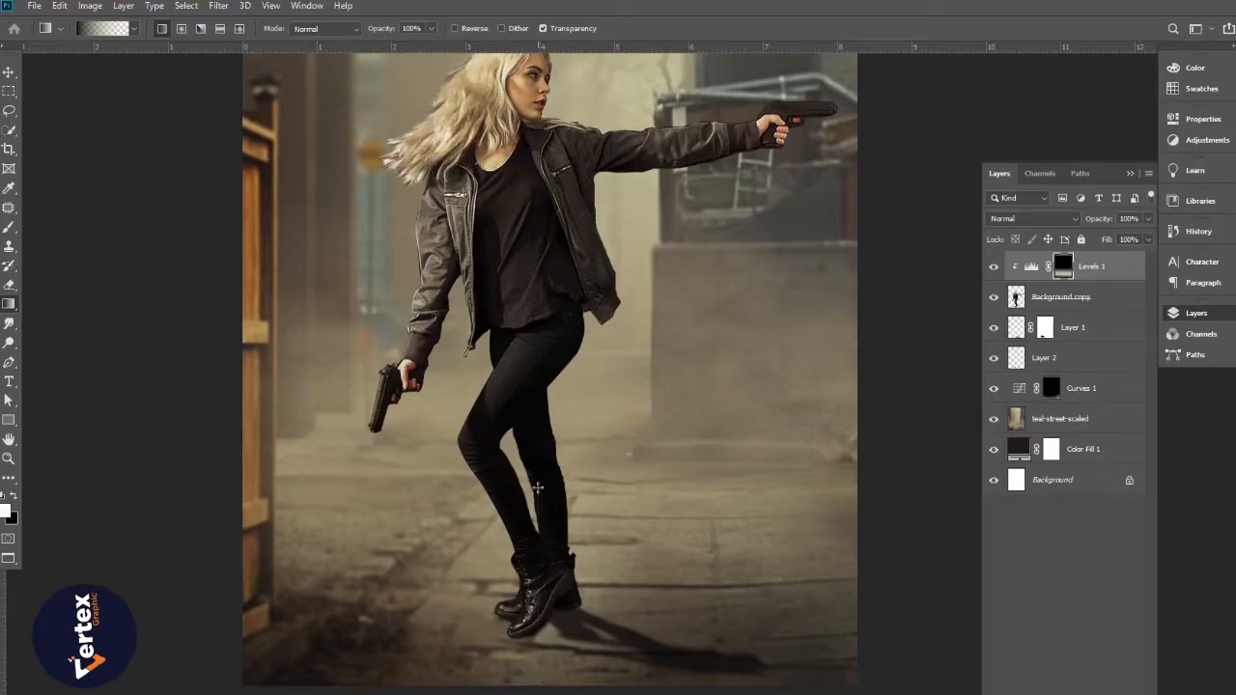
pyautogui.moveTo(531, 565); pyautogui.dragTo(531, 569)
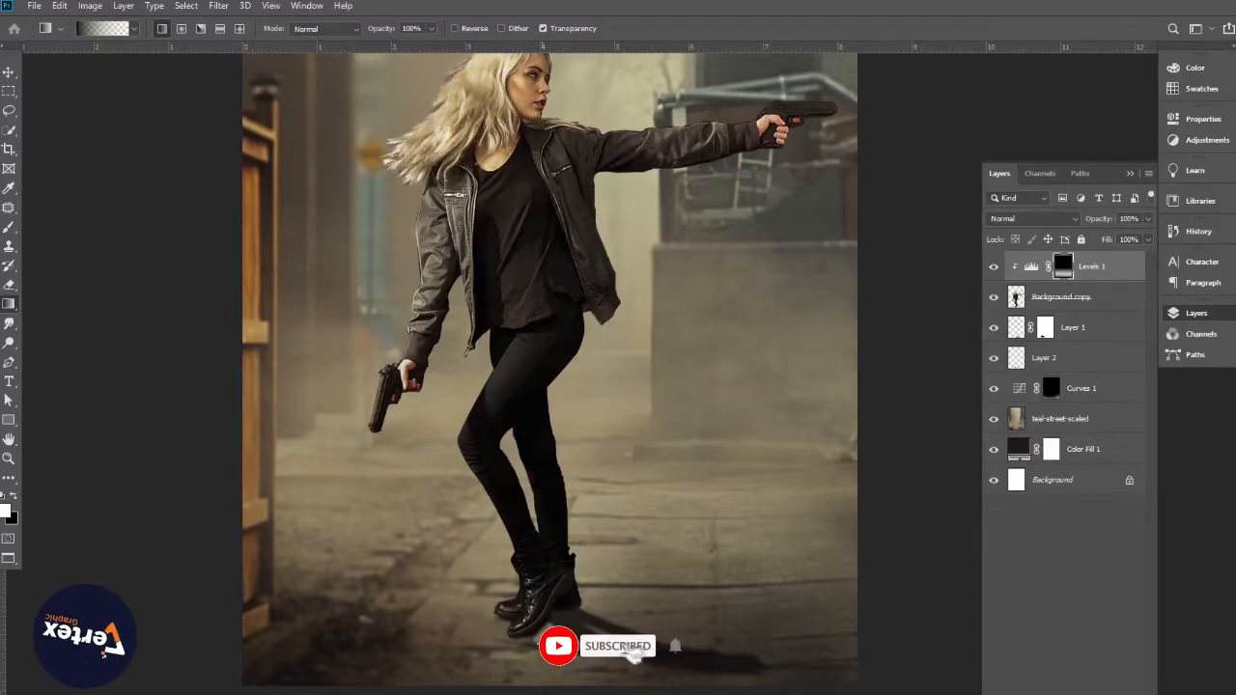
# Compare the woman with and without the Levels adjustment and examine the whole composition.
pyautogui.click(996, 267)
pyautogui.click(996, 266)
pyautogui.click(996, 267)
pyautogui.click(995, 266)
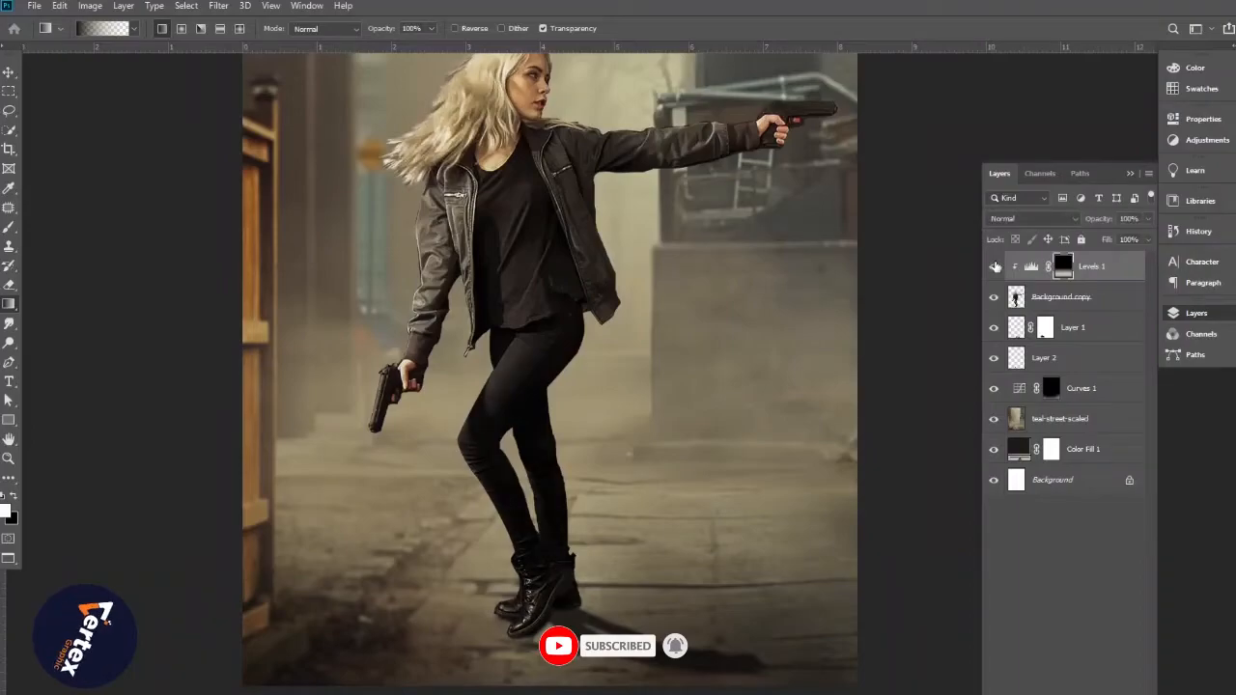
pyautogui.press('v')
pyautogui.hotkey('ctrl', '-')
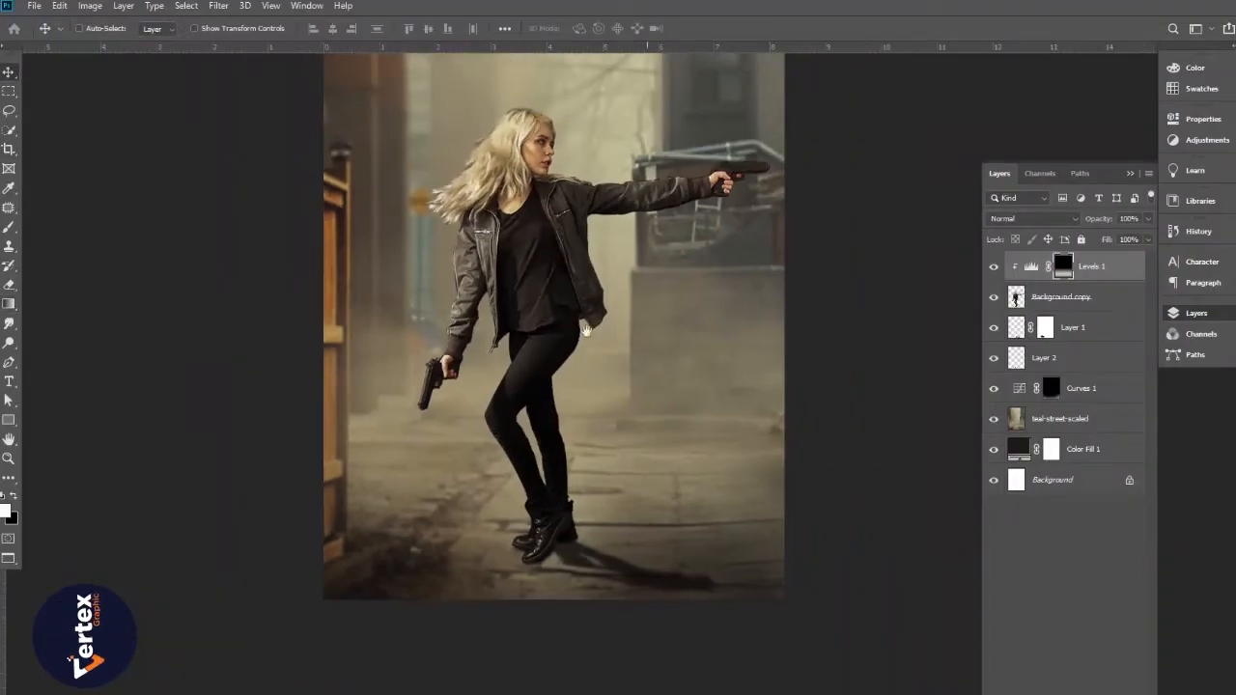
pyautogui.moveTo(586, 330); pyautogui.dragTo(582, 445)
pyautogui.keyDown('alt'); pyautogui.click(583, 385); pyautogui.keyUp('alt')
pyautogui.moveTo(583, 387); pyautogui.dragTo(583, 398)
pyautogui.keyDown('ctrl'); pyautogui.click(585, 402); pyautogui.keyUp('ctrl')
# Add a new empty layer above the Levels adjustment and switch to the Gradient tool.
pyautogui.click(1032, 267)
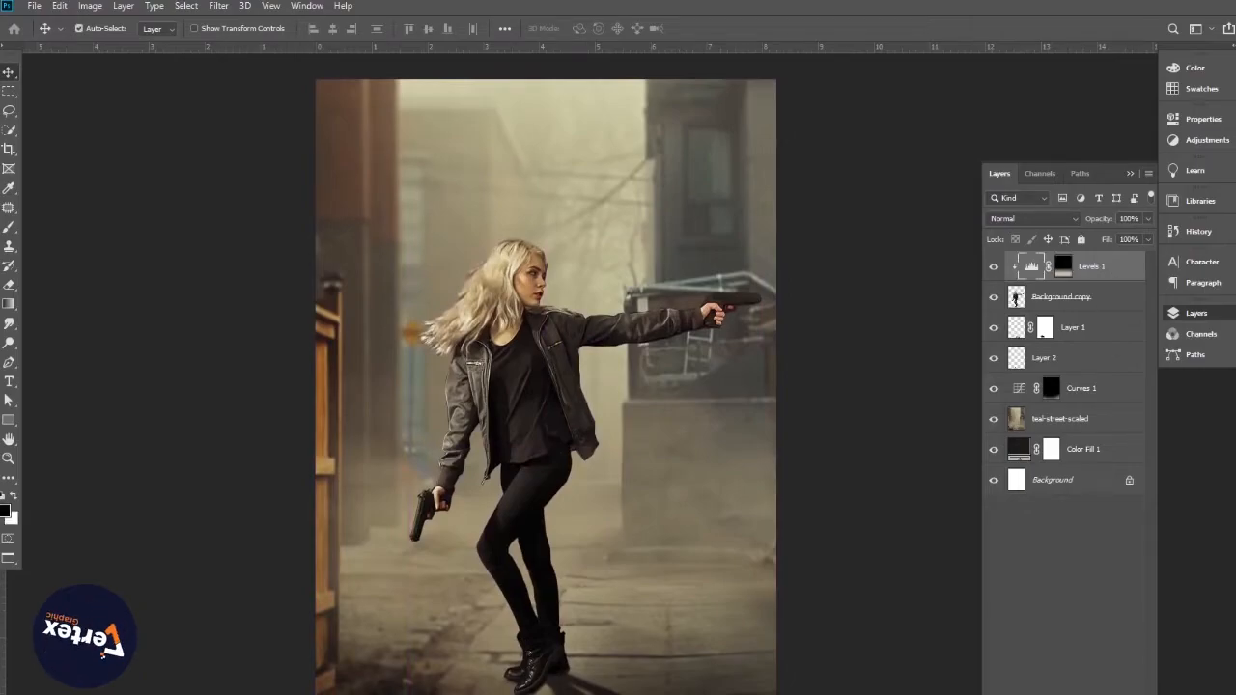
pyautogui.hotkey('ctrl', 'shift', 'alt', 'n')
pyautogui.press('g')
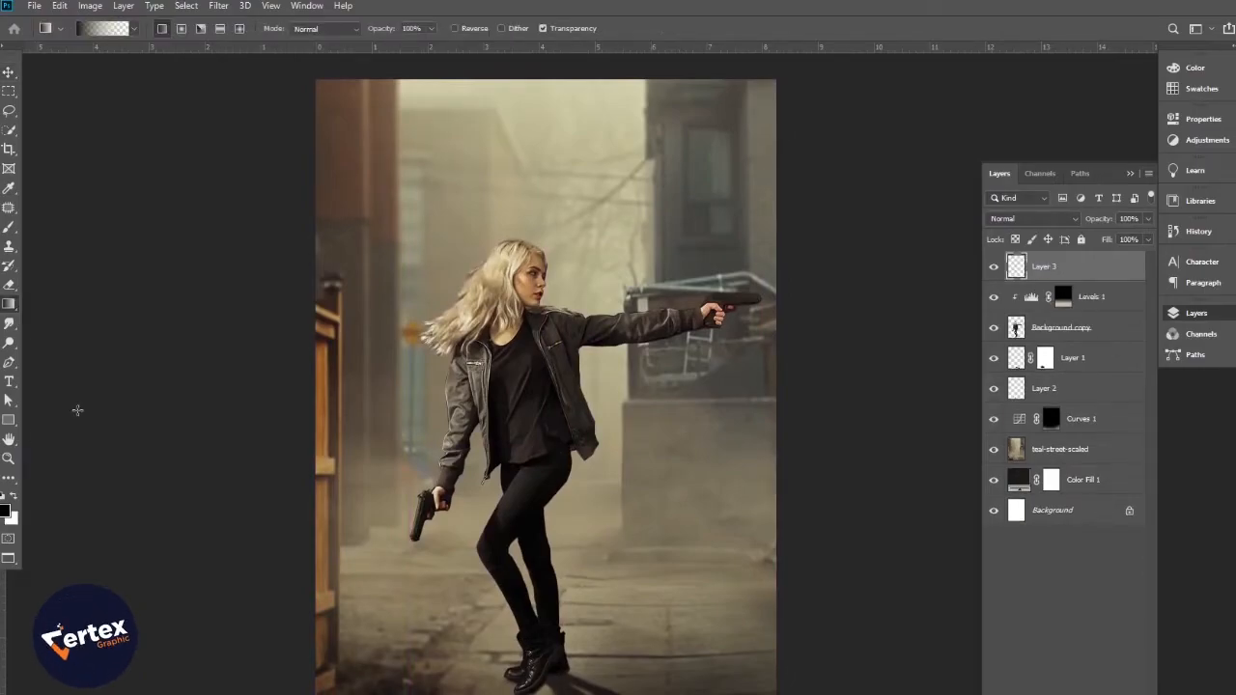
pyautogui.scroll(-3, 545, 386)
pyautogui.moveTo(533, 586); pyautogui.dragTo(531, 643)
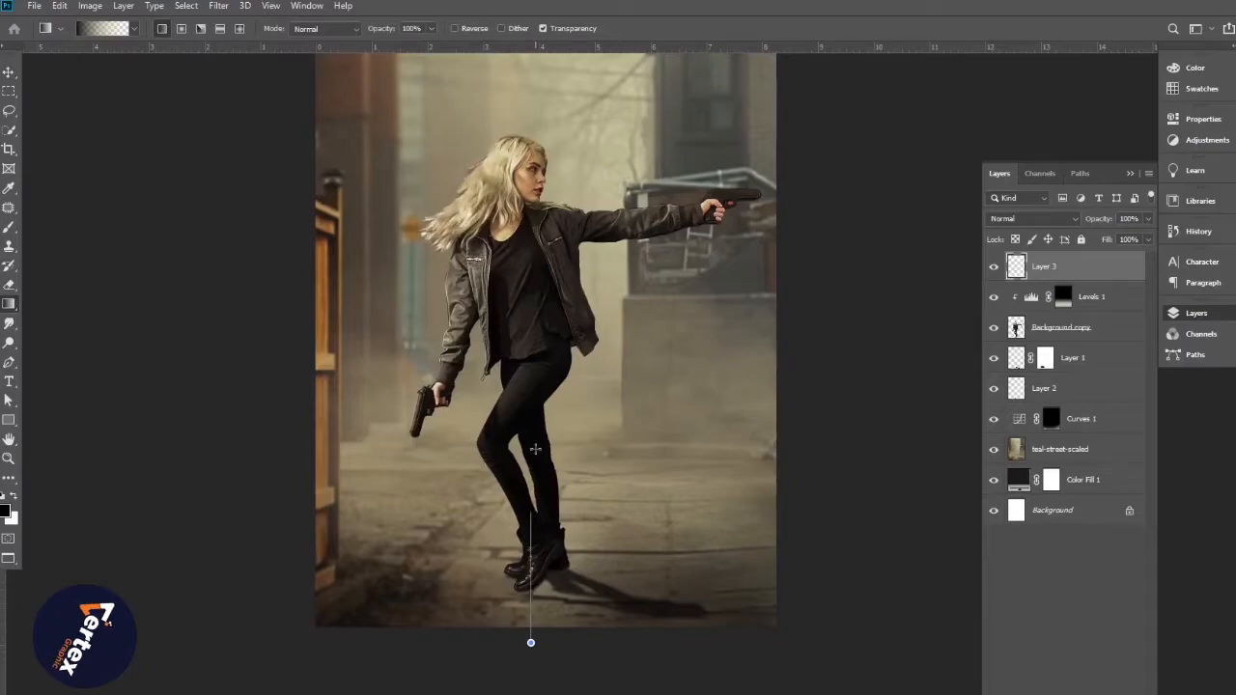
pyautogui.moveTo(535, 449); pyautogui.dragTo(533, 416)
pyautogui.hotkey('ctrl', 'z')
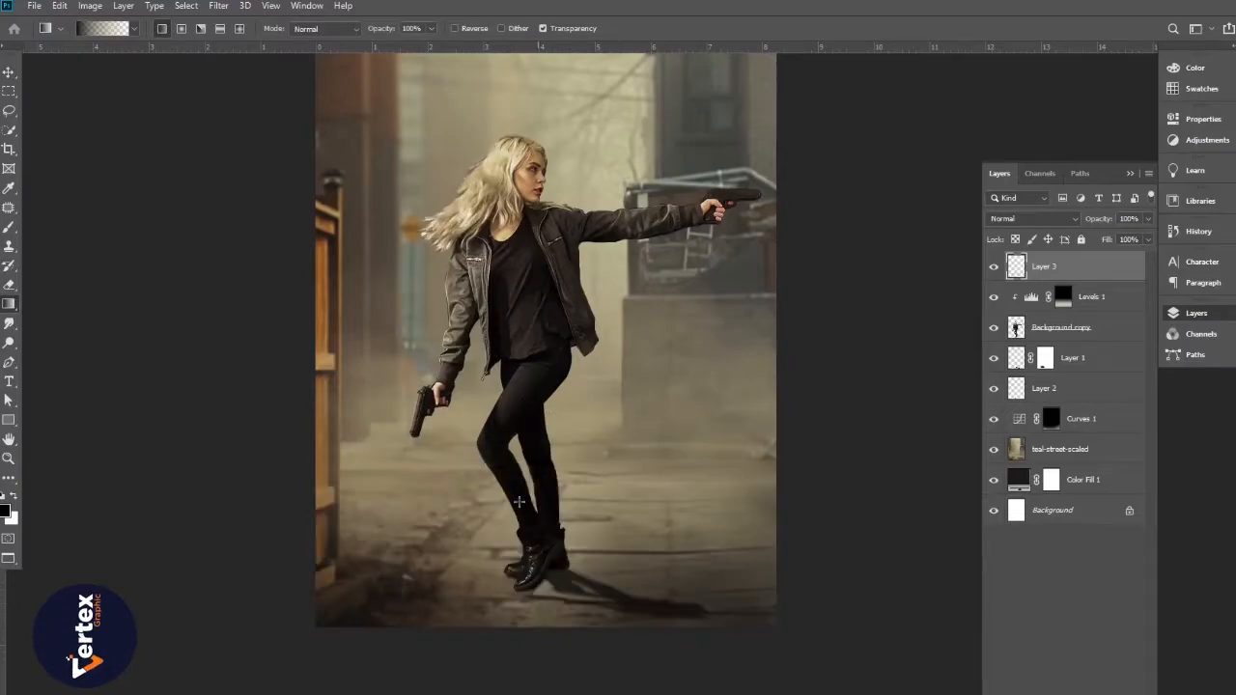
pyautogui.click(13, 498)
pyautogui.click(14, 497)
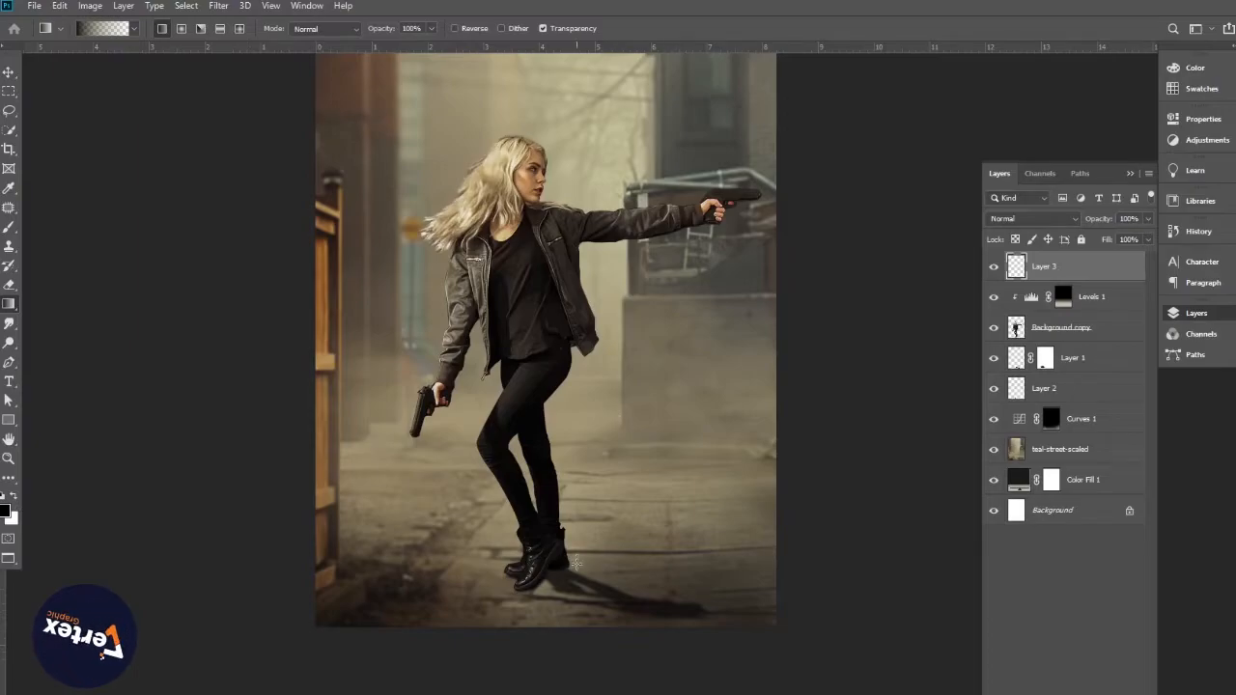
# Fade a black-to-transparent linear gradient from the picture's bottom edge up to her hips and lower its layer's opacity to 77%.
pyautogui.moveTo(556, 632); pyautogui.dragTo(542, 361)
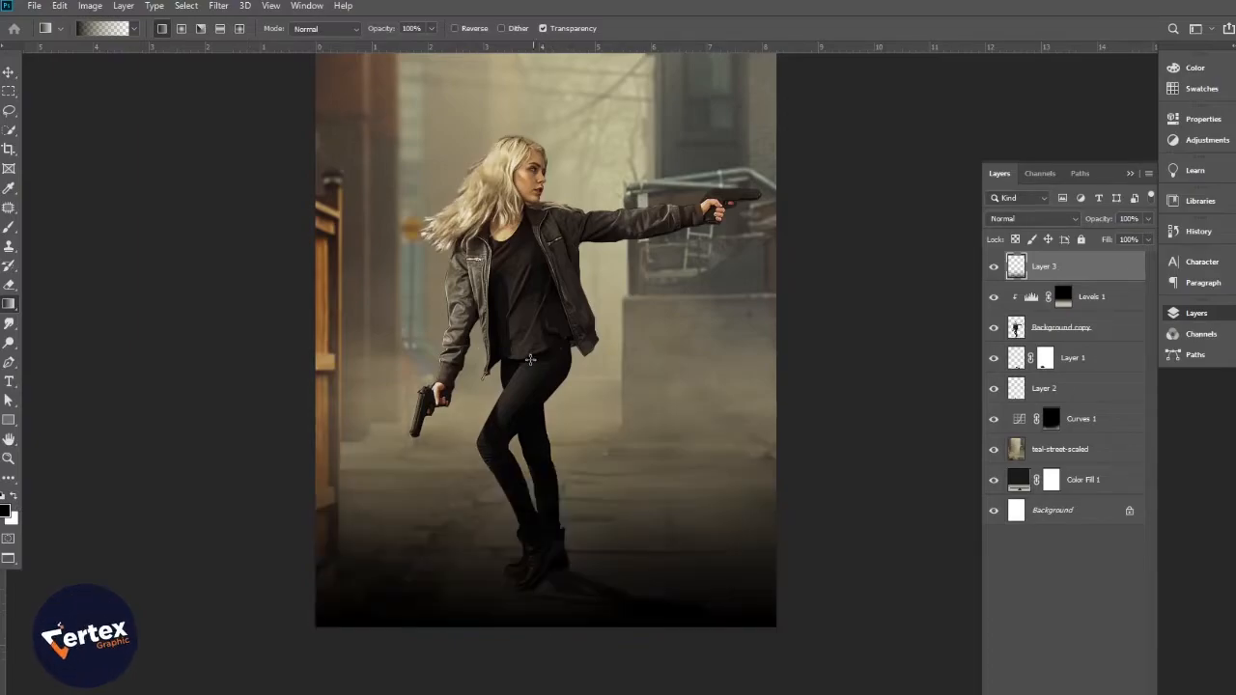
pyautogui.click(10, 73)
pyautogui.hotkey('ctrl', '-')
pyautogui.moveTo(588, 319)
pyautogui.mouseDown()
pyautogui.moveTo(594, 474)
pyautogui.moveTo(594, 330)
pyautogui.mouseUp()
pyautogui.keyDown('ctrl'); pyautogui.click(590, 444); pyautogui.keyUp('ctrl')
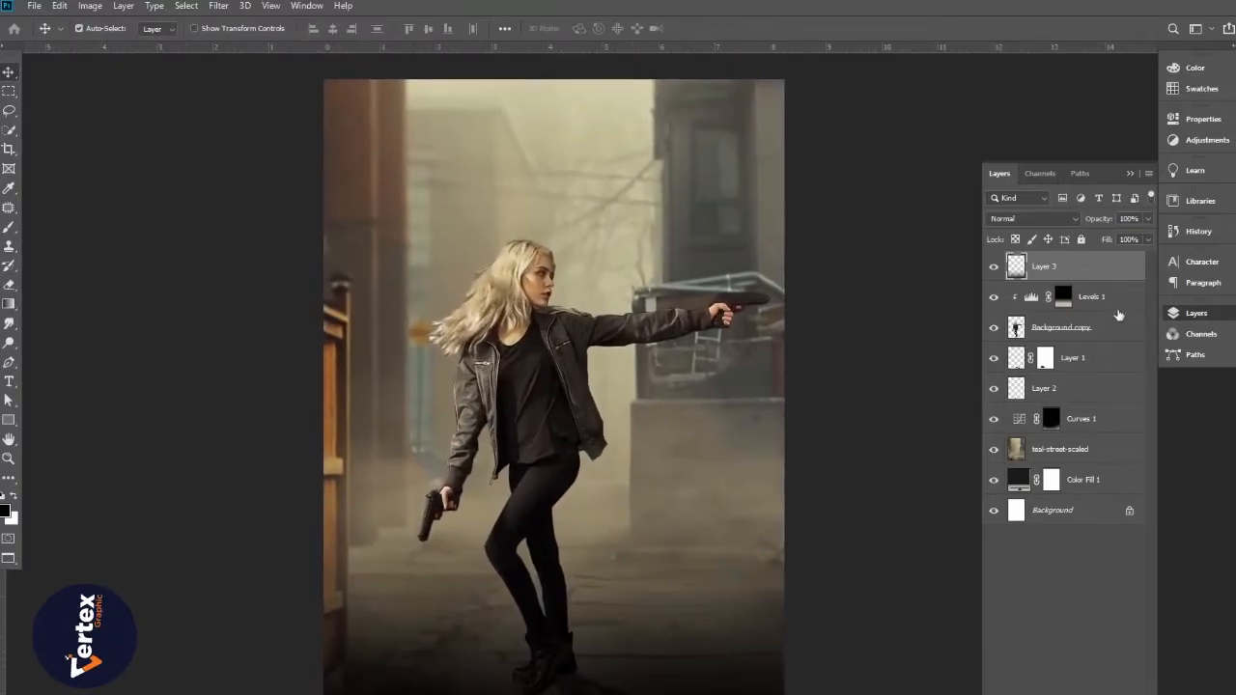
pyautogui.moveTo(1106, 220); pyautogui.dragTo(1088, 220)
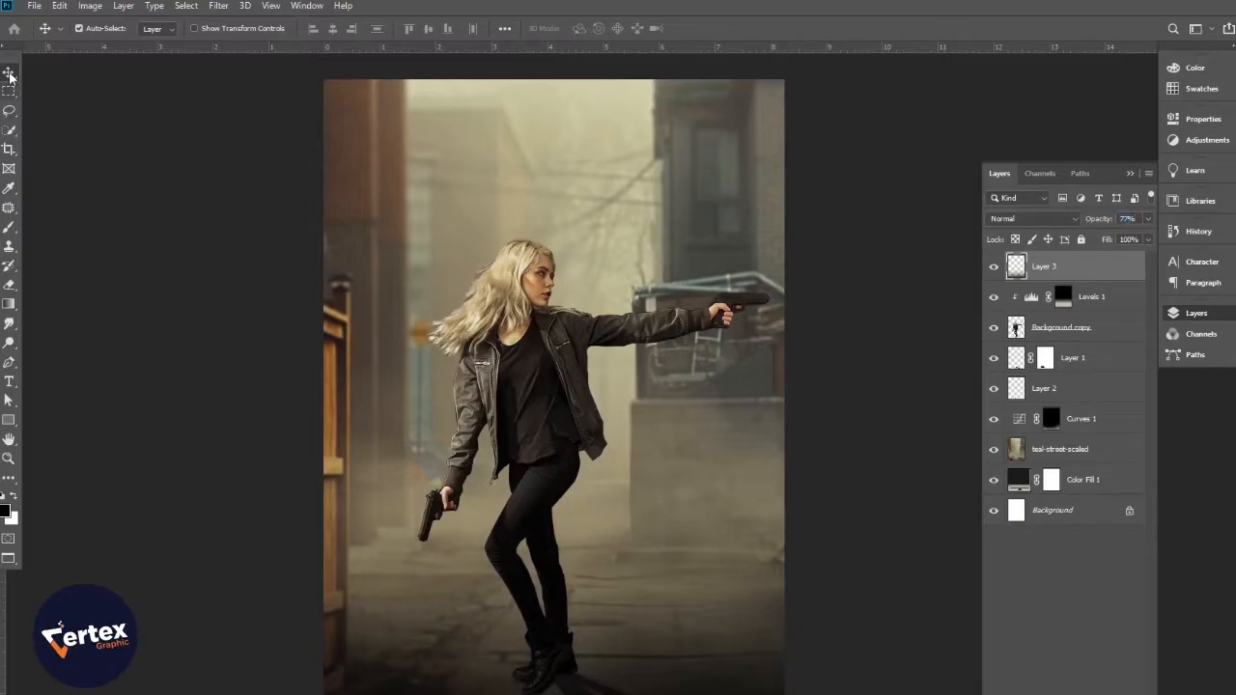
pyautogui.click(885, 368)
# Add a new layer directly above the Levels adjustment and clip it to the woman's layer.
pyautogui.hotkey('ctrl', '+')
pyautogui.moveTo(613, 395); pyautogui.dragTo(612, 404)
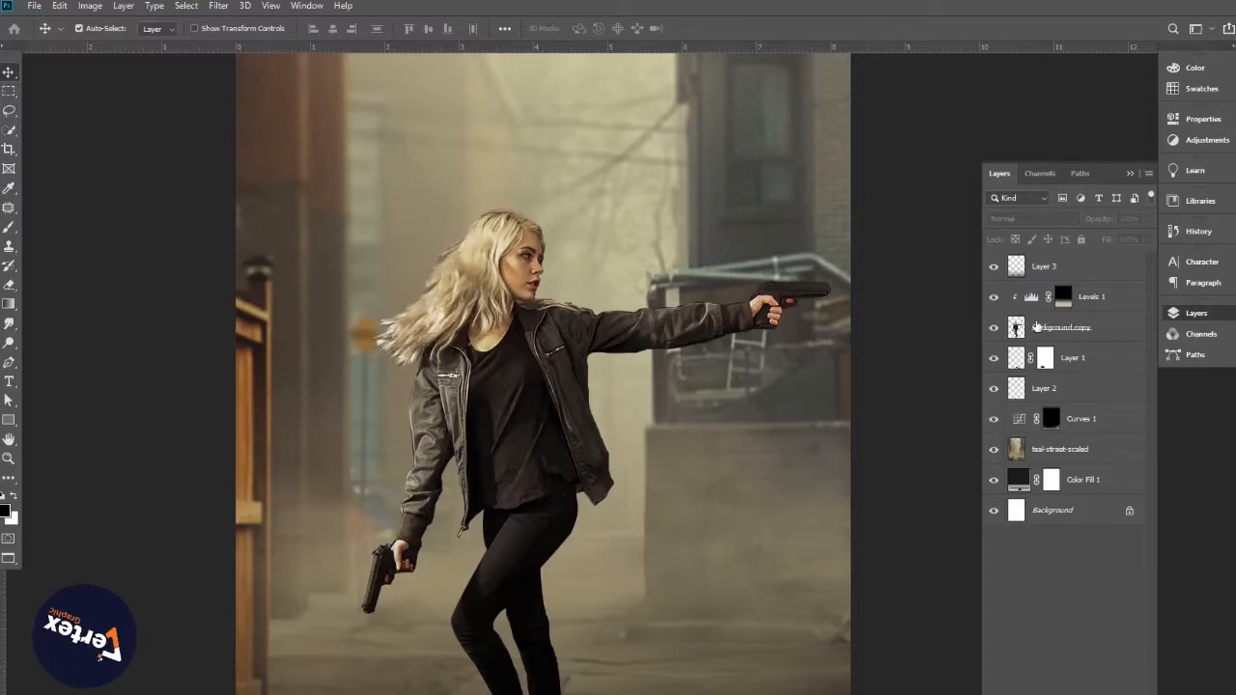
pyautogui.click(1084, 289)
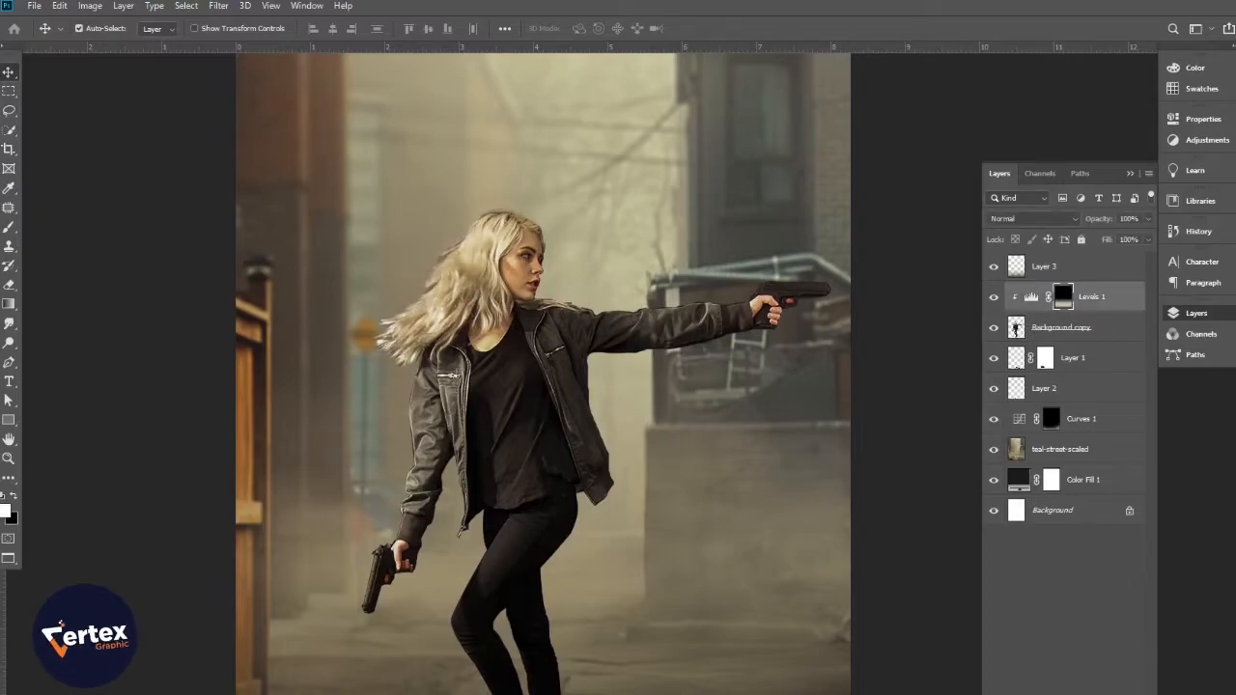
pyautogui.hotkey('ctrl', 'shift', 'alt', 'n')
pyautogui.press('x')
pyautogui.keyDown('alt'); pyautogui.click(1049, 306); pyautogui.keyUp('alt')
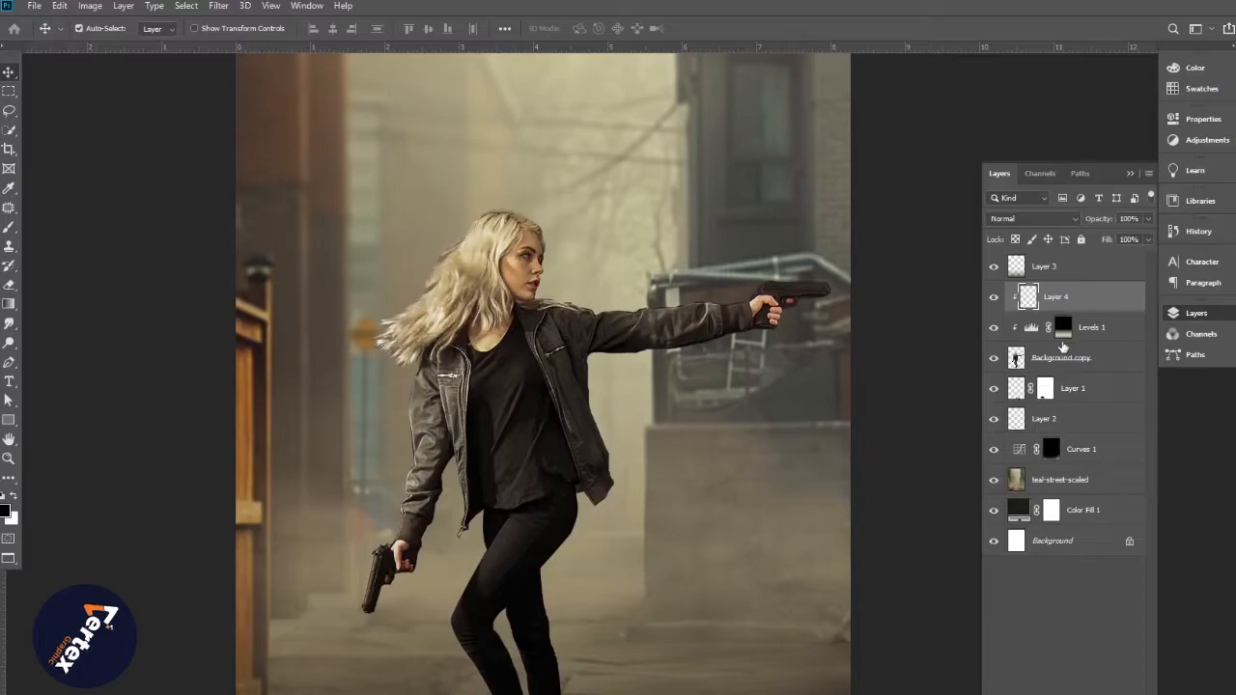
# Fill the clipped layer with gray and set its blend mode to Overlay.
pyautogui.click(60, 6)
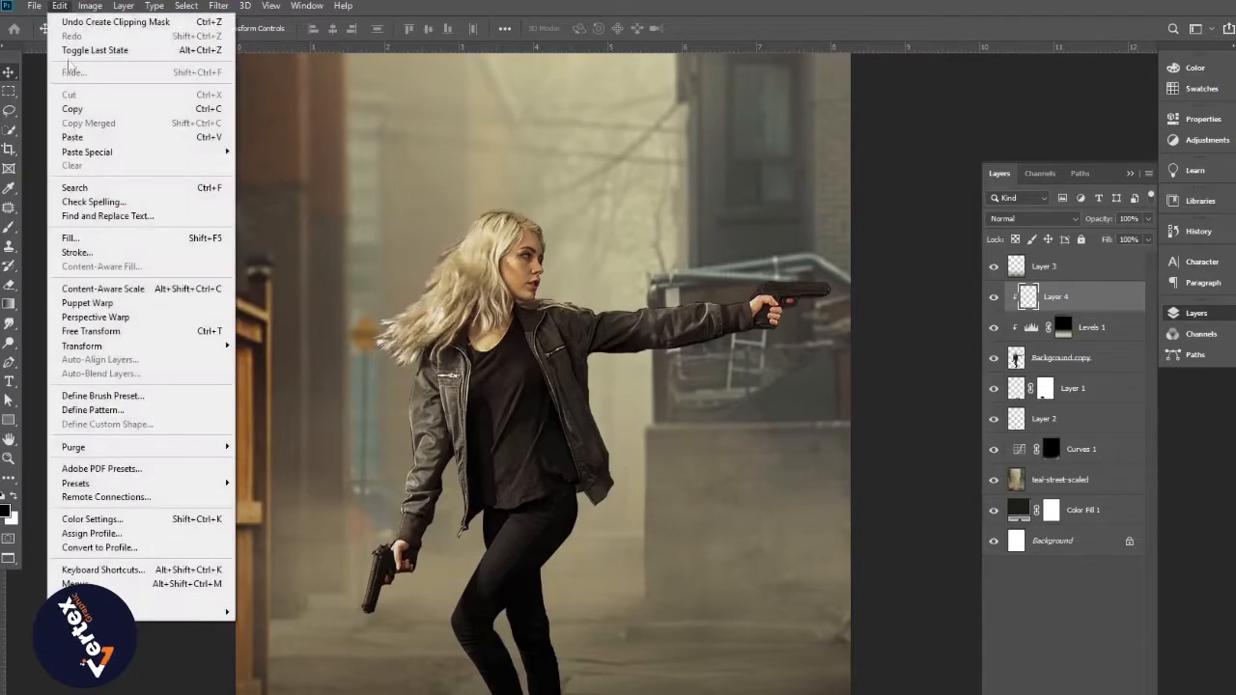
pyautogui.click(68, 237)
pyautogui.click(710, 199)
pyautogui.press('v')
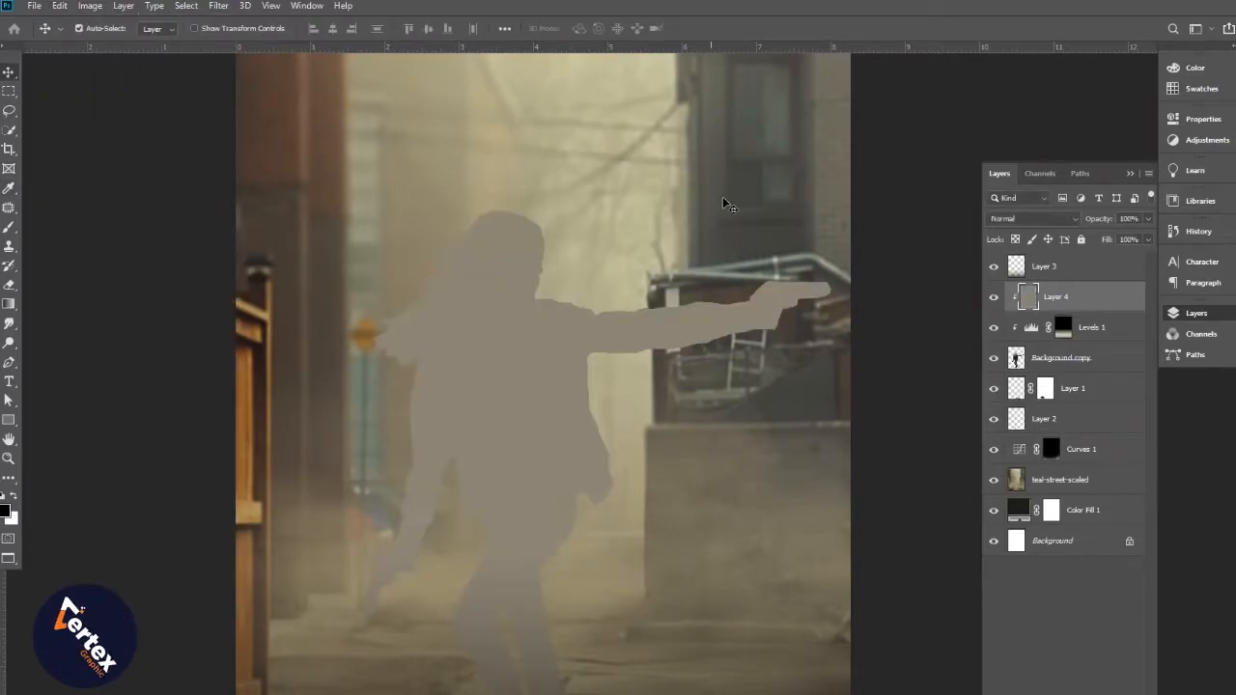
pyautogui.click(1031, 219)
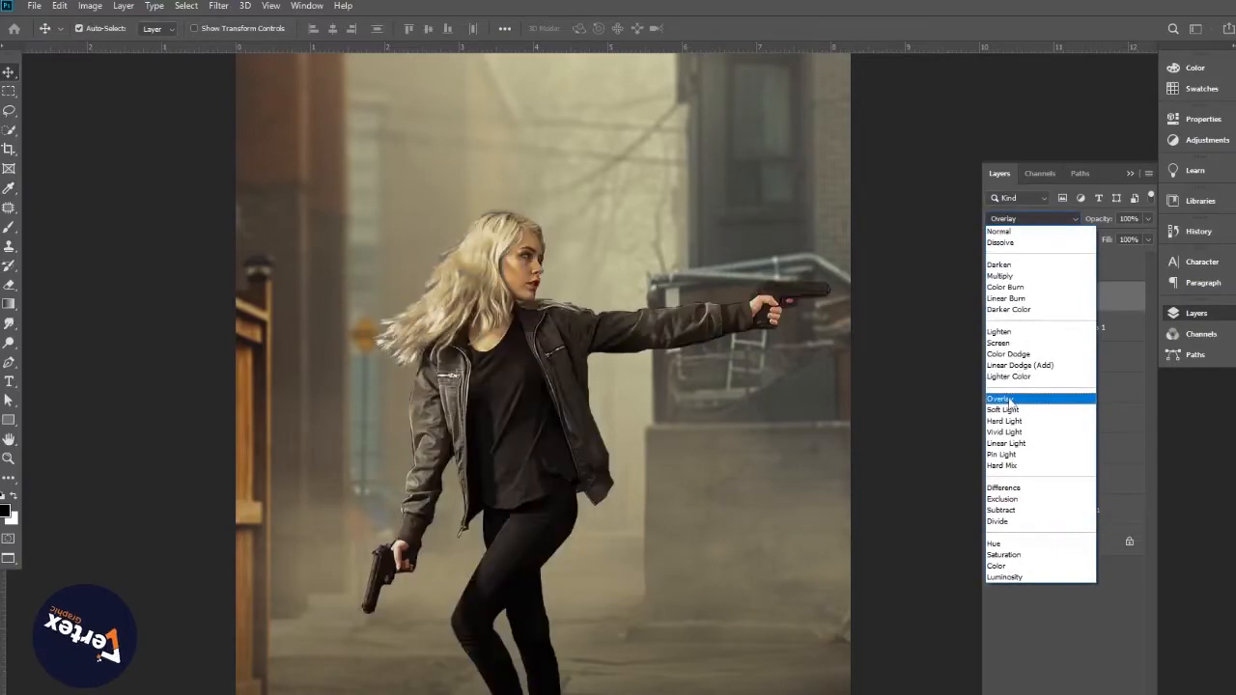
pyautogui.click(1033, 396)
# Darken the shadowed folds of her shirt on the gray overlay layer using the Burn tool, 125 px brush, Midtones range and 67% exposure.
pyautogui.keyDown('ctrl'); pyautogui.click(497, 357); pyautogui.keyUp('ctrl')
pyautogui.keyDown('ctrl'); pyautogui.click(497, 358); pyautogui.keyUp('ctrl')
pyautogui.moveTo(494, 396); pyautogui.dragTo(522, 271)
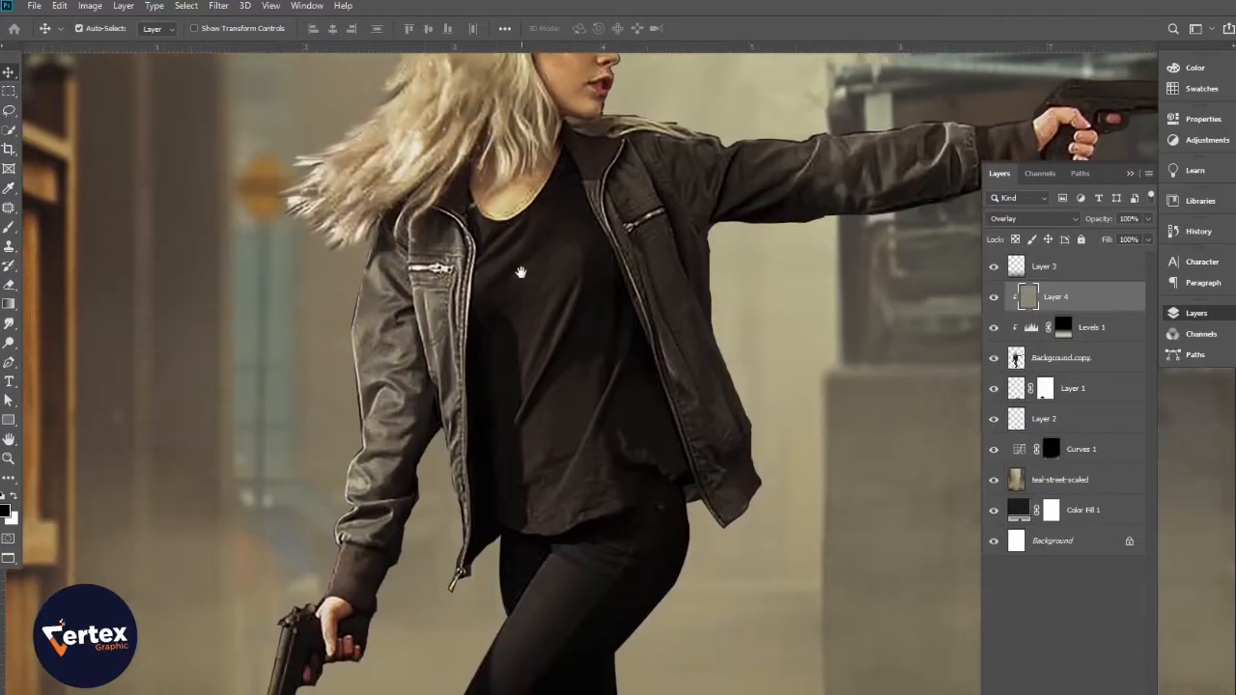
pyautogui.click(12, 344)
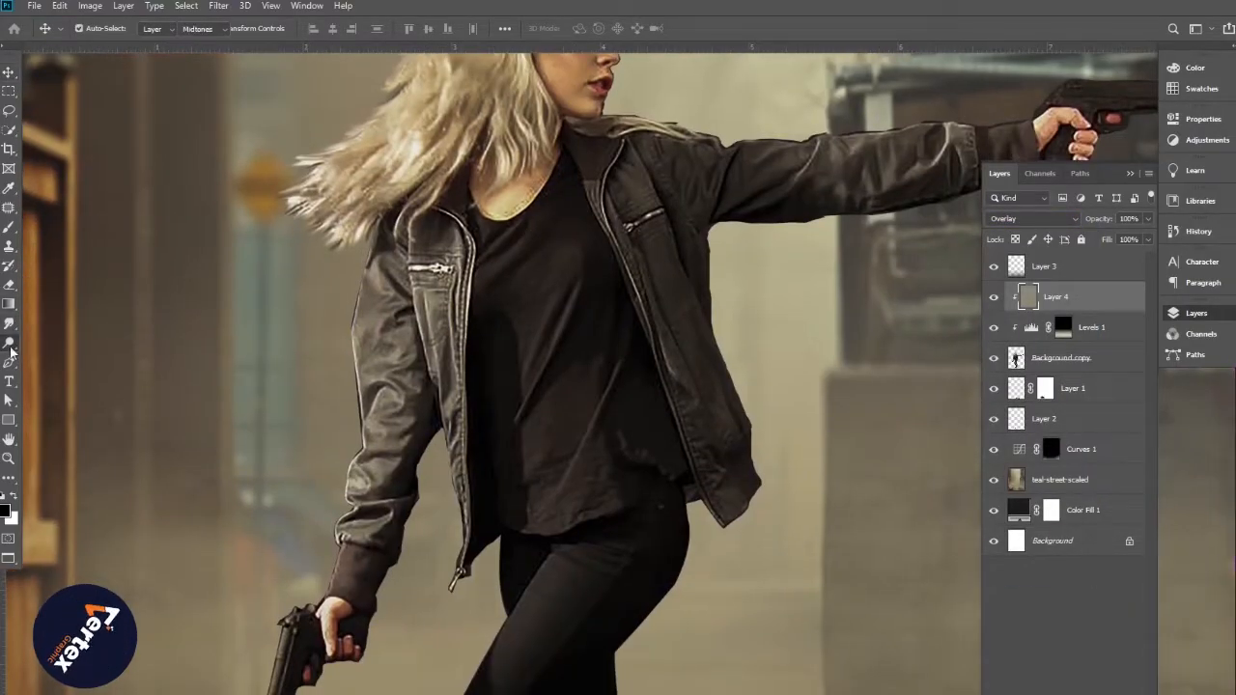
pyautogui.rightClick(12, 345)
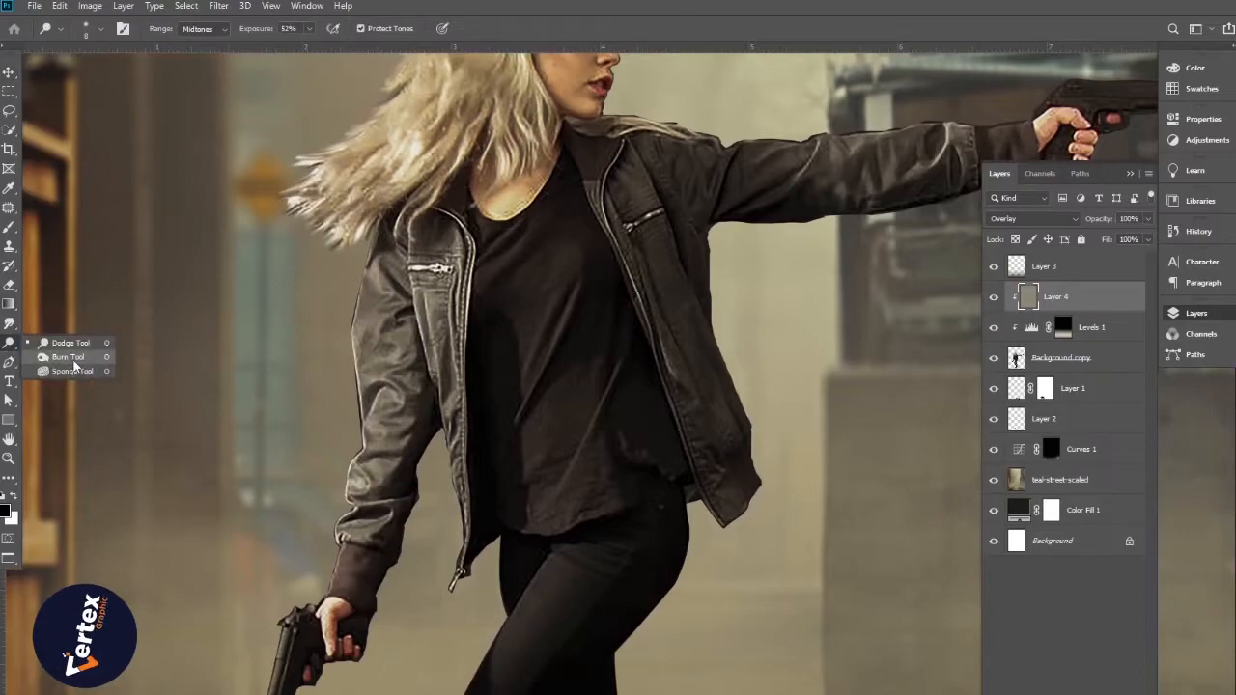
pyautogui.click(67, 359)
pyautogui.keyDown('ctrl'); pyautogui.click(456, 369); pyautogui.keyUp('ctrl')
pyautogui.moveTo(455, 369); pyautogui.dragTo(429, 242)
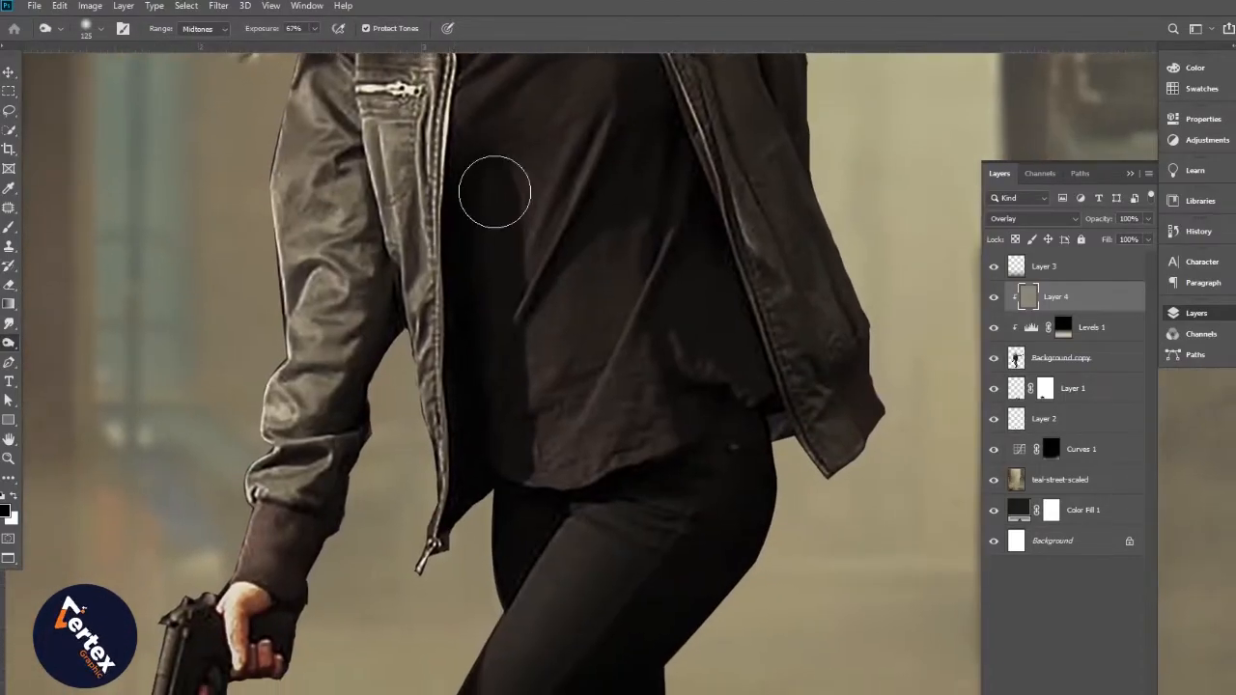
# Burn the shadow areas on her hips, along both legs and over the boots.
pyautogui.moveTo(516, 447); pyautogui.dragTo(510, 317)
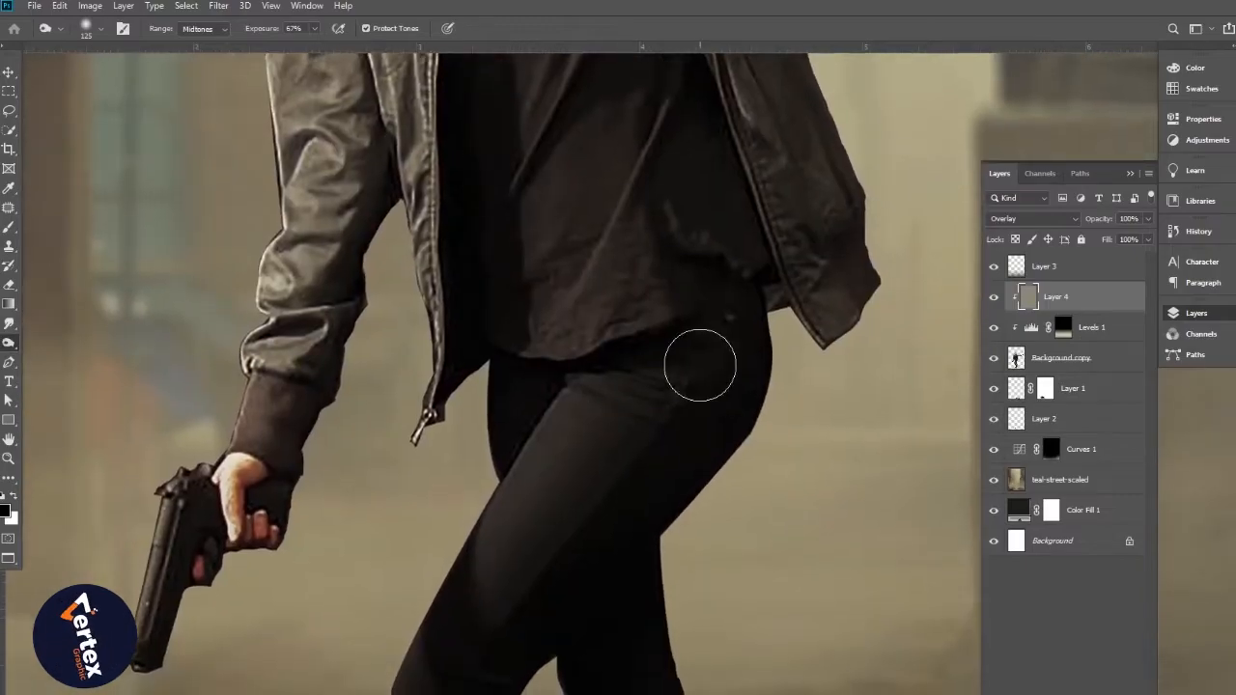
pyautogui.moveTo(513, 585); pyautogui.dragTo(489, 377)
pyautogui.moveTo(492, 573); pyautogui.dragTo(483, 539)
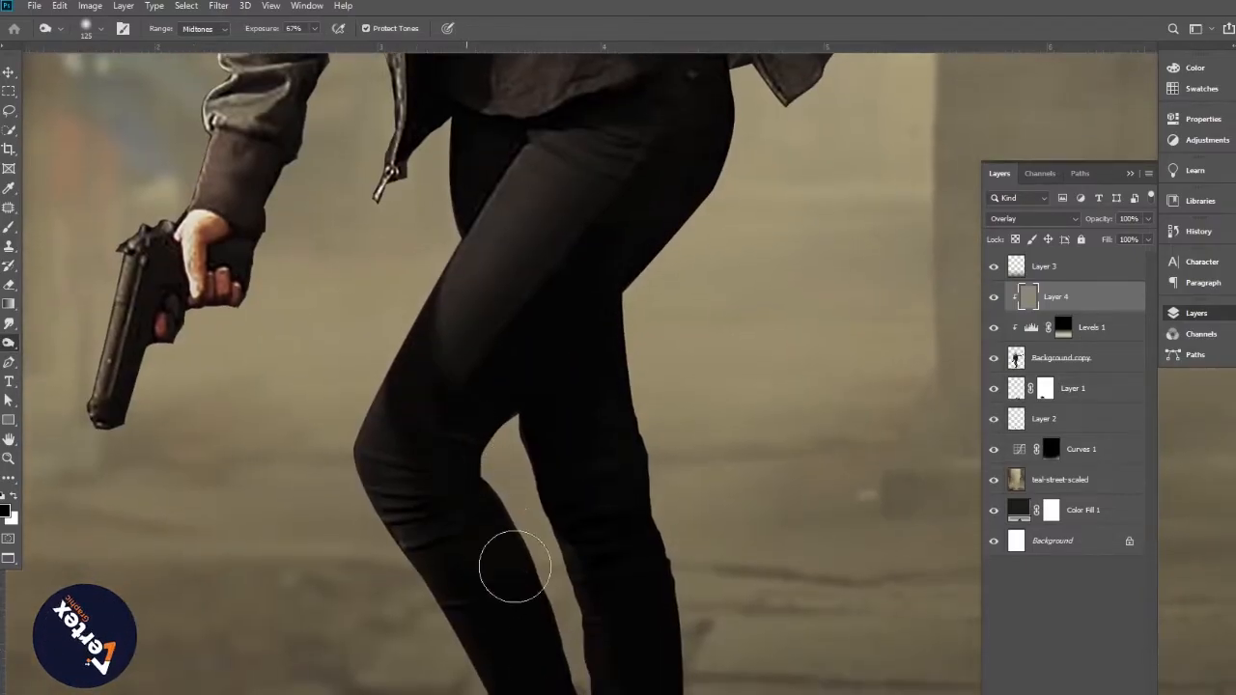
pyautogui.moveTo(634, 640); pyautogui.dragTo(591, 325)
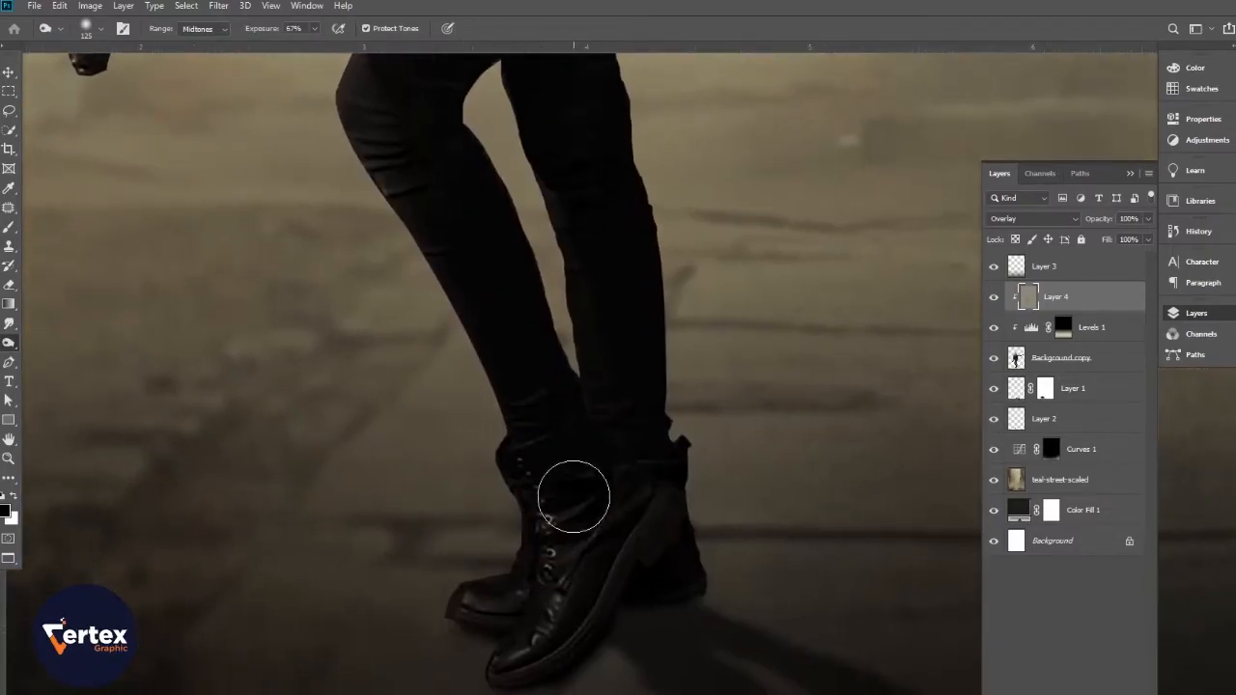
# Burn the darker folds of the open jacket, its collar and the outstretched sleeve.
pyautogui.moveTo(676, 125)
pyautogui.mouseDown()
pyautogui.moveTo(624, 341)
pyautogui.moveTo(474, 566)
pyautogui.mouseUp()
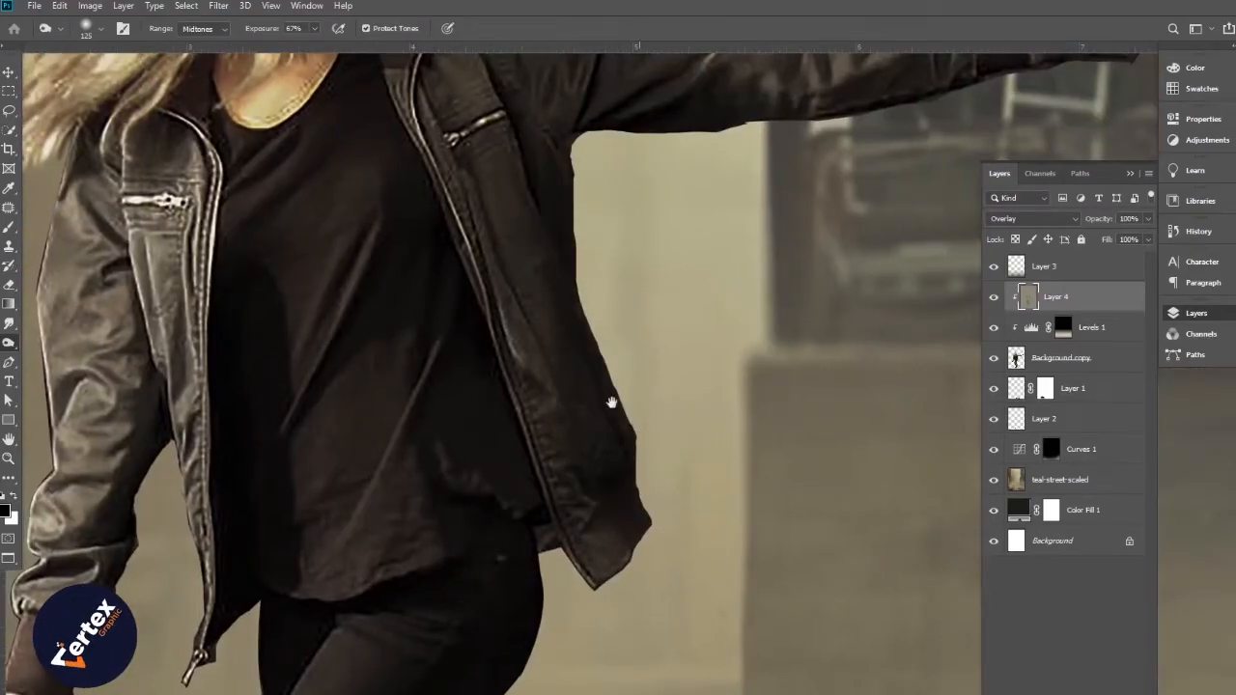
pyautogui.moveTo(571, 293); pyautogui.dragTo(546, 530)
pyautogui.moveTo(874, 309)
pyautogui.mouseDown()
pyautogui.moveTo(664, 384)
pyautogui.moveTo(565, 384)
pyautogui.mouseUp()
pyautogui.moveTo(386, 455)
pyautogui.mouseDown()
pyautogui.moveTo(525, 408)
pyautogui.moveTo(521, 427)
pyautogui.mouseUp()
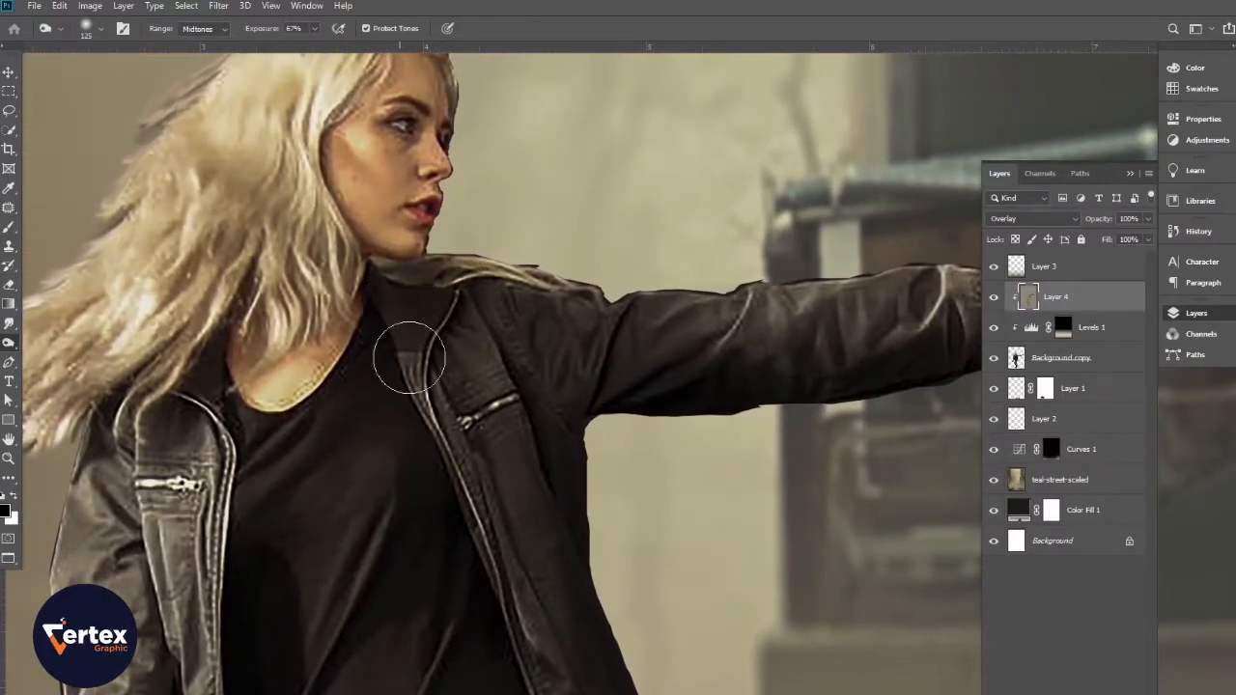
# Burn the shadows on her lowered sleeve and gun hand and along the adjoining jacket edge.
pyautogui.moveTo(489, 673); pyautogui.dragTo(573, 453)
pyautogui.moveTo(339, 599); pyautogui.dragTo(439, 352)
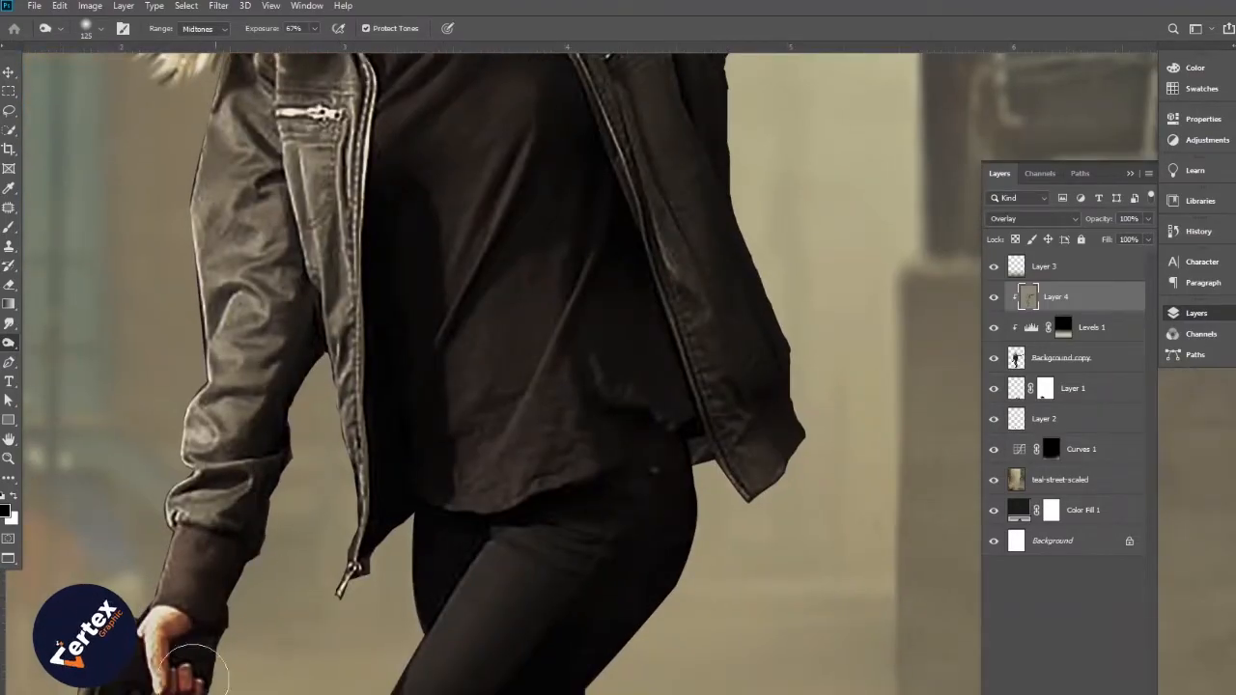
pyautogui.moveTo(276, 544)
pyautogui.mouseDown()
pyautogui.moveTo(280, 420)
pyautogui.moveTo(315, 360)
pyautogui.mouseUp()
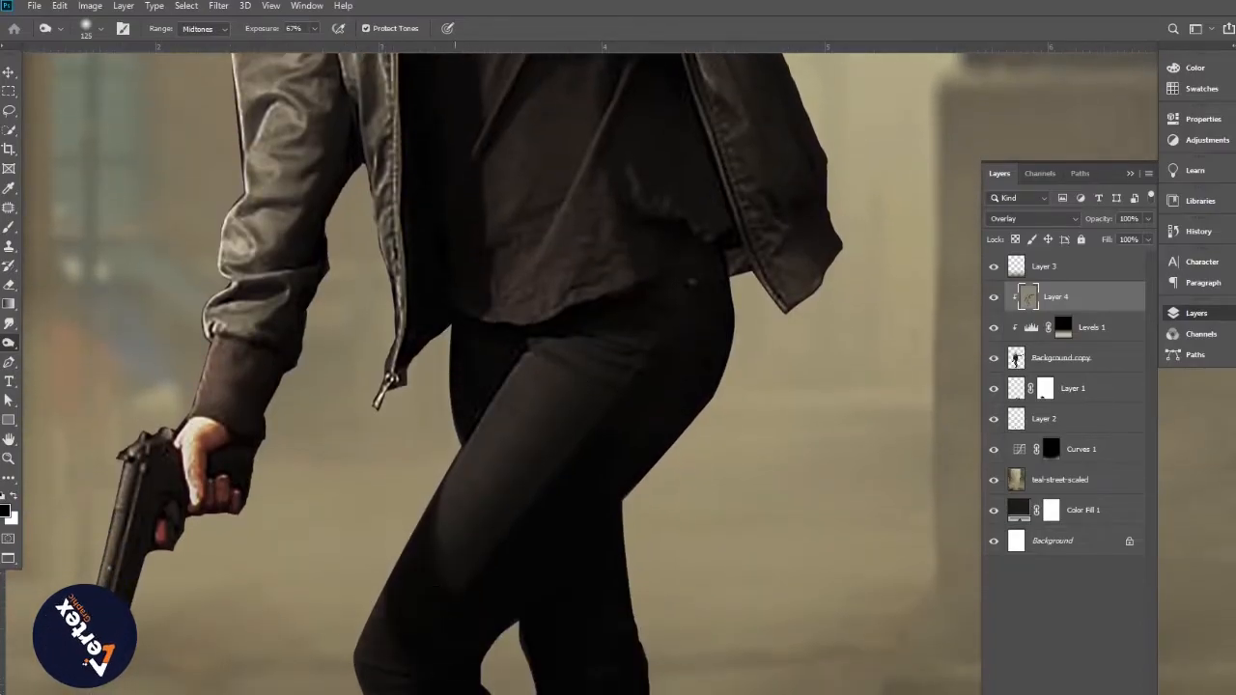
pyautogui.scroll(10, 418, 625)
pyautogui.moveTo(464, 625); pyautogui.dragTo(401, 593)
pyautogui.moveTo(489, 344); pyautogui.dragTo(513, 664)
pyautogui.scroll(-3, 541, 551)
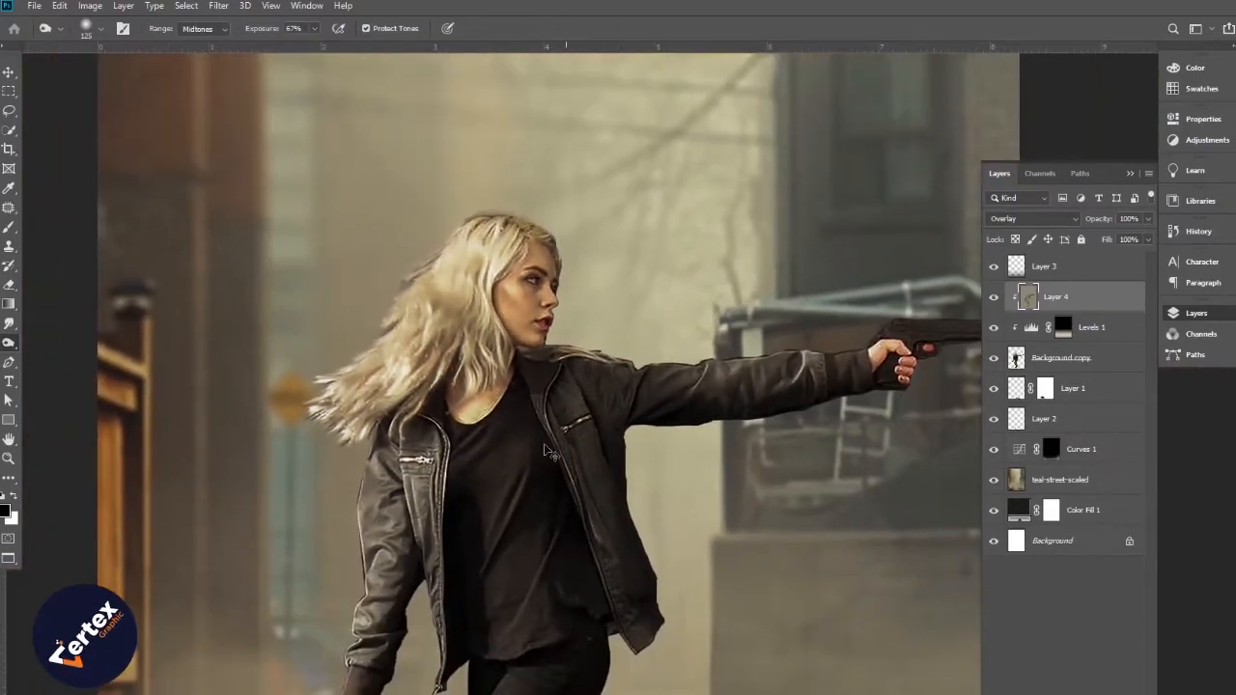
pyautogui.scroll(-2, 562, 406)
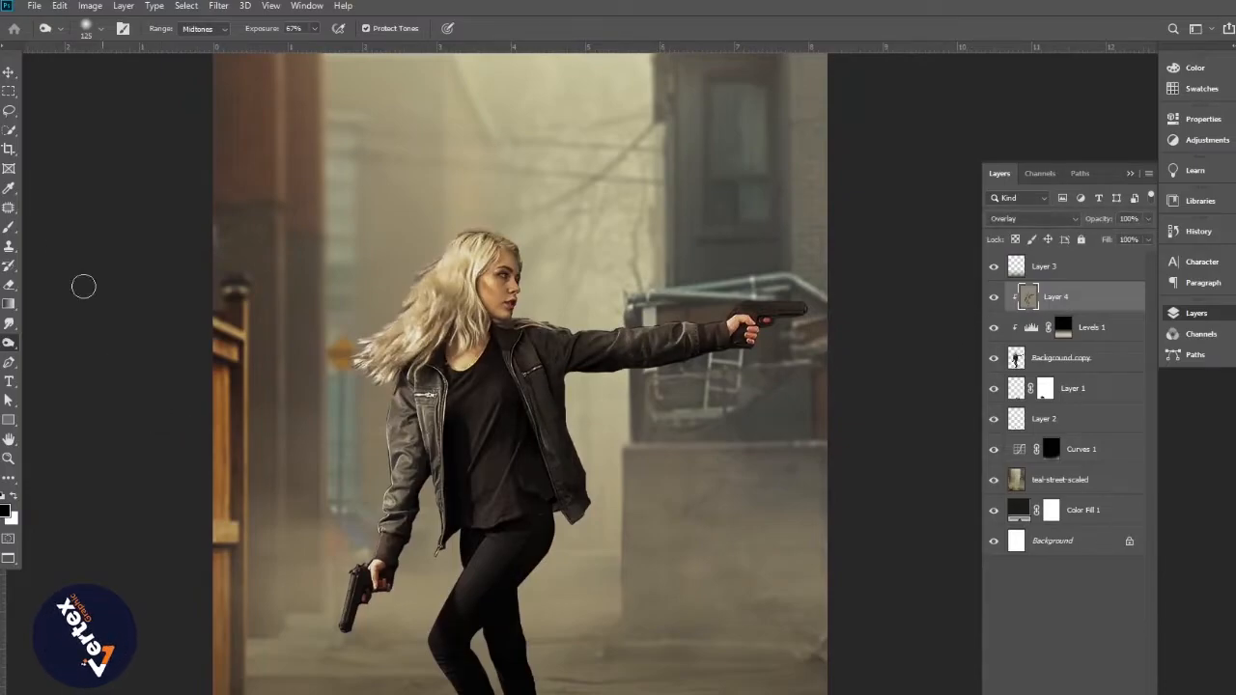
# Brighten the highlights on her hair and jacket with the Dodge tool, using a 30 px brush, Midtones range and 52% exposure.
pyautogui.rightClick(9, 344)
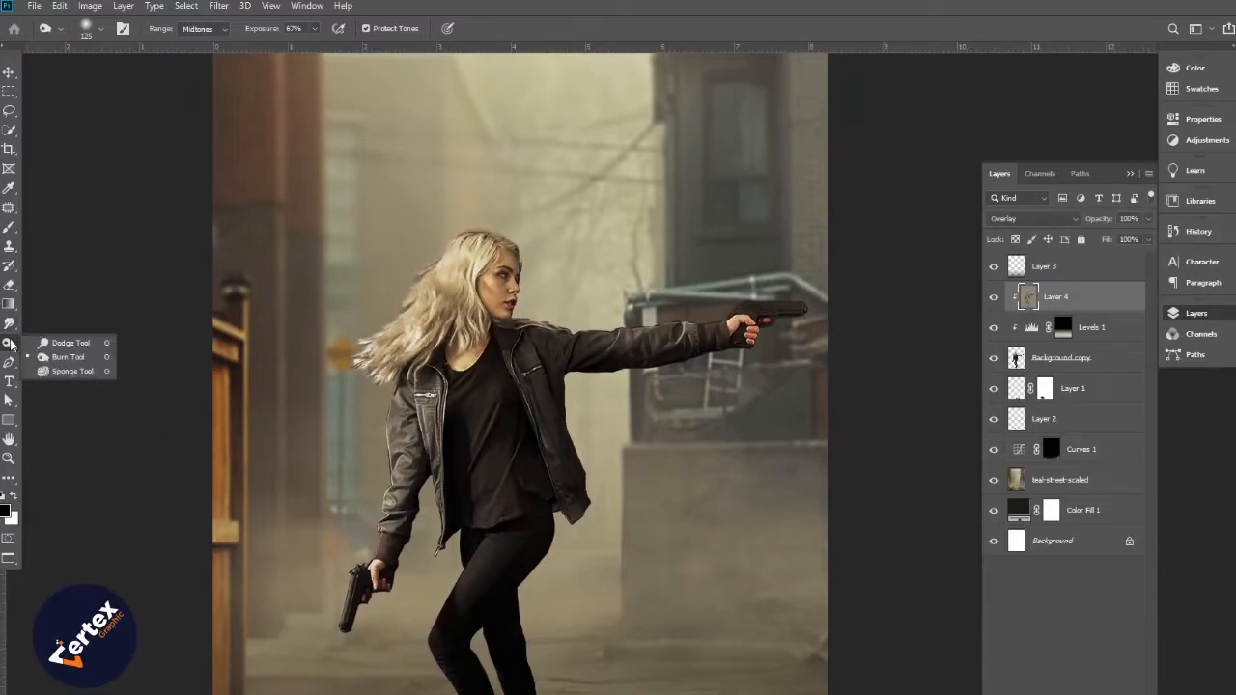
pyautogui.click(64, 357)
pyautogui.scroll(2, 442, 482)
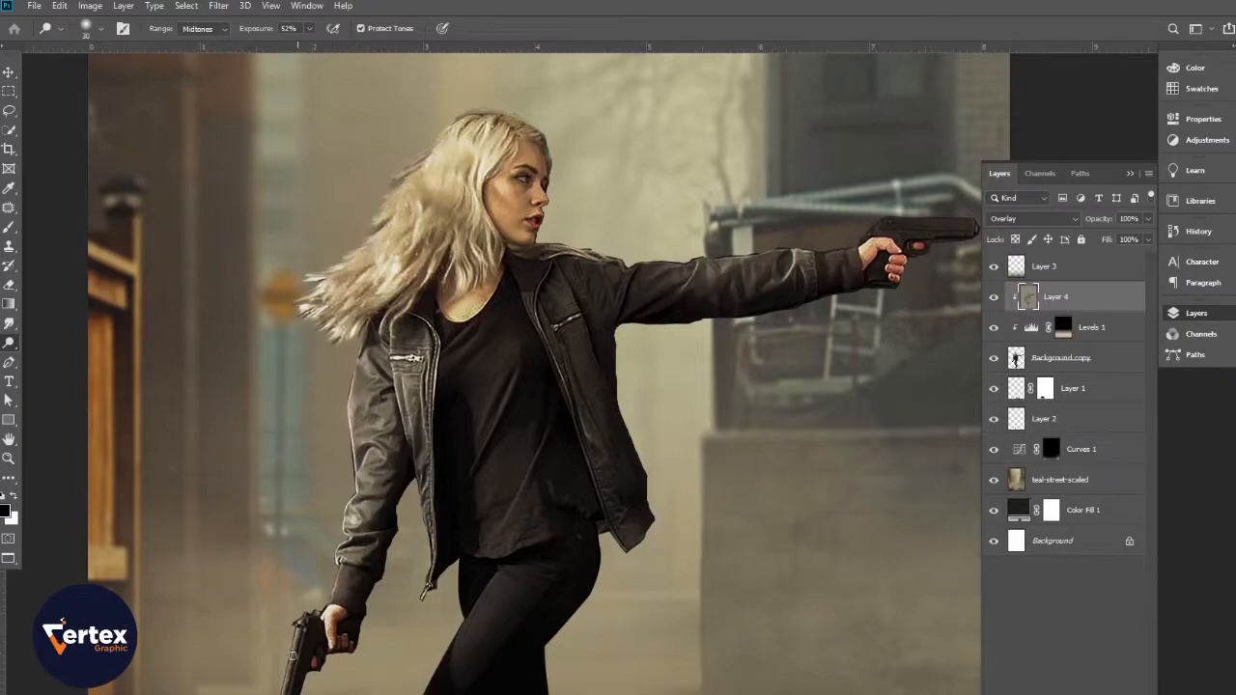
pyautogui.scroll(3, 387, 399)
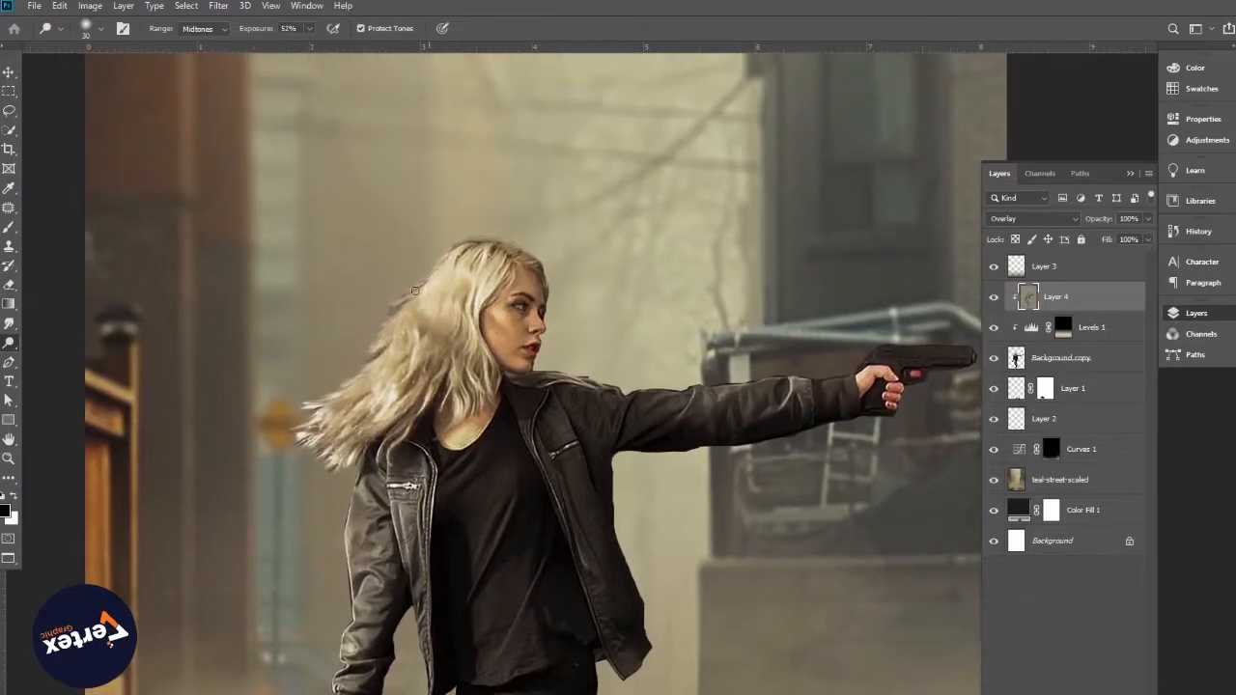
pyautogui.moveTo(383, 305)
pyautogui.mouseDown()
pyautogui.moveTo(296, 404)
pyautogui.moveTo(348, 456)
pyautogui.mouseUp()
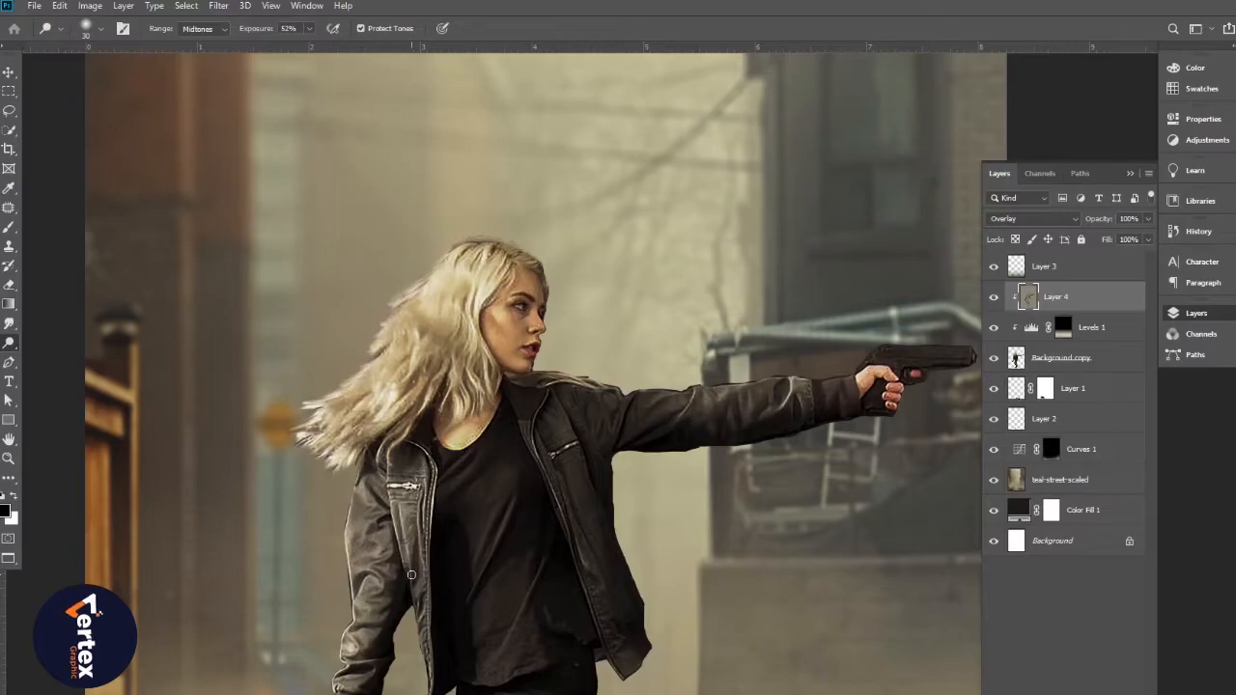
pyautogui.moveTo(434, 666); pyautogui.dragTo(370, 524)
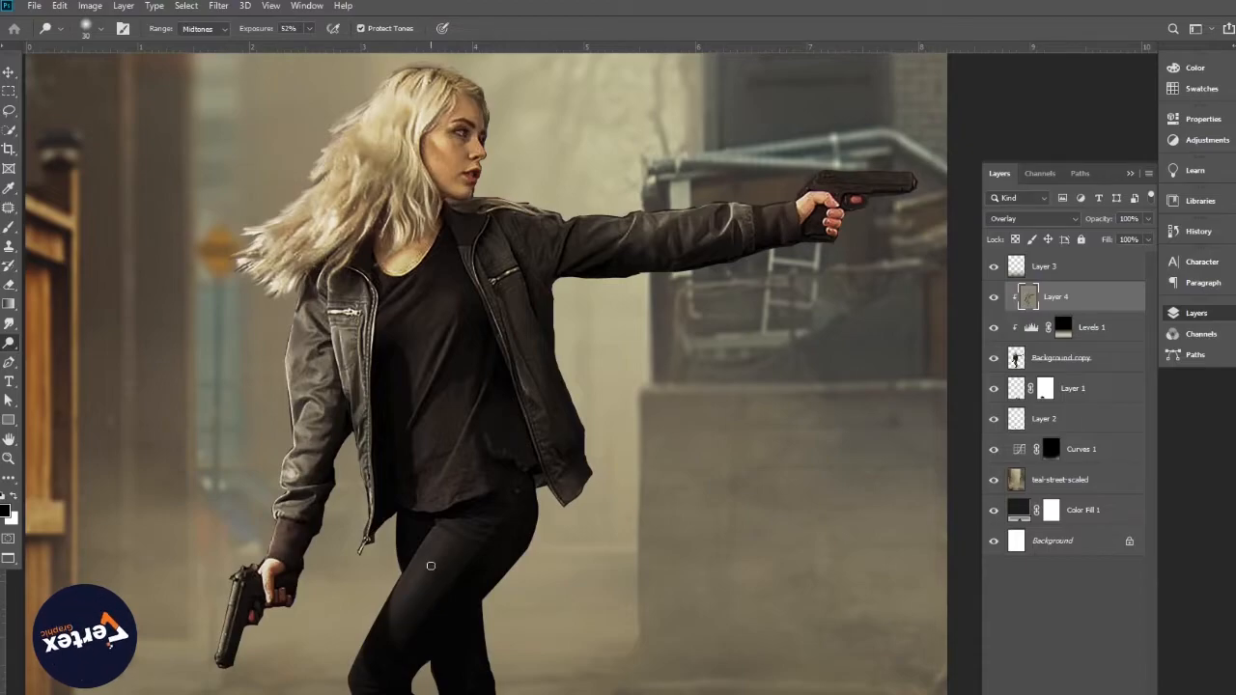
# Enlarge the Dodge brush to 100 px and lighten the highlights on her trousers, shirt and jacket.
pyautogui.press(']')
pyautogui.press(']')
pyautogui.press(']')
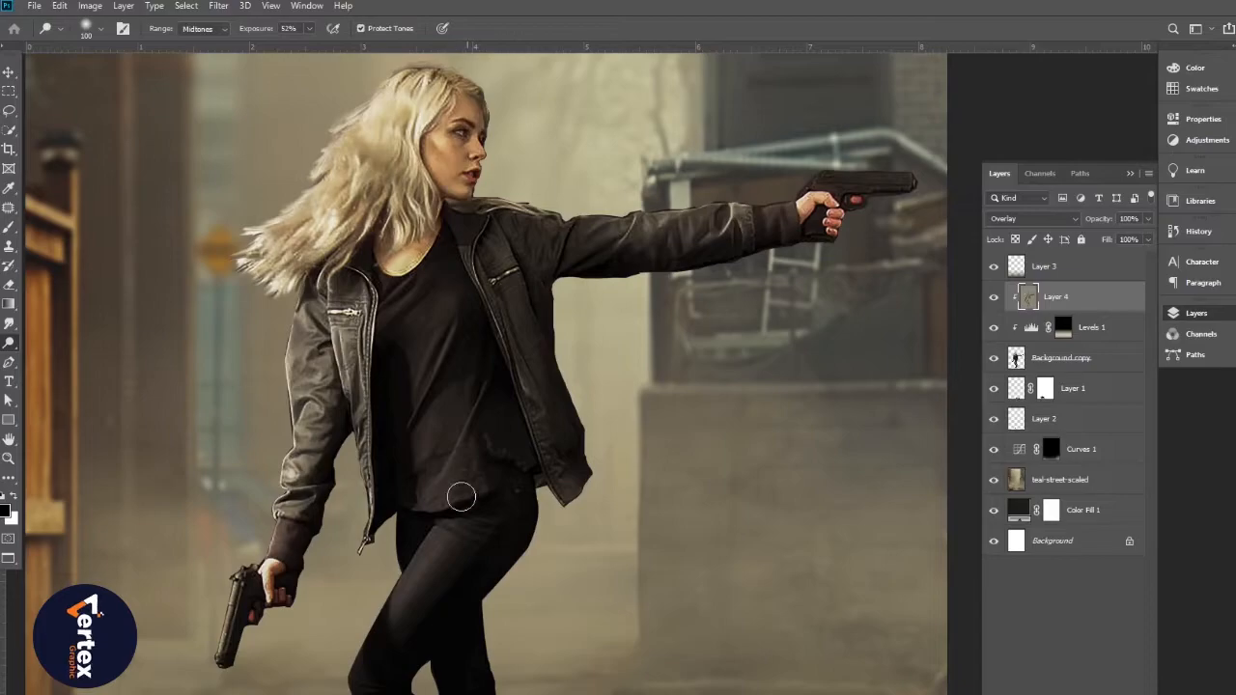
pyautogui.moveTo(425, 492); pyautogui.dragTo(487, 232)
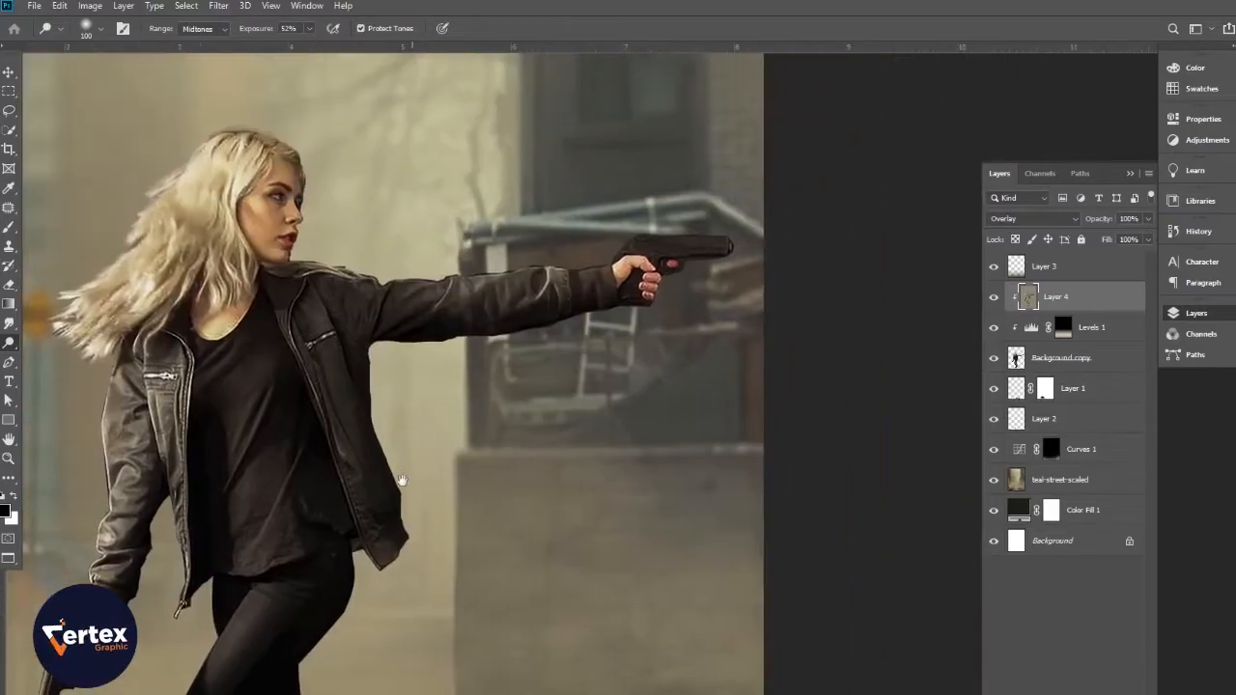
pyautogui.moveTo(507, 250); pyautogui.dragTo(488, 333)
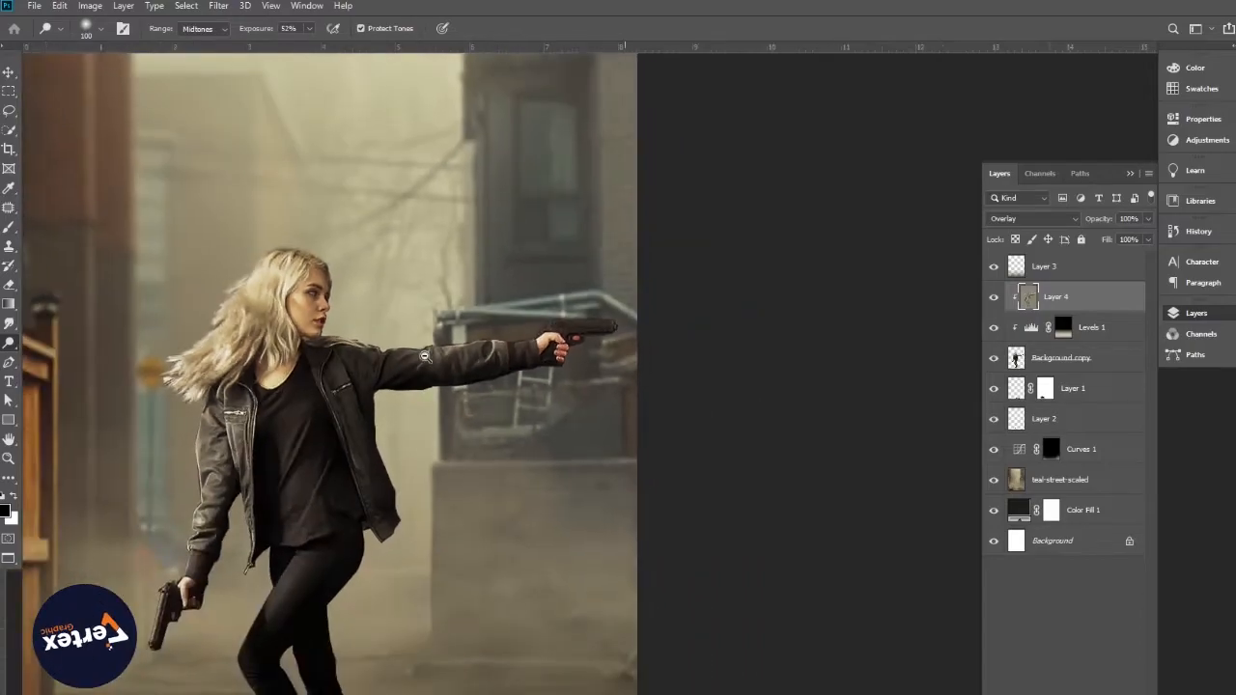
# Compare the woman with and without the dodge-and-burn layer by toggling that layer's visibility.
pyautogui.hotkey('ctrl', '-')
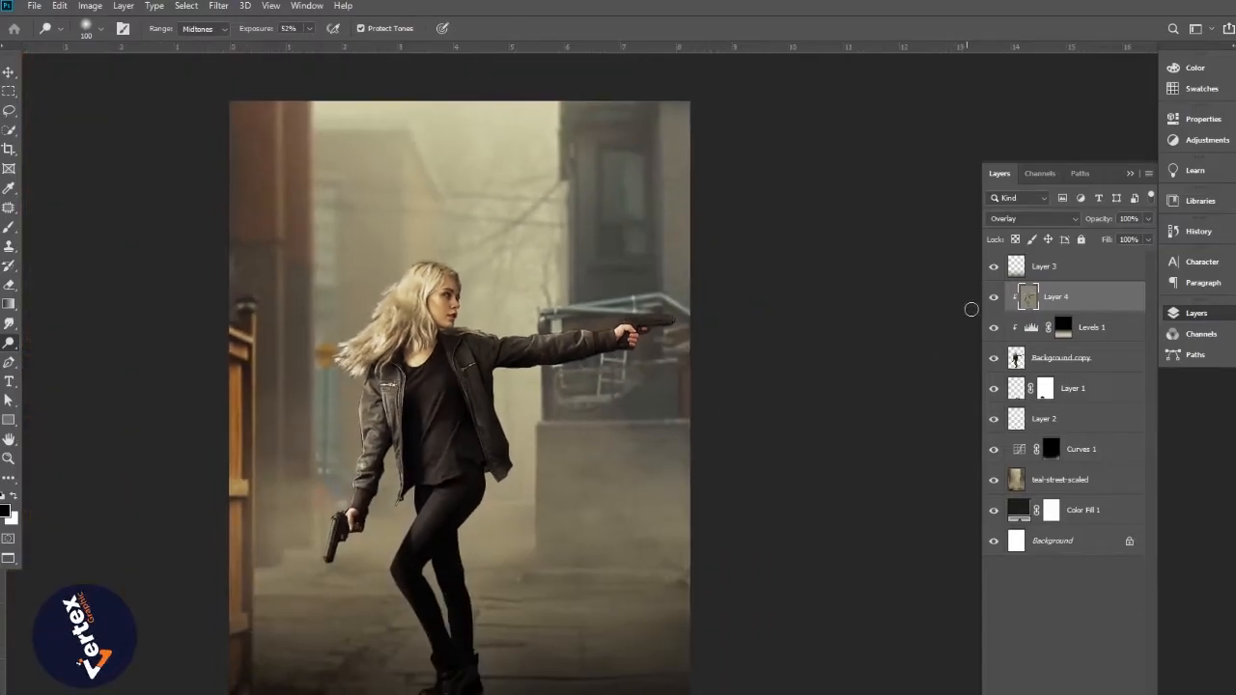
pyautogui.click(992, 303)
pyautogui.click(993, 303)
pyautogui.click(992, 302)
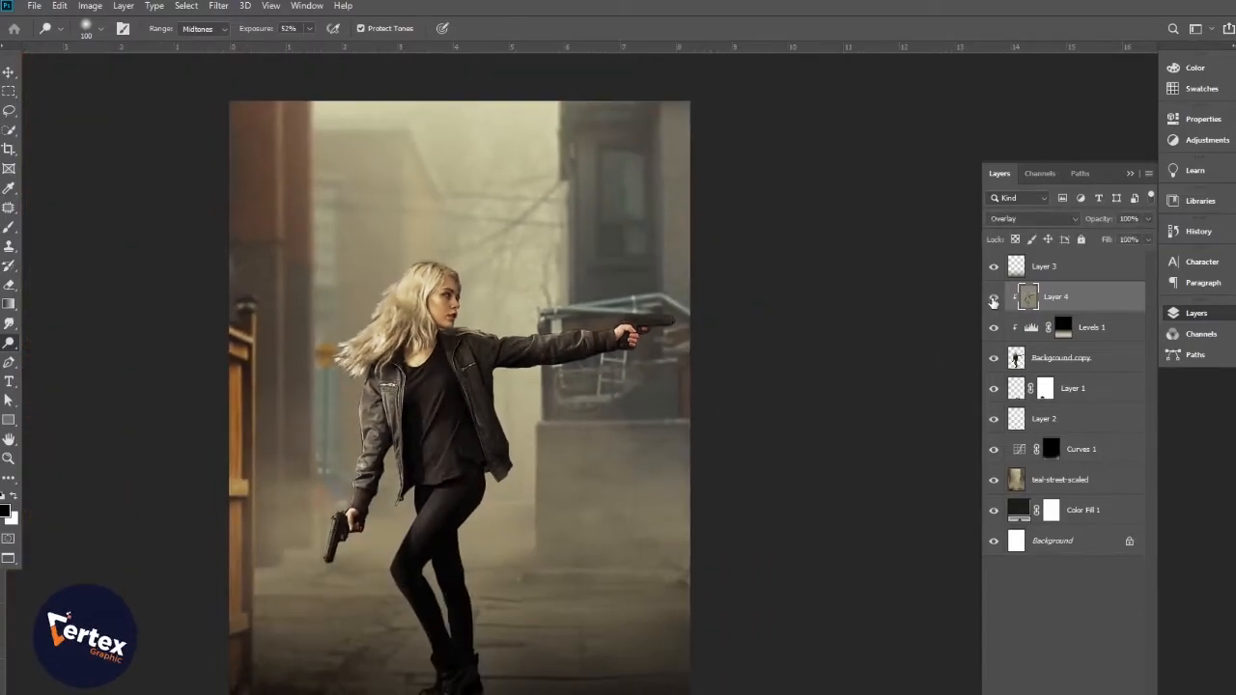
# Add a new empty layer at the top of the stack, directly above the black gradient layer.
pyautogui.click(9, 74)
pyautogui.scroll(-2, 380, 368)
pyautogui.moveTo(404, 384); pyautogui.dragTo(451, 384)
pyautogui.scroll(2, 415, 374)
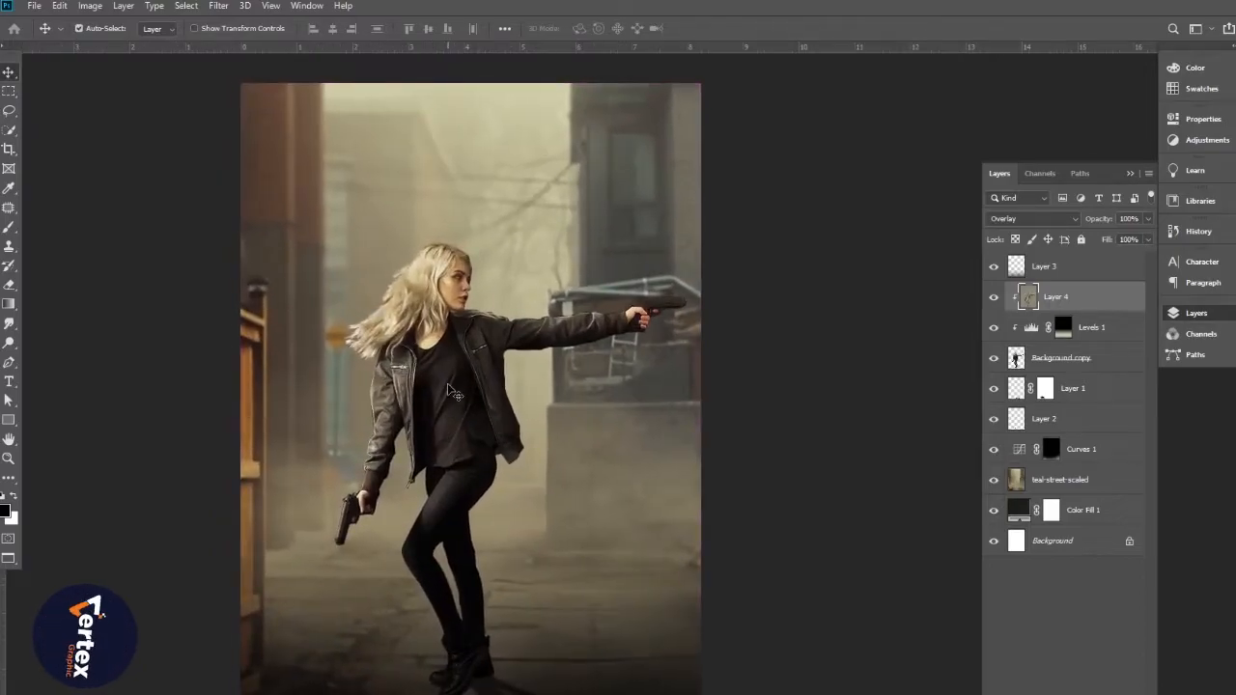
pyautogui.click(1104, 275)
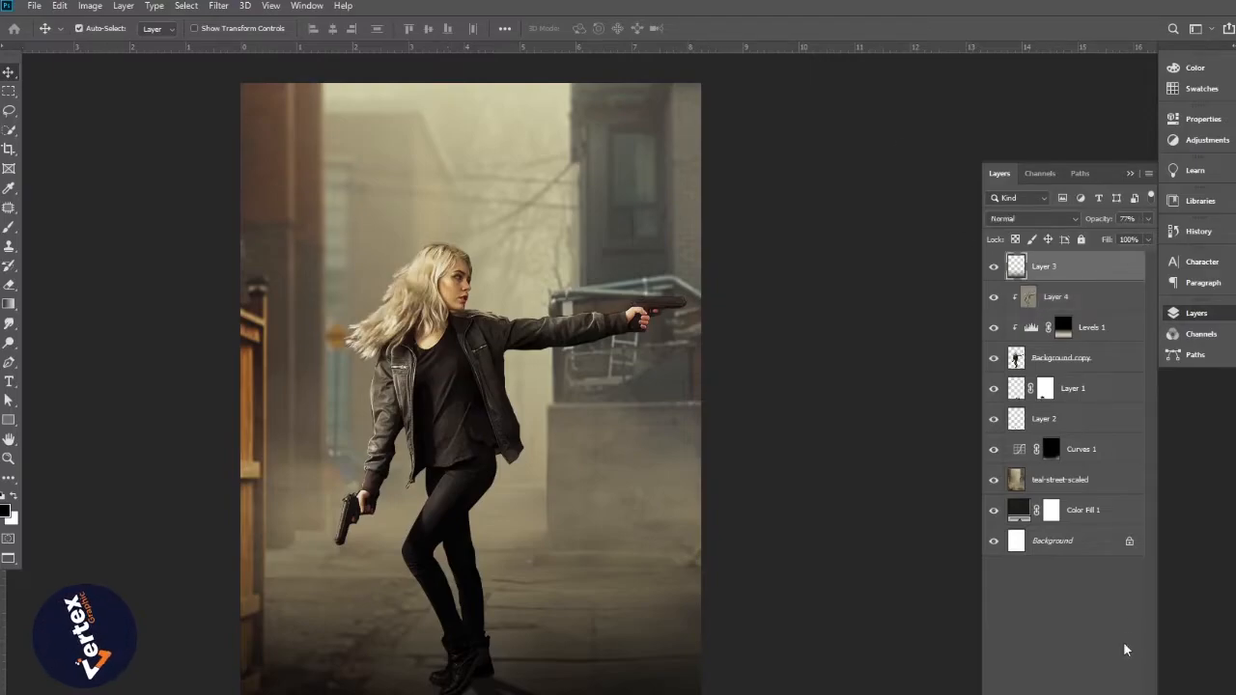
pyautogui.hotkey('ctrl', 'alt', 'shift', 'n')
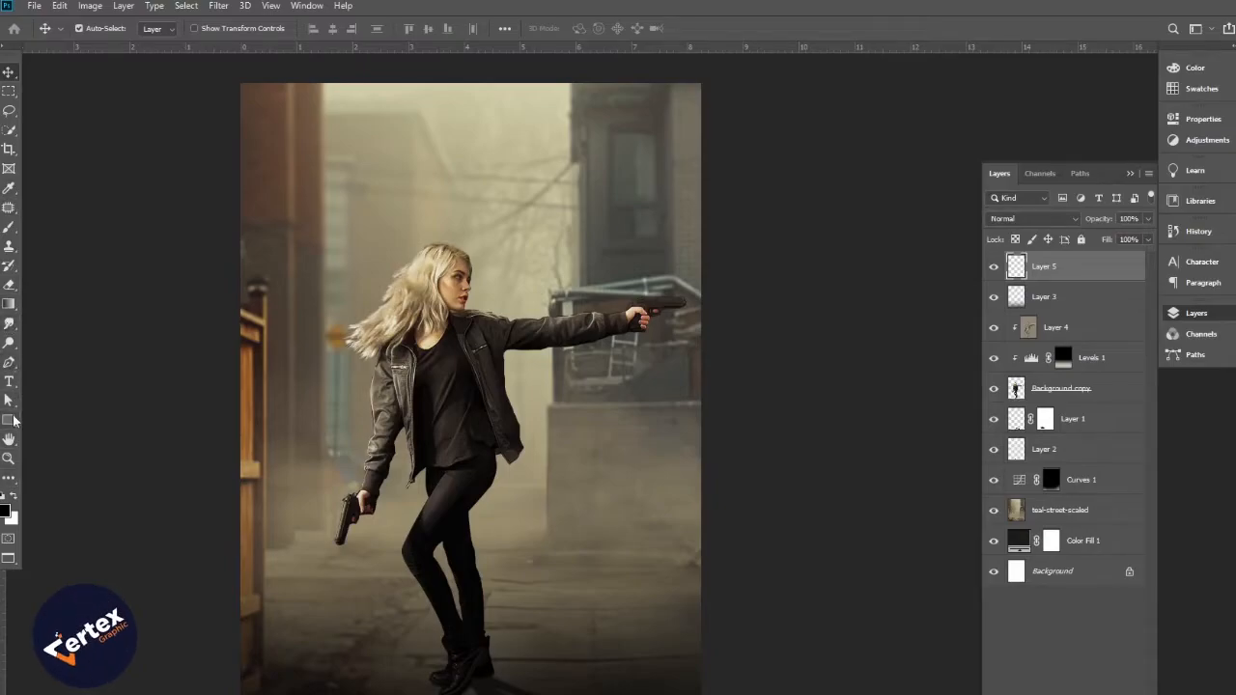
# Draw a triangular Polygonal Lasso selection from the picture's top edge, widening down over the woman to her lower legs.
pyautogui.click(9, 112)
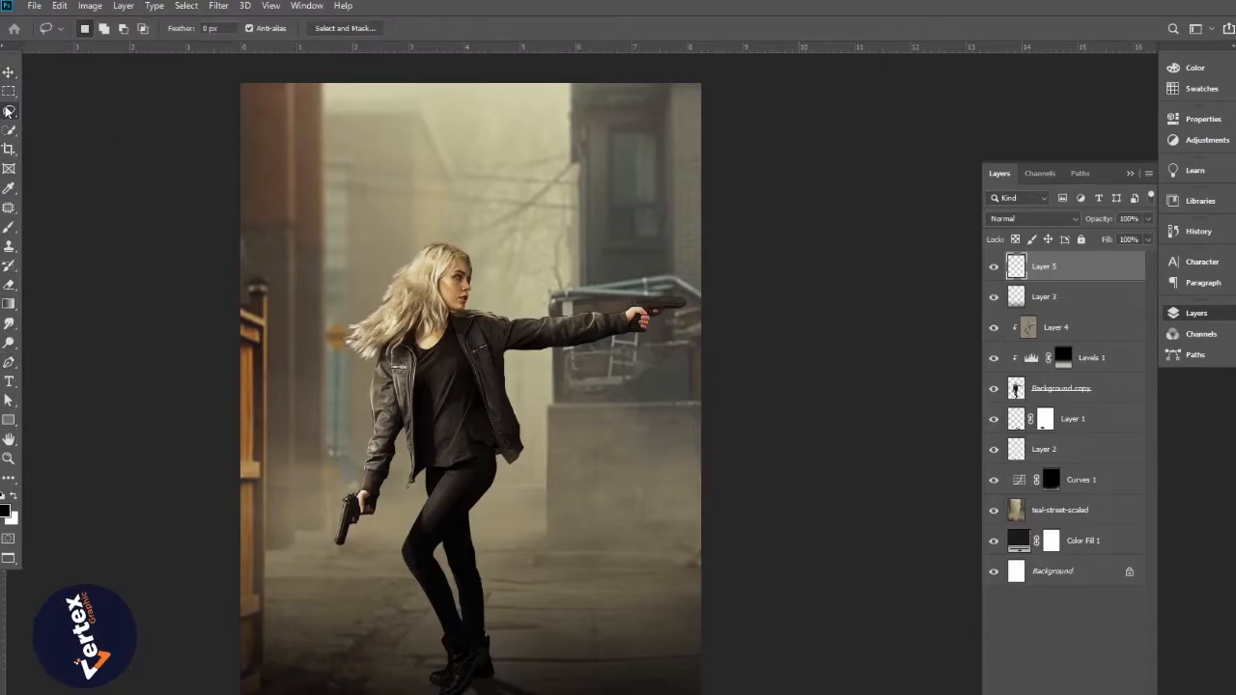
pyautogui.rightClick(8, 112)
pyautogui.click(62, 126)
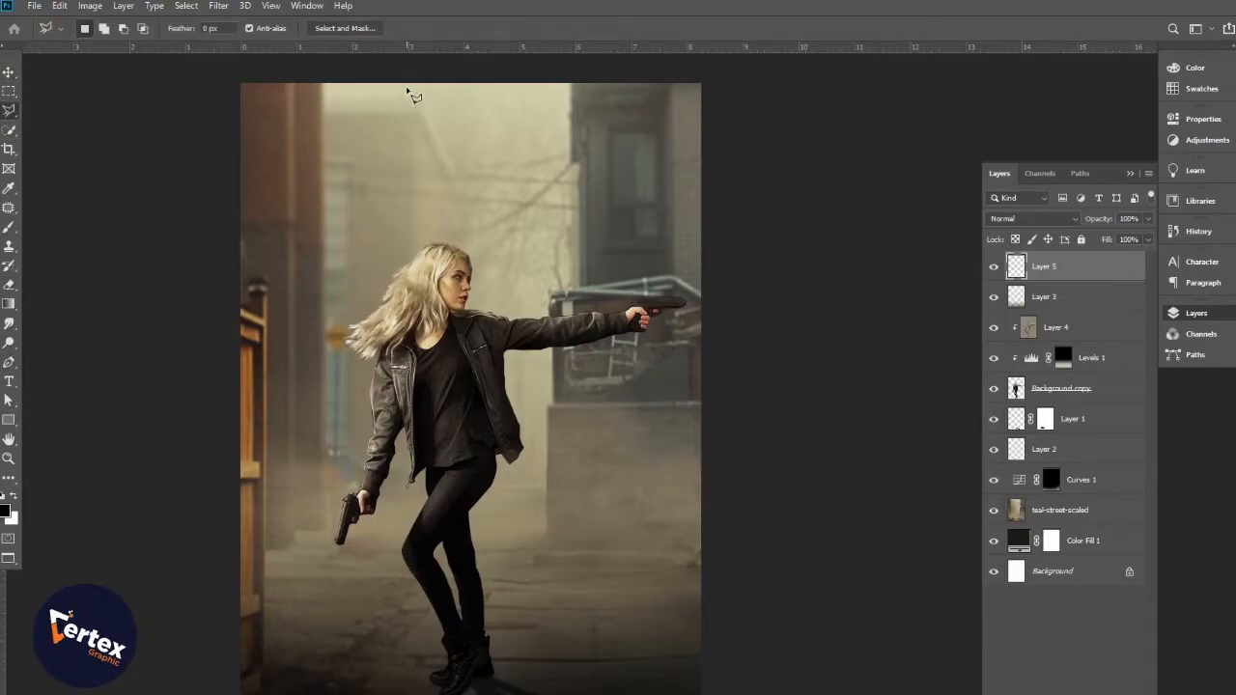
pyautogui.click(410, 85)
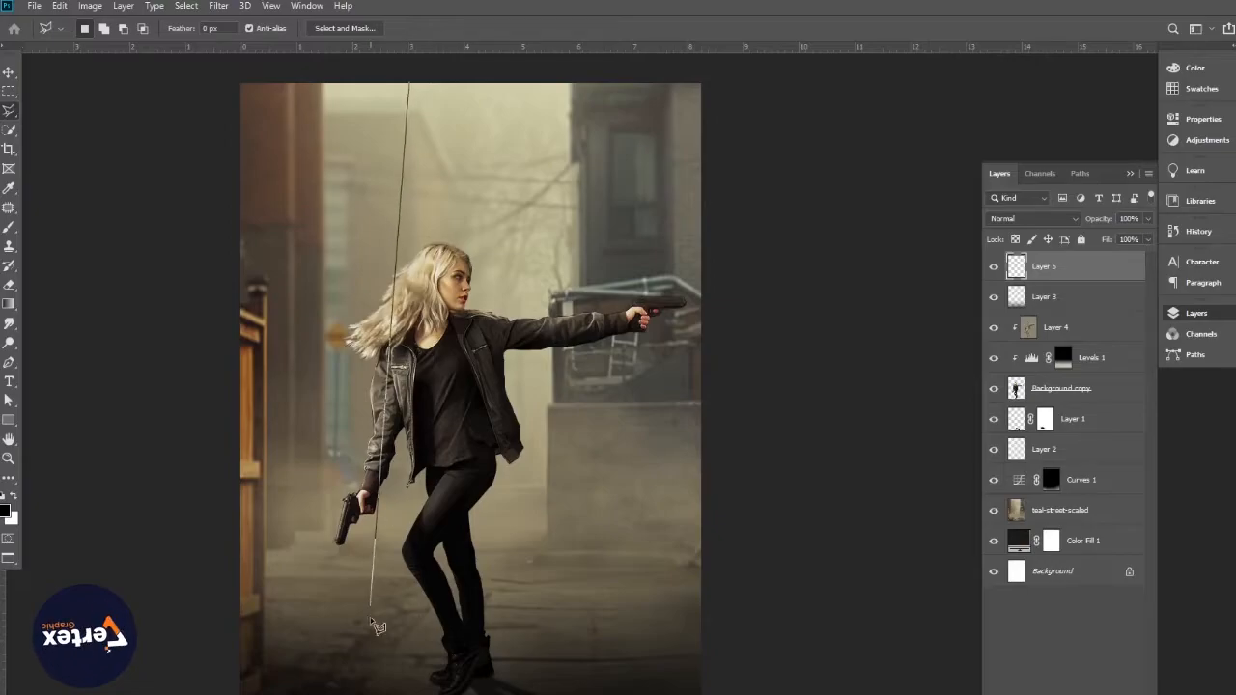
pyautogui.click(379, 601)
pyautogui.click(634, 606)
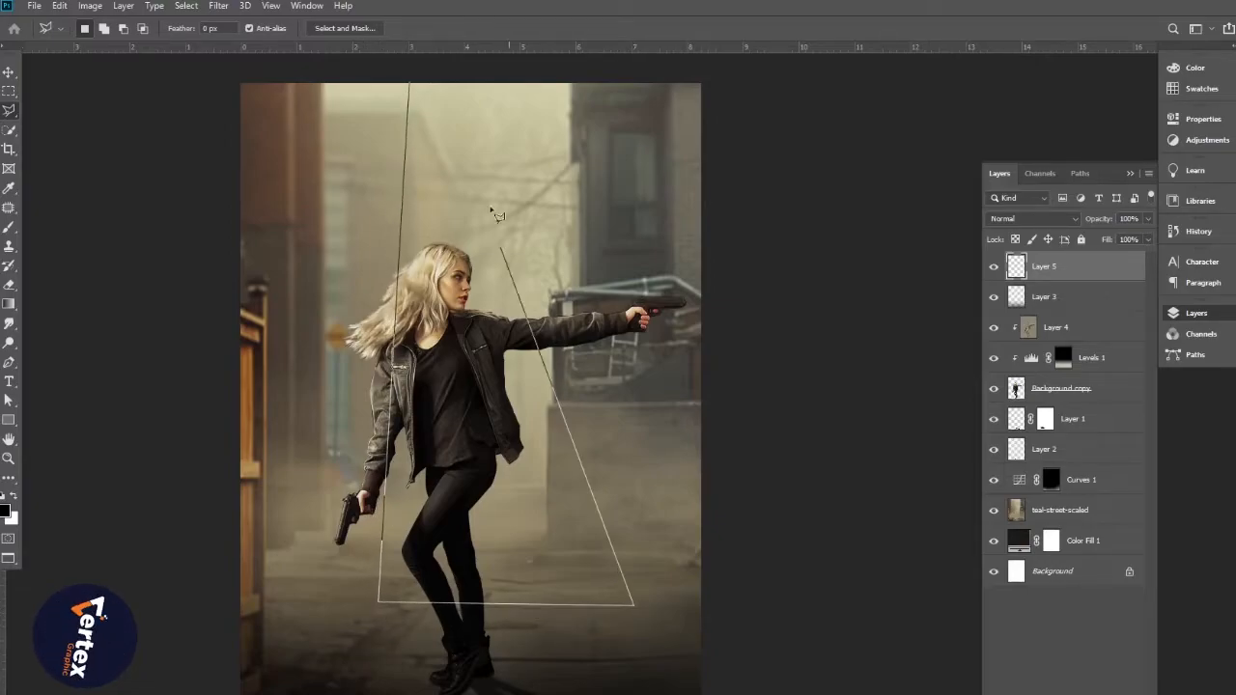
pyautogui.click(416, 87)
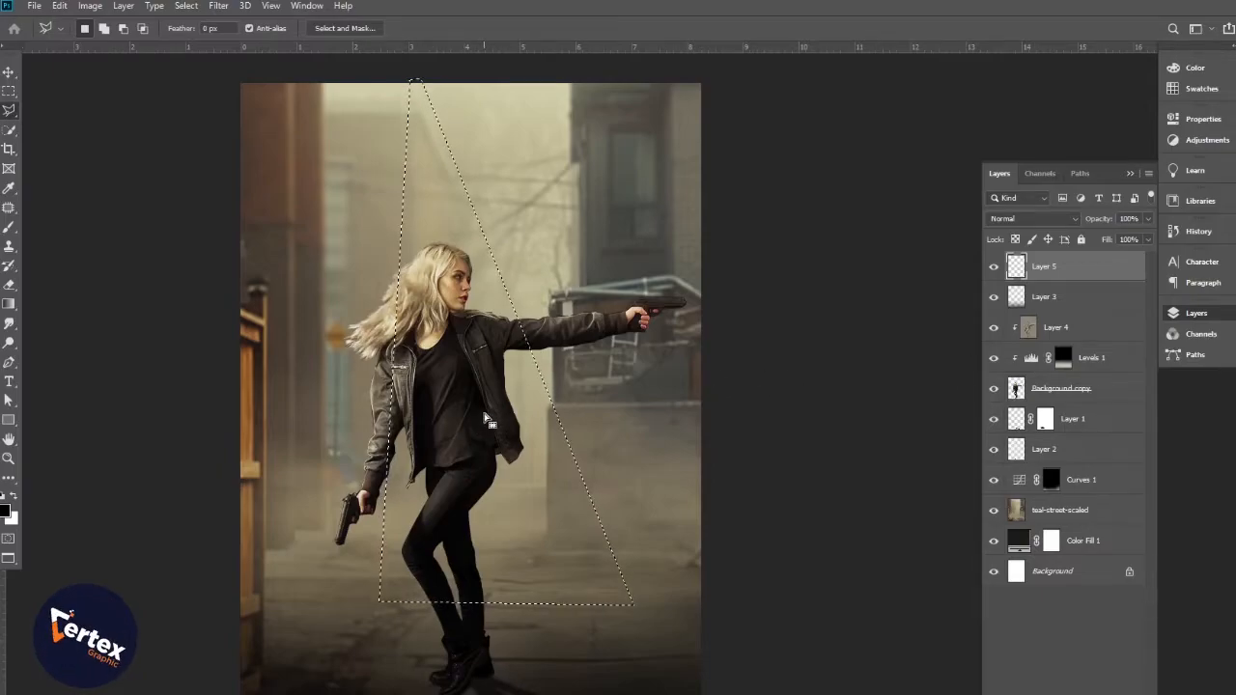
# Edit the Gradient tool's color stops into a white-to-transparent gradient and fill the triangular selection from its tip downward.
pyautogui.press('g')
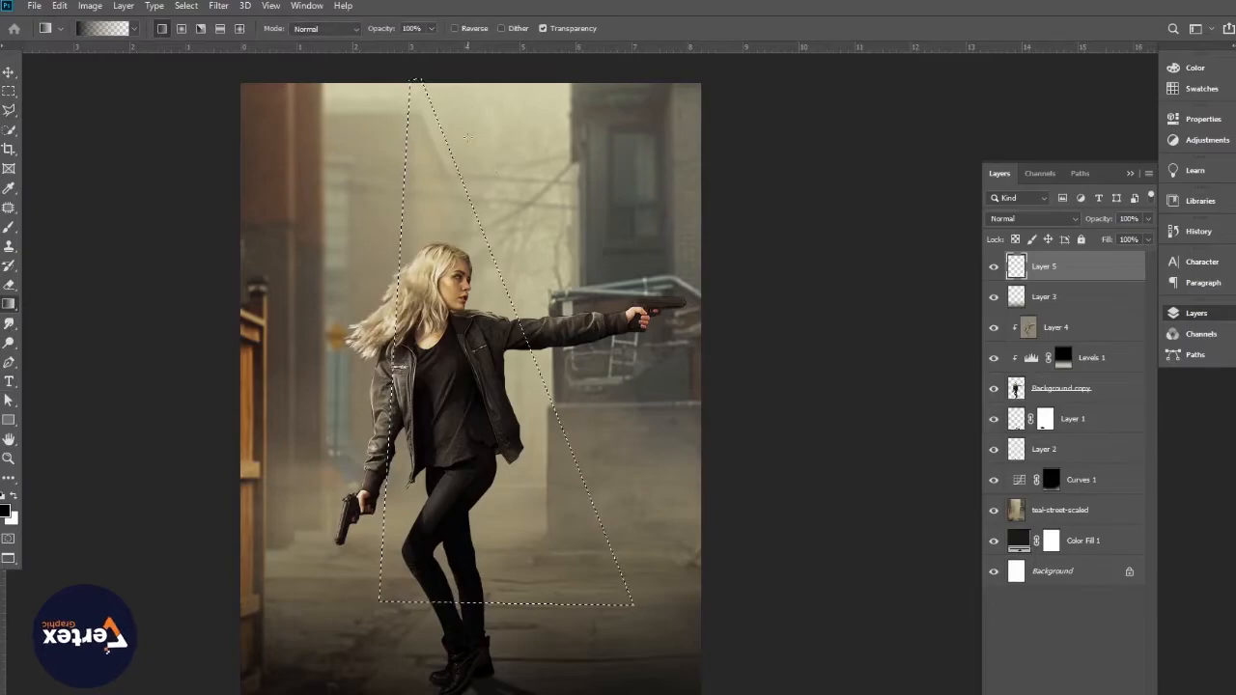
pyautogui.press('x')
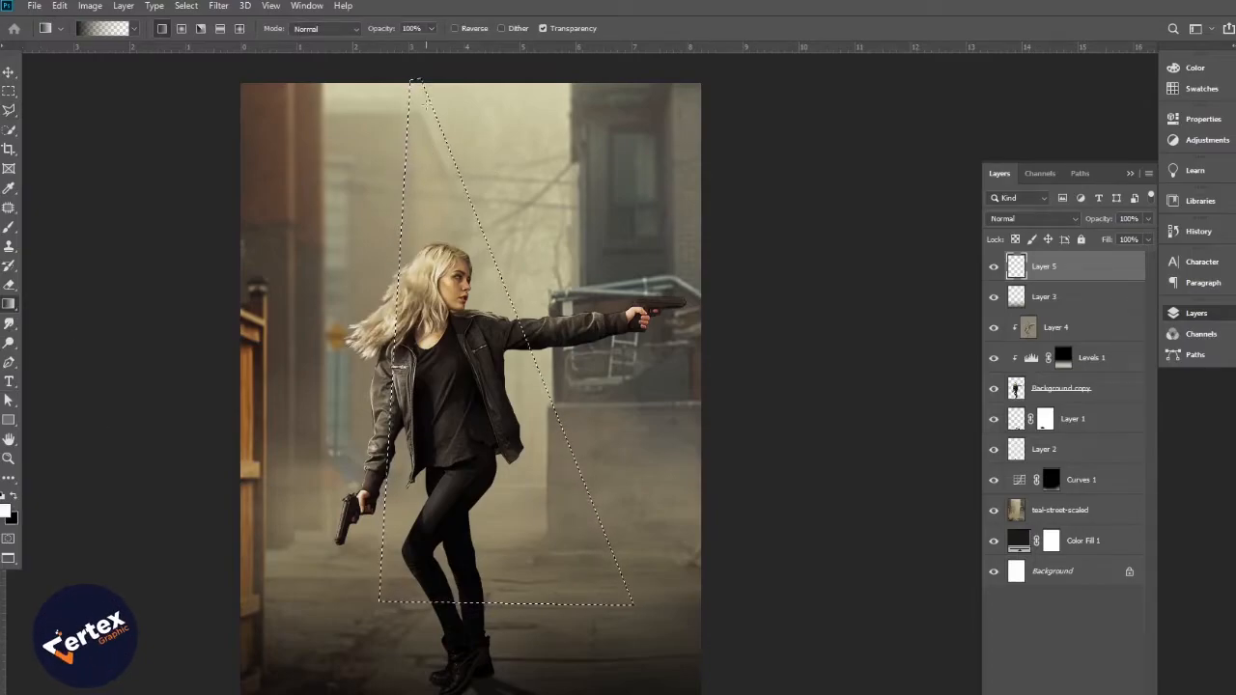
pyautogui.moveTo(480, 607); pyautogui.dragTo(483, 654)
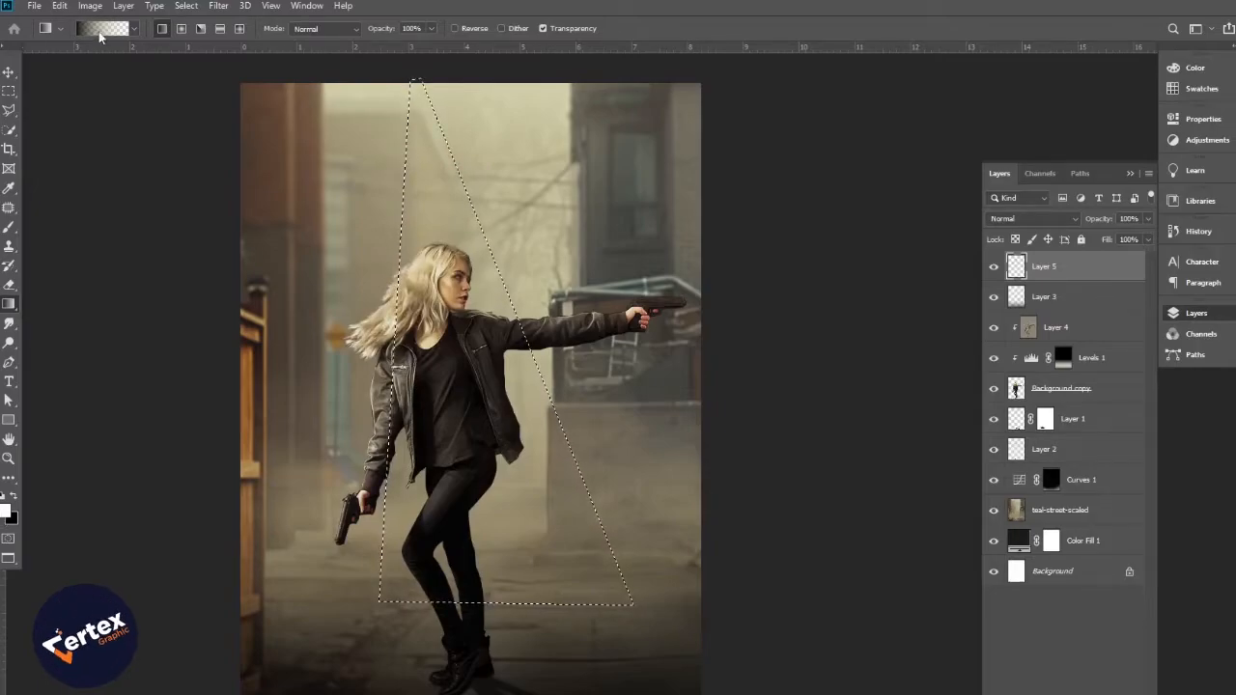
pyautogui.click(100, 32)
pyautogui.doubleClick(847, 402)
pyautogui.click(797, 486)
pyautogui.click(1136, 480)
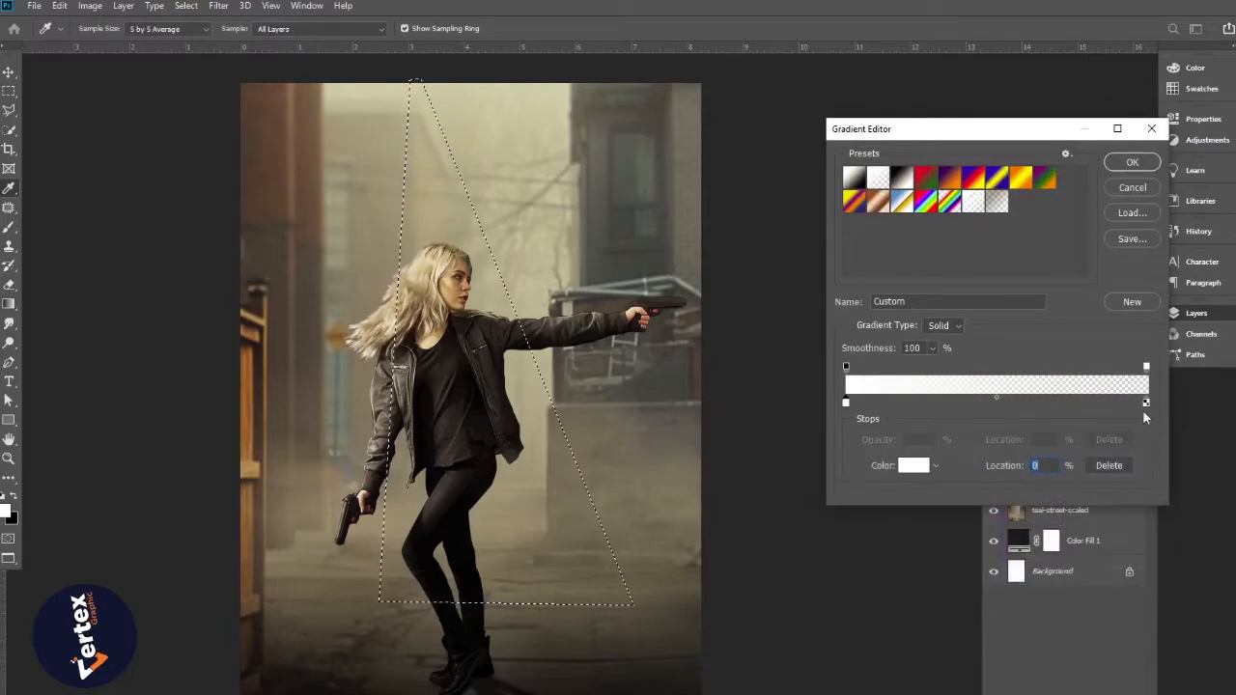
pyautogui.doubleClick(1147, 403)
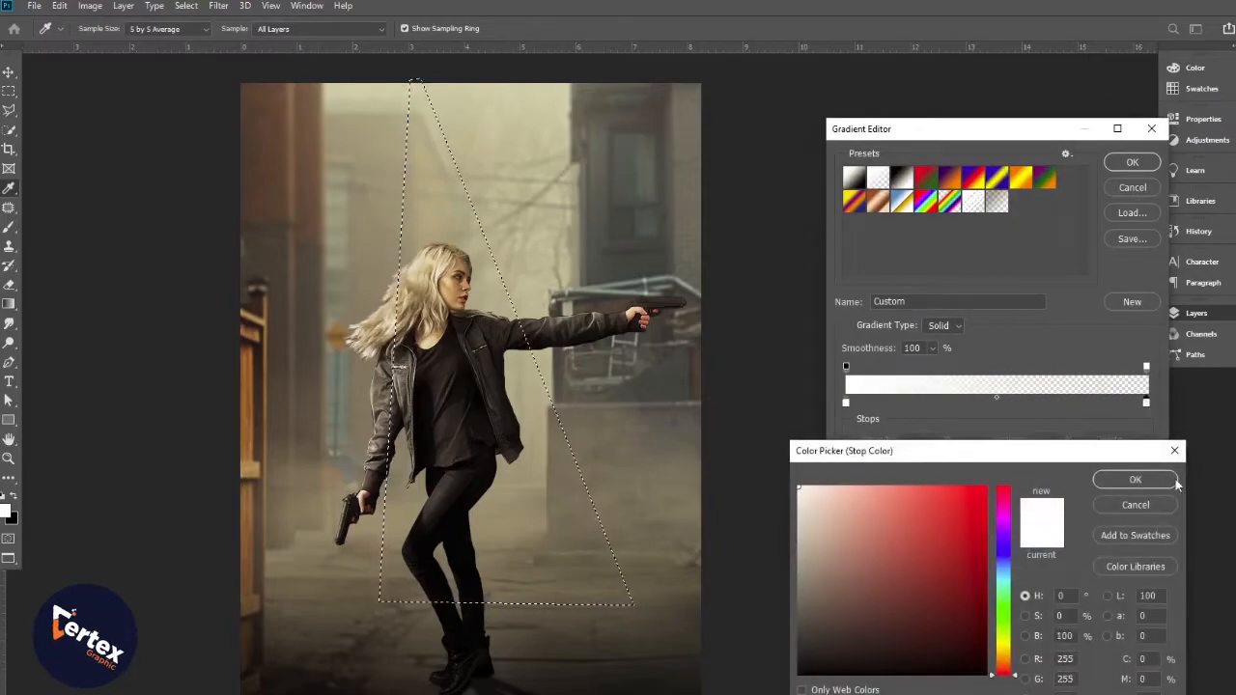
pyautogui.click(1149, 483)
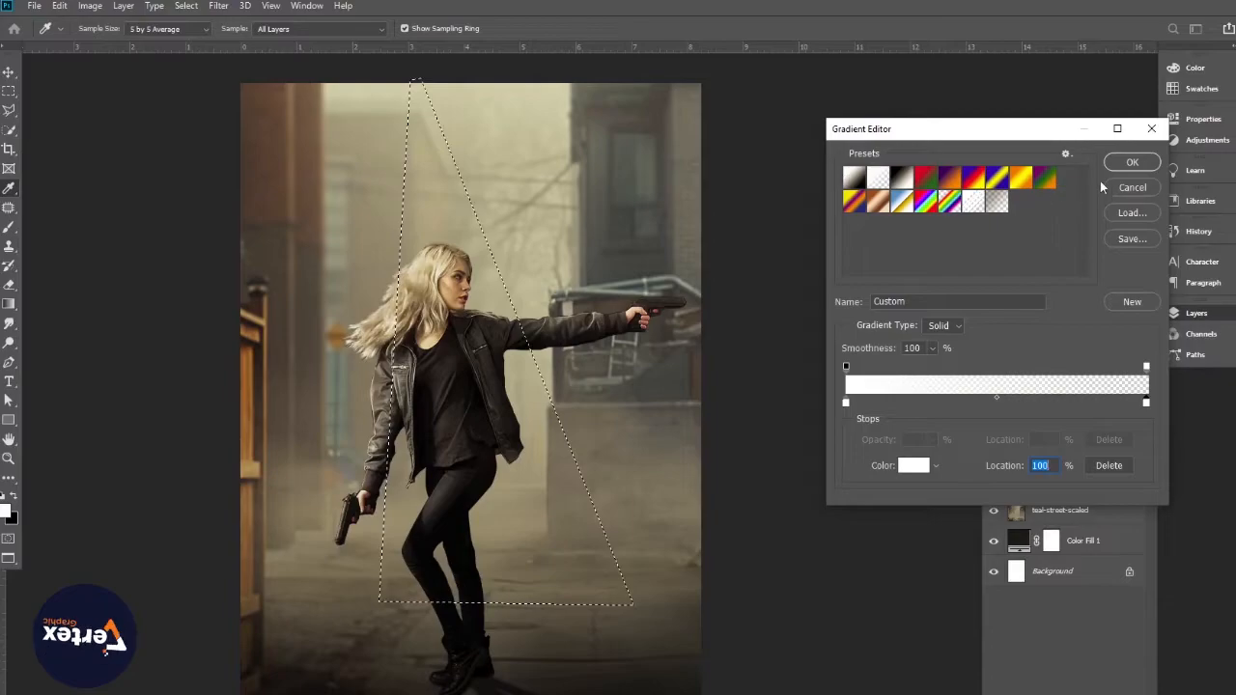
pyautogui.click(1109, 164)
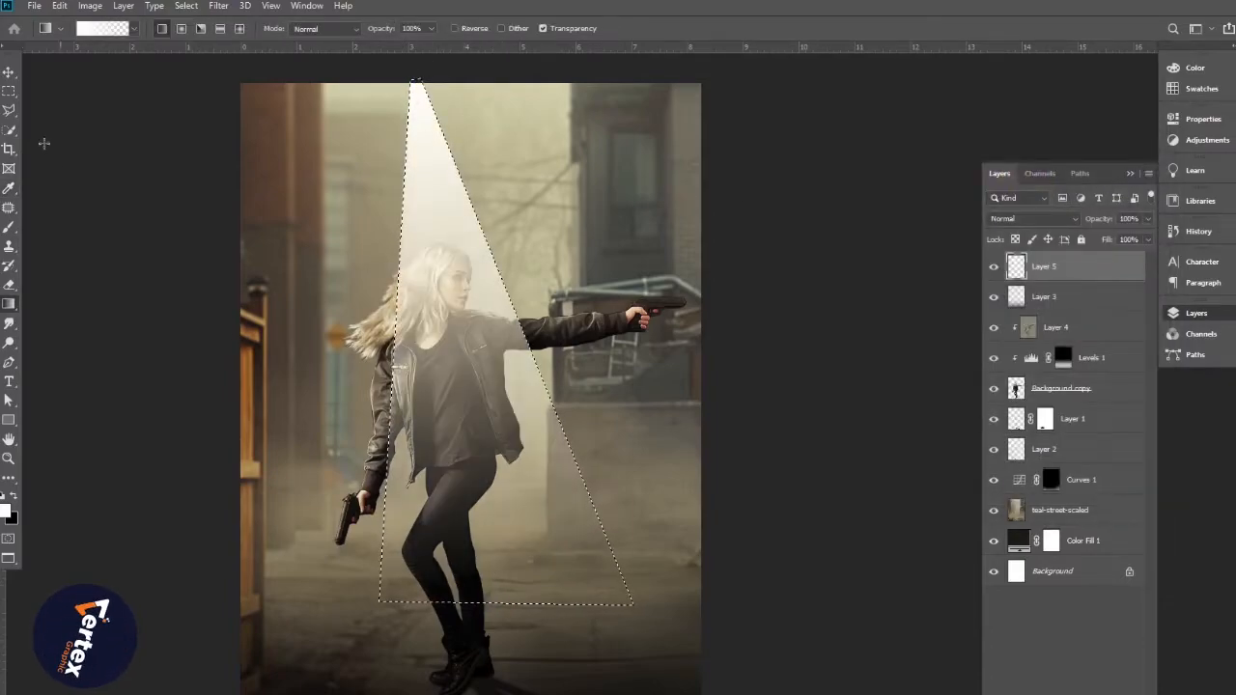
# Deselect the triangle and move the white beam layer directly below the woman's layer.
pyautogui.click(8, 72)
pyautogui.hotkey('ctrl', 'd')
pyautogui.scroll(-2, 526, 280)
pyautogui.moveTo(1068, 270); pyautogui.dragTo(1075, 404)
pyautogui.scroll(2, 502, 275)
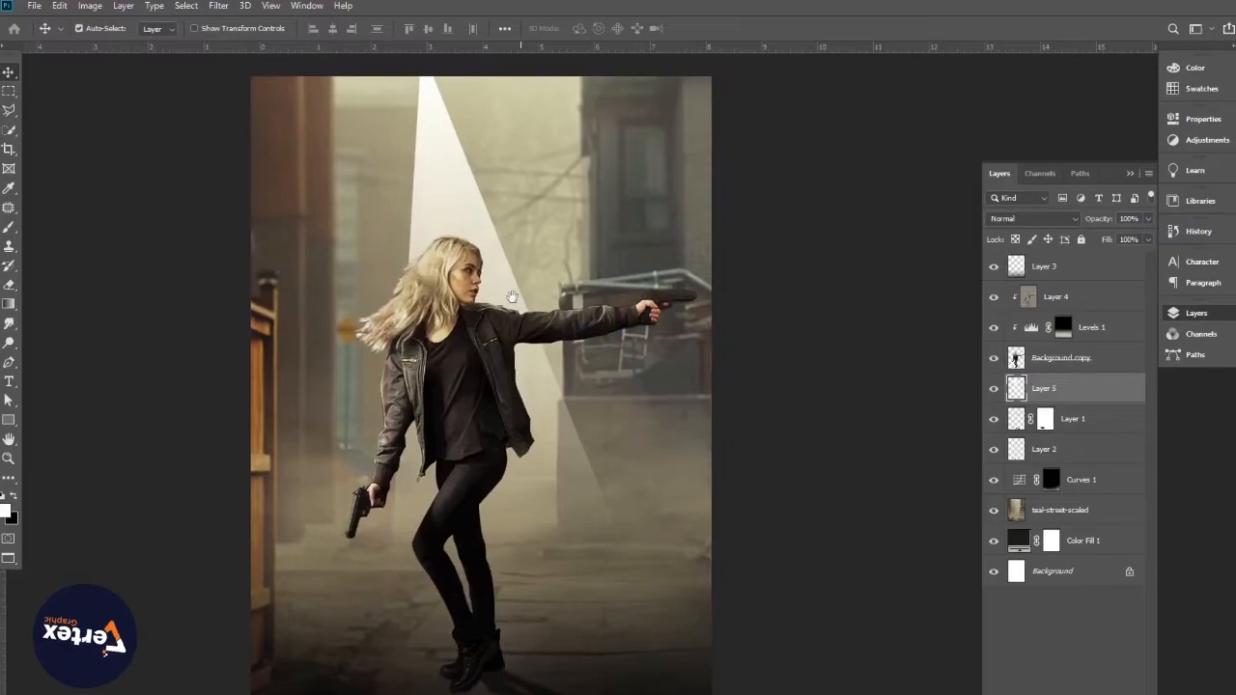
# Scale the white beam to about 163% and position it behind the woman, extending above the picture's top edge.
pyautogui.scroll(-3, 498, 357)
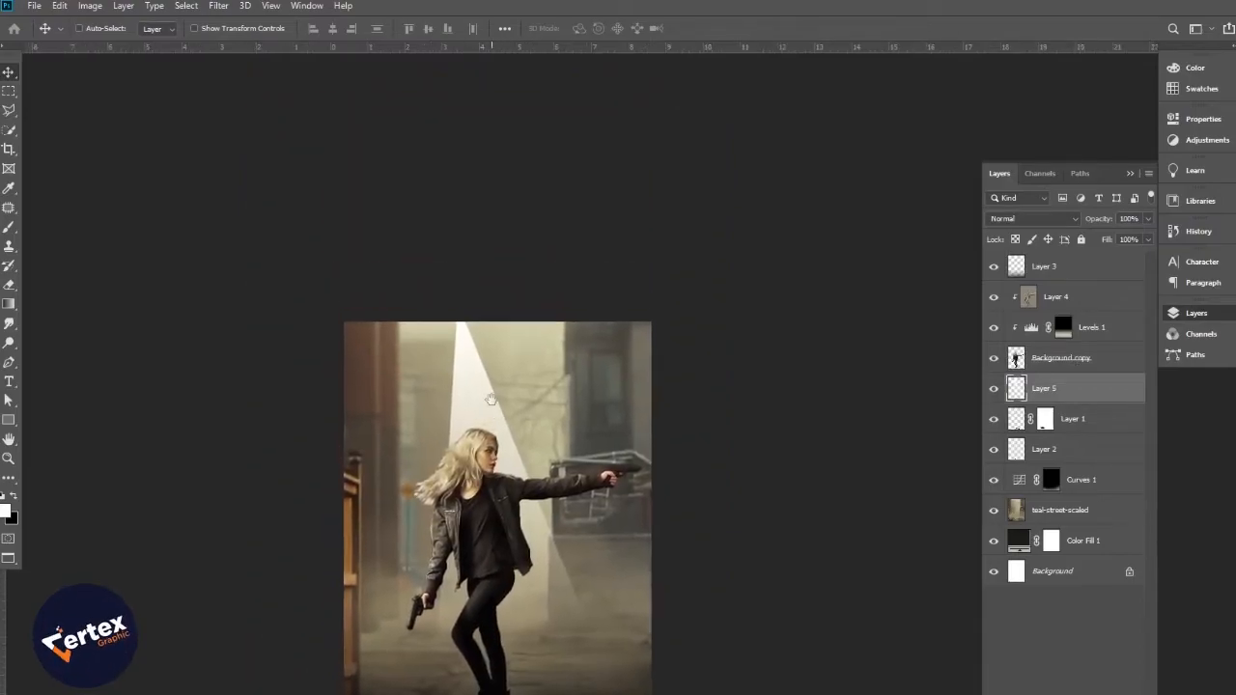
pyautogui.hotkey('ctrl', 't')
pyautogui.moveTo(439, 340); pyautogui.dragTo(339, 125)
pyautogui.moveTo(525, 403); pyautogui.dragTo(589, 456)
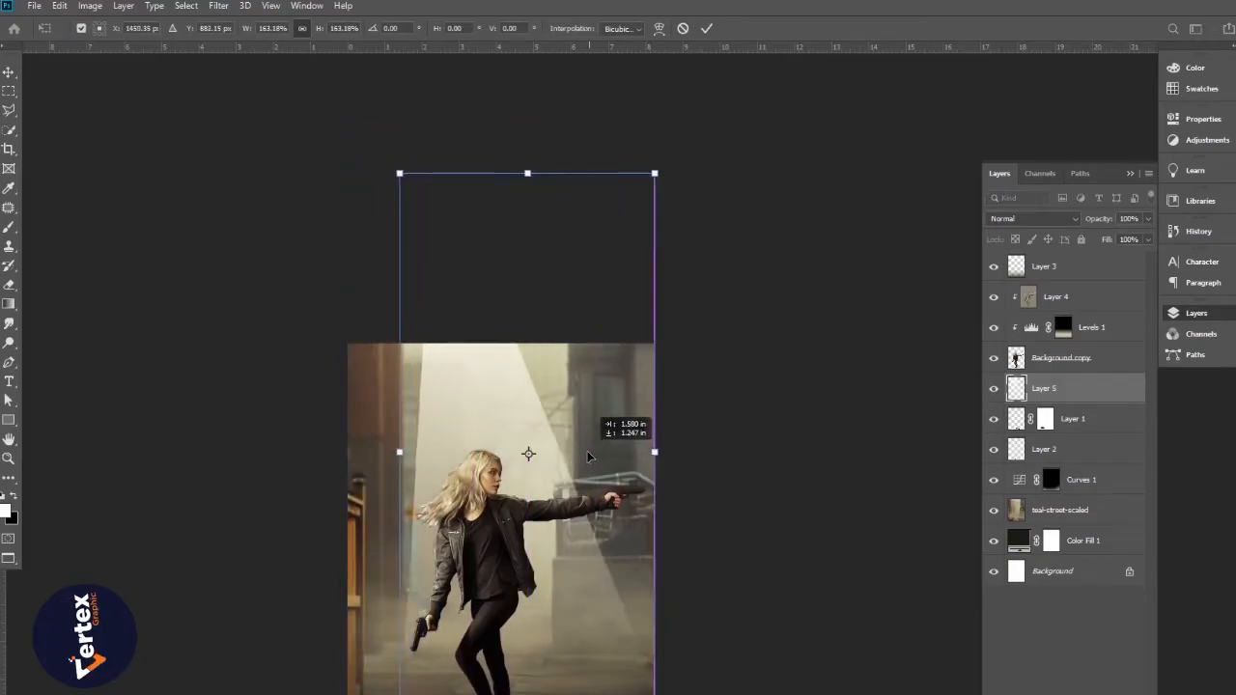
pyautogui.press('Return')
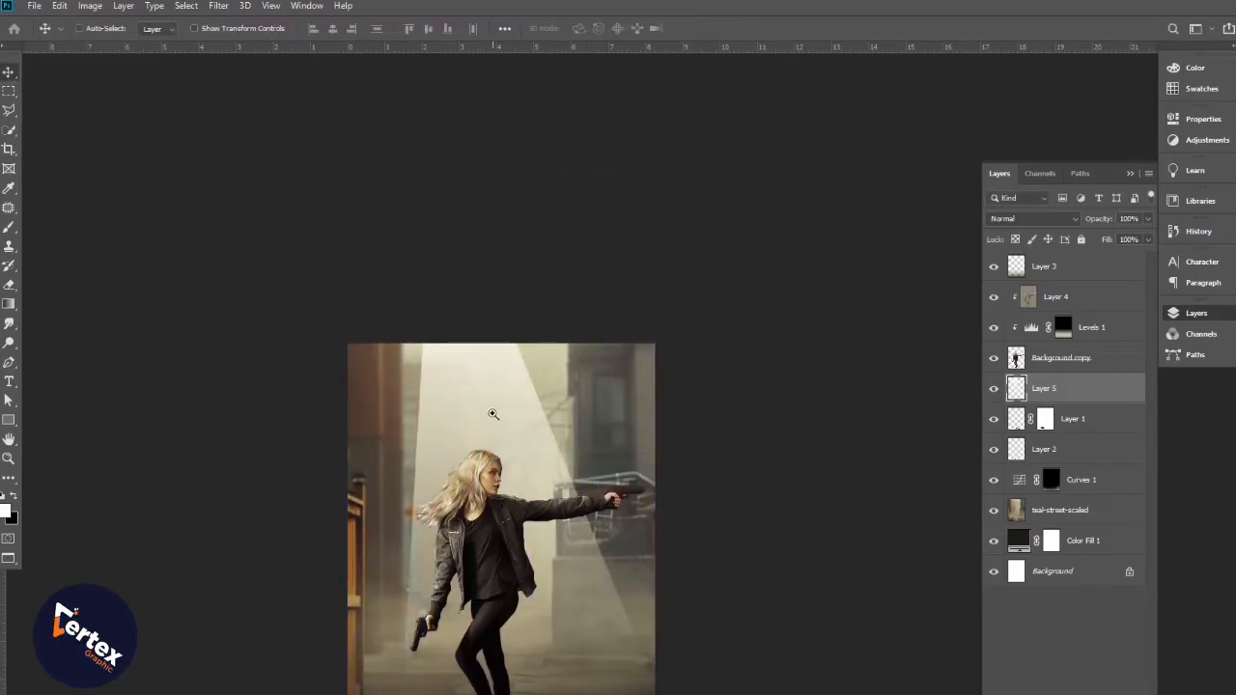
# Soften the white beam with a Gaussian Blur of 101.4 pixels radius.
pyautogui.scroll(2, 492, 387)
pyautogui.moveTo(495, 373); pyautogui.dragTo(493, 230)
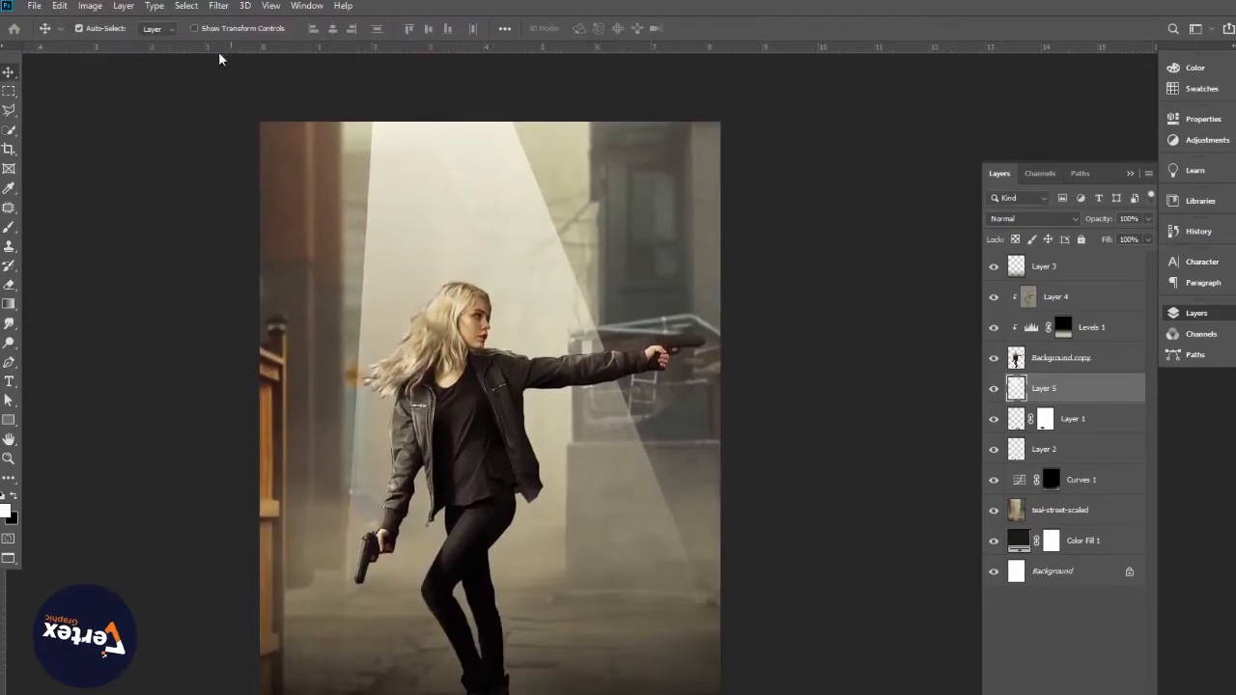
pyautogui.click(219, 6)
pyautogui.moveTo(362, 182)
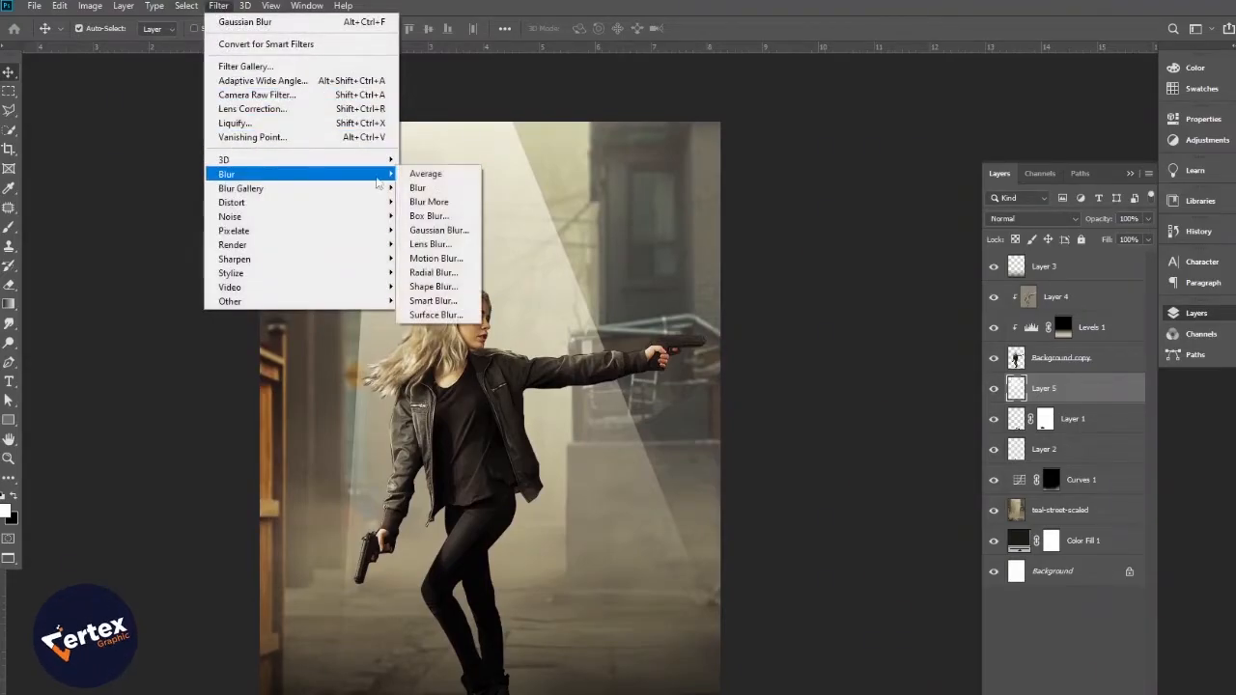
pyautogui.click(439, 230)
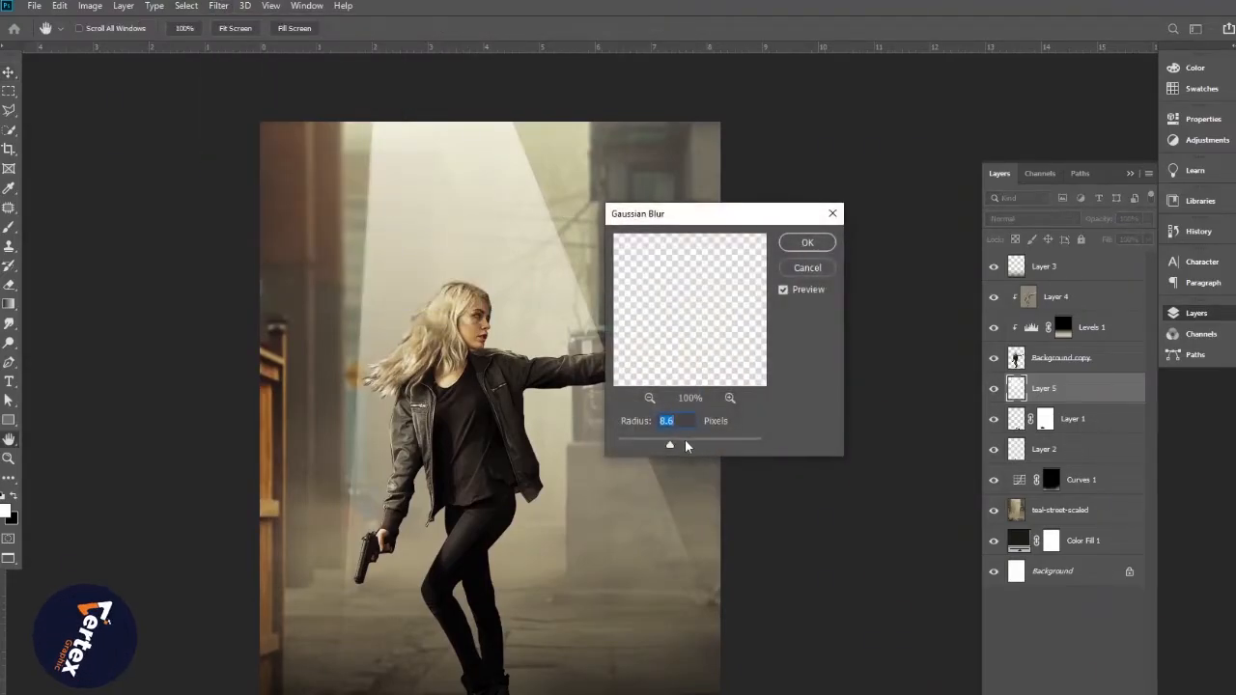
pyautogui.moveTo(696, 441); pyautogui.dragTo(710, 446)
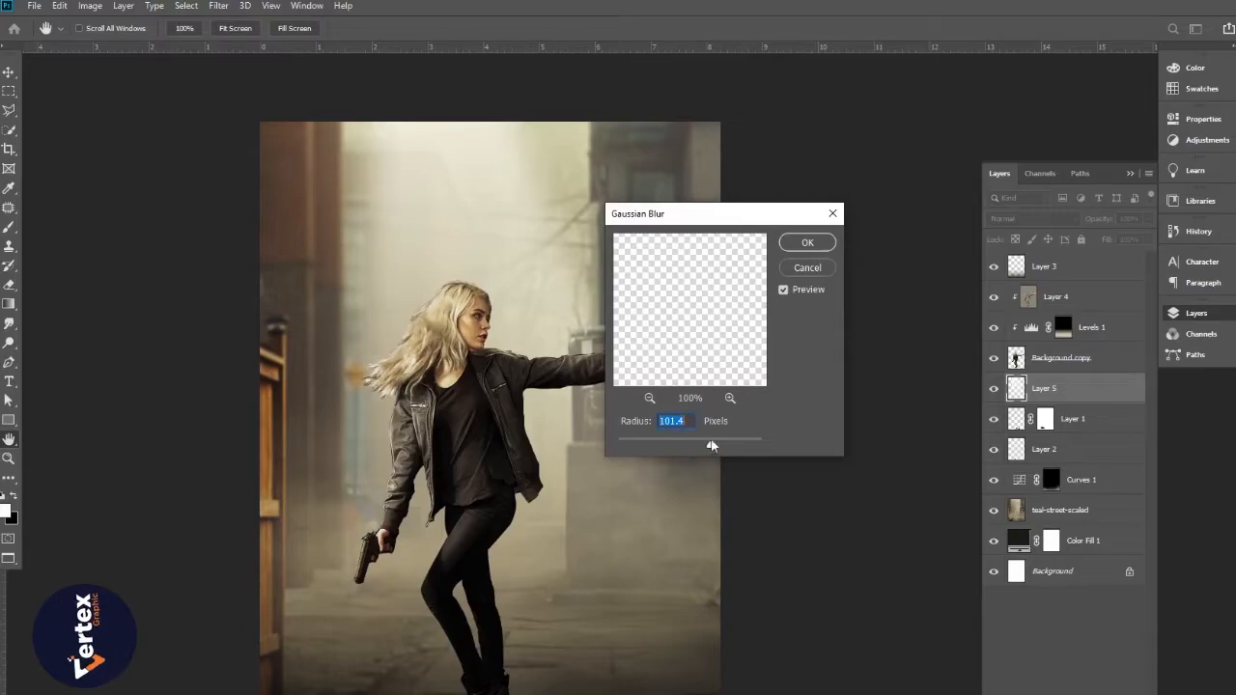
pyautogui.click(801, 242)
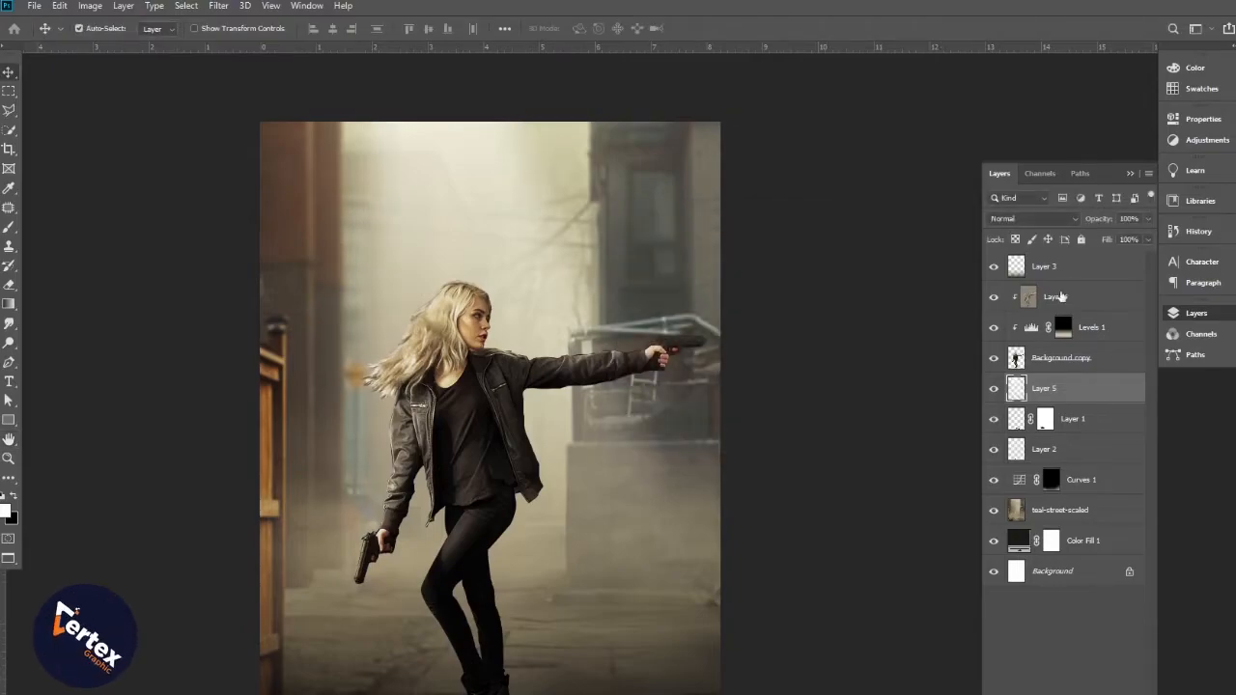
# Lower the beam layer's opacity to 50% and toggle its visibility to compare the effect.
pyautogui.moveTo(1102, 223); pyautogui.dragTo(1061, 237)
pyautogui.click(994, 389)
pyautogui.click(994, 389)
pyautogui.click(994, 390)
pyautogui.click(994, 390)
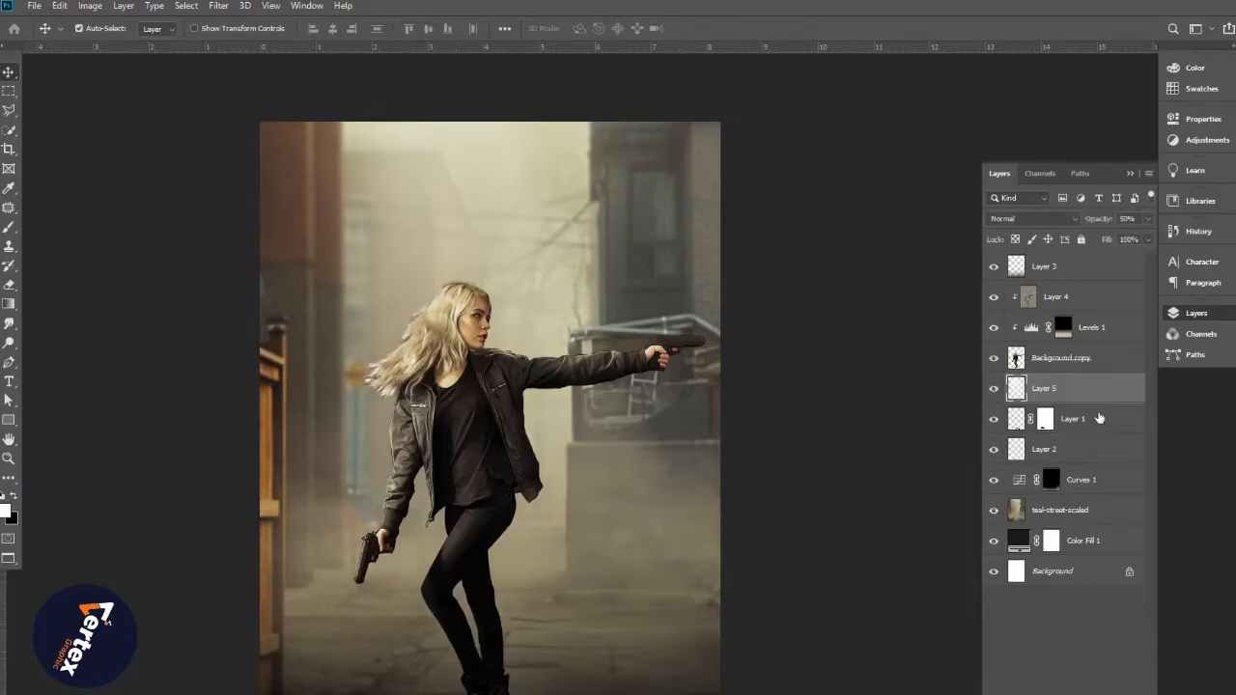
# Select the black gradient layer and toggle its visibility to compare the picture with and without it.
pyautogui.keyDown('ctrl'); pyautogui.click(518, 406); pyautogui.keyUp('ctrl')
pyautogui.moveTo(516, 403); pyautogui.dragTo(531, 370)
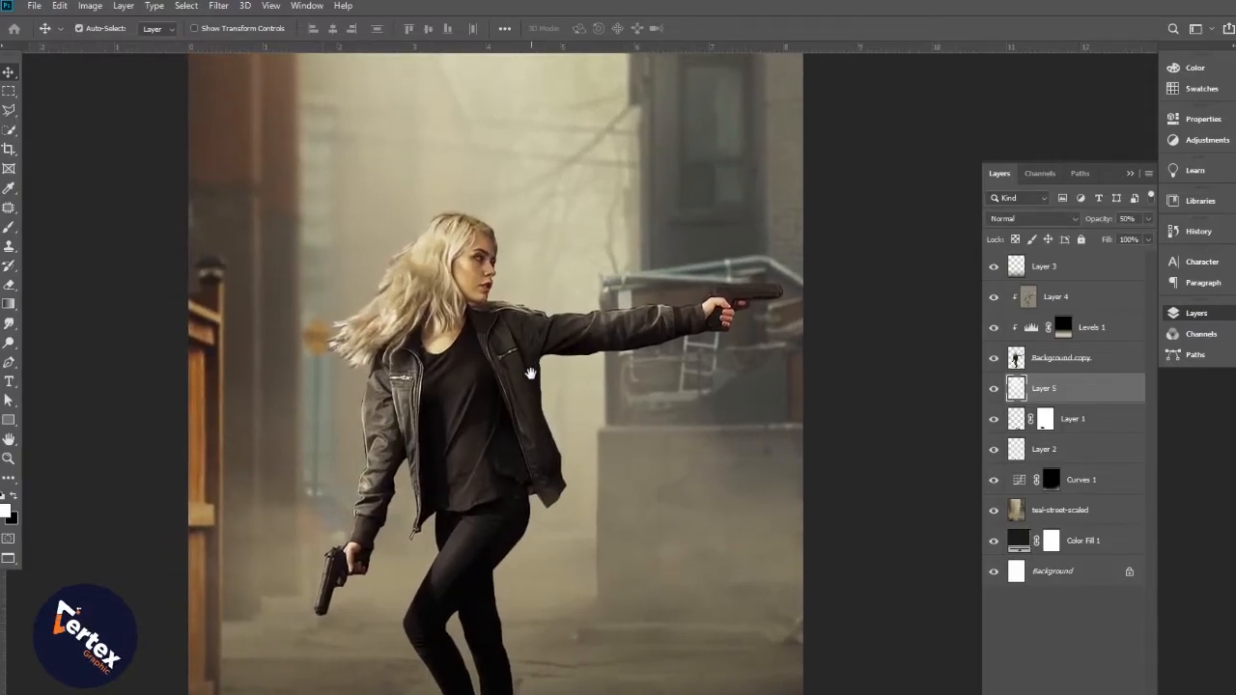
pyautogui.click(1068, 269)
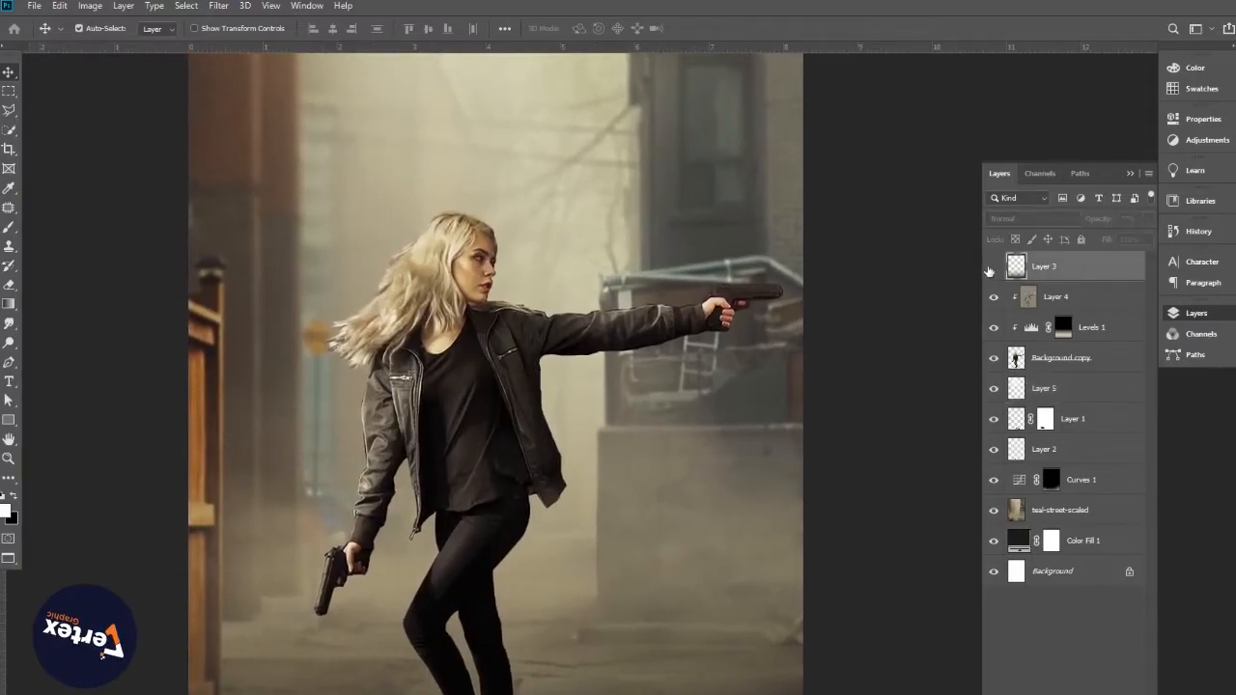
pyautogui.keyDown('alt'); pyautogui.click(600, 462); pyautogui.keyUp('alt')
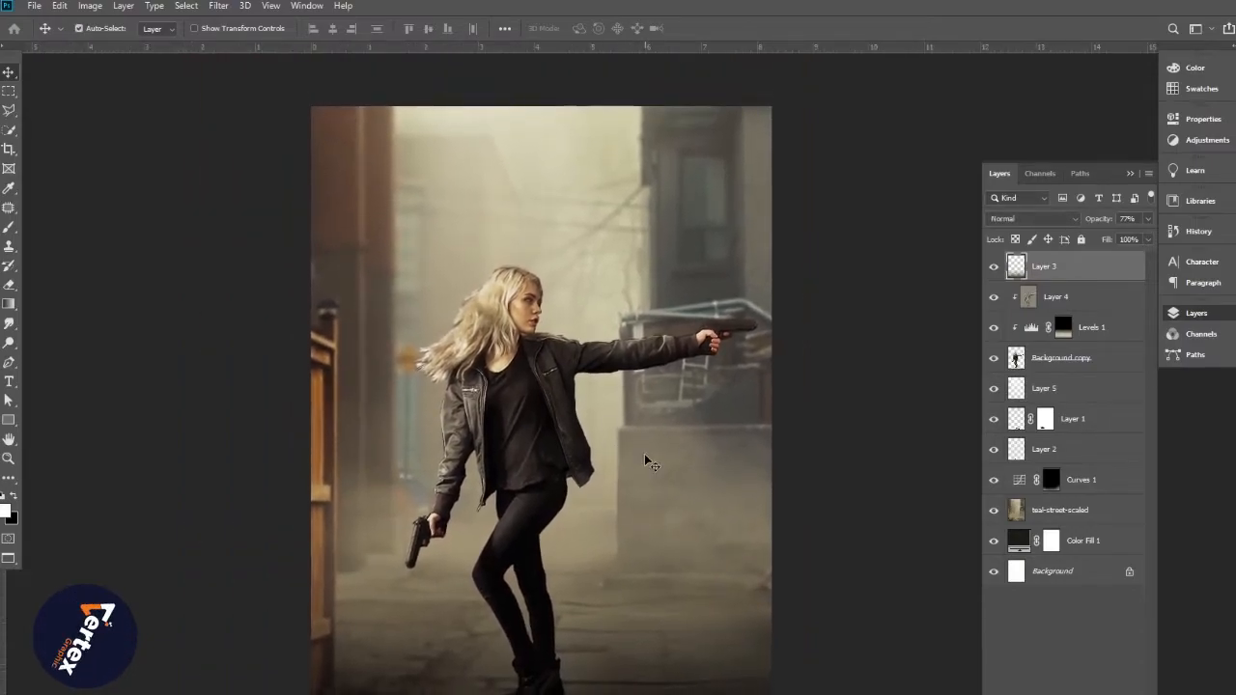
# Place the fog2-scaled image as an embedded layer above the black gradient and shift it slightly downward over the scene.
pyautogui.hotkey('alt', 'f')
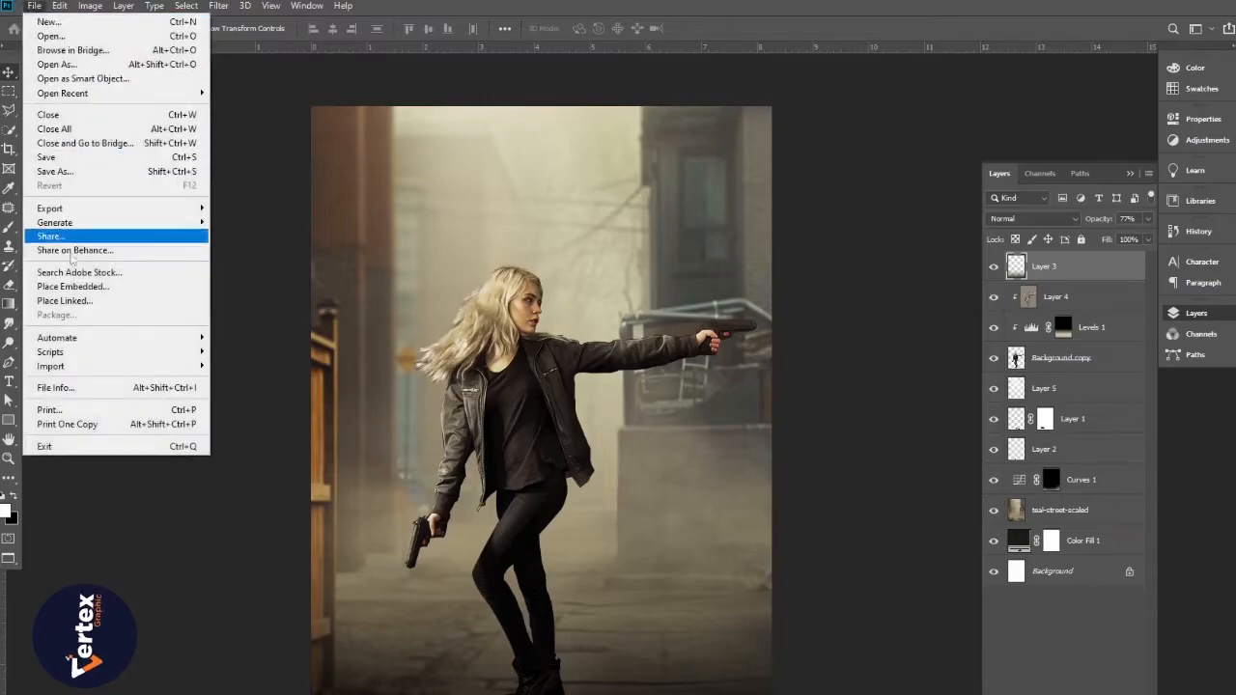
pyautogui.click(72, 287)
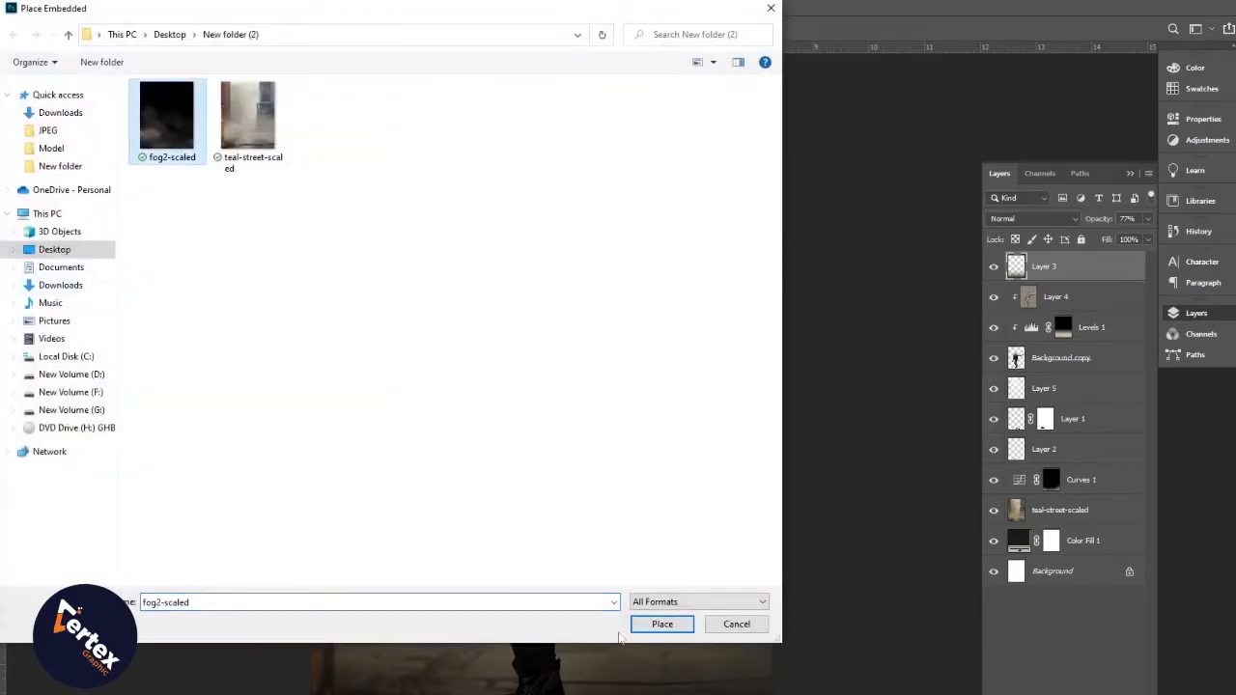
pyautogui.click(655, 628)
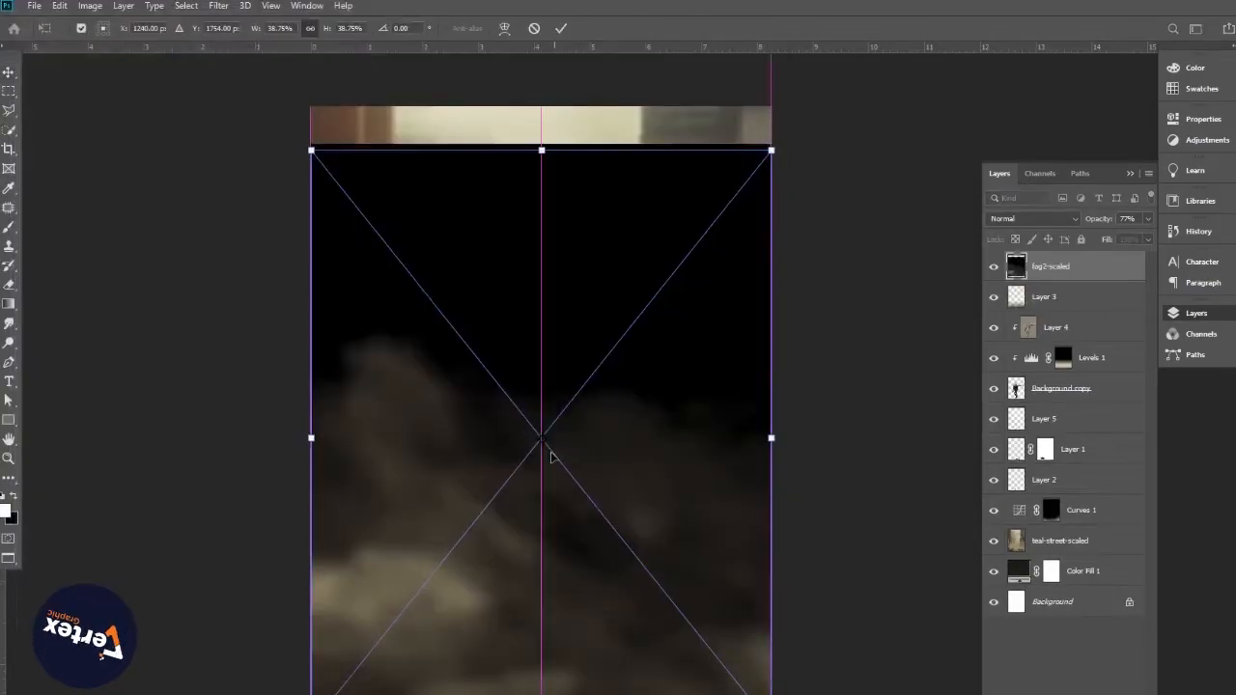
pyautogui.moveTo(550, 456); pyautogui.dragTo(552, 477)
pyautogui.press('Return')
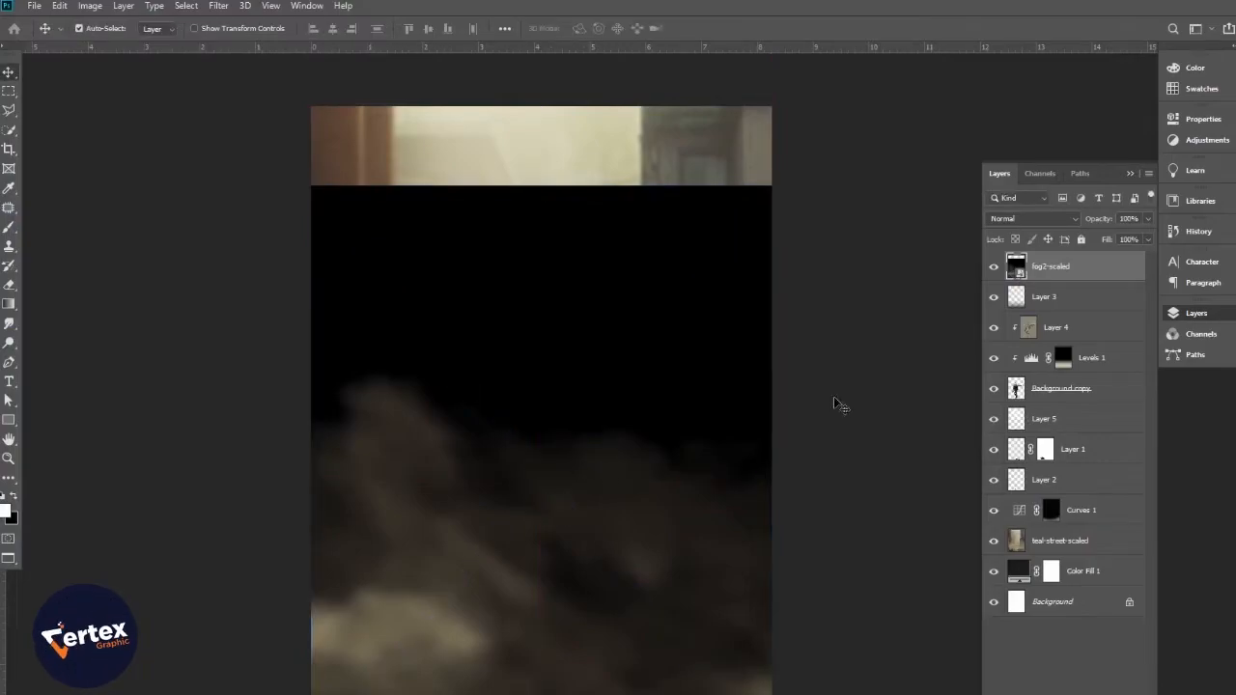
# Set the fog layer's blend mode to Screen and its opacity to 32%.
pyautogui.click(1031, 218)
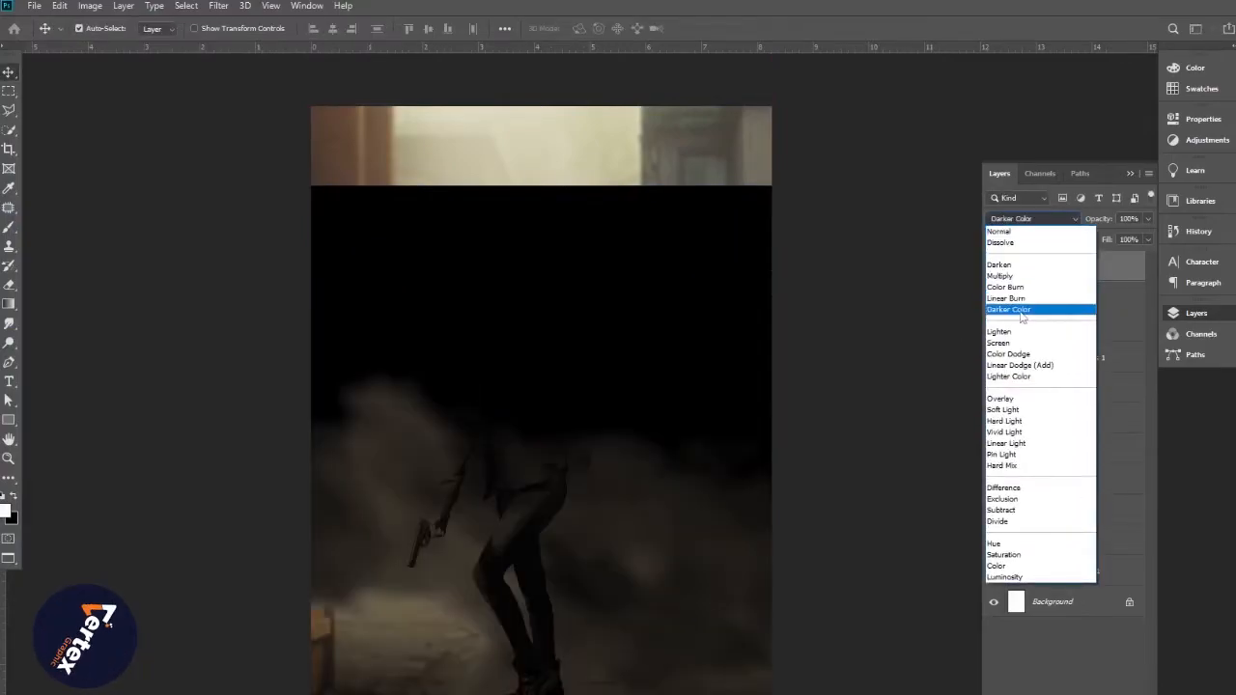
pyautogui.click(1016, 343)
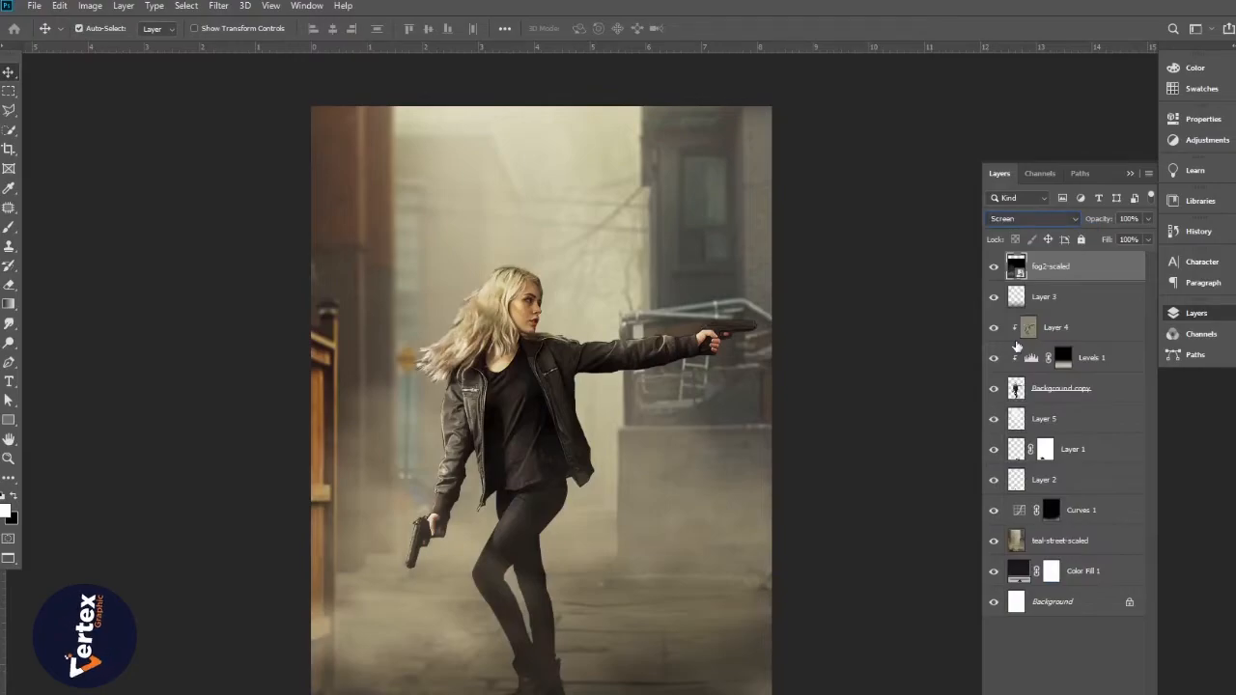
pyautogui.moveTo(1097, 226); pyautogui.dragTo(1043, 228)
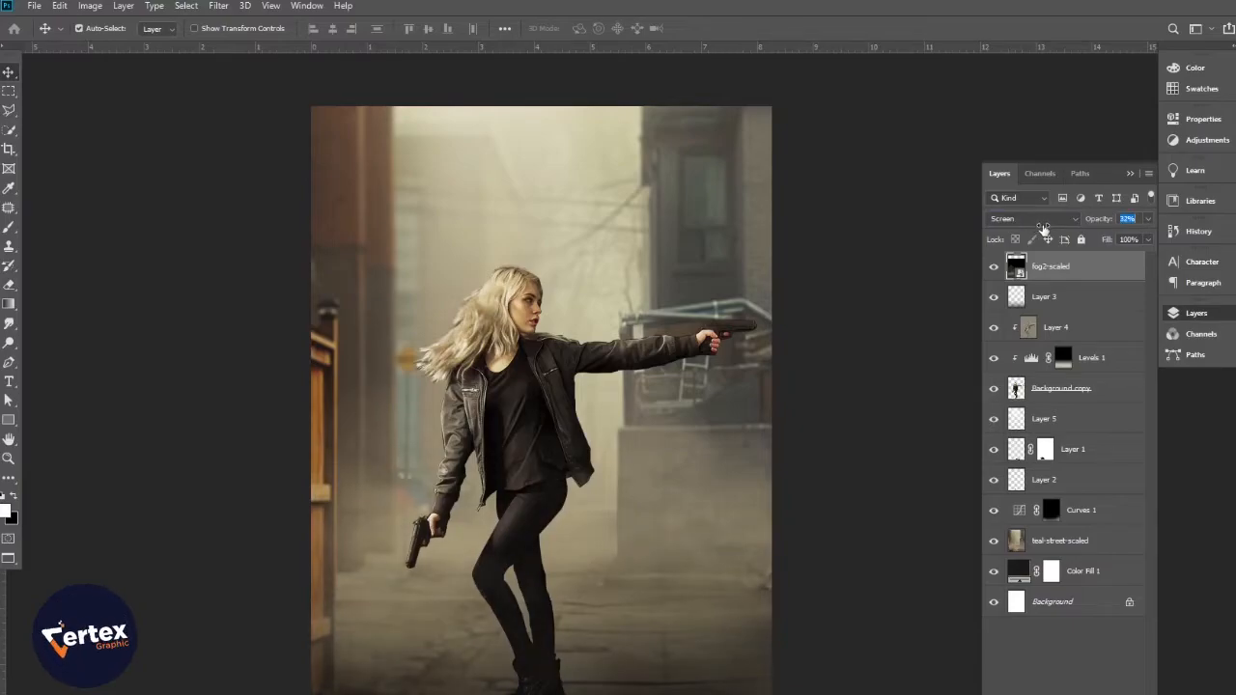
# Compare the scene with and without the fog by toggling the fog layer's visibility.
pyautogui.click(993, 268)
pyautogui.click(992, 268)
pyautogui.click(993, 271)
pyautogui.click(993, 271)
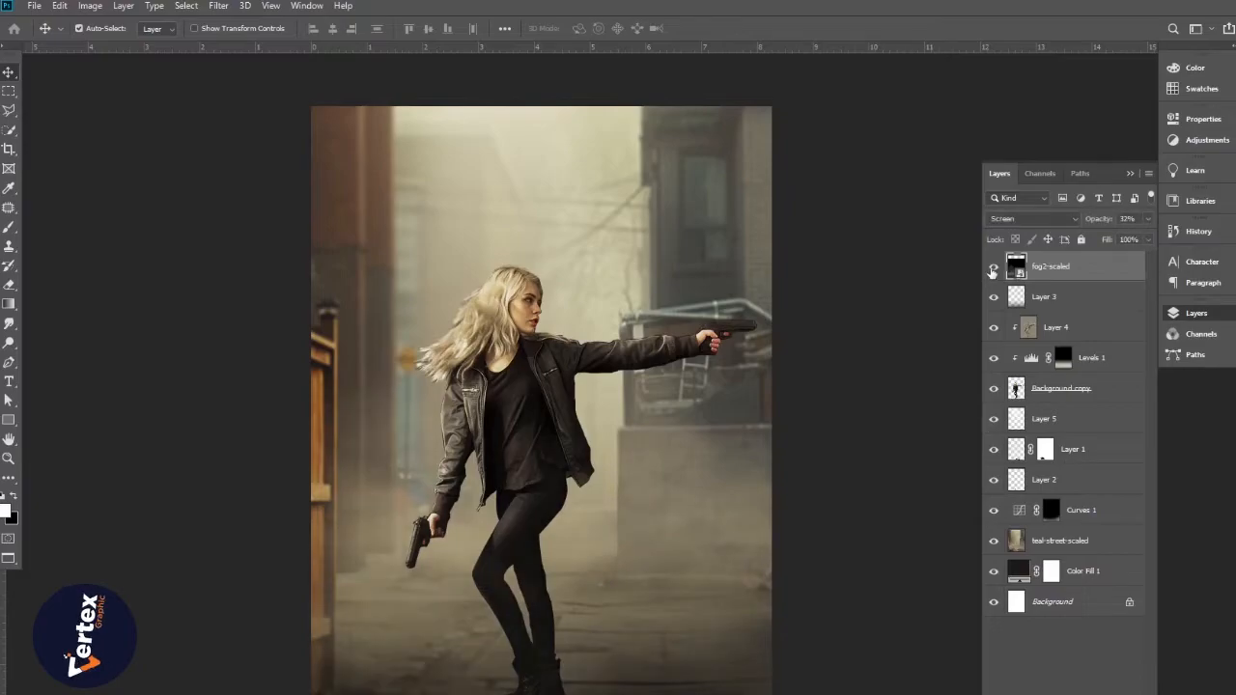
# Move the black gradient layer above the fog layer, to the top of the stack.
pyautogui.moveTo(1063, 302); pyautogui.dragTo(1064, 253)
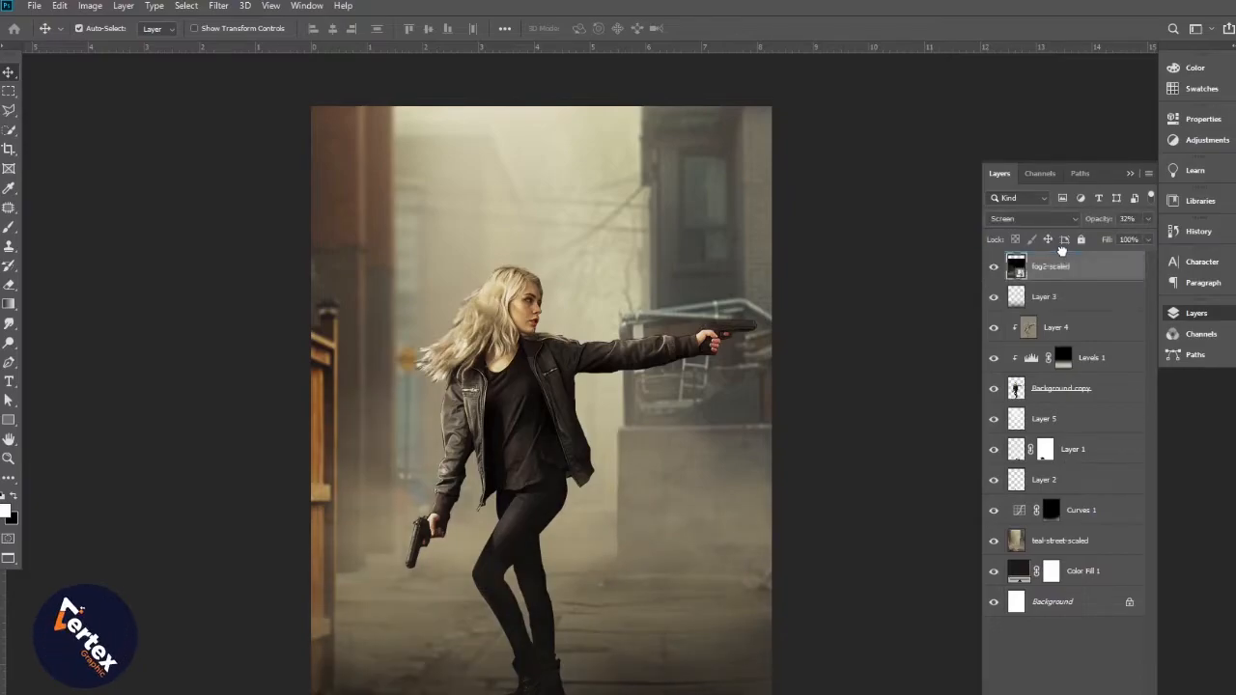
pyautogui.scroll(-3, 483, 410)
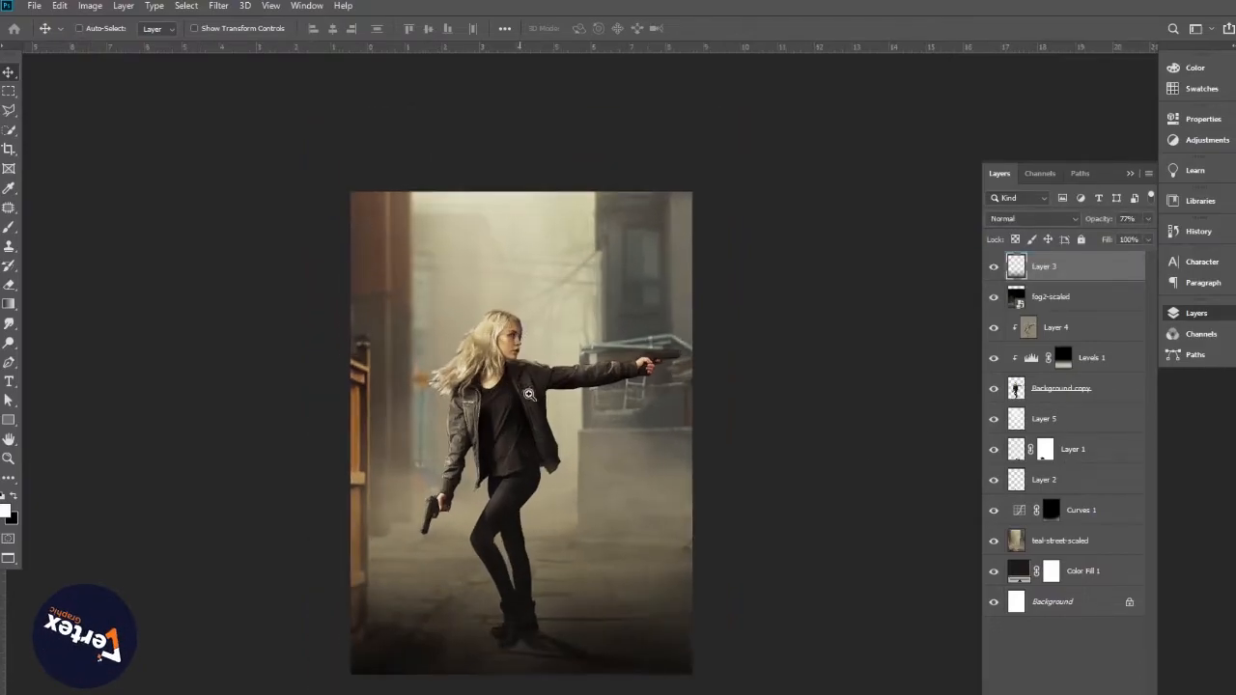
pyautogui.scroll(3, 527, 396)
pyautogui.moveTo(532, 425); pyautogui.dragTo(538, 375)
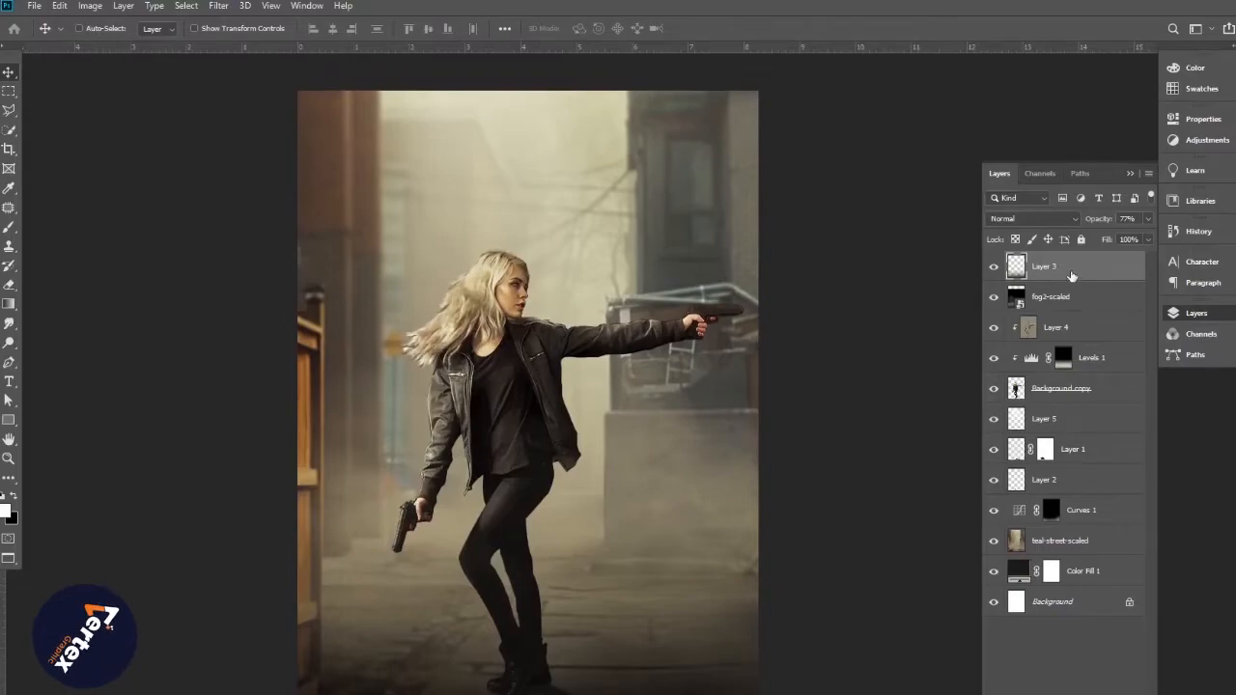
# Stamp all visible layers into a new merged top layer and add a Selective Color adjustment above it.
pyautogui.hotkey('ctrl', 'alt', 'shift', 'e')
pyautogui.click(1069, 693)
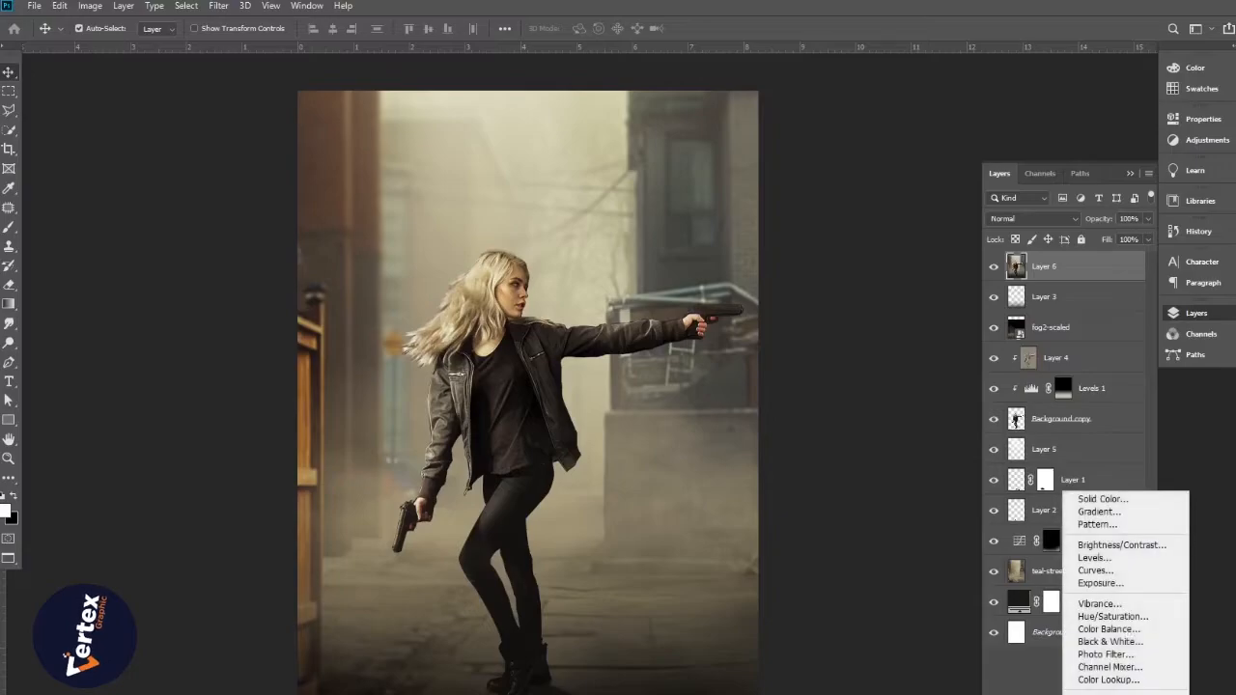
pyautogui.click(1109, 694)
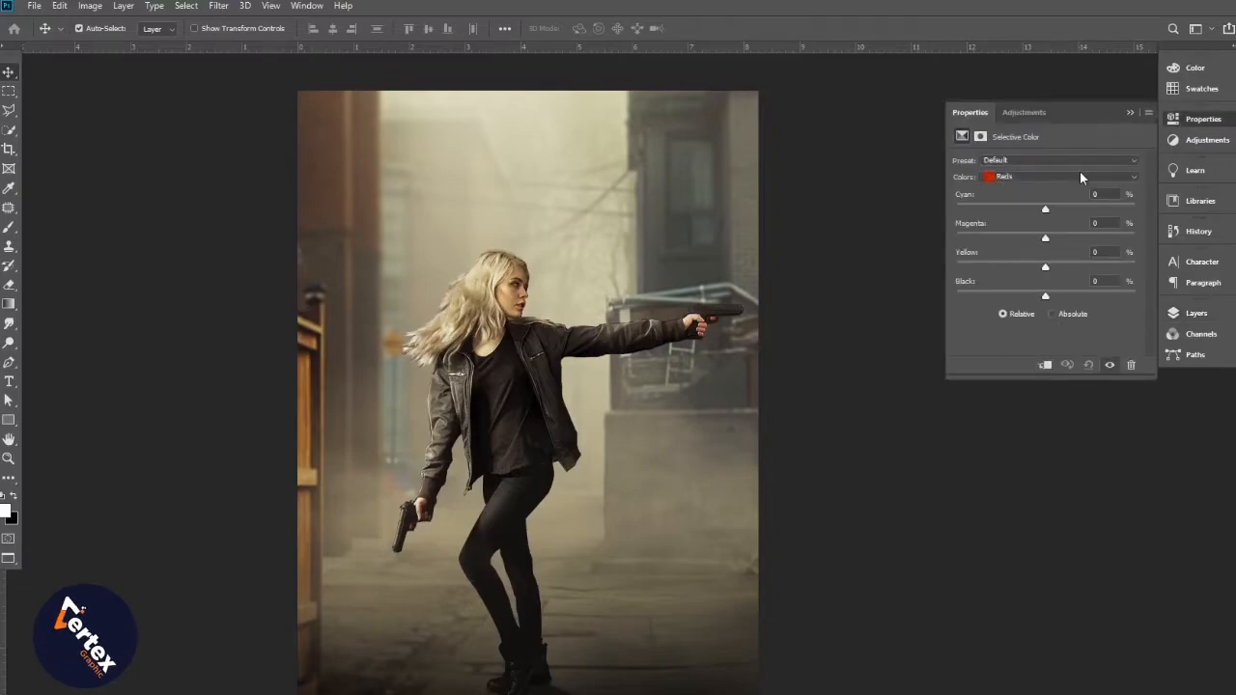
# In the Selective Color adjustment, set the Neutrals to Cyan +5, Magenta -4, Yellow +8 and Black +6.
pyautogui.click(1080, 175)
pyautogui.click(1080, 279)
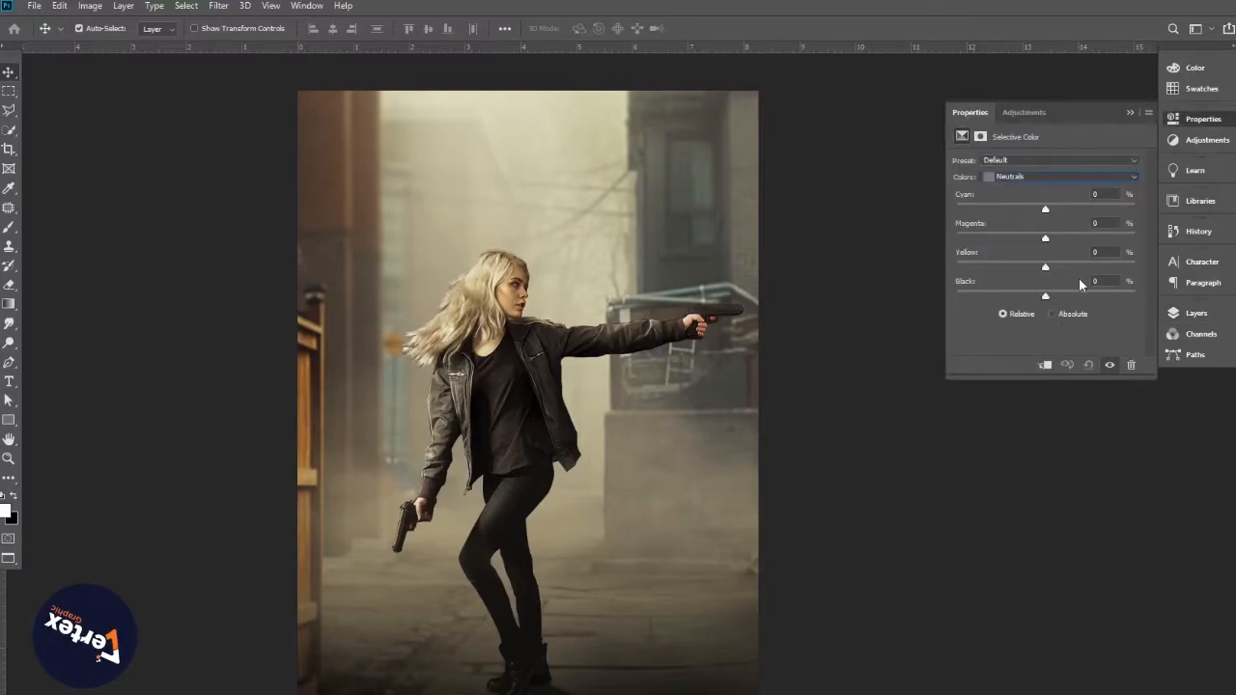
pyautogui.moveTo(1046, 296); pyautogui.dragTo(1048, 269)
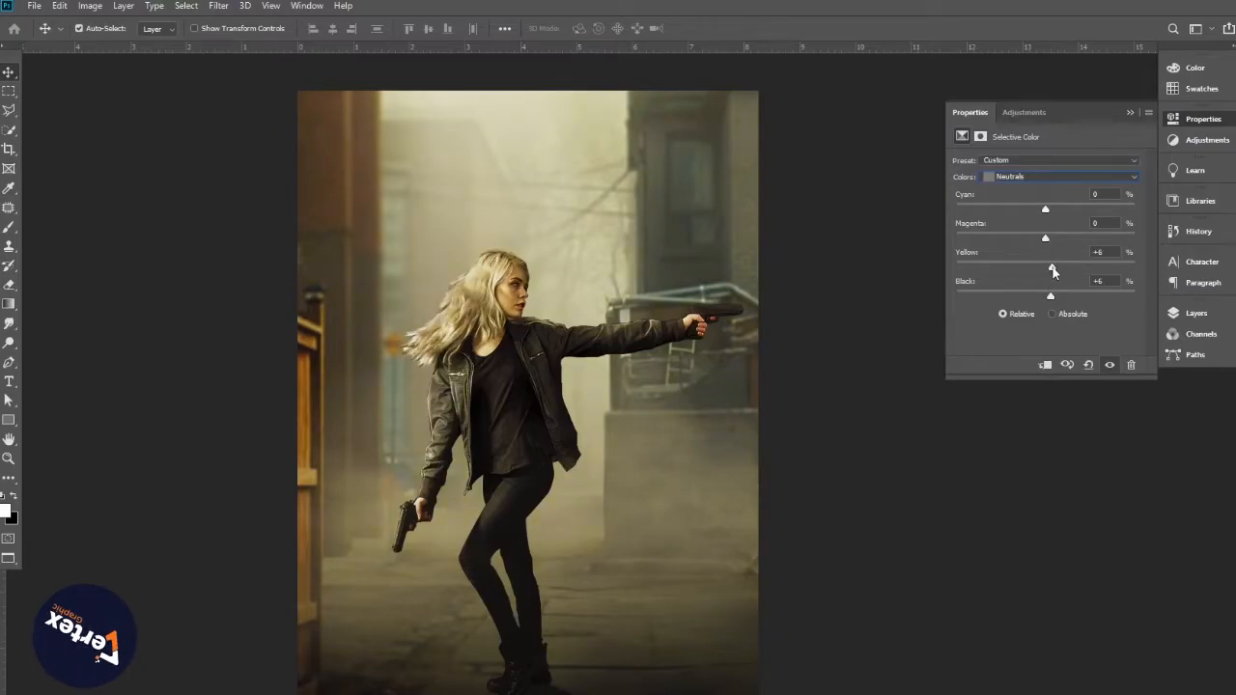
pyautogui.moveTo(1040, 242); pyautogui.dragTo(1043, 240)
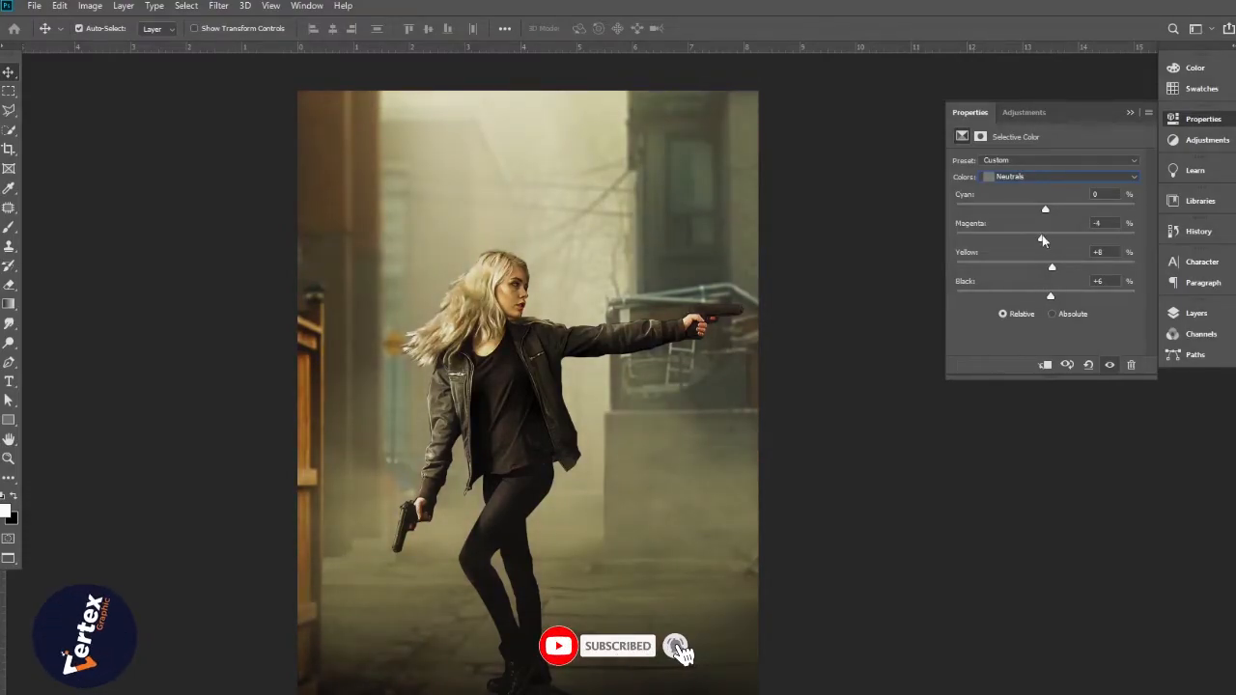
pyautogui.moveTo(1046, 210); pyautogui.dragTo(1055, 217)
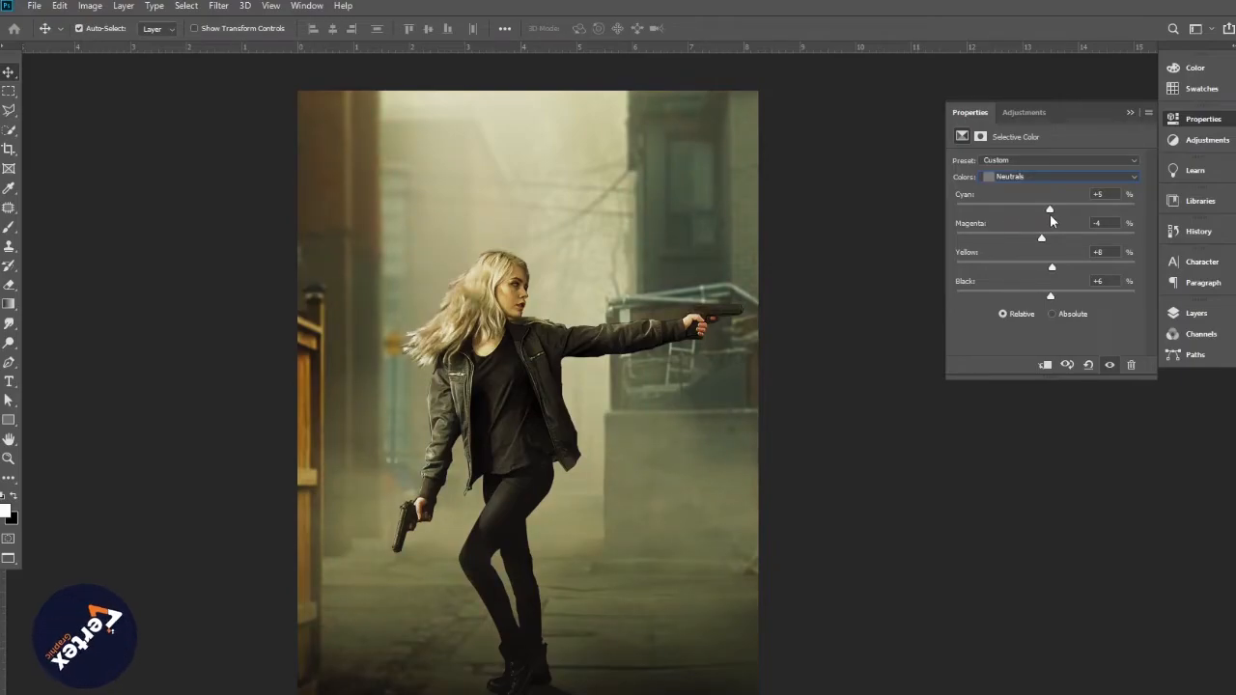
pyautogui.click(1131, 113)
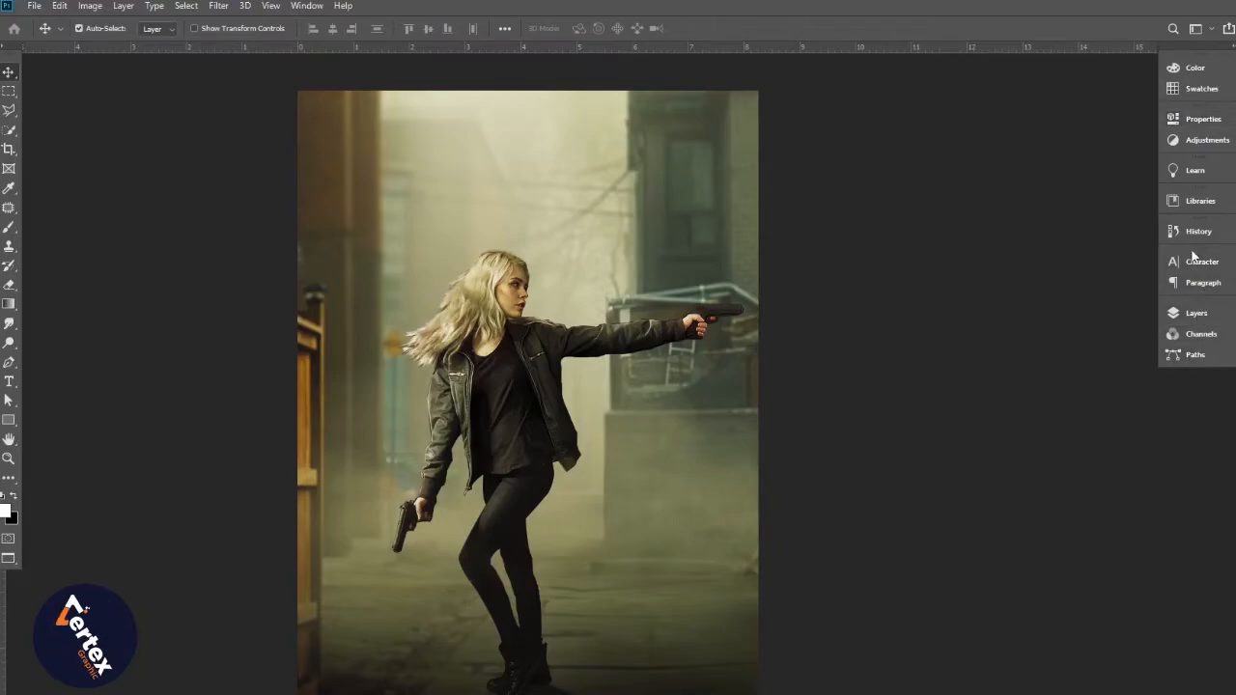
# Make the layer stack's controls fully reachable and add a Color Lookup adjustment layer above the Selective Color layer.
pyautogui.click(1207, 315)
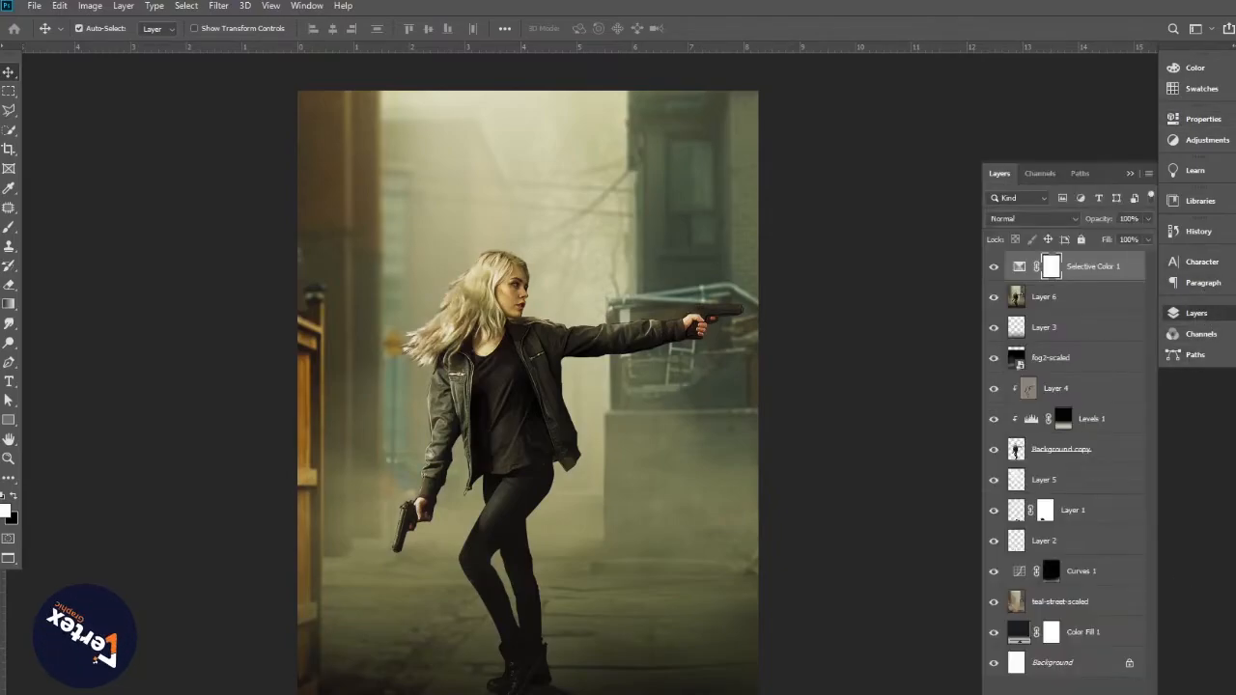
pyautogui.click(1065, 693)
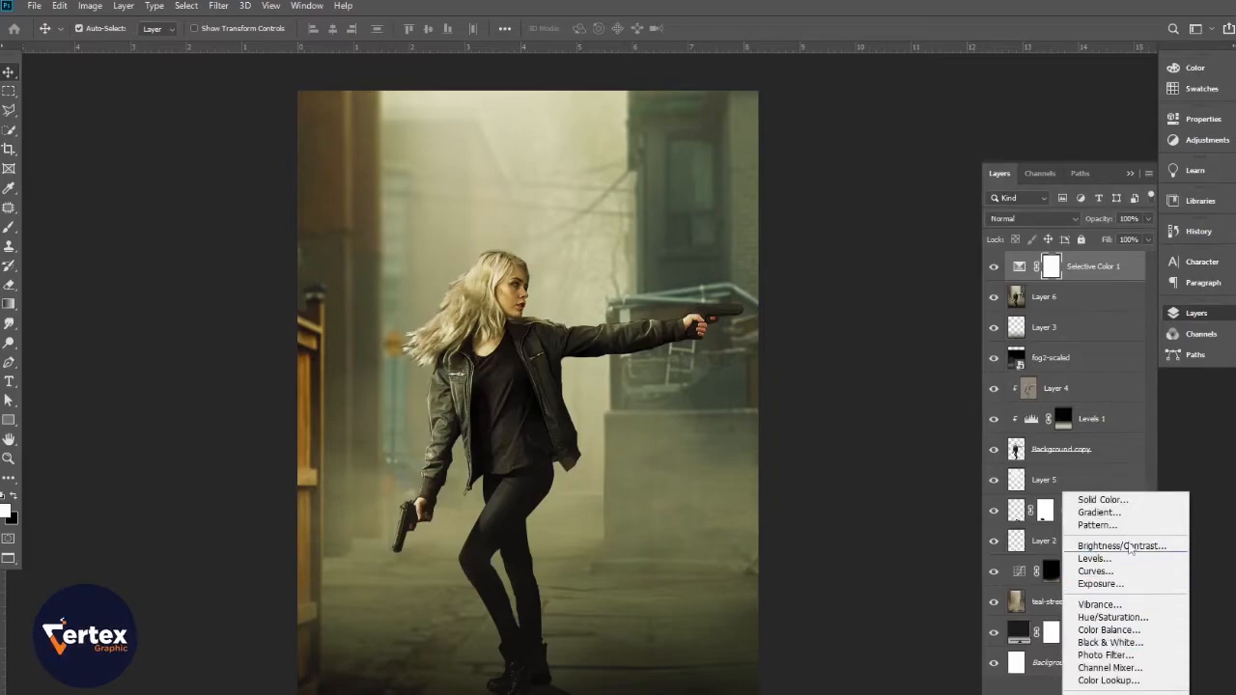
pyautogui.click(1107, 169)
pyautogui.moveTo(1108, 169); pyautogui.dragTo(1096, 67)
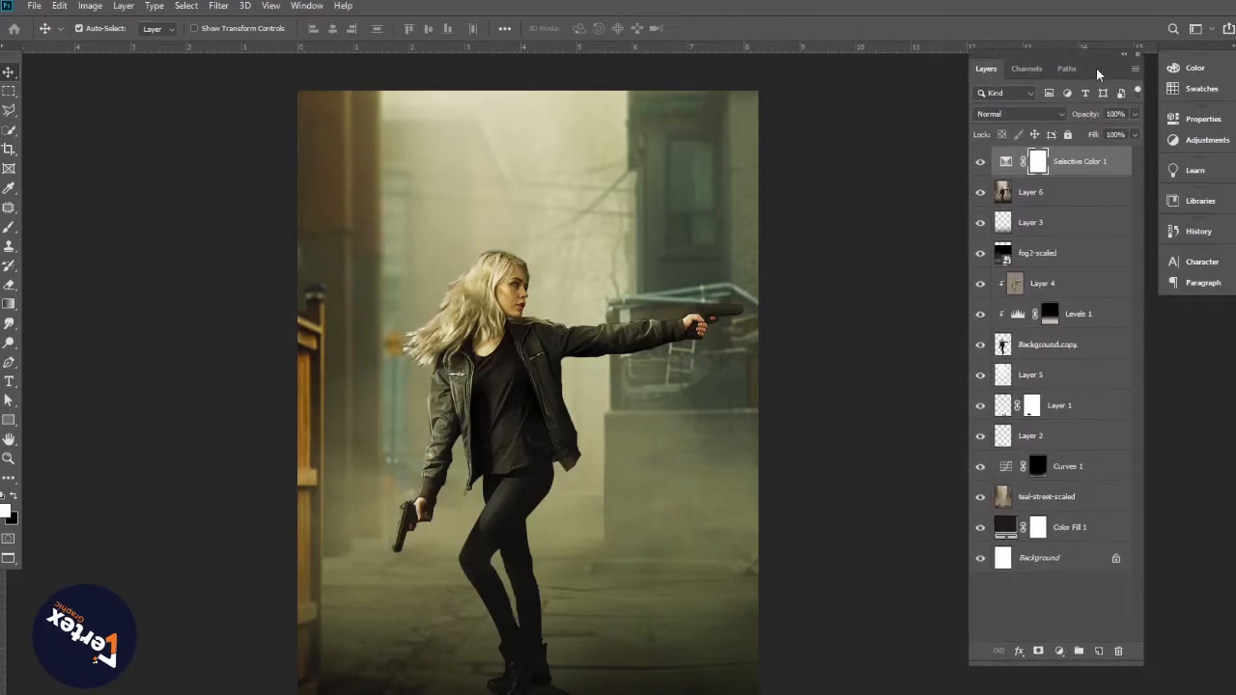
pyautogui.click(1059, 653)
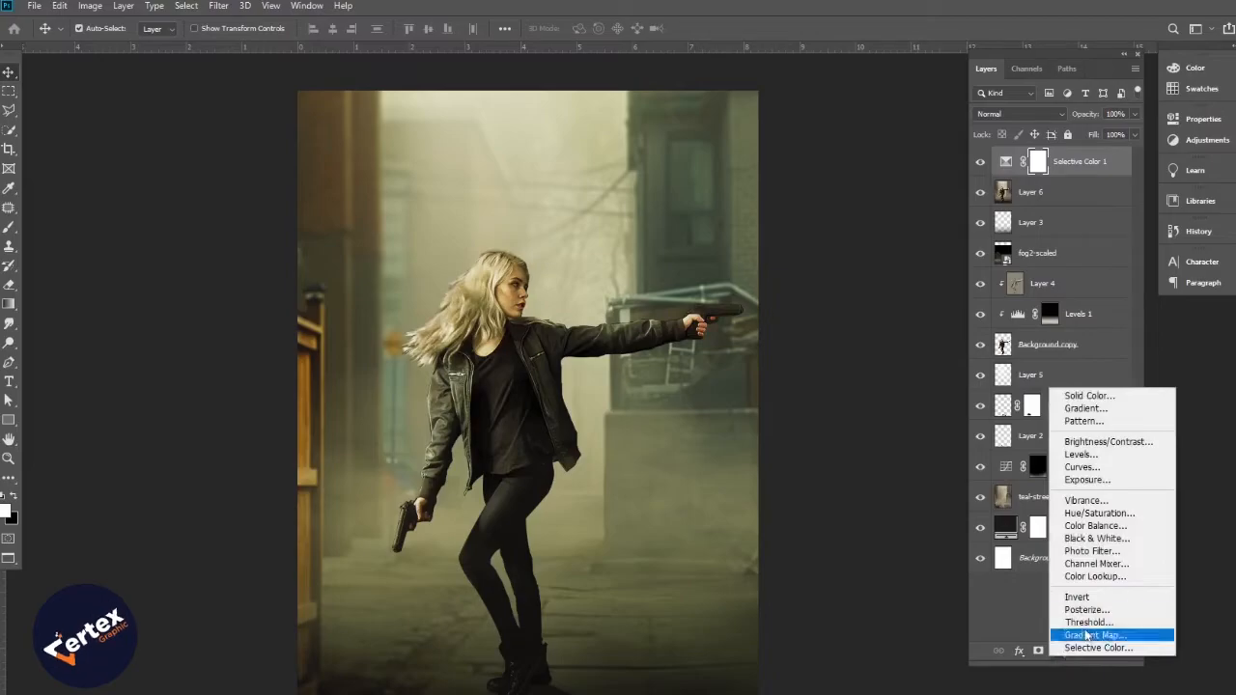
pyautogui.click(1111, 578)
# Try several 3D LUTs on the Color Lookup adjustment, including Bleach Bypass, FallColors and EdgyAmber, and settle on DropBlues.3DL.
pyautogui.click(1077, 162)
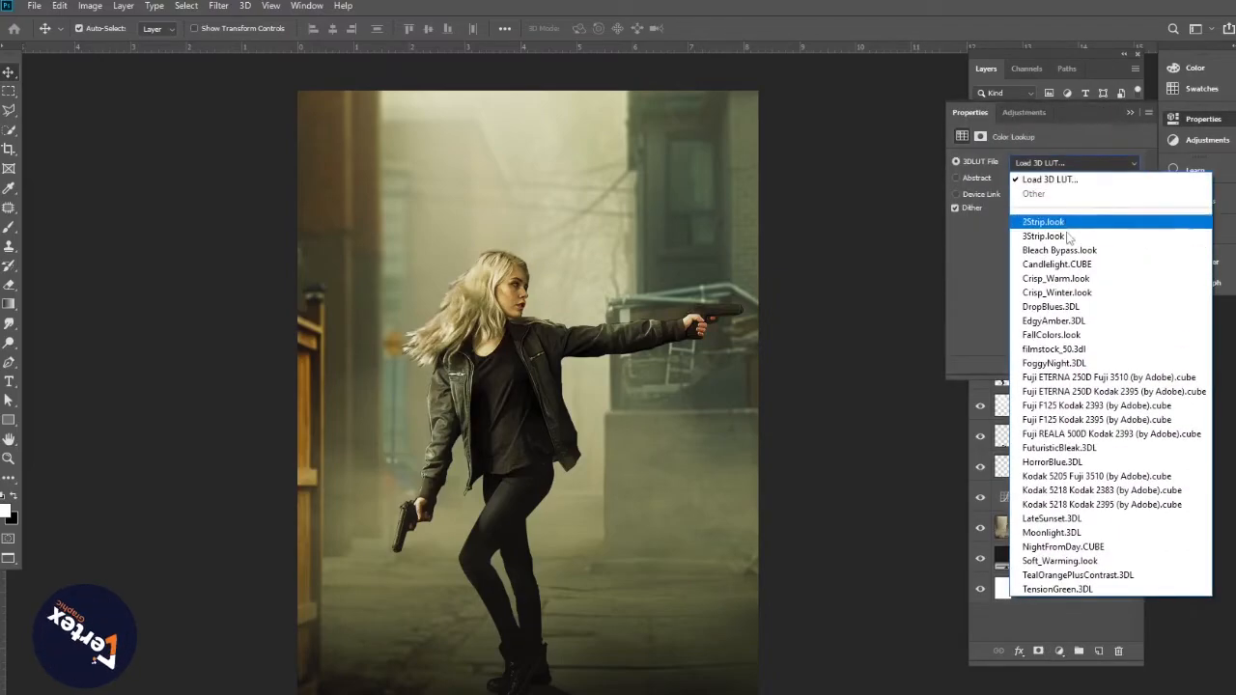
pyautogui.click(1065, 250)
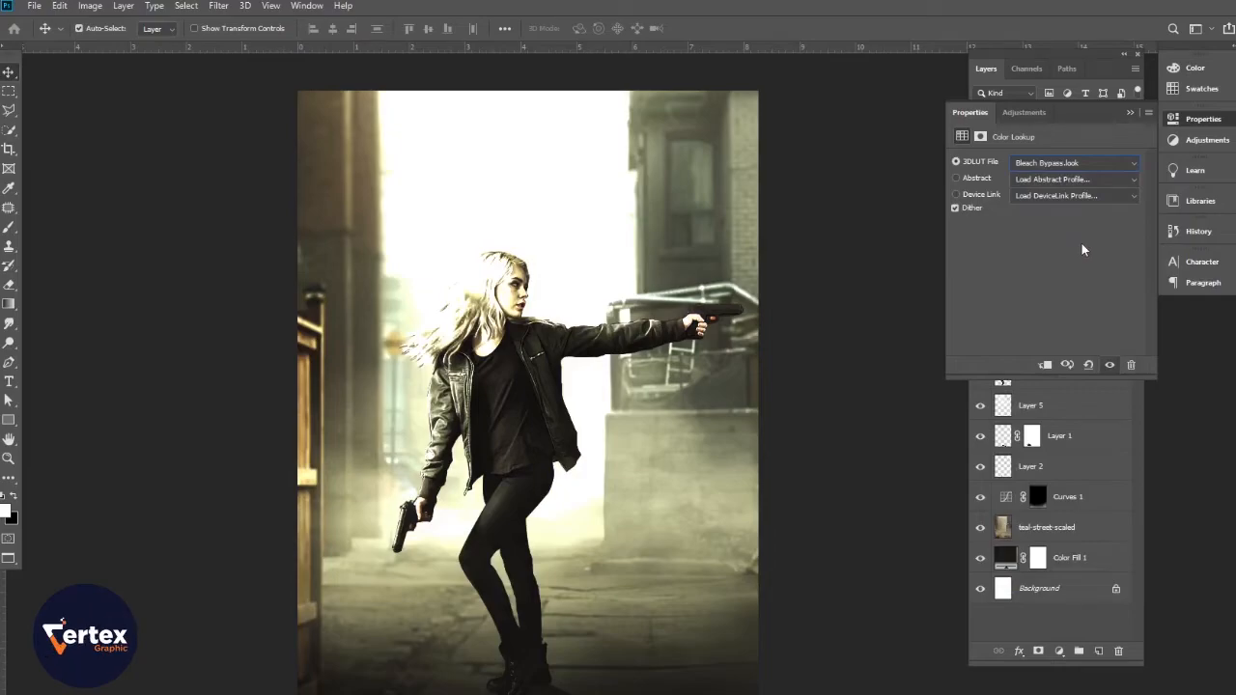
pyautogui.press('Down')
pyautogui.press('Down')
pyautogui.press('Down')
pyautogui.press('Down')
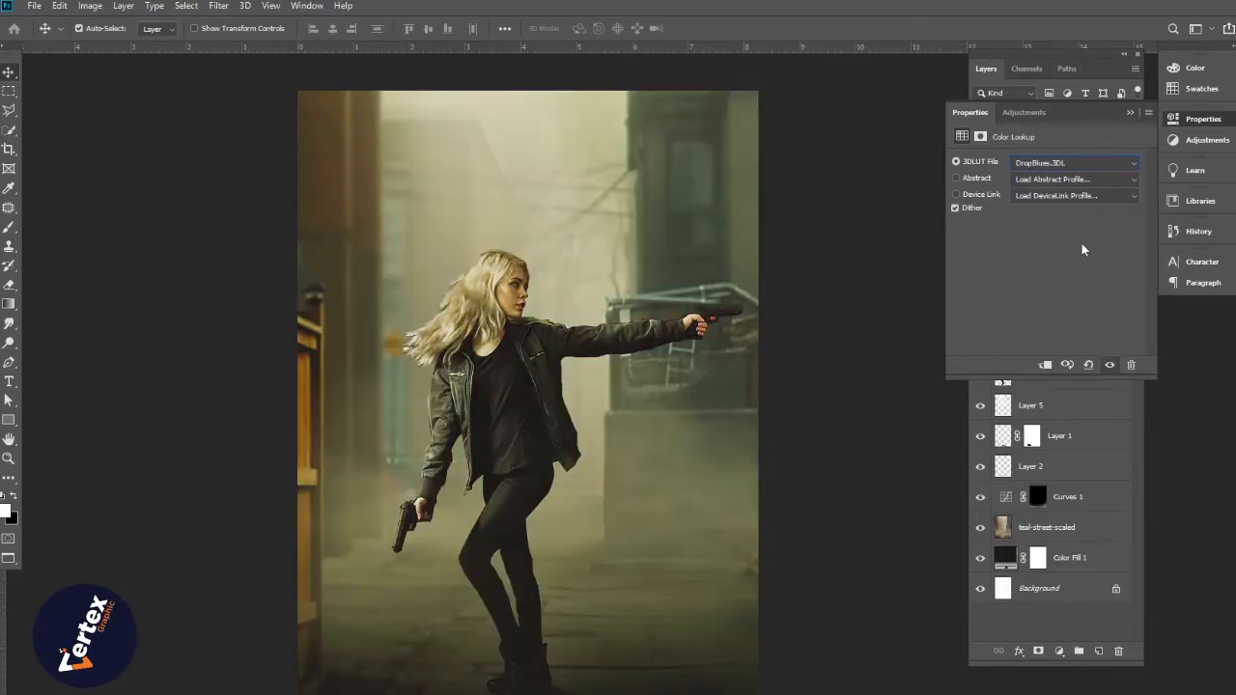
pyautogui.press('Down')
pyautogui.press('Down')
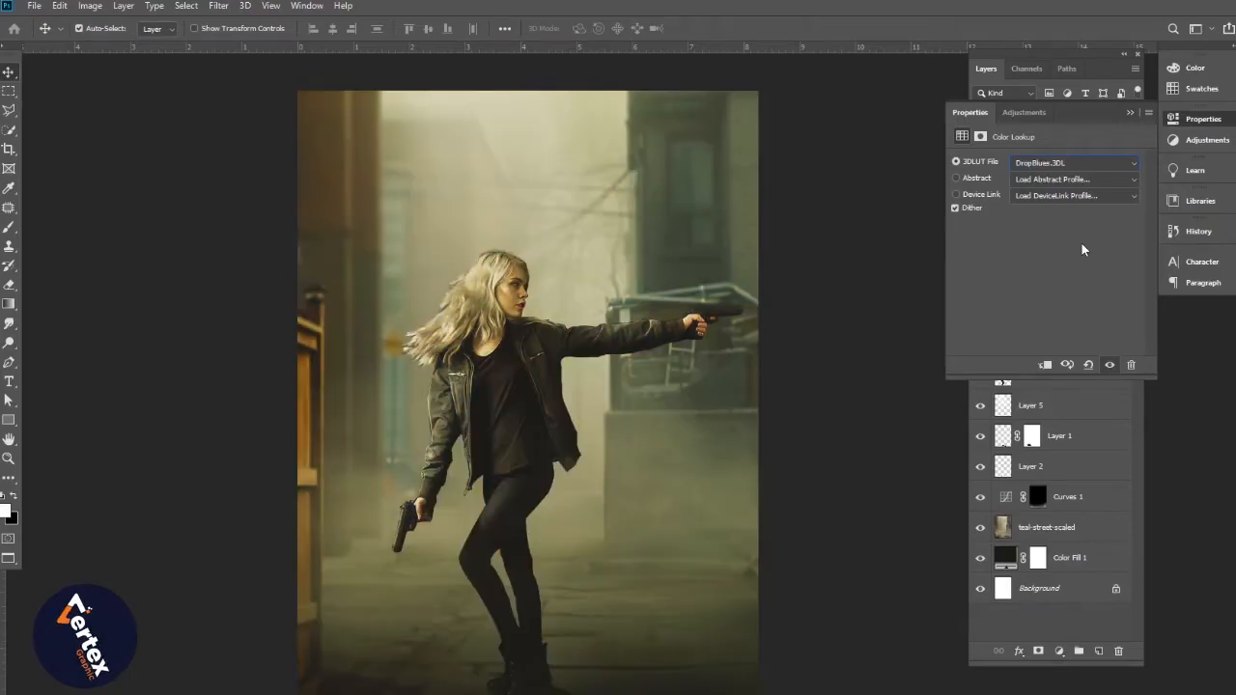
pyautogui.press('Down')
pyautogui.press('Up')
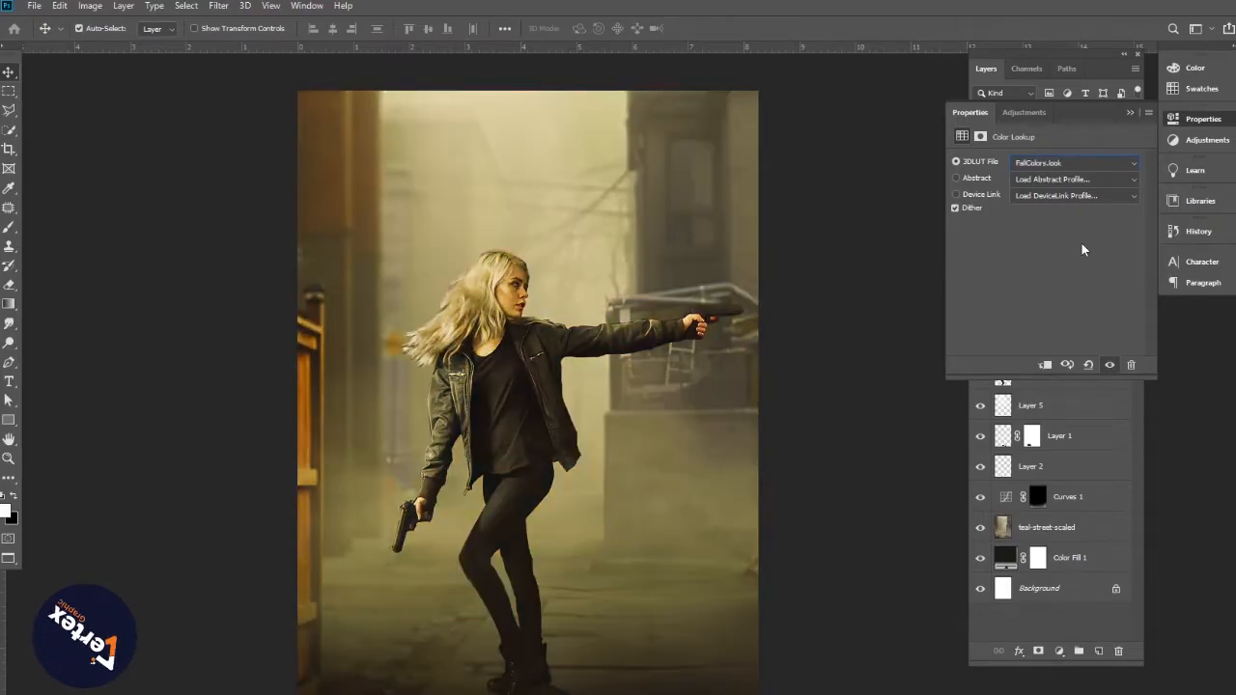
pyautogui.press('Up')
pyautogui.press('Up')
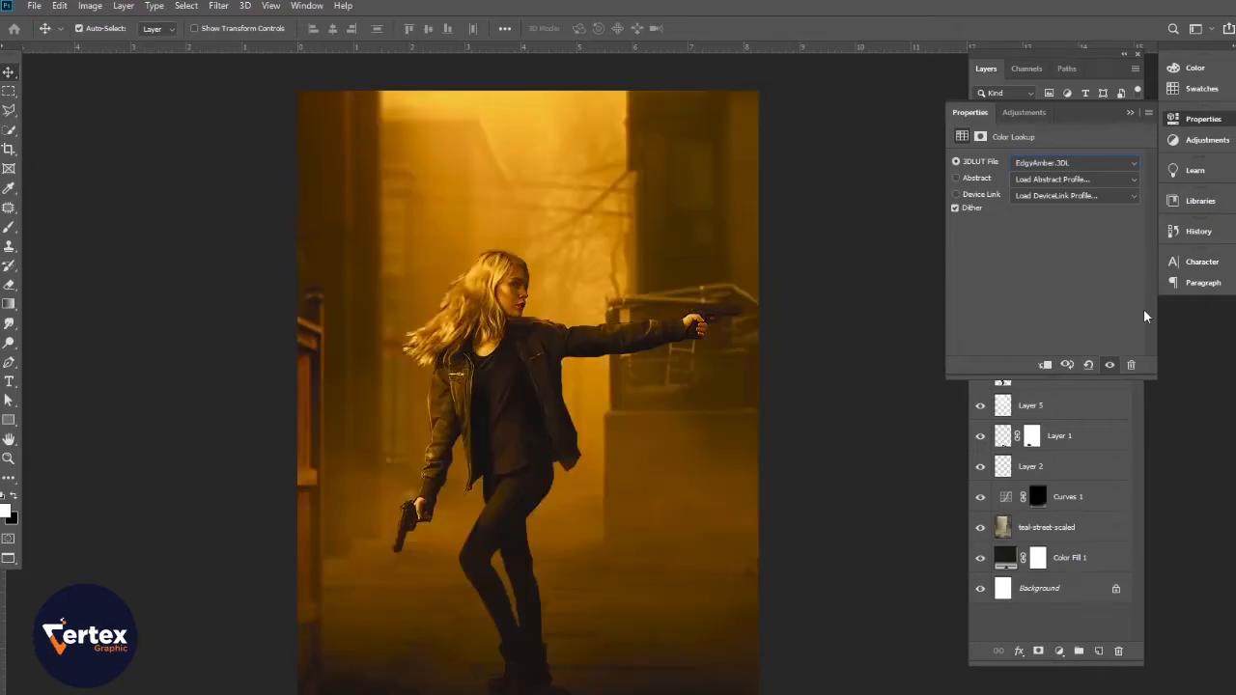
pyautogui.click(901, 279)
pyautogui.click(1131, 115)
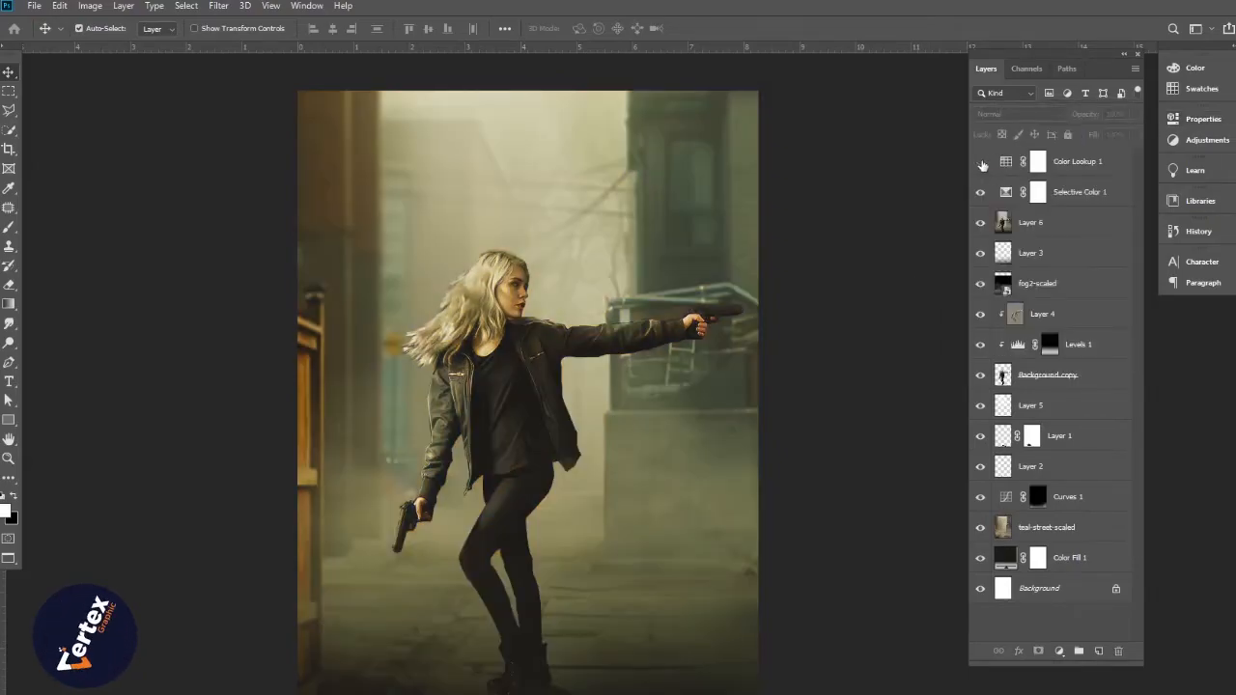
# Compare the scene with and without the Color Lookup layer, and reduce that layer's opacity to 76%.
pyautogui.click(981, 163)
pyautogui.click(981, 163)
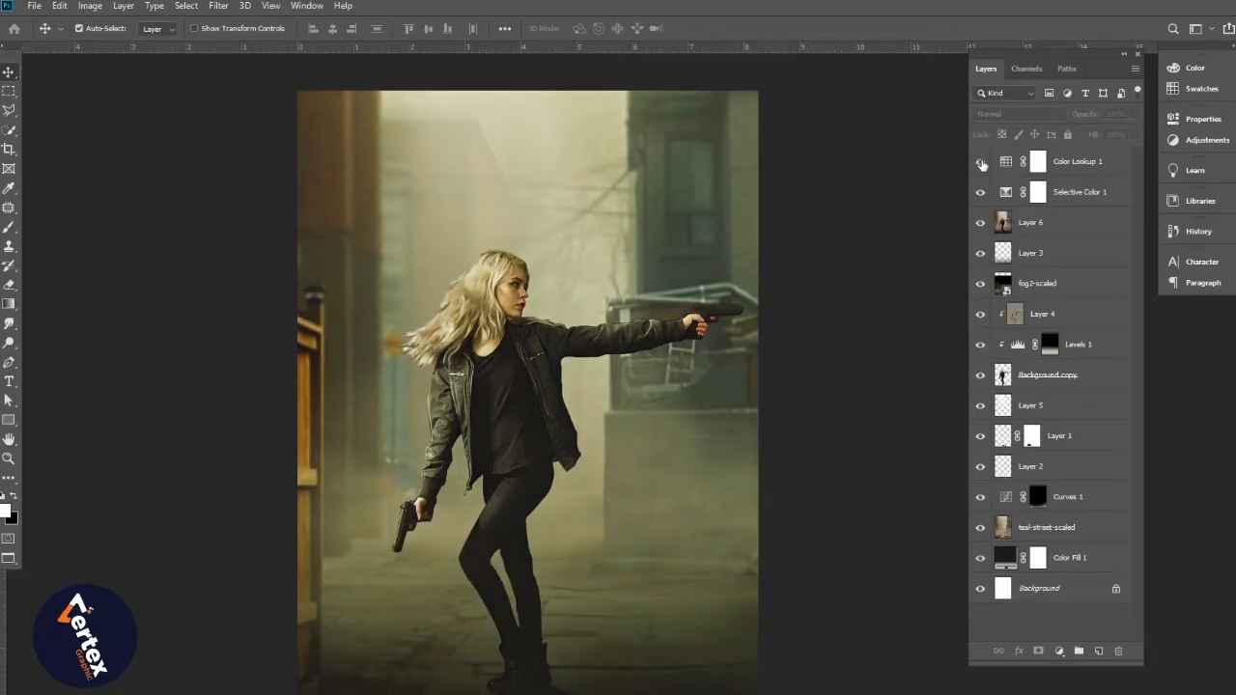
pyautogui.click(1087, 157)
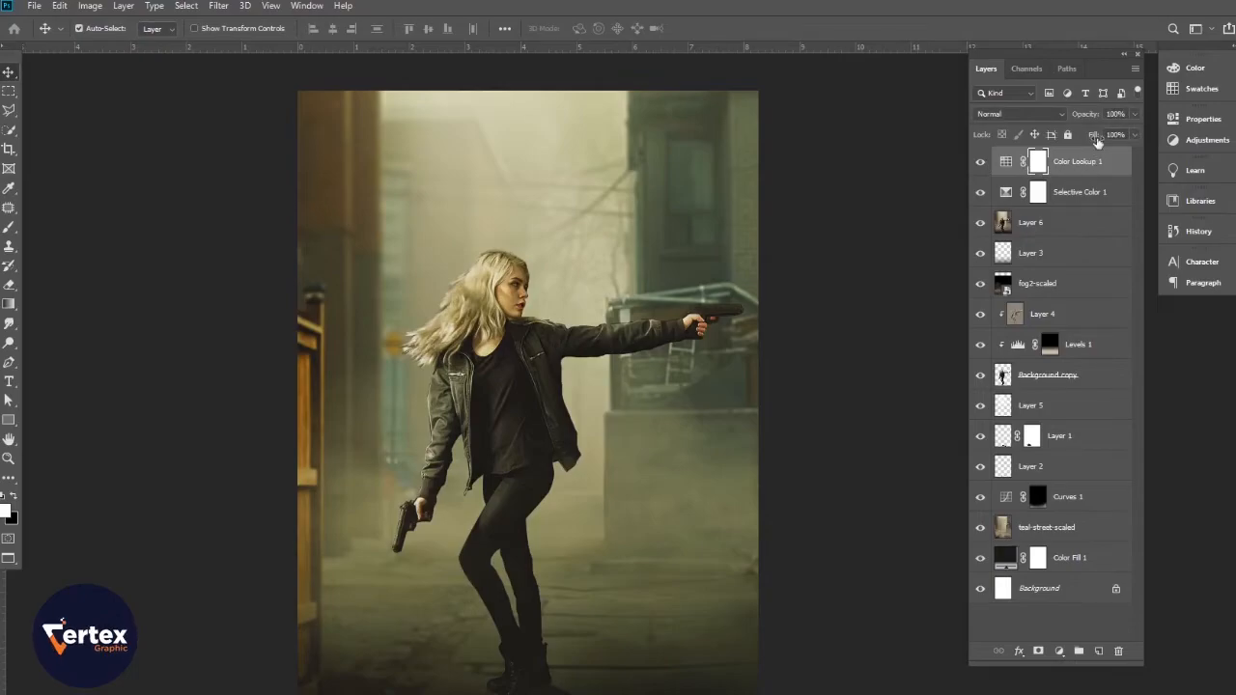
pyautogui.moveTo(1090, 116); pyautogui.dragTo(1080, 117)
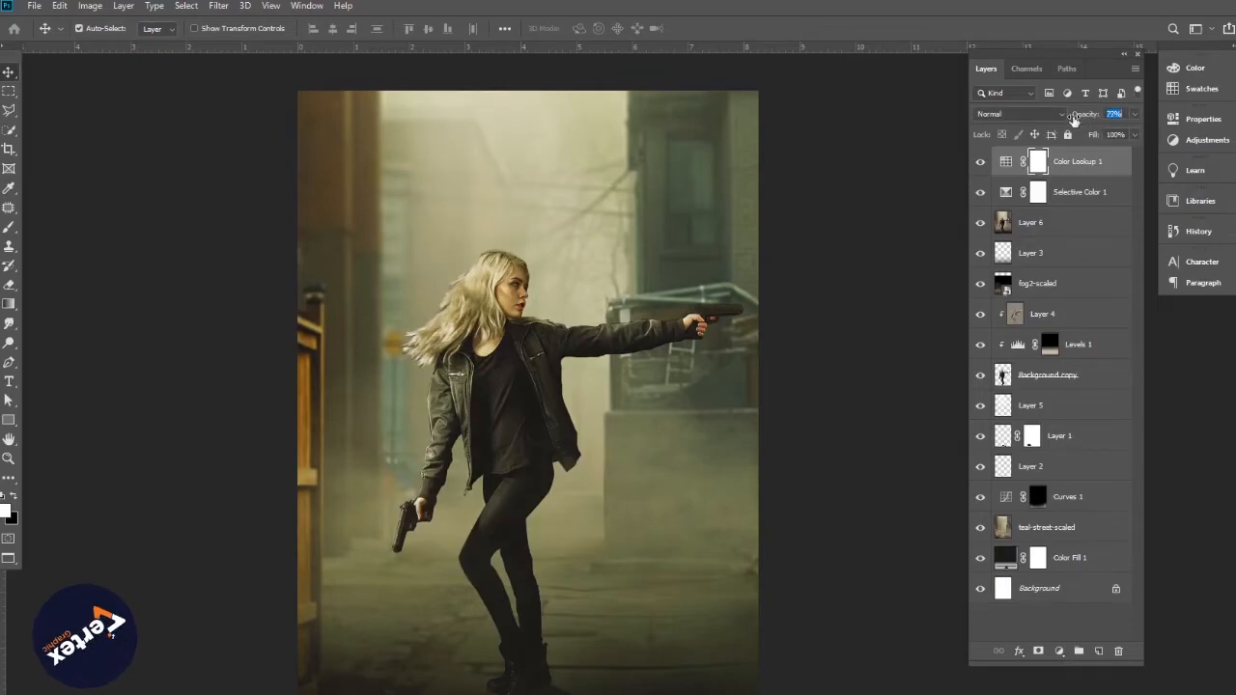
pyautogui.click(917, 265)
pyautogui.scroll(-2, 611, 348)
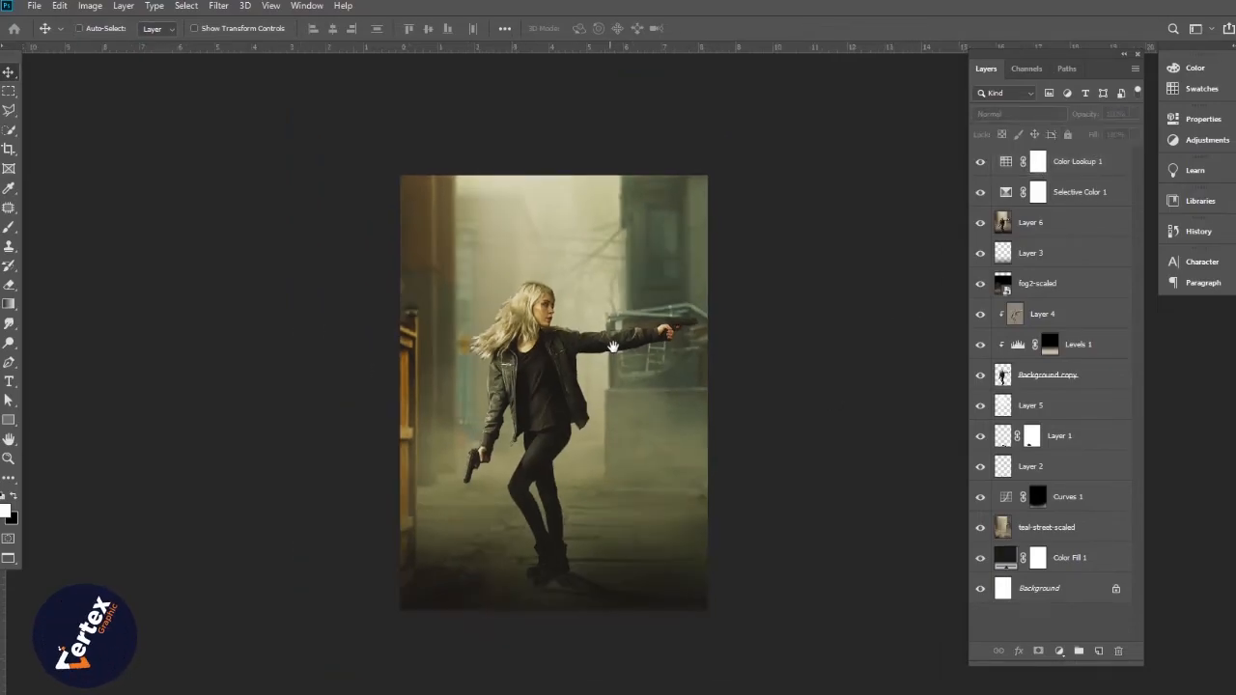
pyautogui.click(1080, 160)
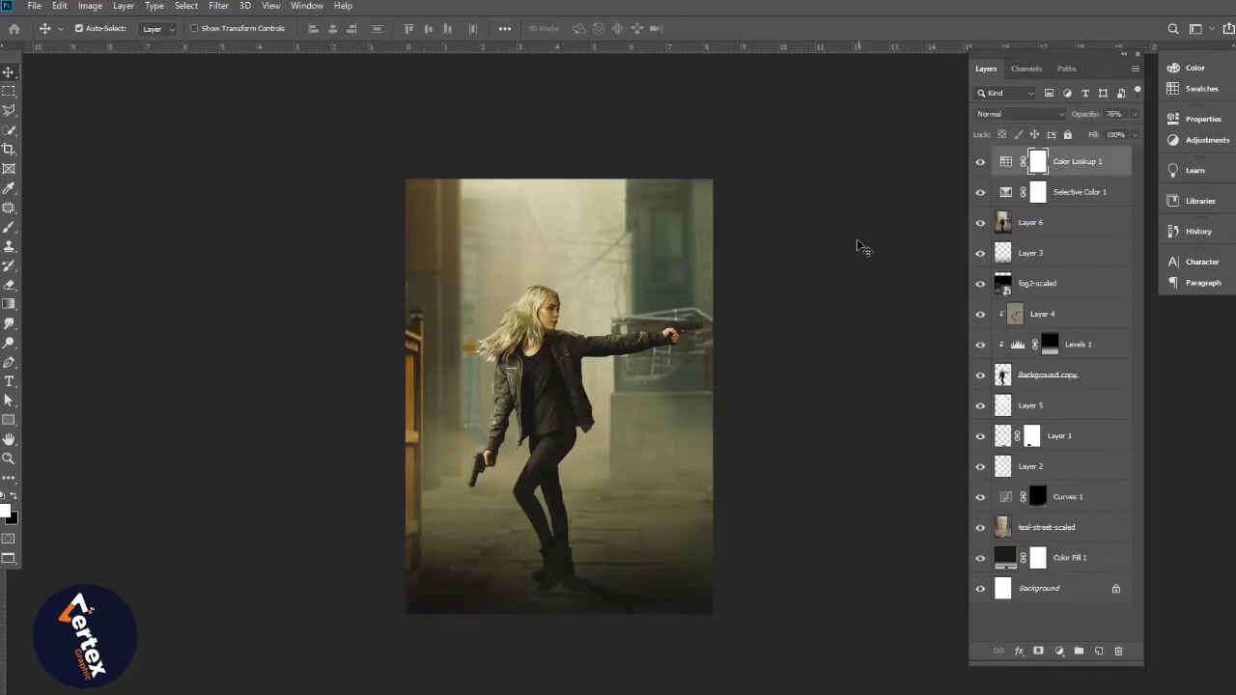
# Open the merged Layer 6 in the Camera Raw Filter and set Tint -1, Exposure -0.20, Contrast +15 and Highlights +16.
pyautogui.click(1026, 228)
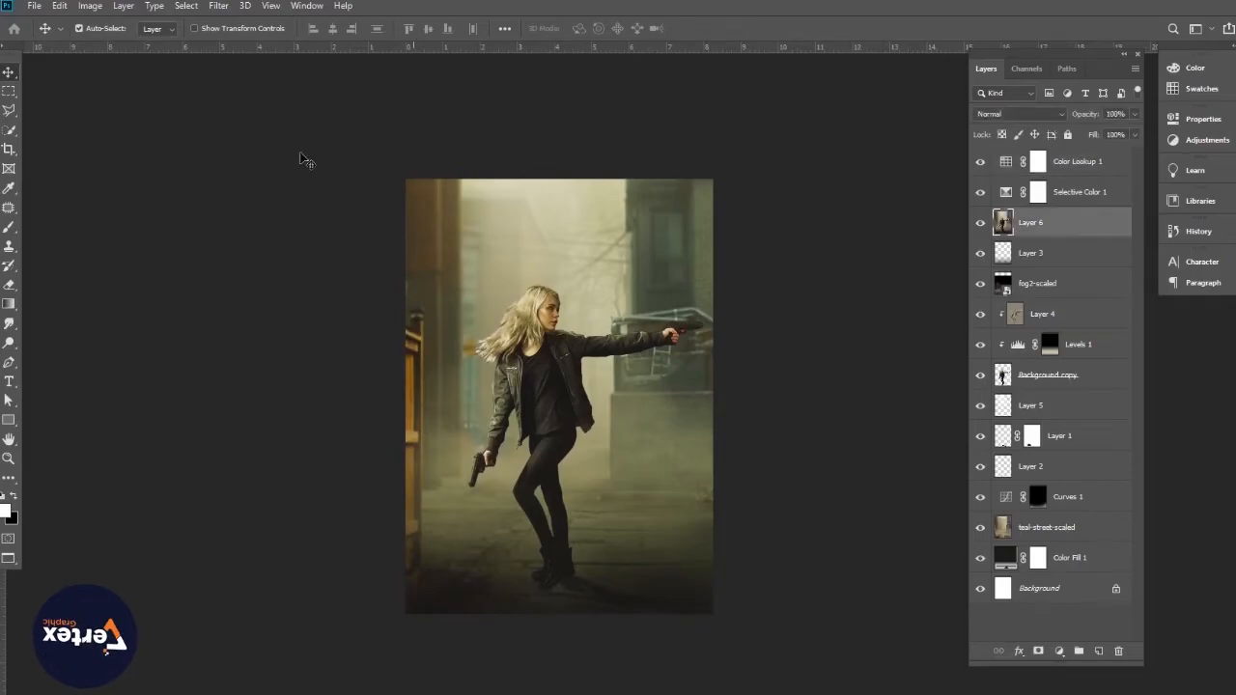
pyautogui.click(229, 7)
pyautogui.click(241, 94)
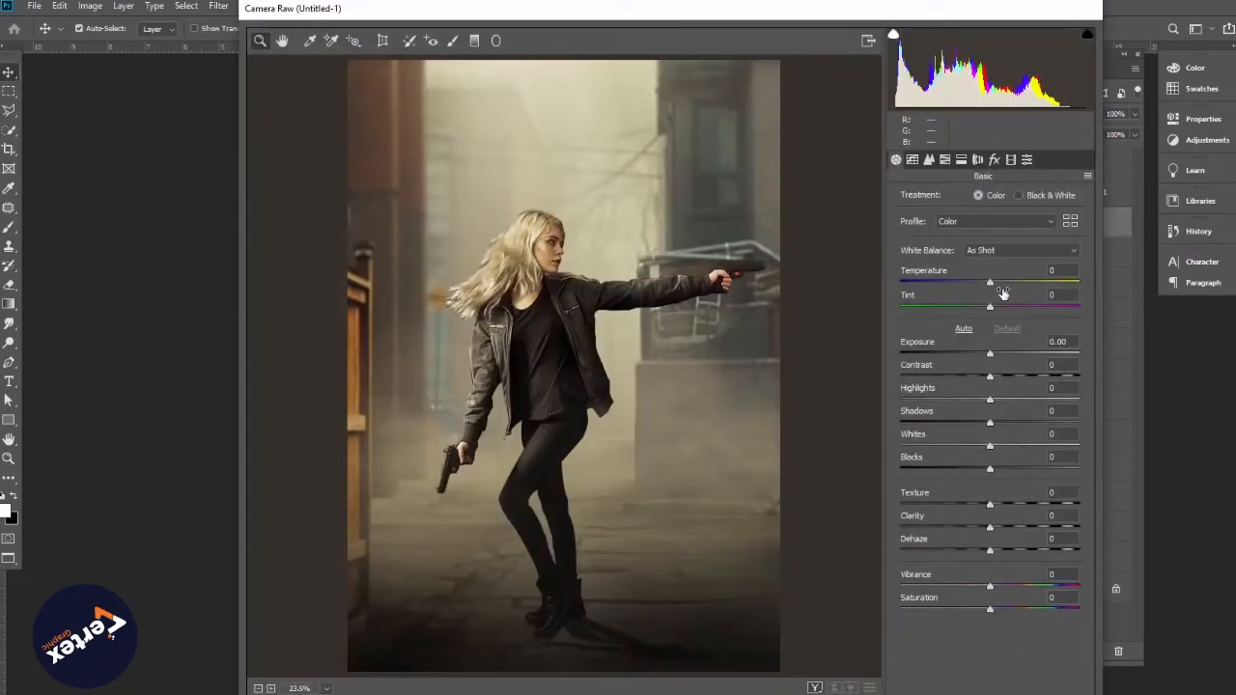
pyautogui.click(989, 308)
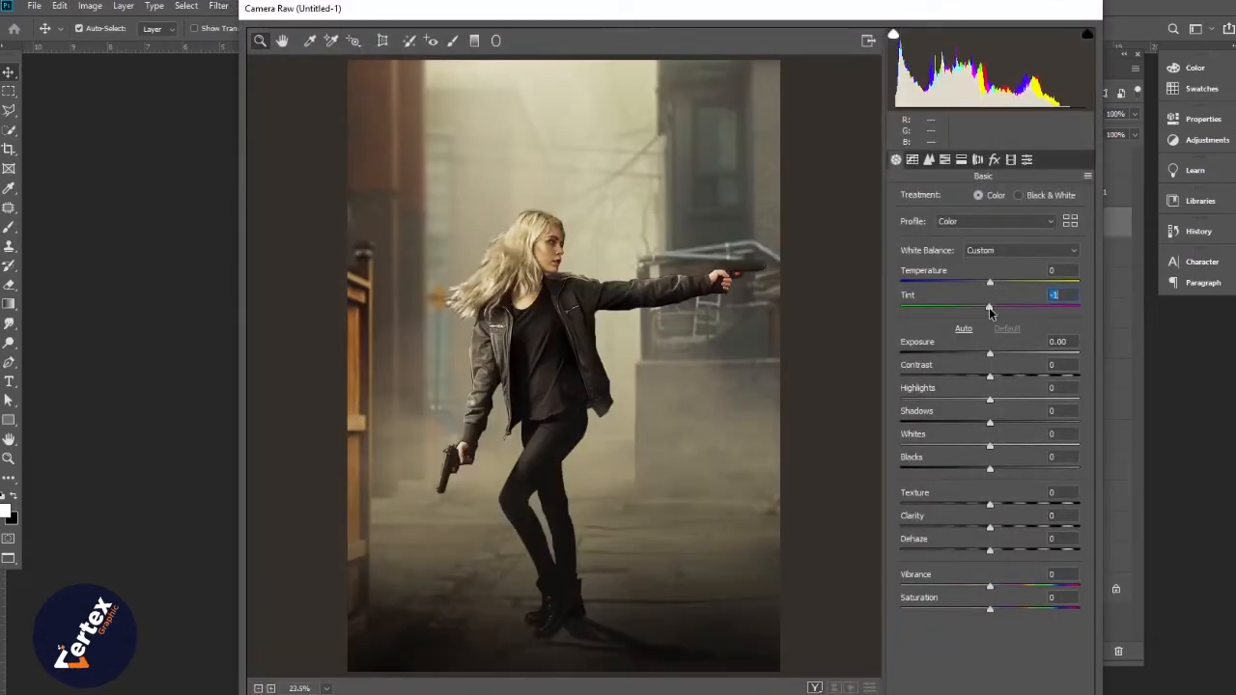
pyautogui.click(985, 354)
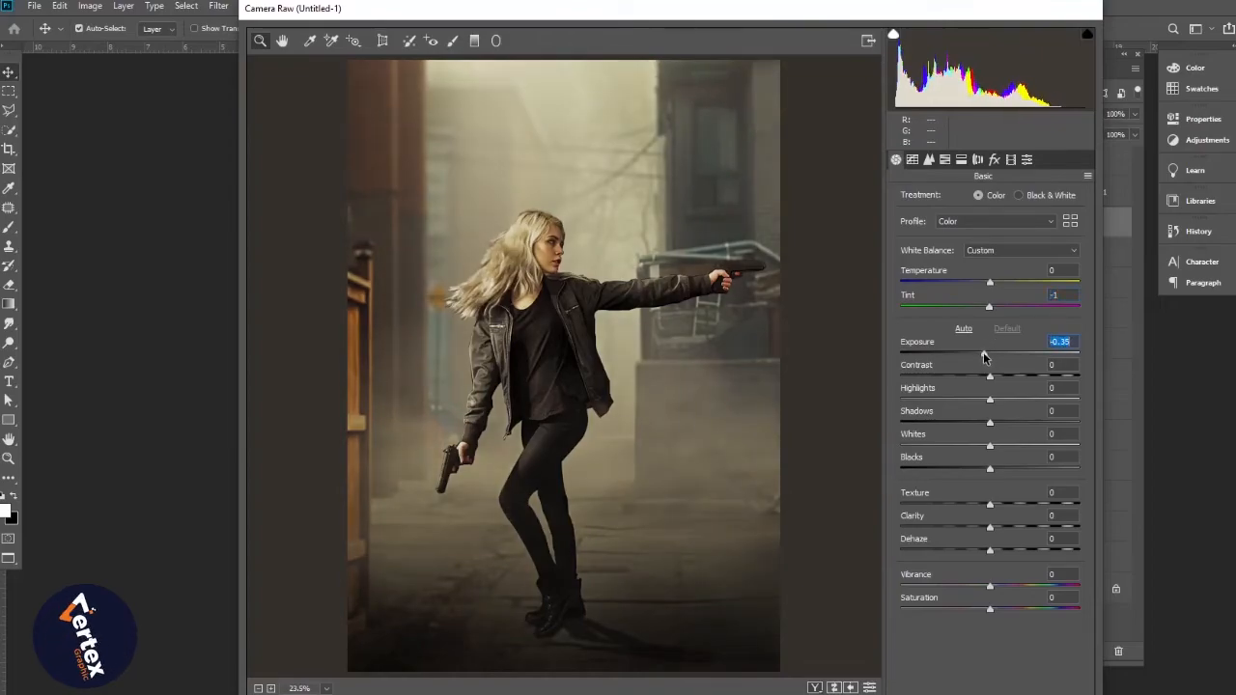
pyautogui.moveTo(991, 376); pyautogui.dragTo(1005, 410)
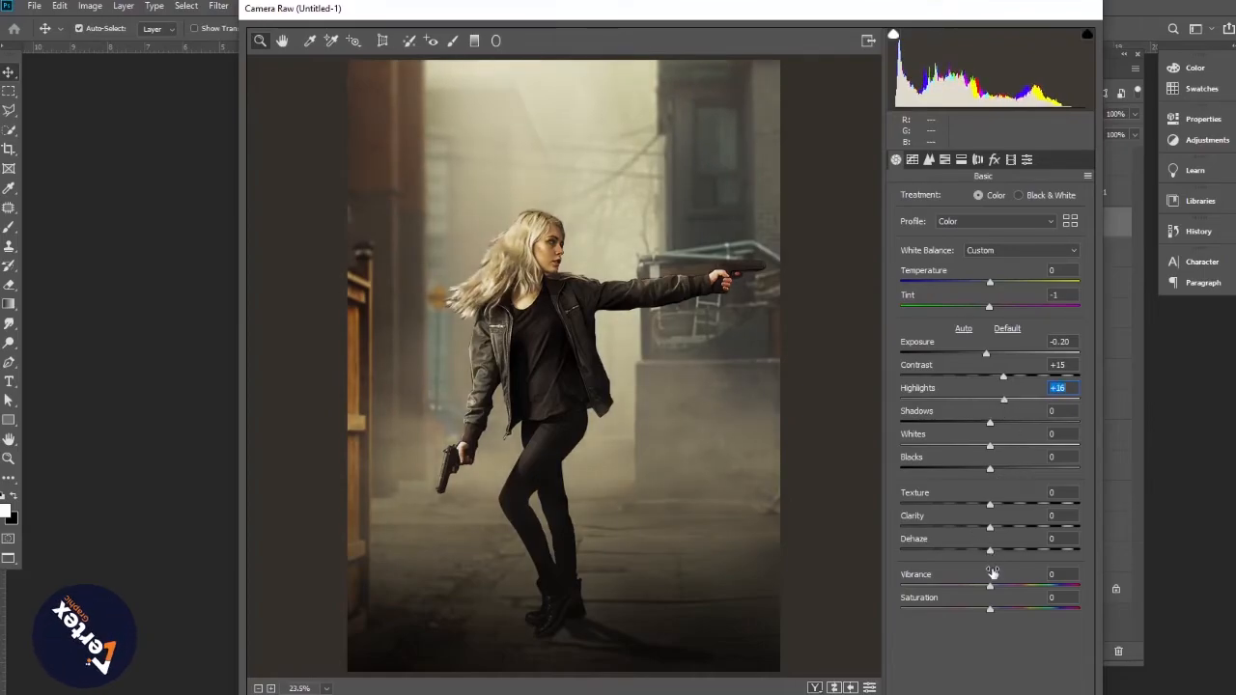
# Set Texture to +13 and Clarity to +8, raise Vibrance slightly, and apply the Camera Raw Filter.
pyautogui.moveTo(990, 506)
pyautogui.mouseDown()
pyautogui.moveTo(1002, 506)
pyautogui.moveTo(998, 529)
pyautogui.mouseUp()
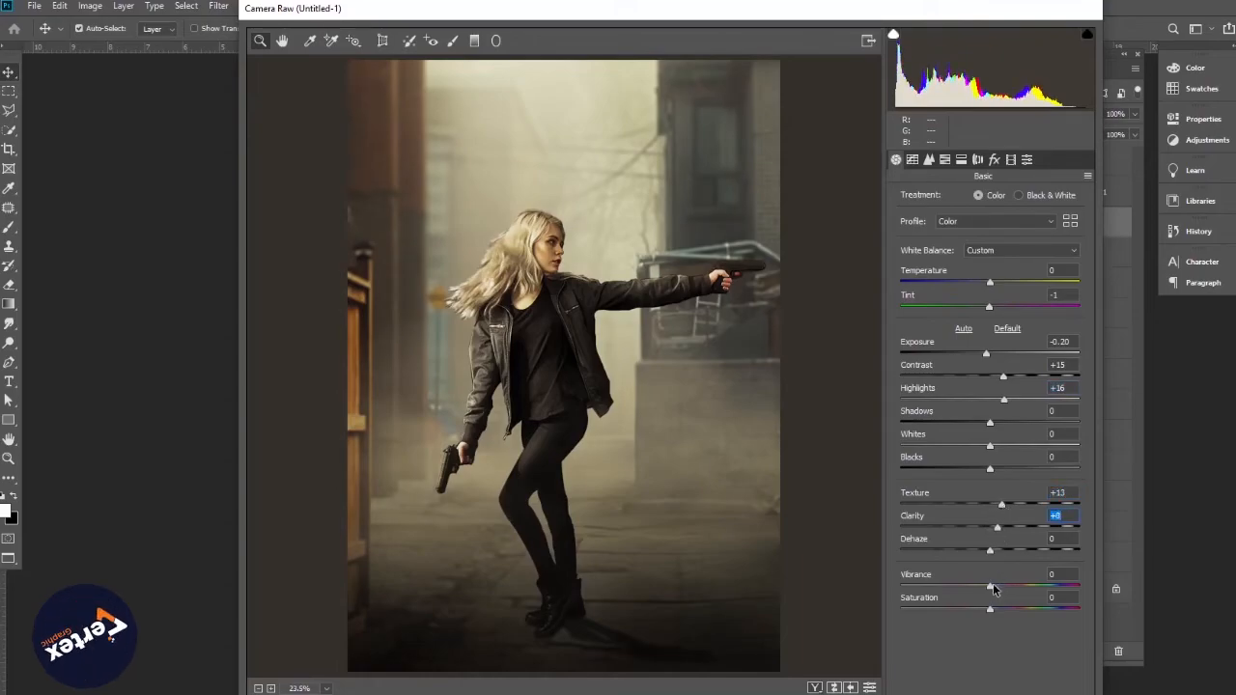
pyautogui.moveTo(990, 590); pyautogui.dragTo(993, 593)
pyautogui.press('Return')
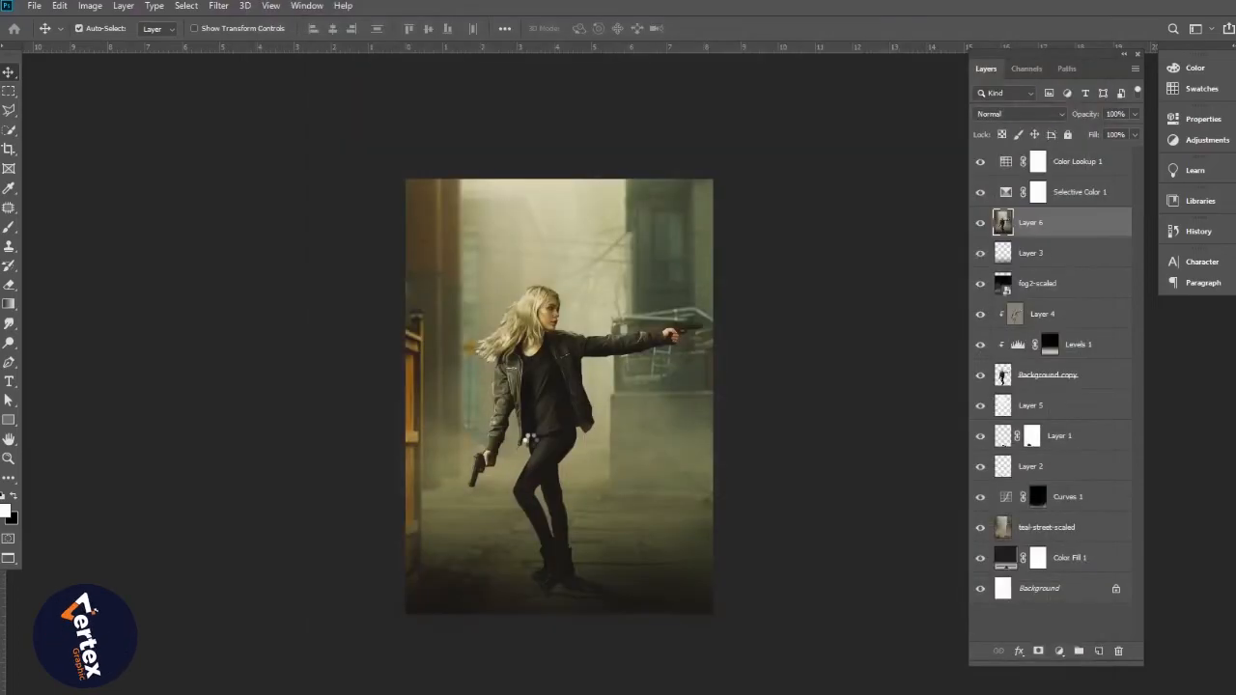
# Add a Color Balance adjustment above the Color Lookup layer, with midtones at Cyan-Red +11 and Yellow-Blue +1.
pyautogui.scroll(2, 556, 327)
pyautogui.moveTo(564, 354); pyautogui.dragTo(561, 330)
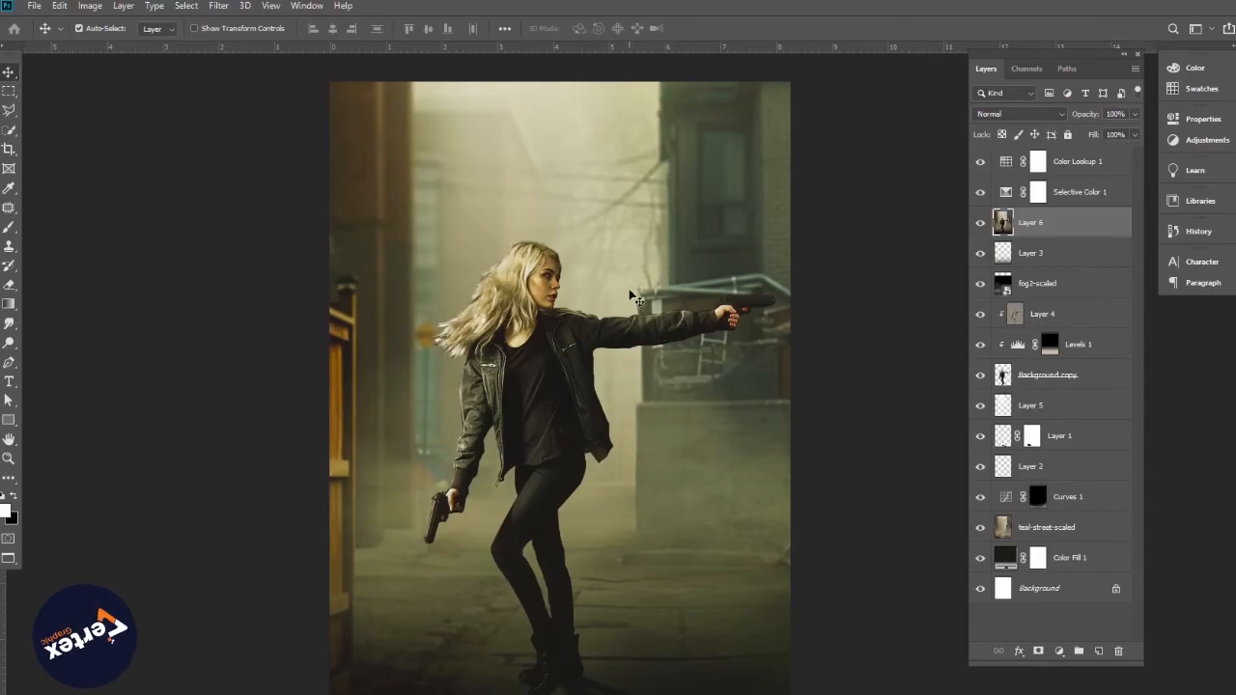
pyautogui.click(1069, 172)
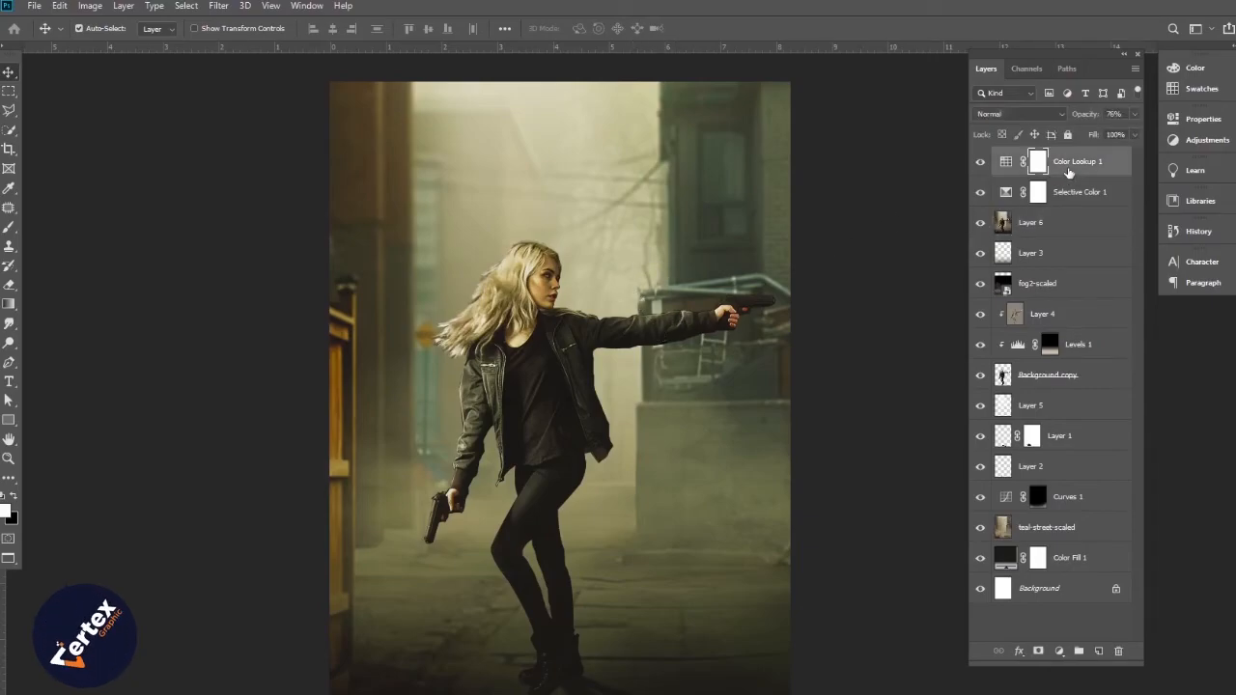
pyautogui.click(1063, 652)
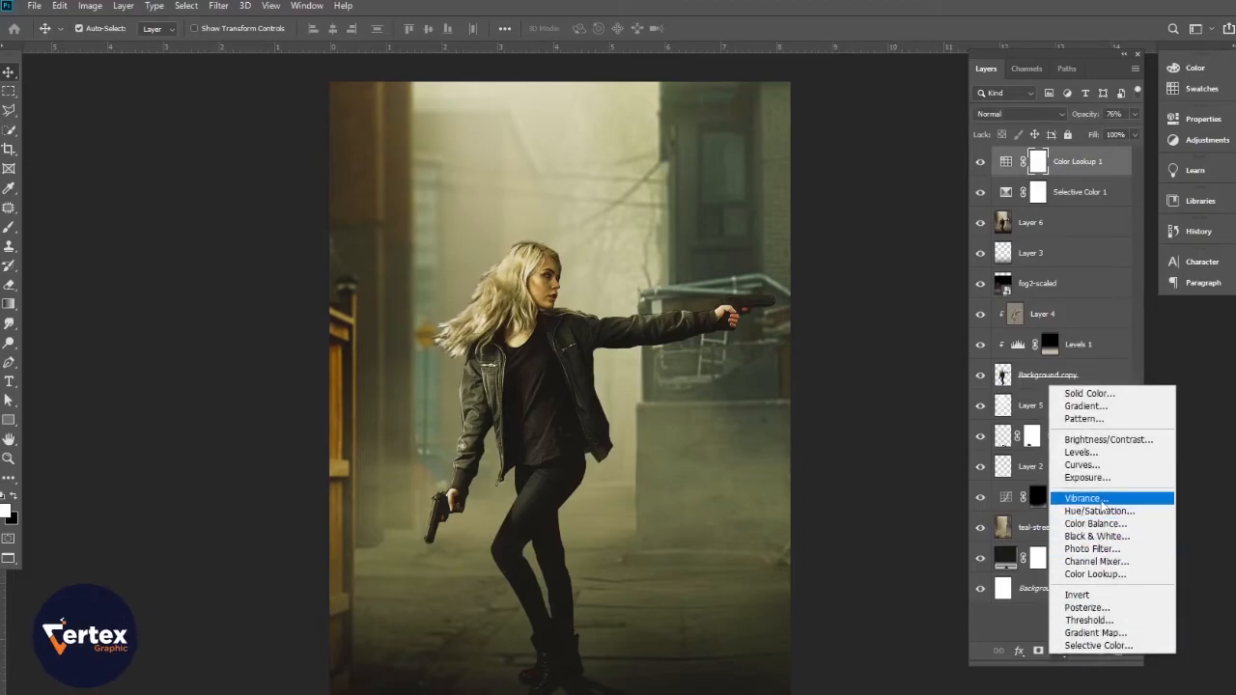
pyautogui.click(1095, 524)
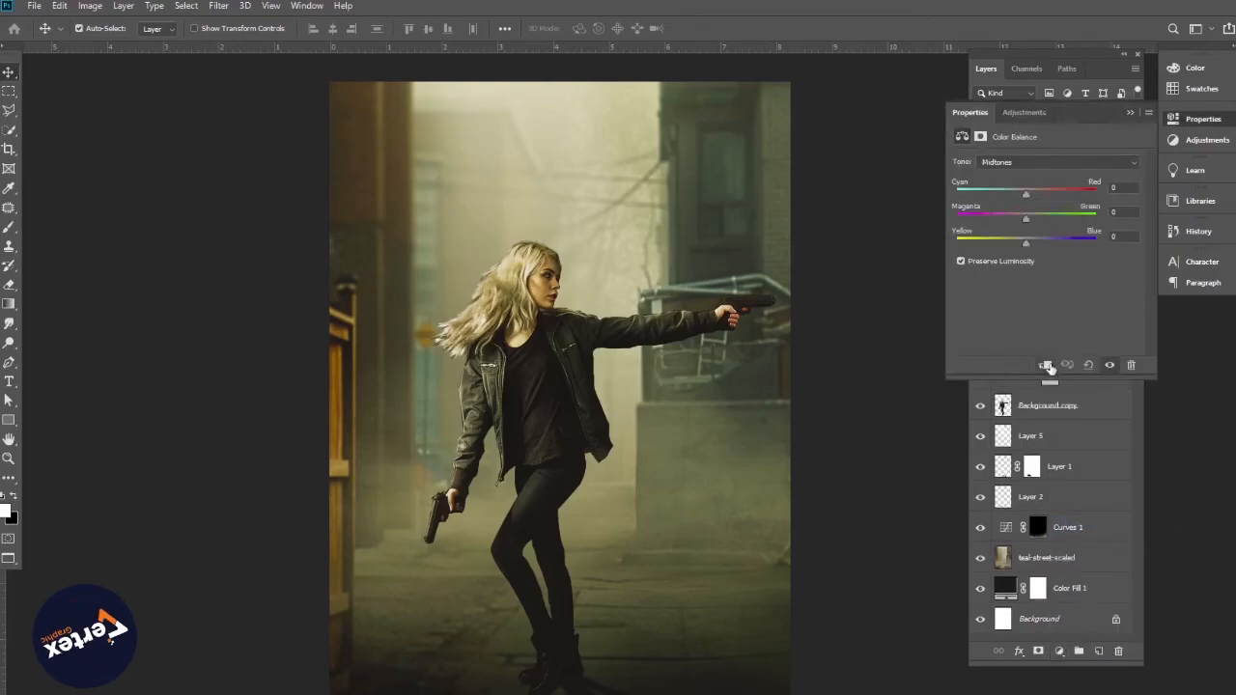
pyautogui.moveTo(1025, 194); pyautogui.dragTo(1033, 192)
pyautogui.moveTo(1028, 243)
pyautogui.mouseDown()
pyautogui.moveTo(1016, 248)
pyautogui.moveTo(1026, 243)
pyautogui.mouseUp()
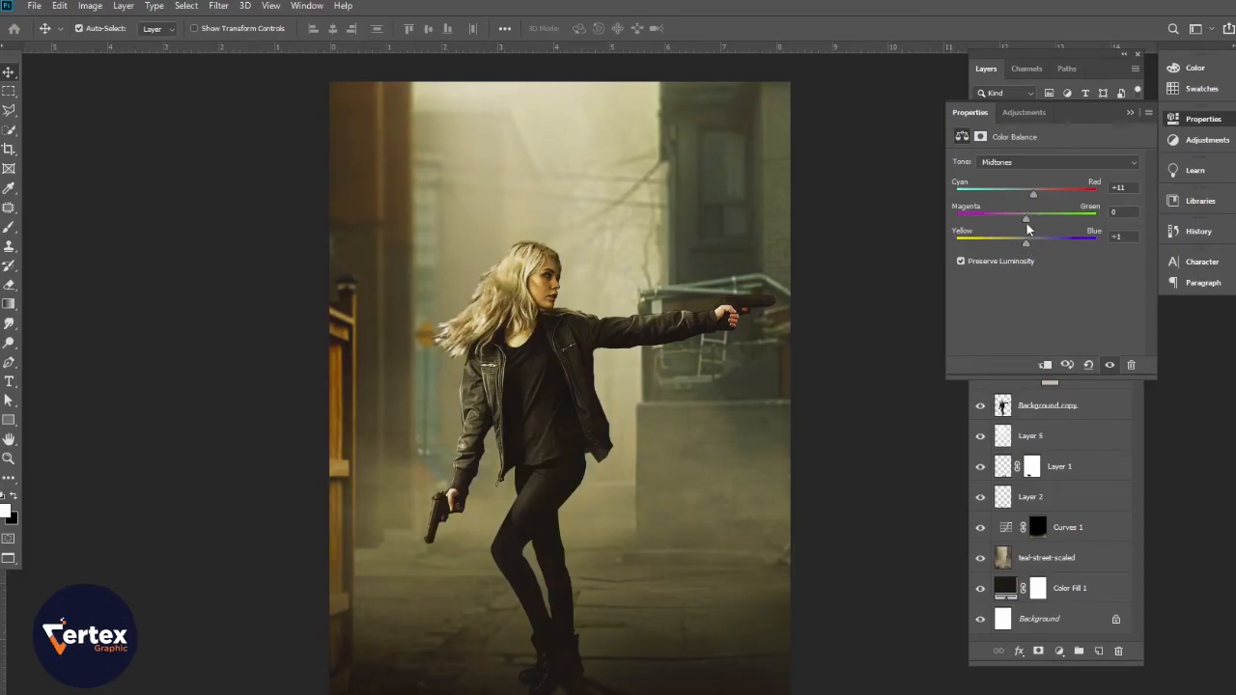
pyautogui.click(1129, 114)
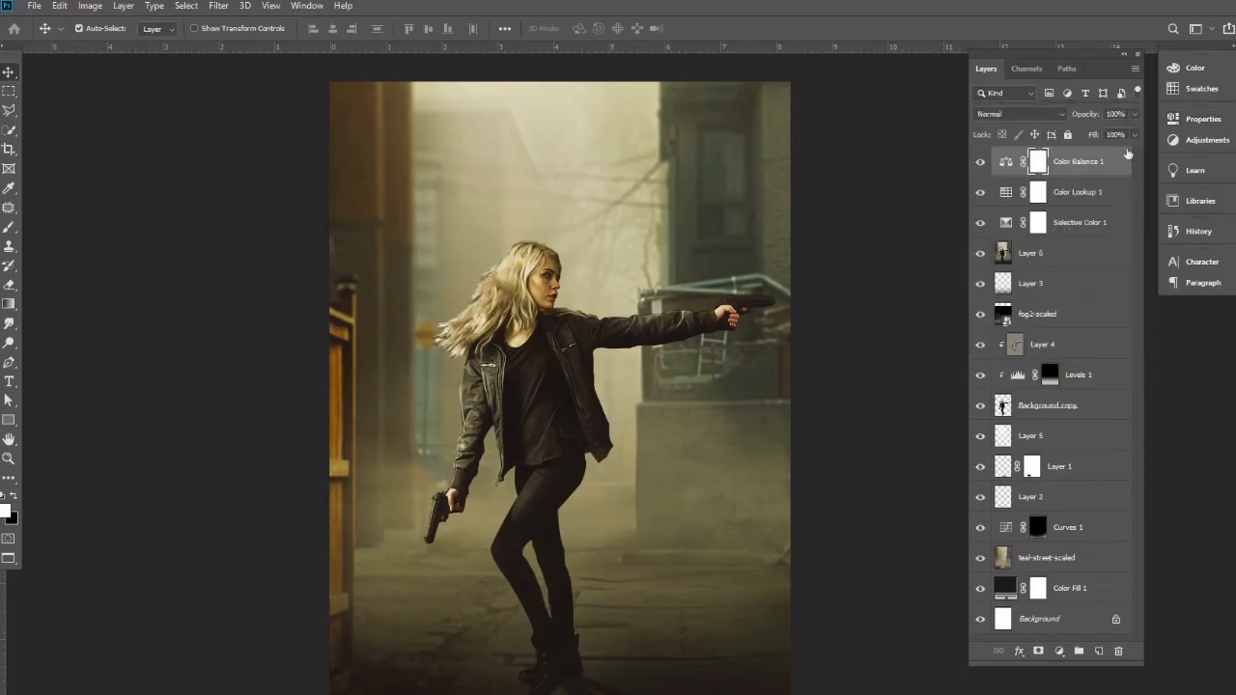
# Compare the scene with and without the Color Balance layer and inspect the finished composite up close.
pyautogui.click(981, 164)
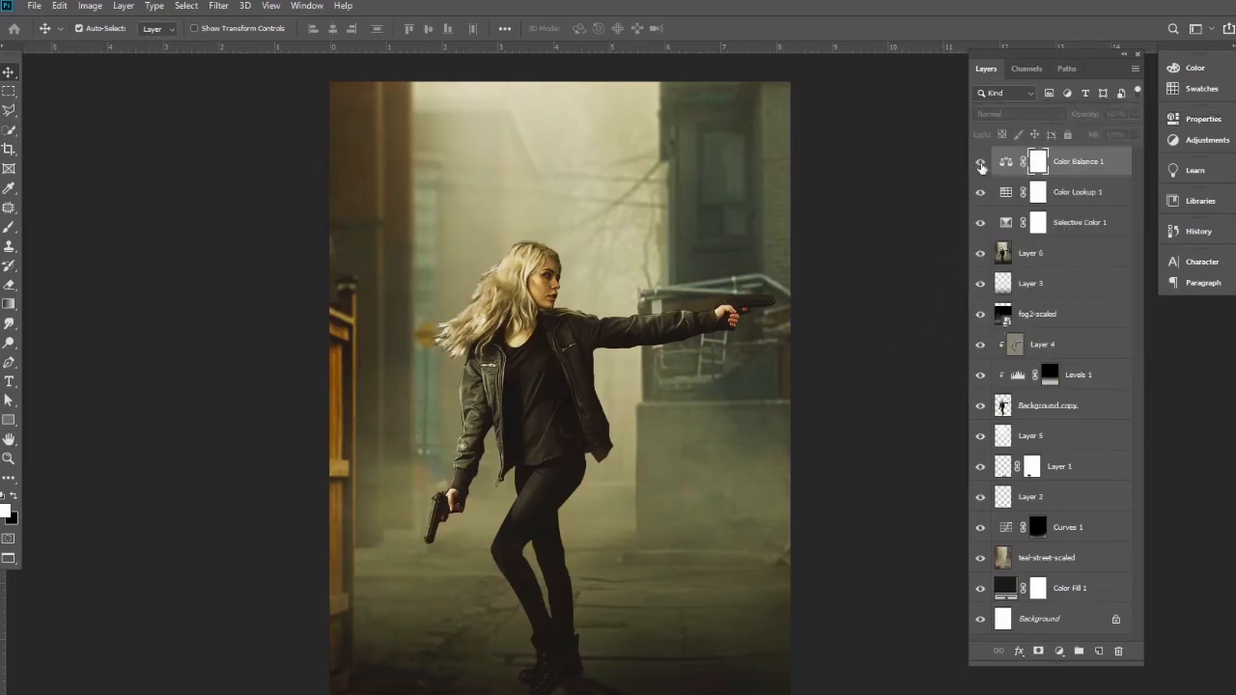
pyautogui.keyDown('ctrl'); pyautogui.click(543, 360); pyautogui.keyUp('ctrl')
pyautogui.moveTo(552, 384); pyautogui.dragTo(550, 373)
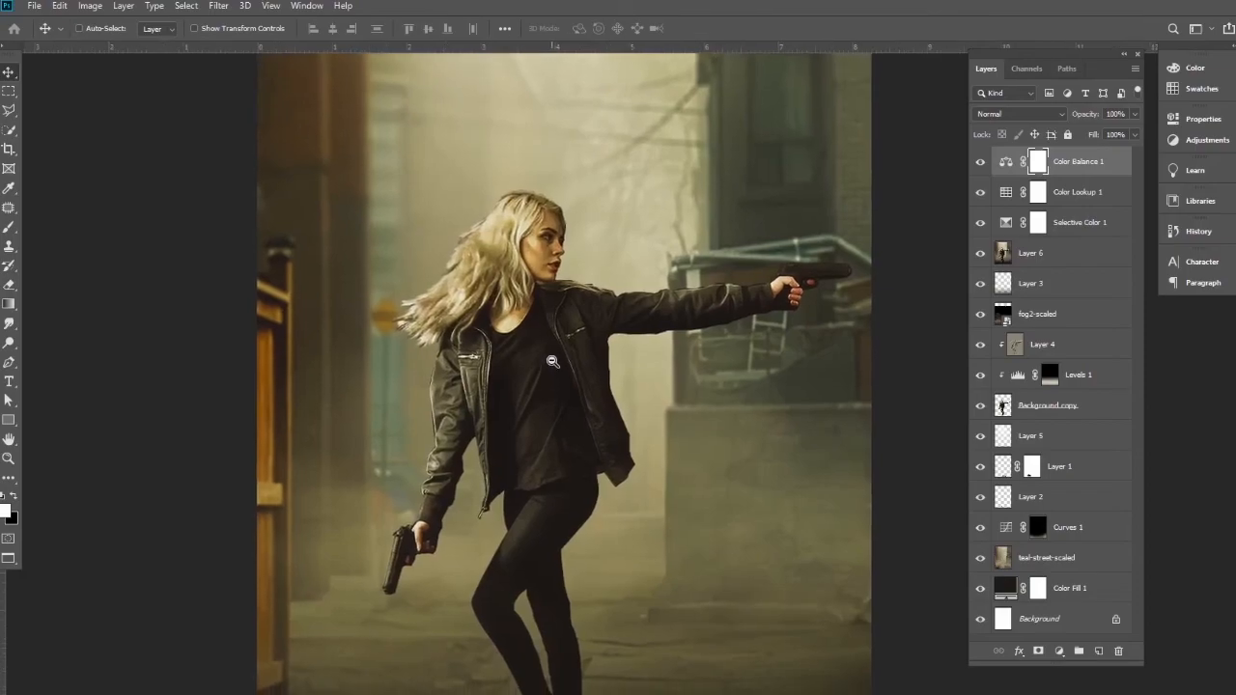
pyautogui.keyDown('alt'); pyautogui.click(552, 361); pyautogui.keyUp('alt')
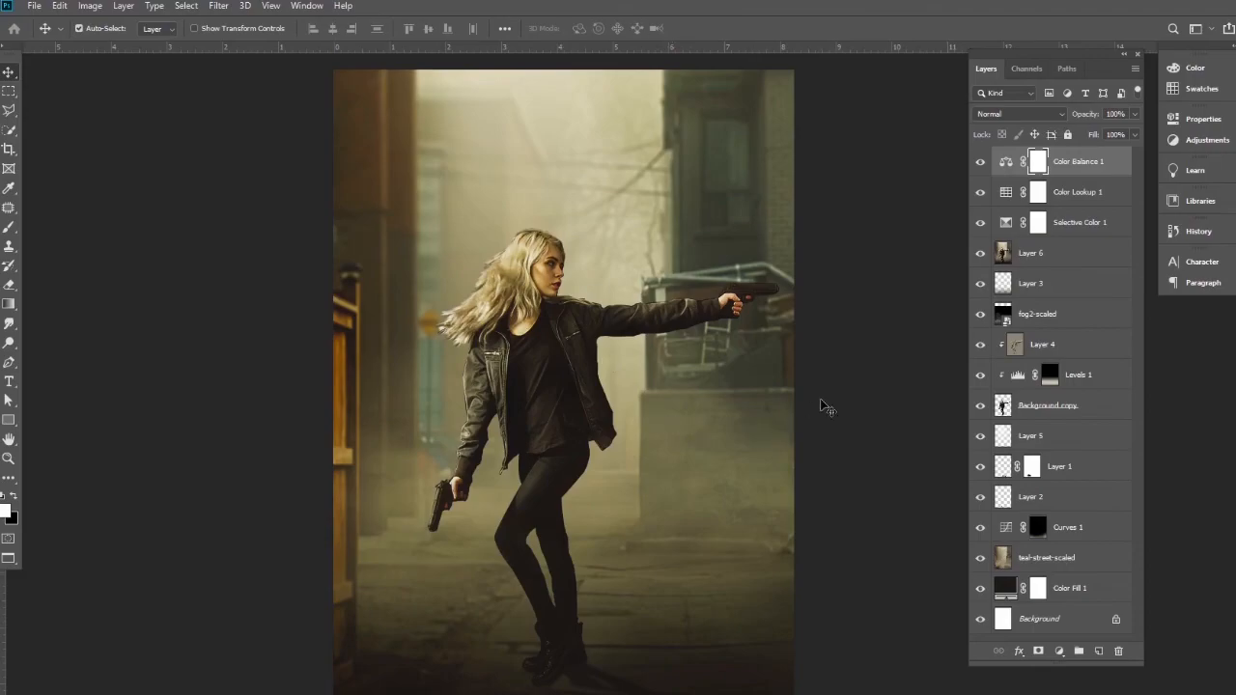
pyautogui.click(862, 360)
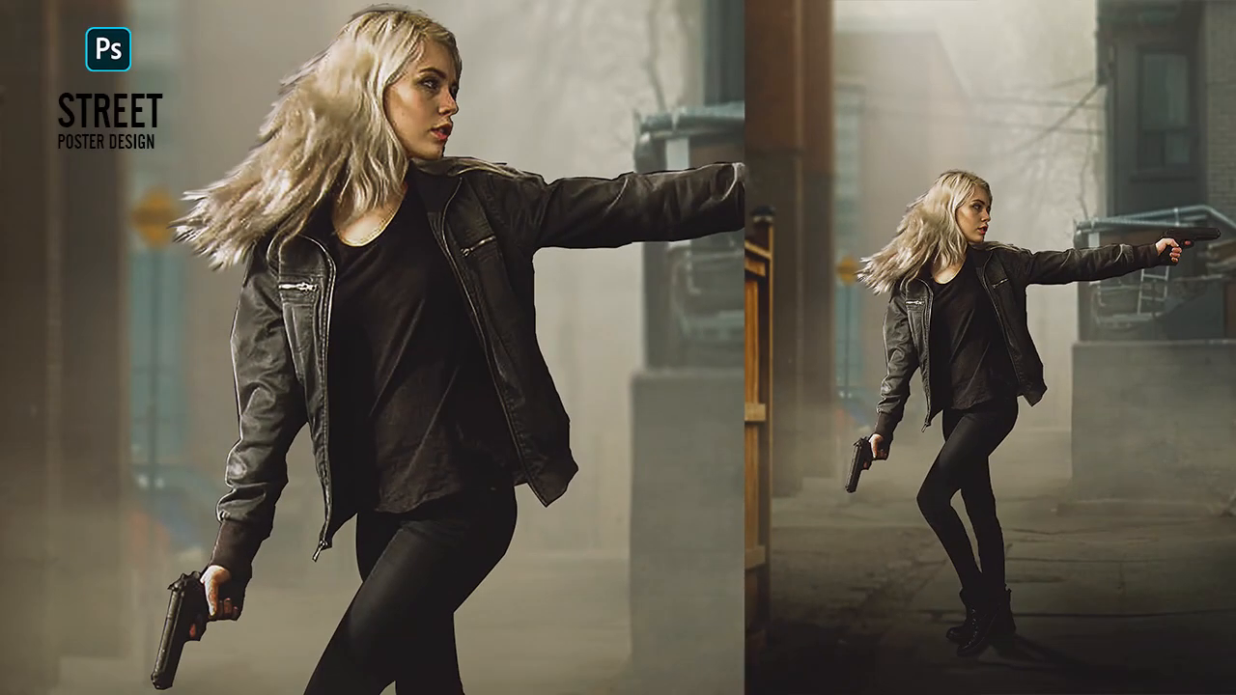